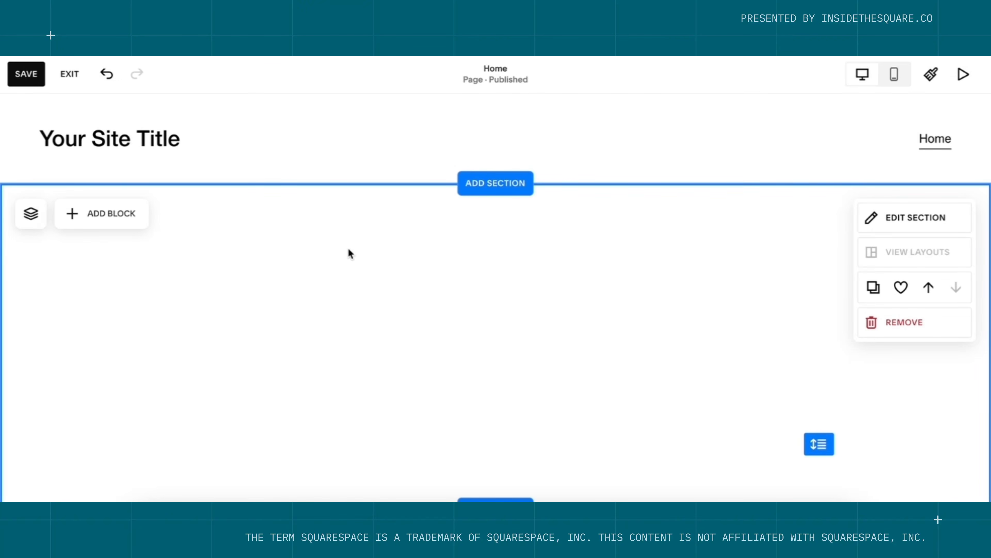
Open Add Block in the empty Home section and browse the categories from Essentials to Integrations.
click(120, 226)
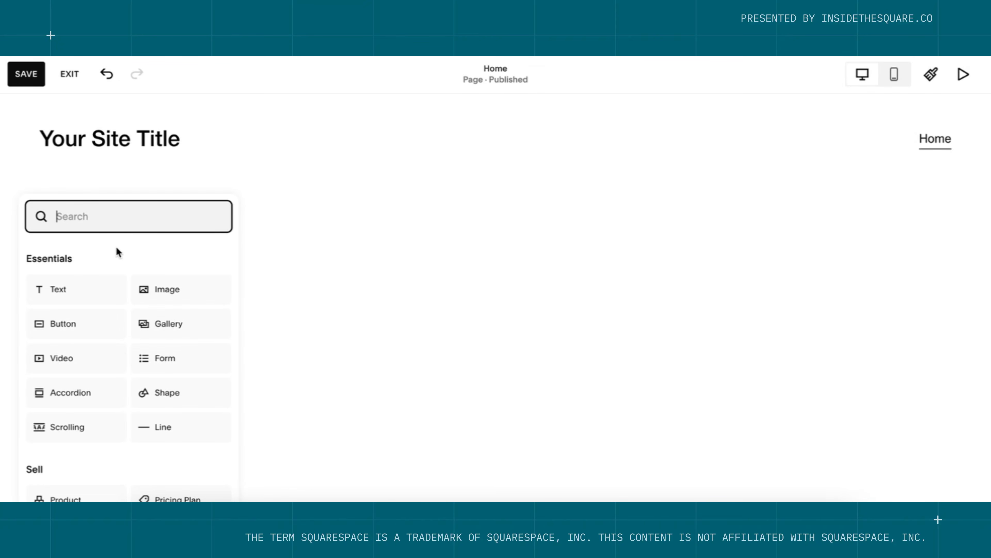
scroll(116, 246, down, 2)
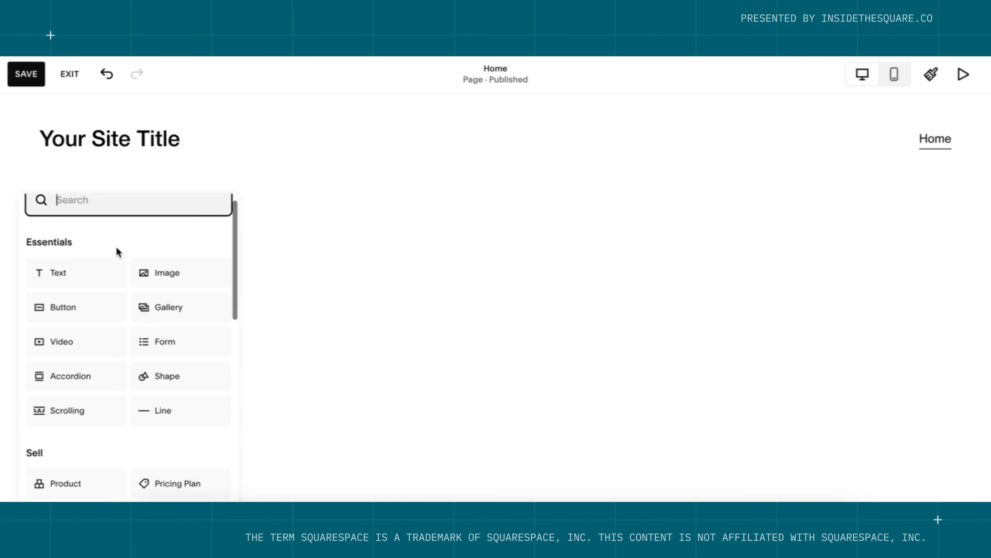
scroll(116, 246, down, 1)
scroll(117, 246, up, 1)
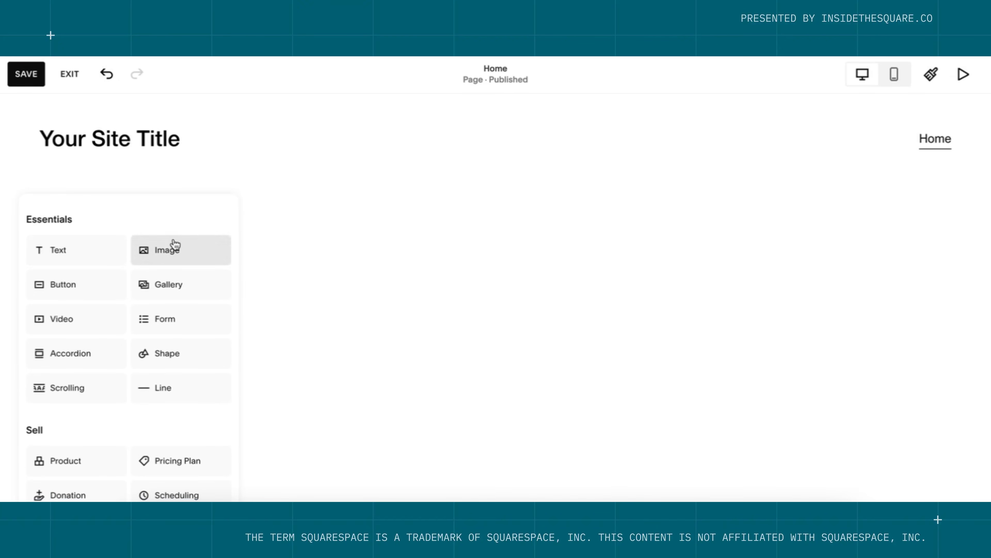
scroll(116, 371, down, 1)
scroll(117, 371, down, 2)
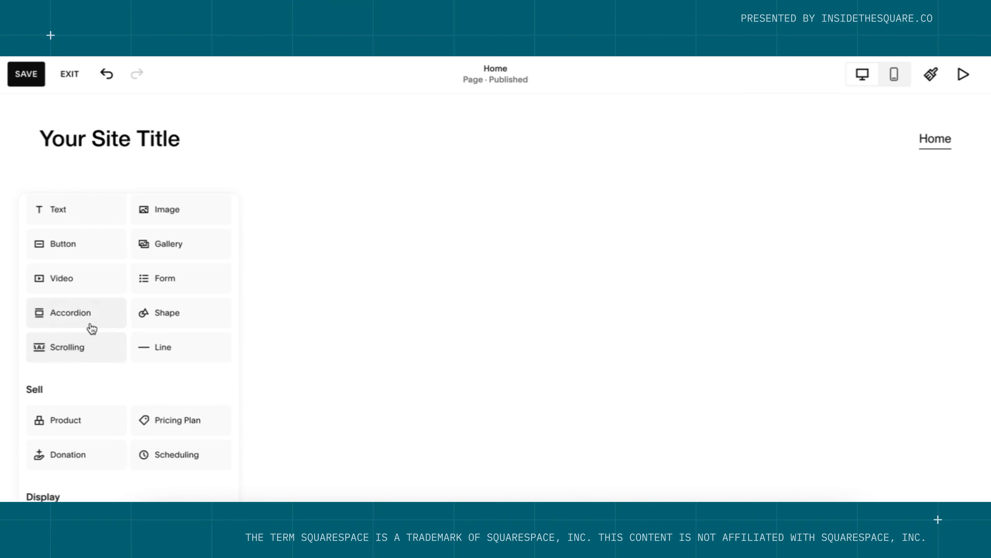
scroll(179, 324, down, 15)
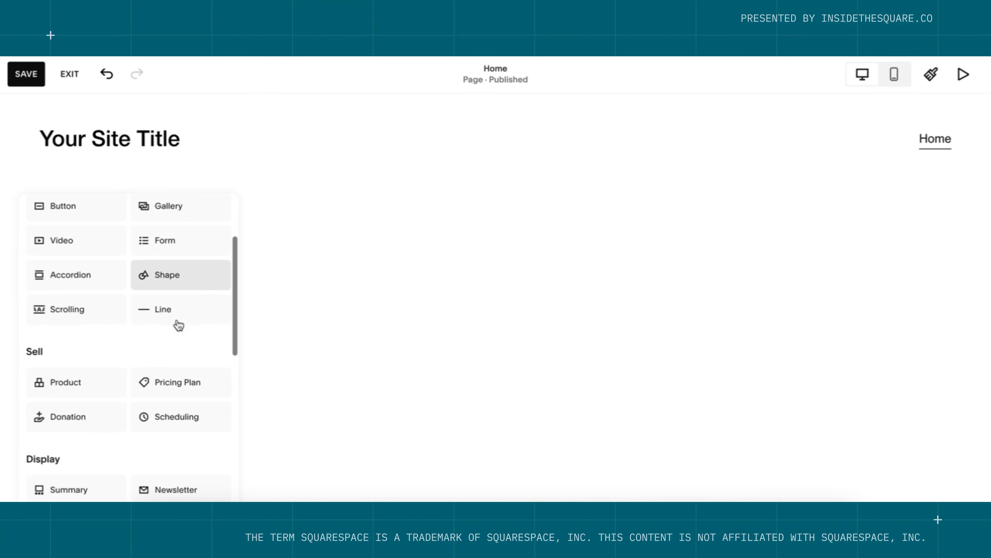
scroll(178, 322, down, 16)
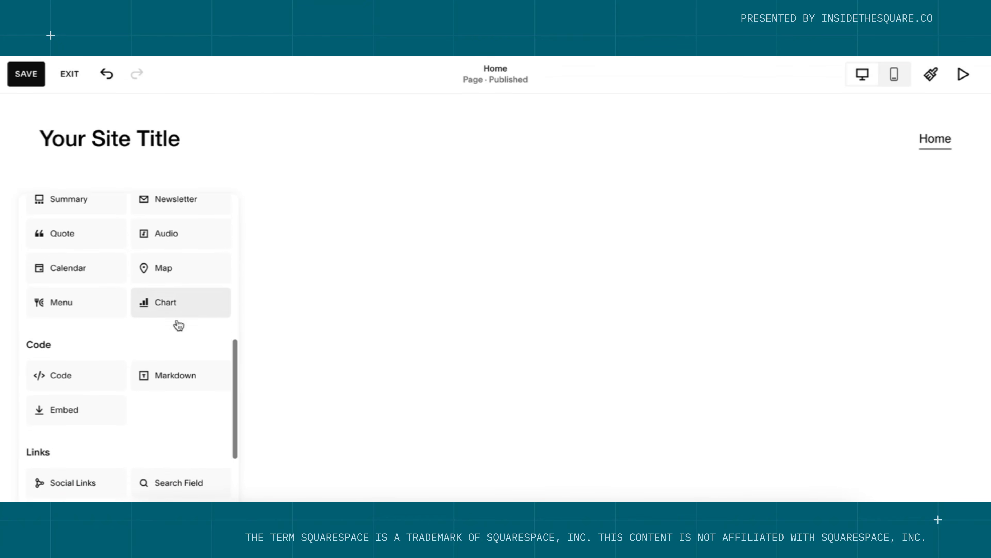
scroll(175, 352, down, 5)
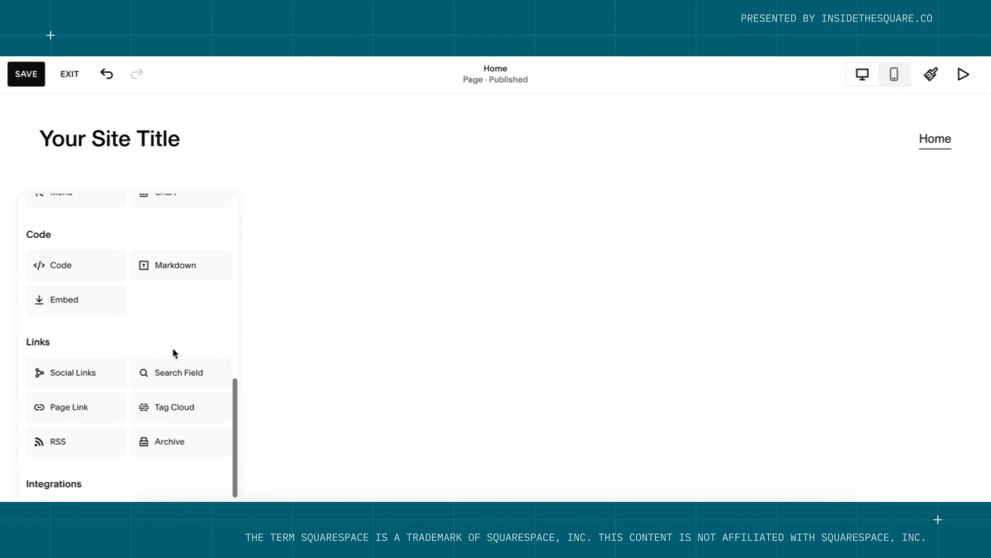
scroll(108, 404, down, 4)
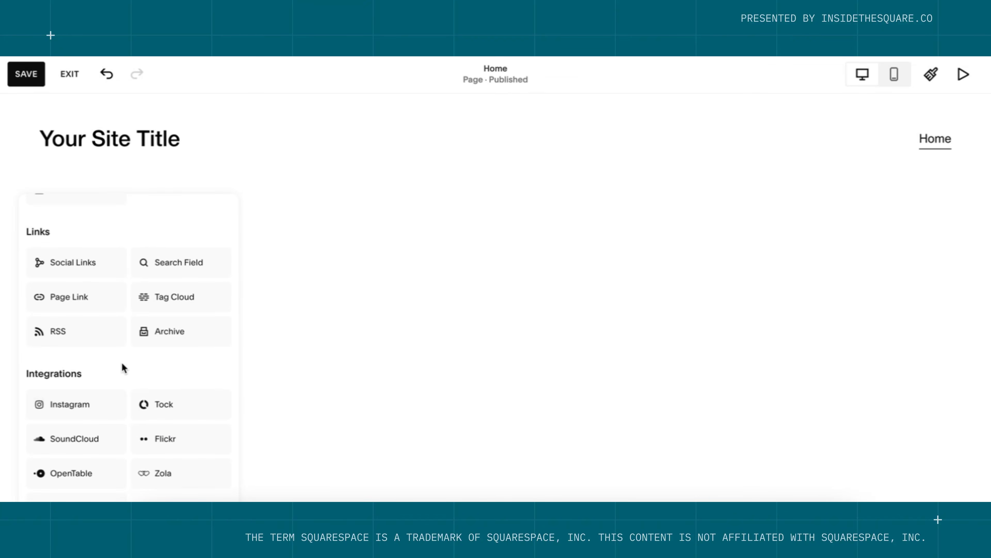
scroll(121, 368, up, 20)
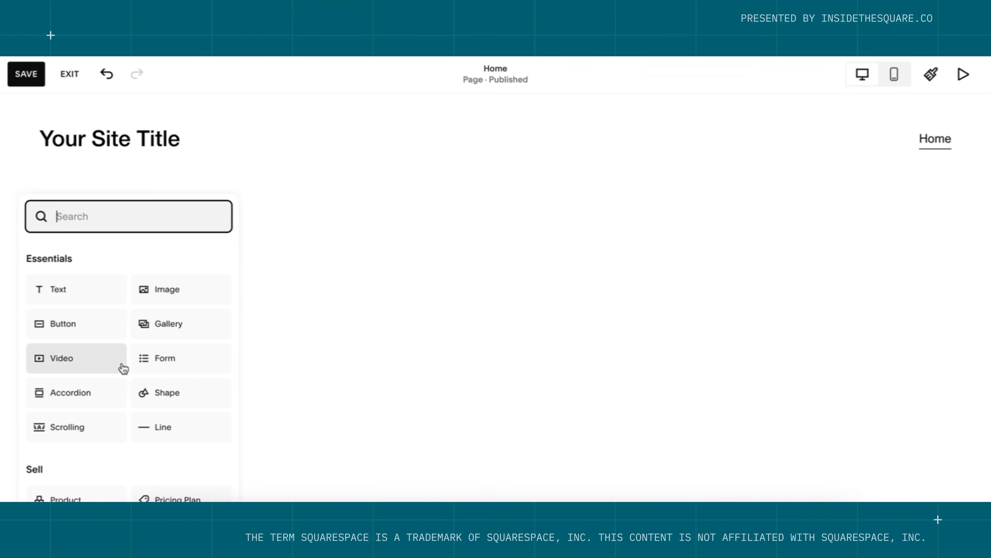
Add an enlarged text block with 'How to build a website without AI' and a 'squarespace tutorial' subtitle.
click(98, 293)
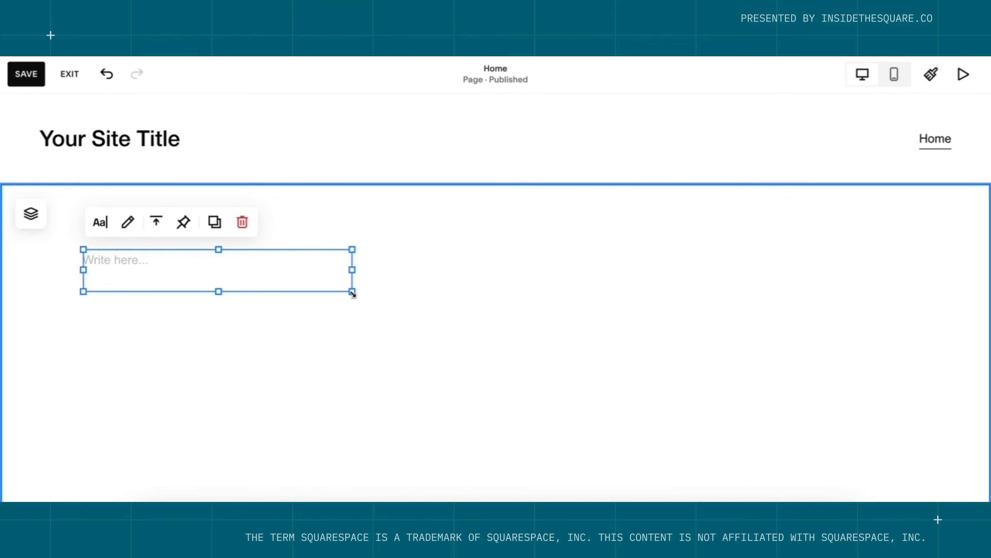
drag(352, 293, 491, 444)
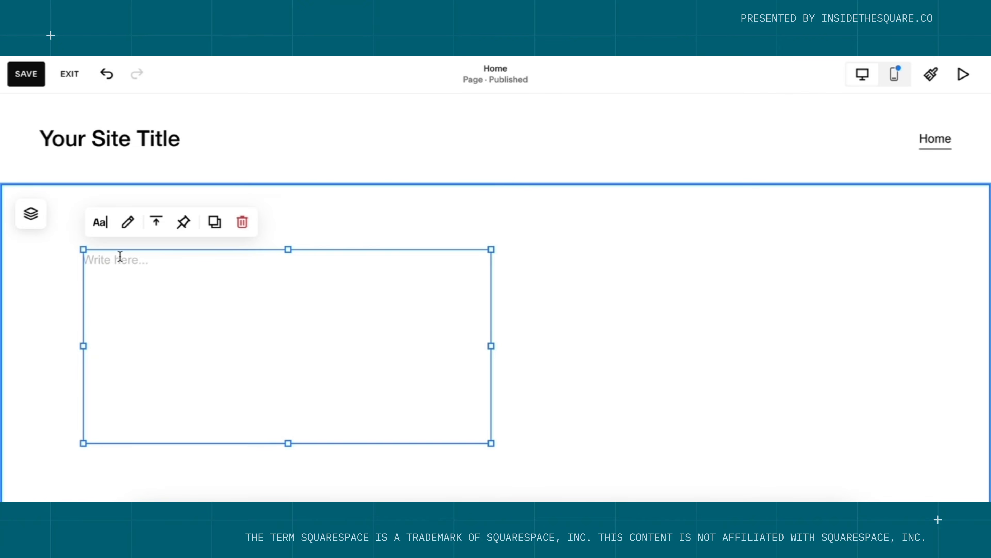
click(120, 256)
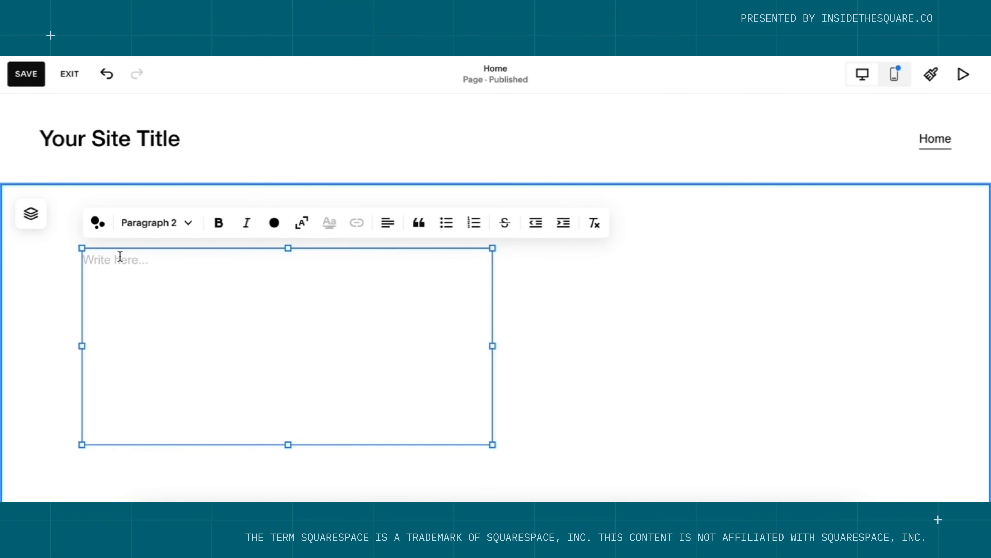
text(How t)
text(o build a website witho)
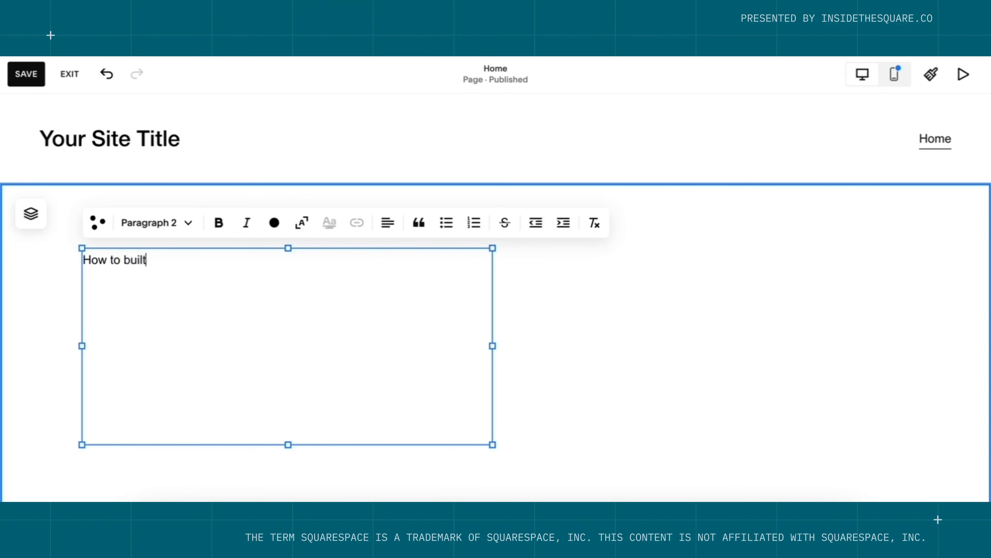
text(ut A)
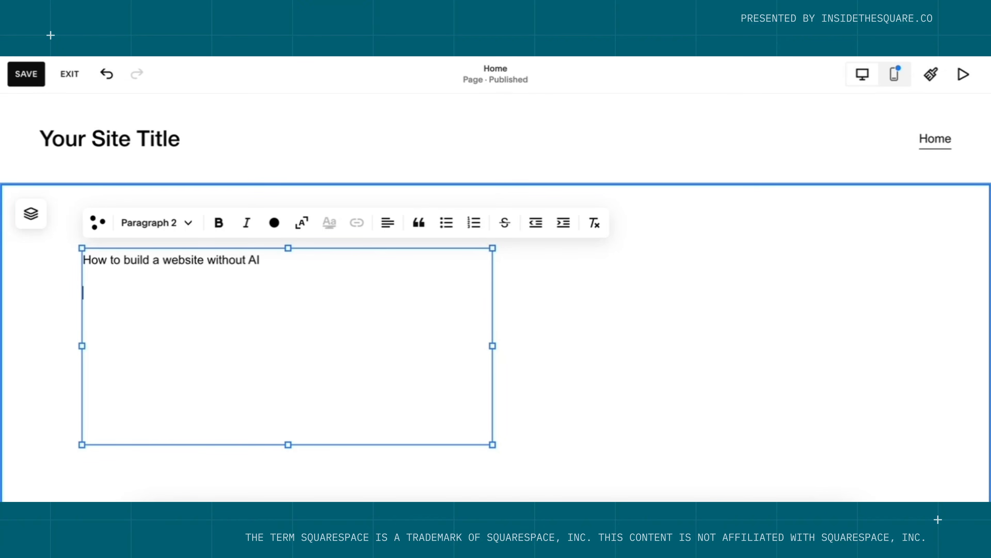
text(I)
key(Return)
text(a squarespace tutorial by be)
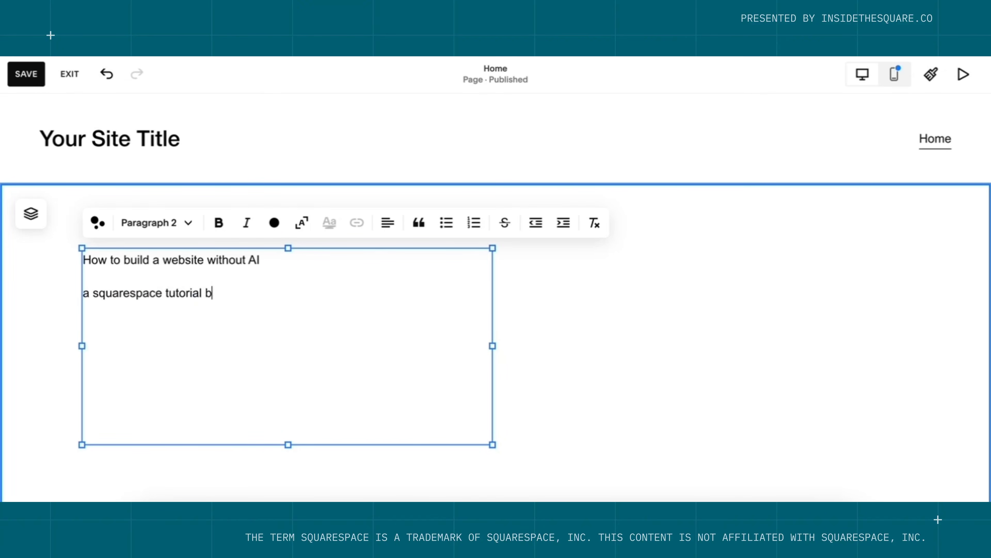
key(BackSpace)
key(BackSpace)
text(from insidethesquare)
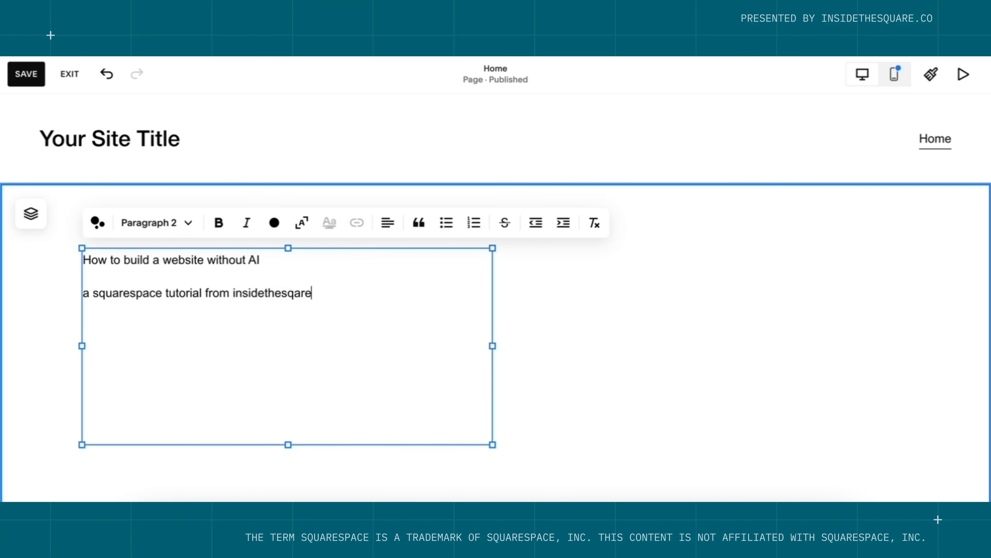
key(BackSpace)
key(BackSpace)
key(BackSpace)
text(uare)
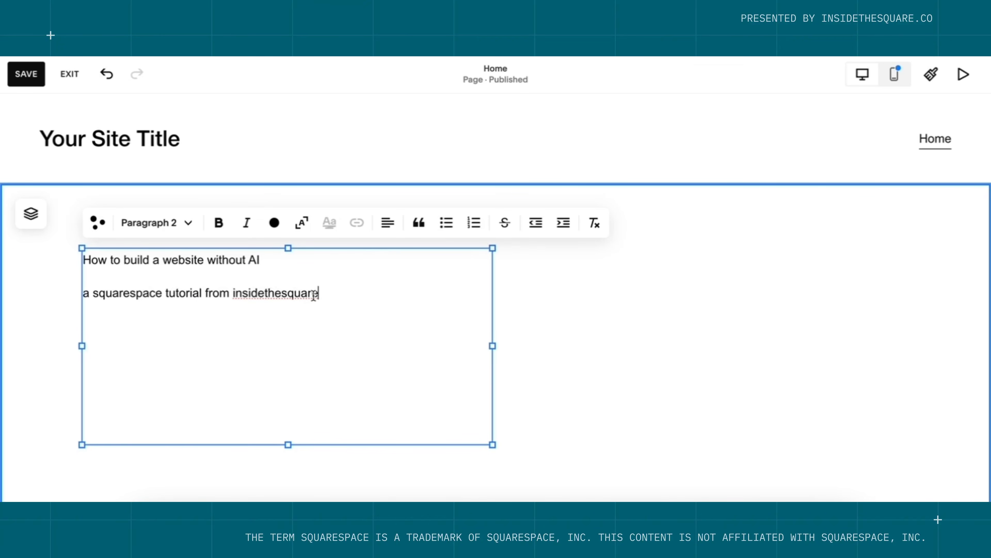
Make the 'How to build a website without AI' line a Heading 1.
triple_click(269, 260)
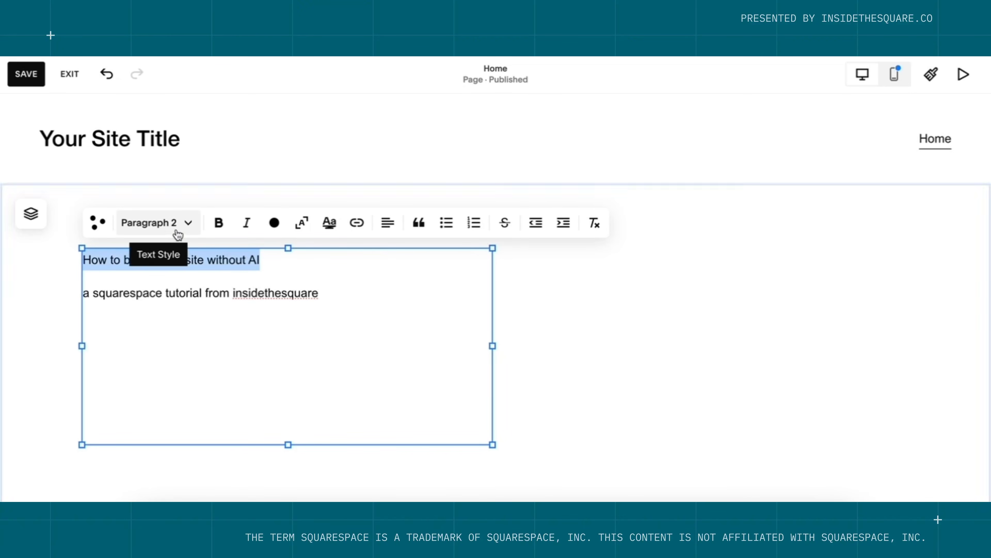
click(167, 234)
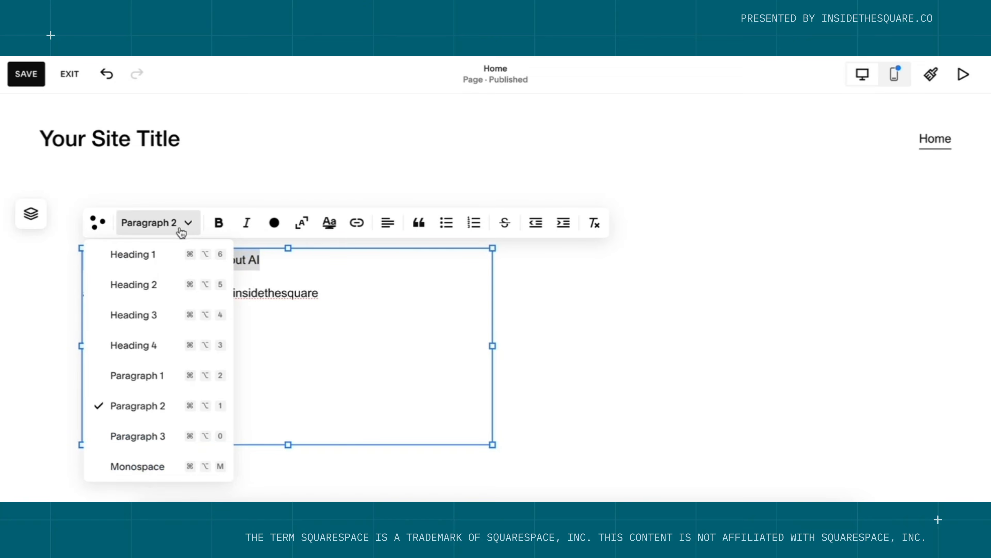
click(155, 258)
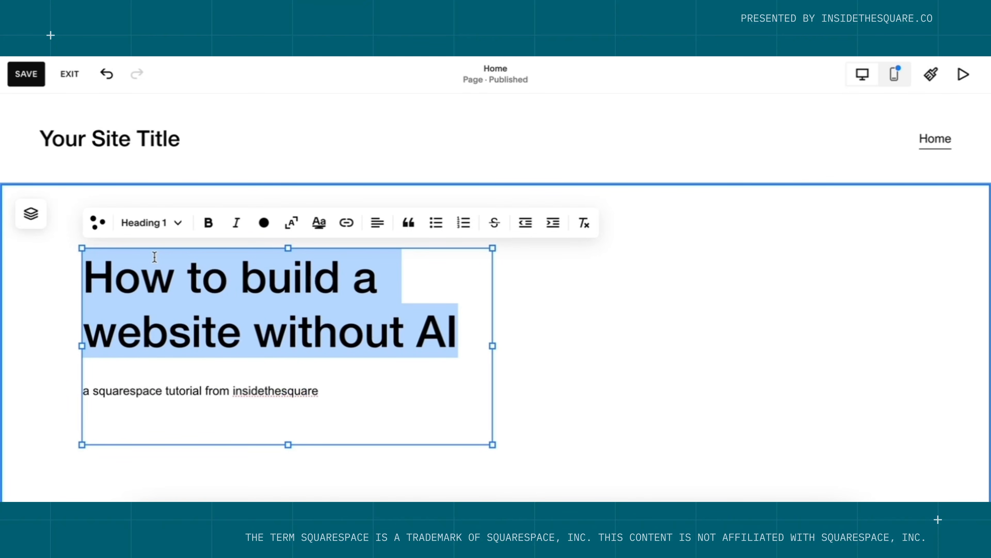
click(339, 390)
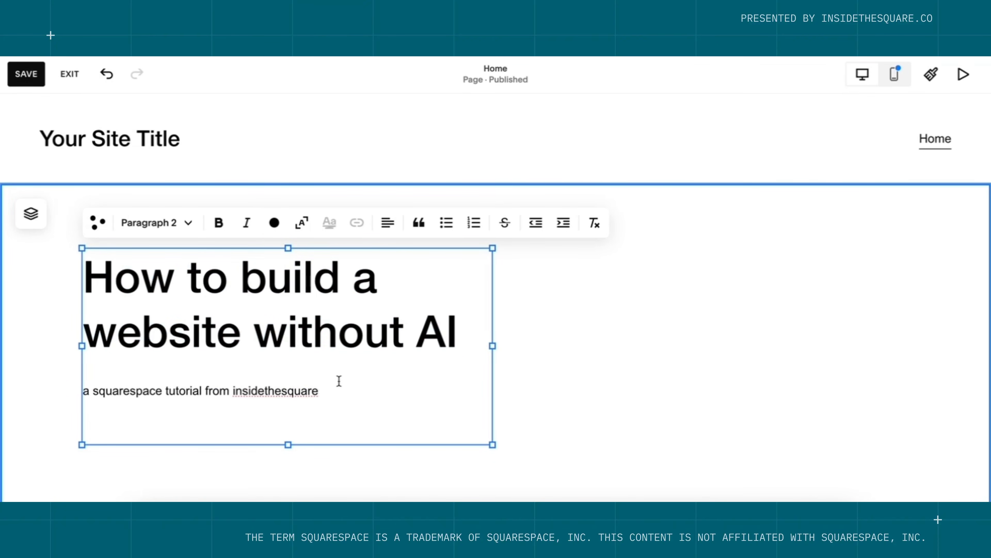
click(565, 390)
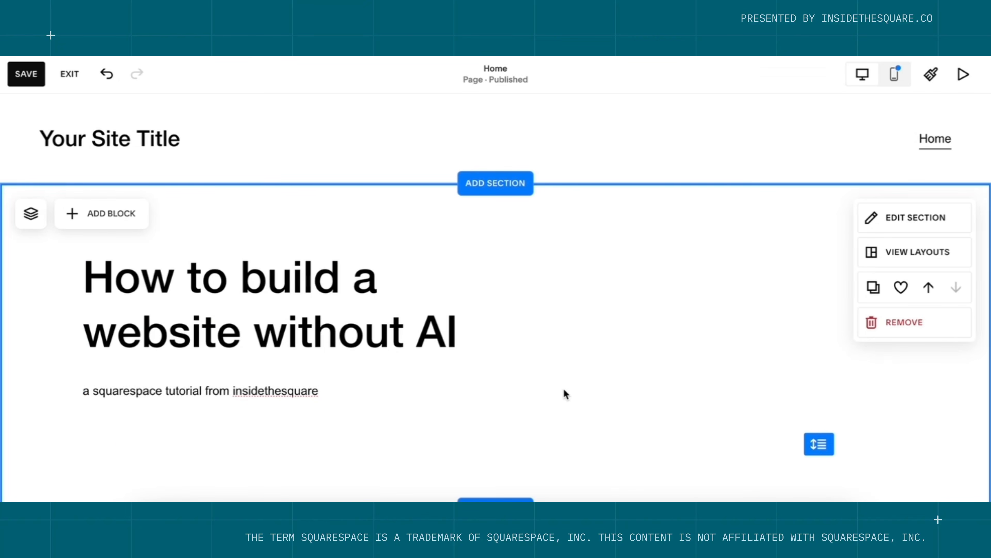
Add a button block below the subtitle and label it 'learn how'.
scroll(564, 389, down, 1)
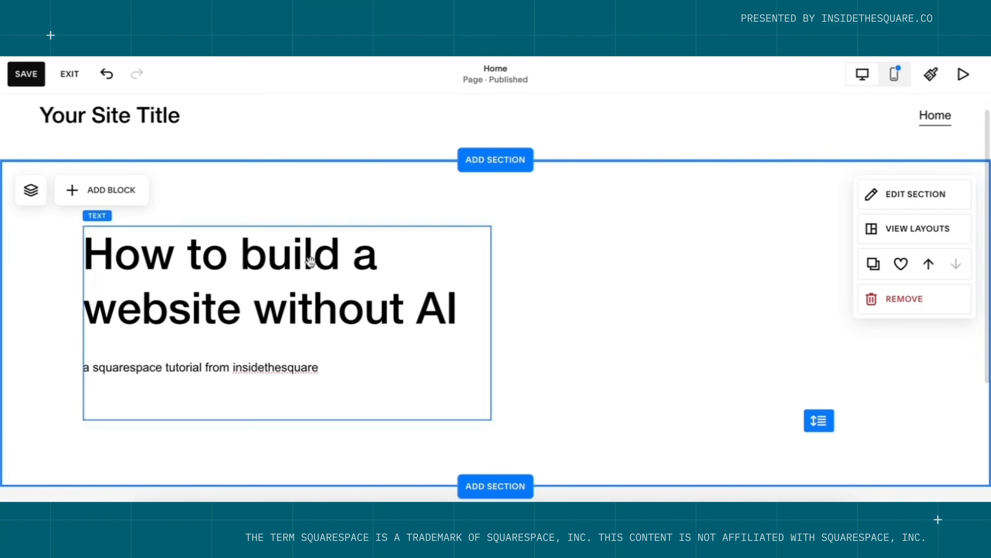
click(130, 203)
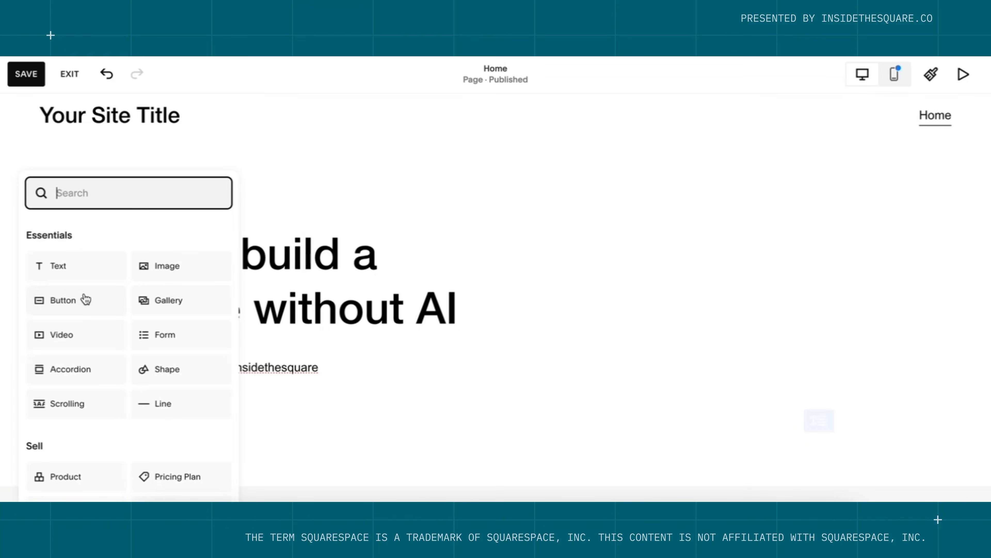
click(84, 300)
drag(160, 245, 179, 424)
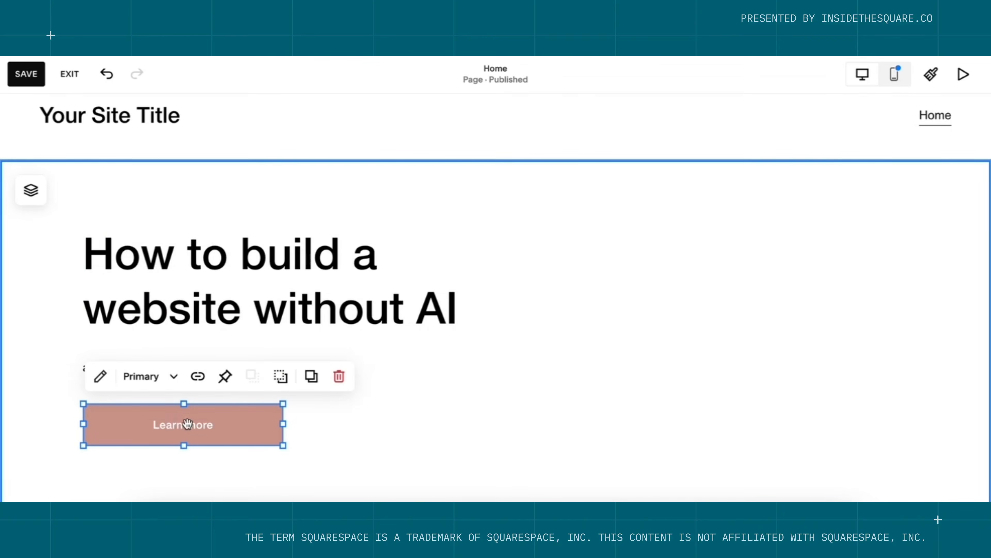
double_click(192, 423)
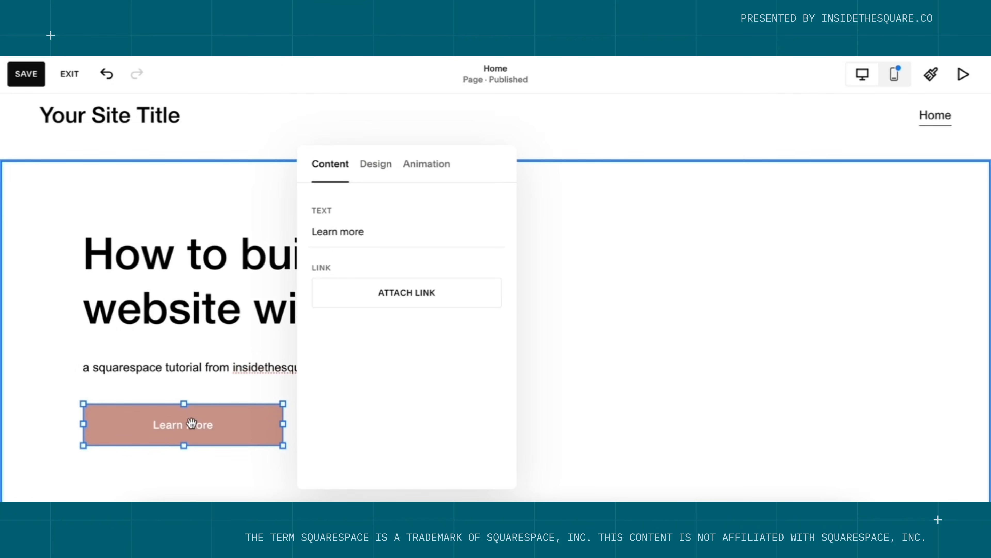
triple_click(382, 226)
text(learn how)
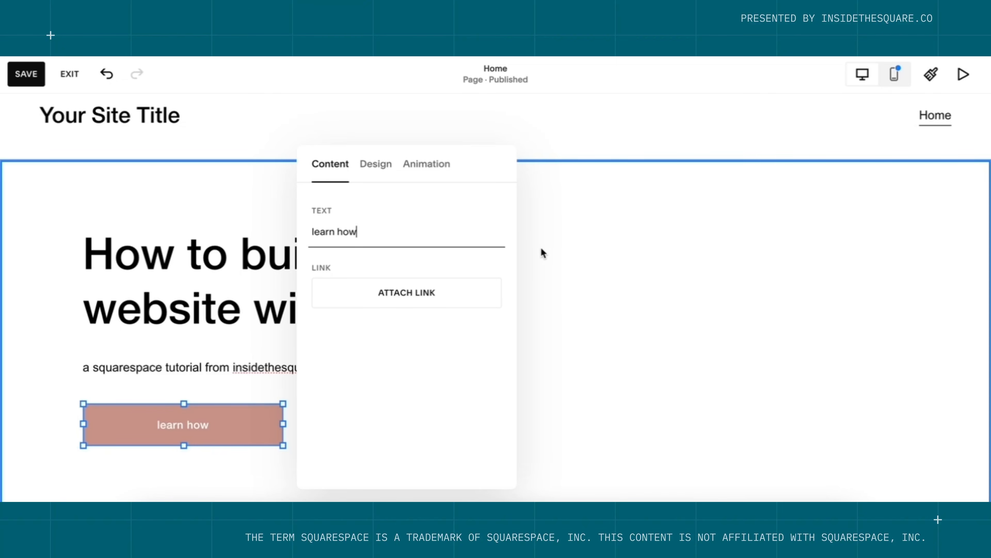
Add an On Hover Grow animation to the learn how button and review its settings.
click(429, 165)
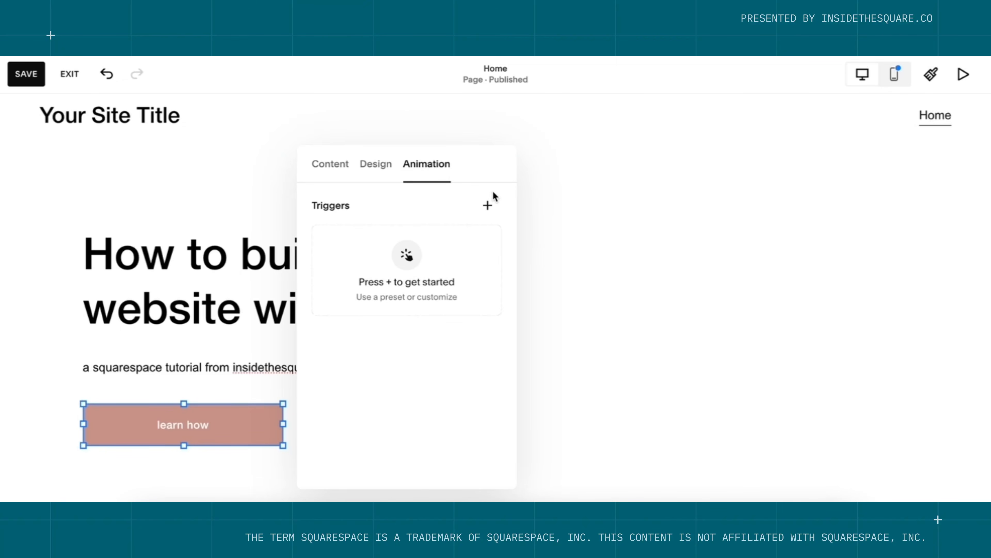
click(489, 207)
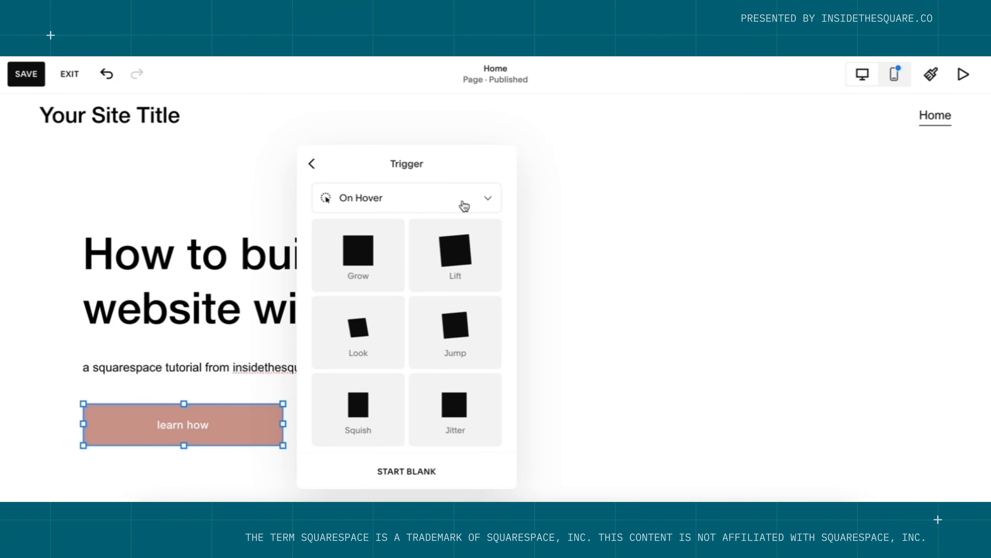
click(377, 263)
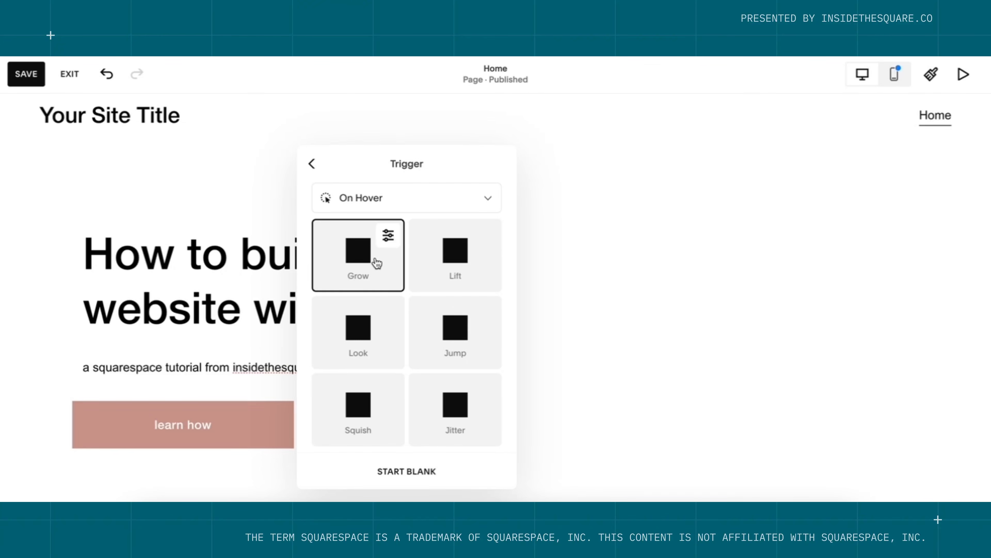
click(692, 341)
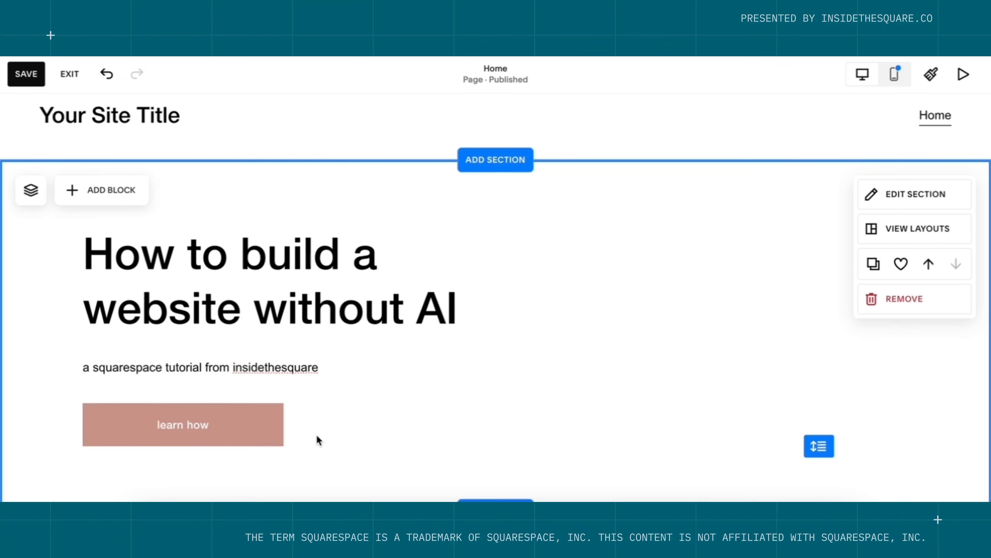
click(263, 429)
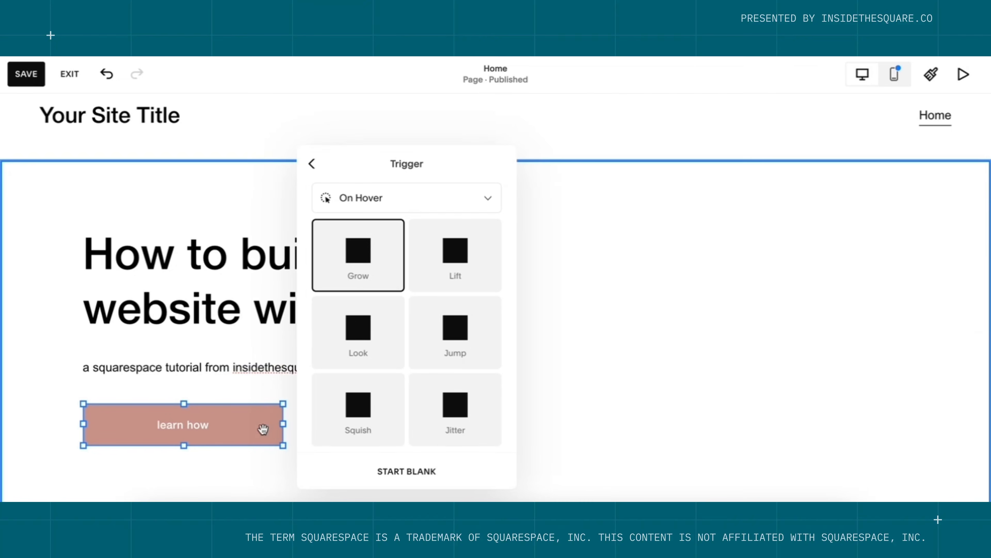
click(311, 164)
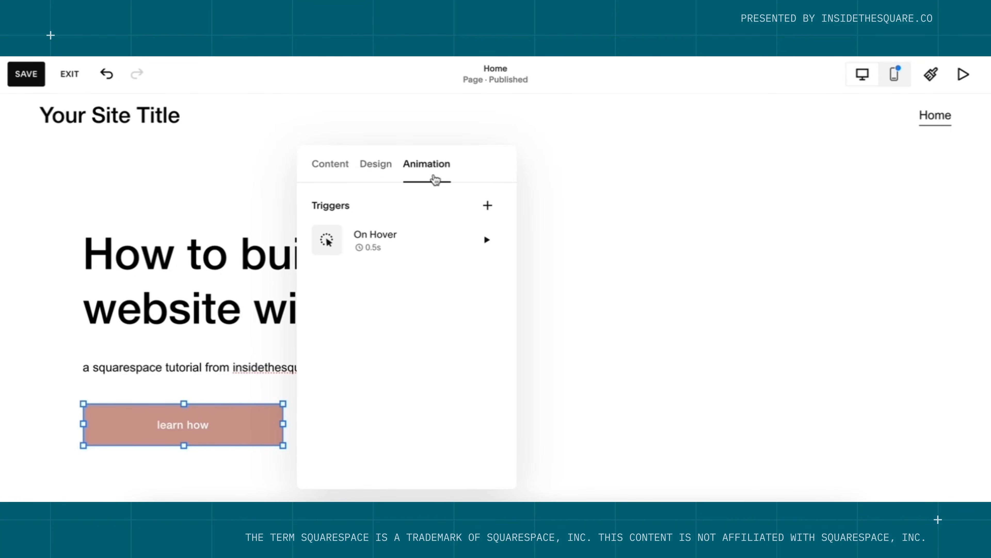
click(378, 176)
click(341, 176)
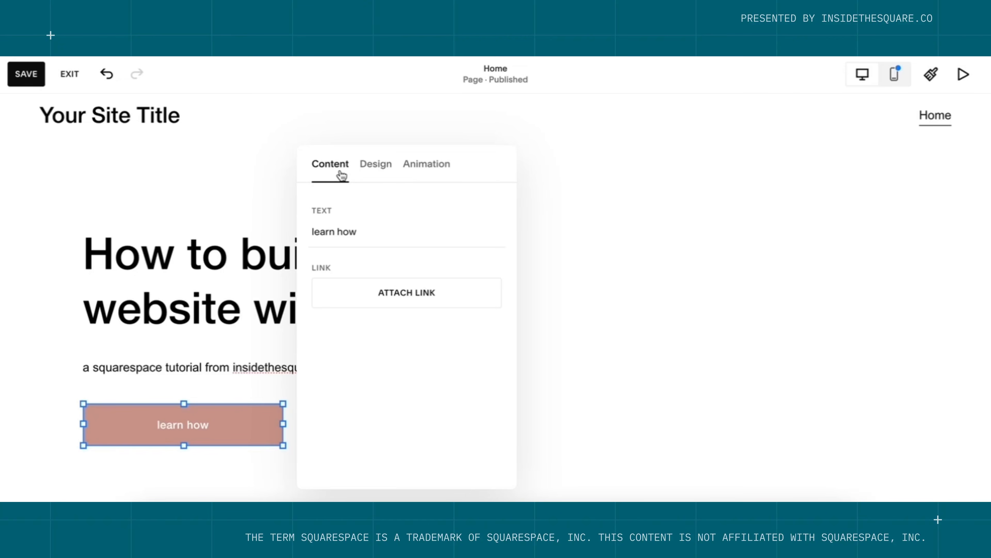
click(640, 313)
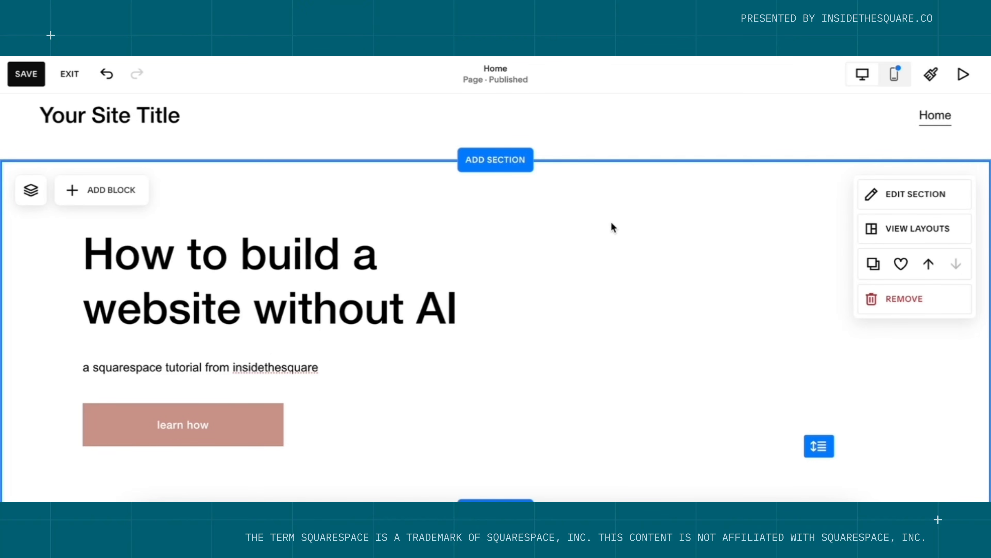
Place an enlarged image block right of the heading and upload a photo of a woman holding a laptop.
click(123, 203)
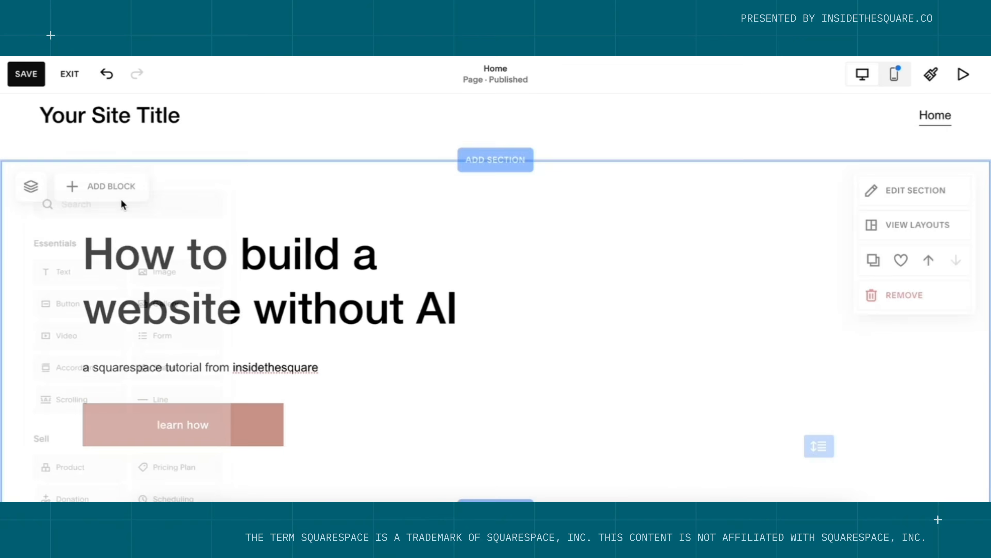
click(174, 266)
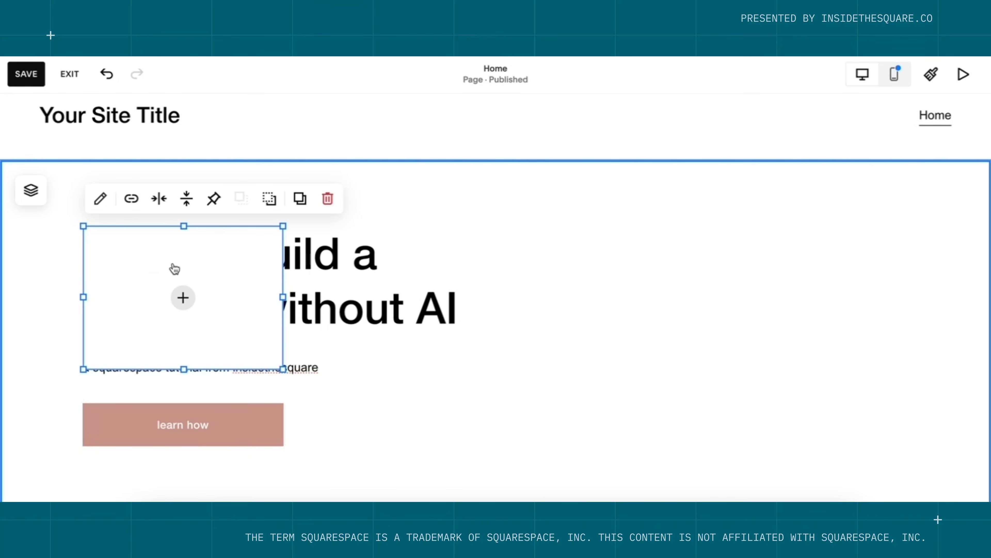
drag(139, 253, 557, 256)
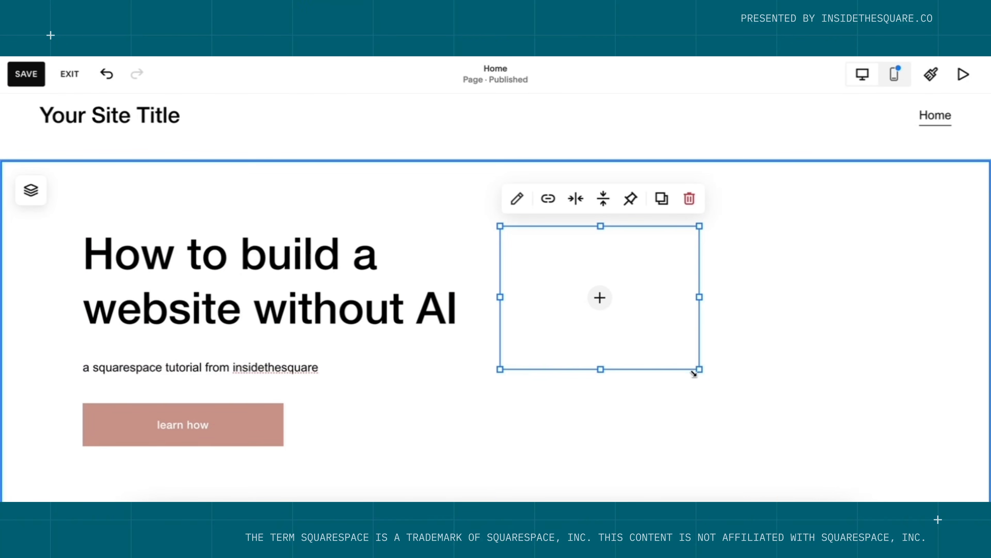
drag(699, 368, 910, 445)
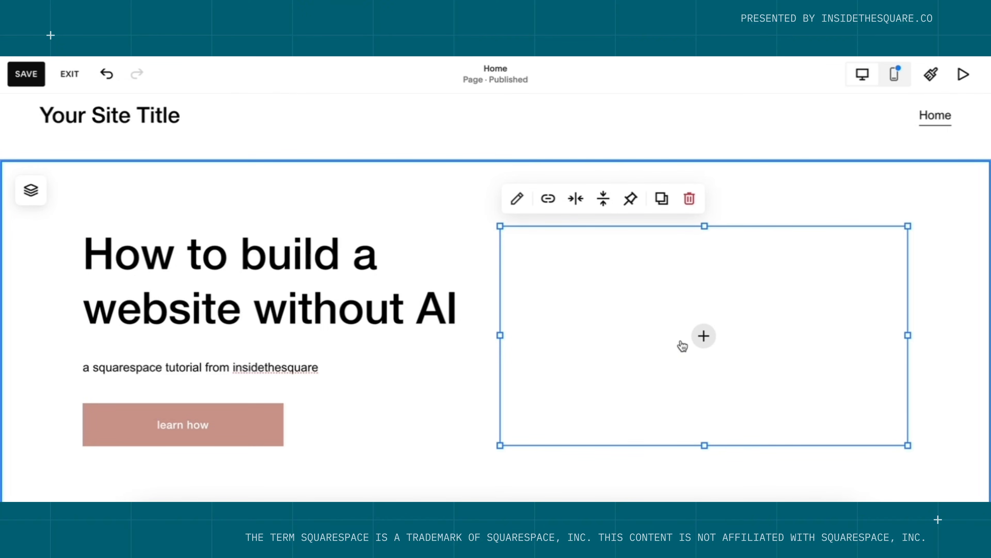
click(703, 337)
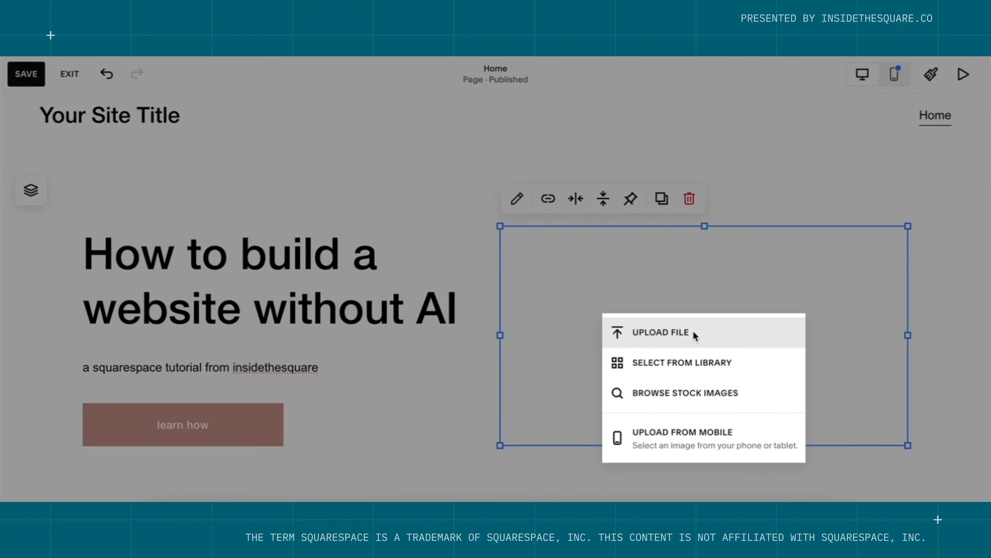
click(695, 335)
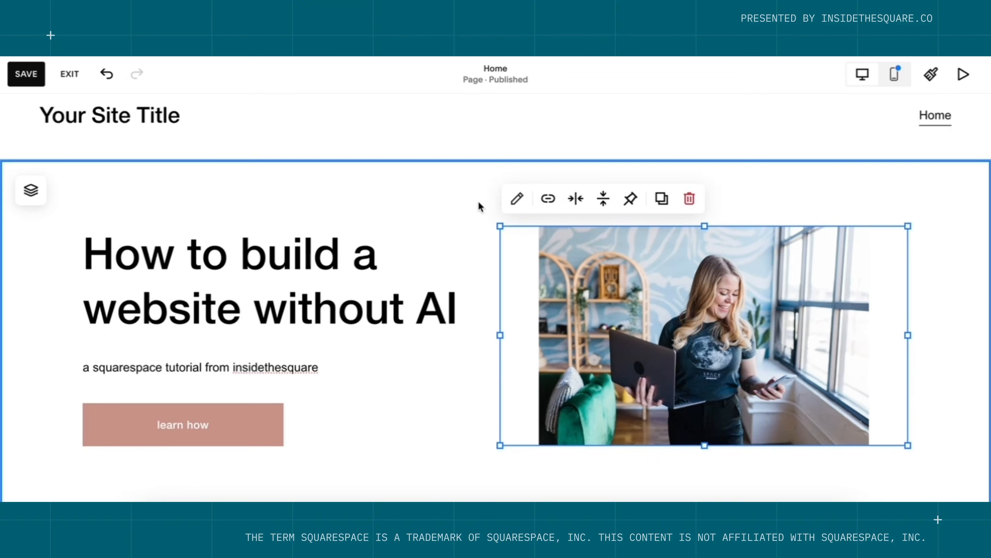
click(479, 203)
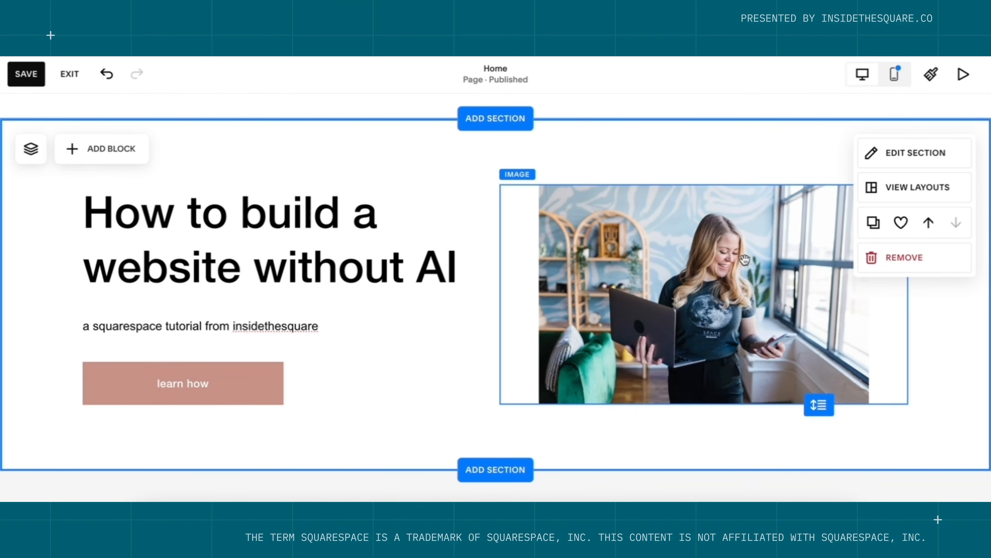
In the mobile layout, put the photo above the heading and the learn how button at the bottom.
click(894, 74)
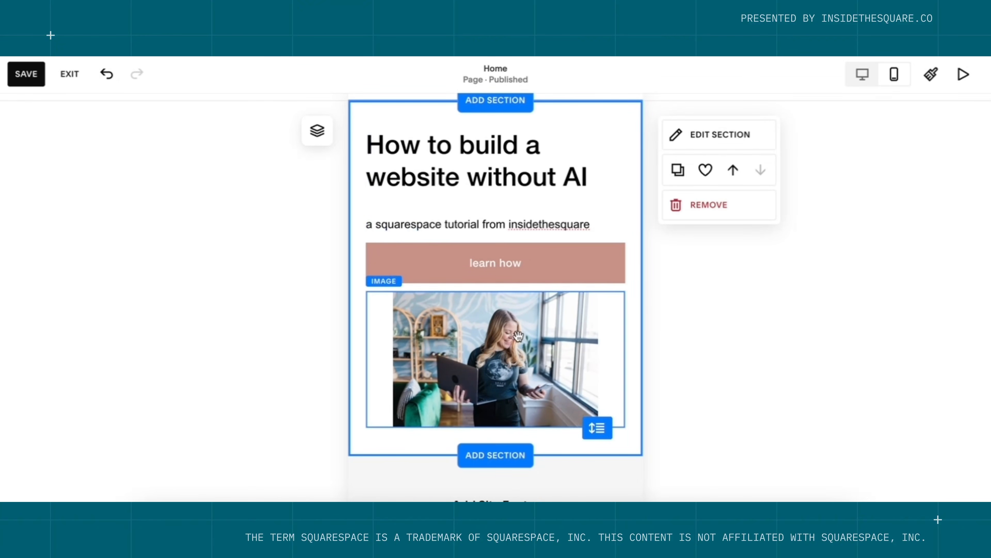
key(ctrl+z)
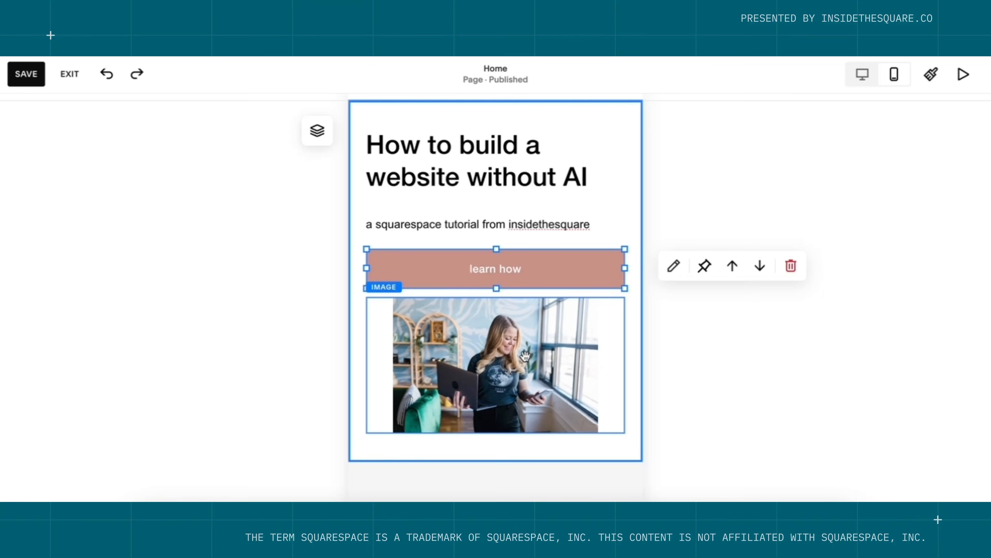
drag(523, 369, 535, 200)
drag(382, 276, 383, 415)
drag(381, 175, 383, 327)
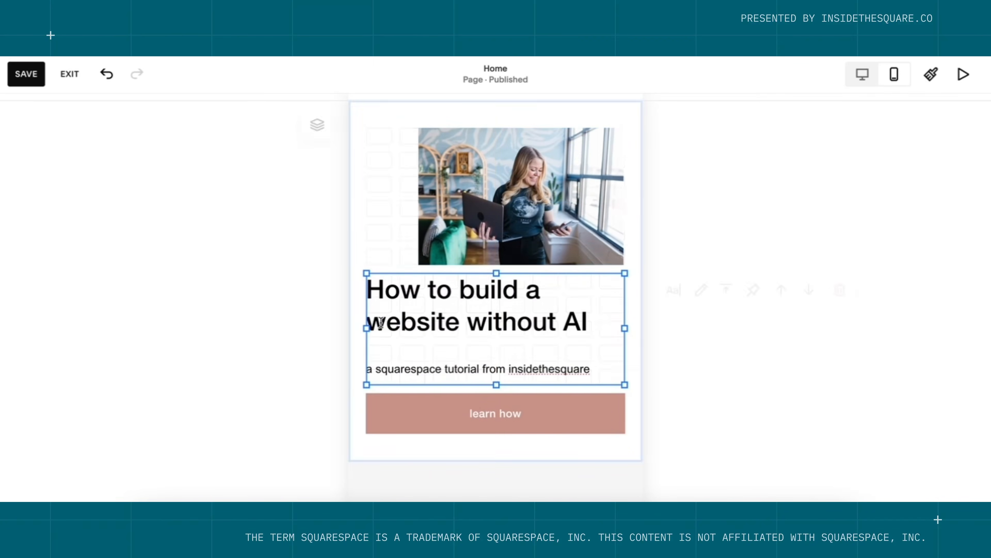
drag(535, 195, 506, 194)
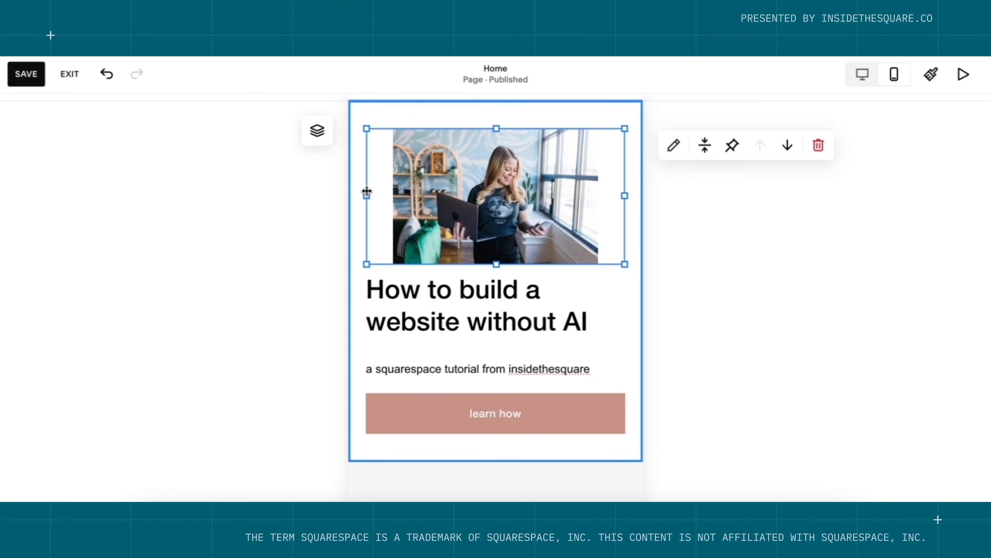
Set the photo's design to Fill and return to the desktop layout.
click(675, 146)
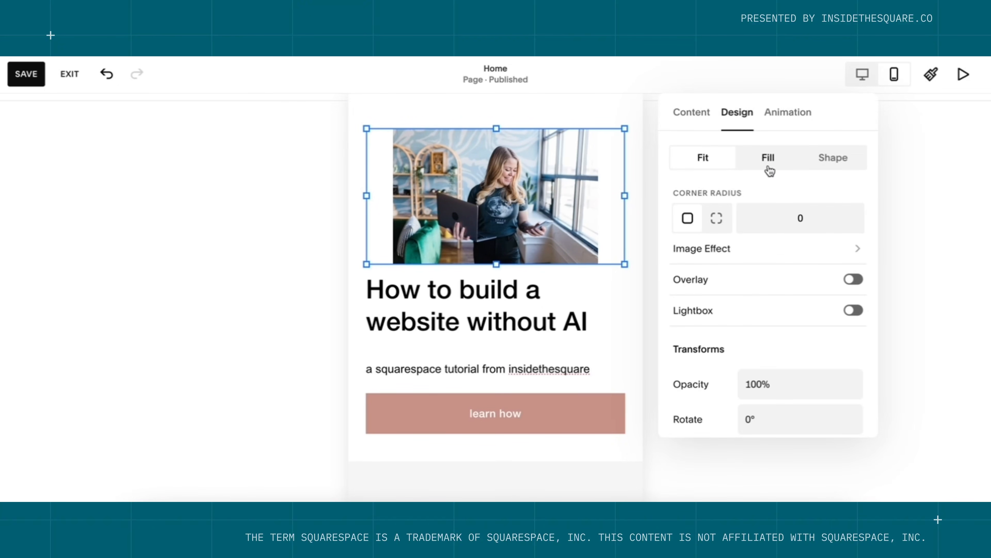
click(775, 167)
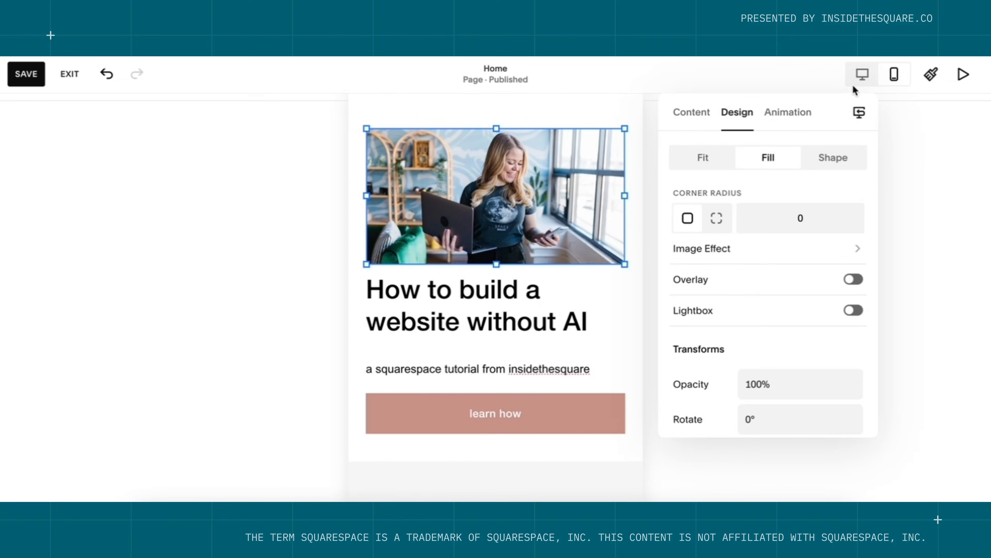
click(861, 82)
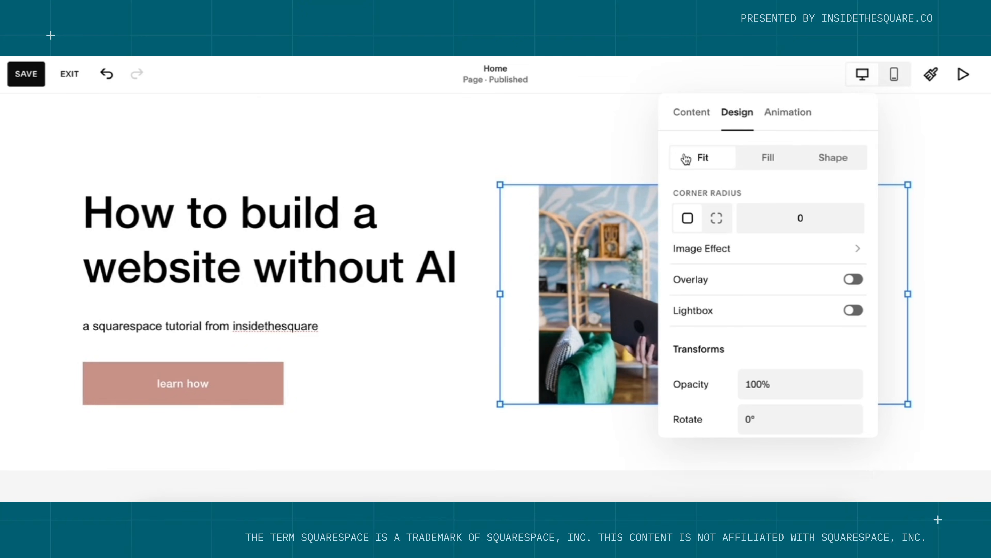
click(687, 157)
click(592, 166)
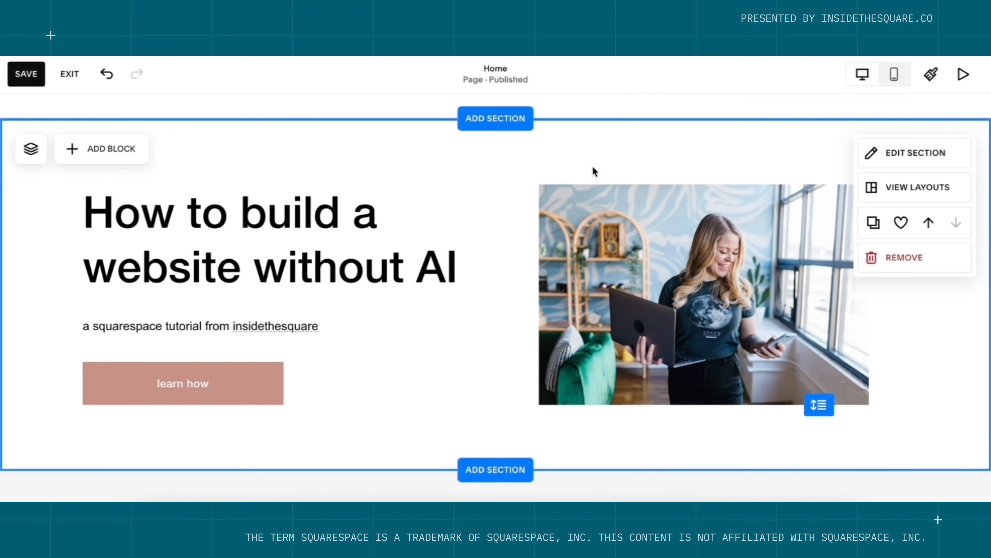
click(660, 240)
click(517, 157)
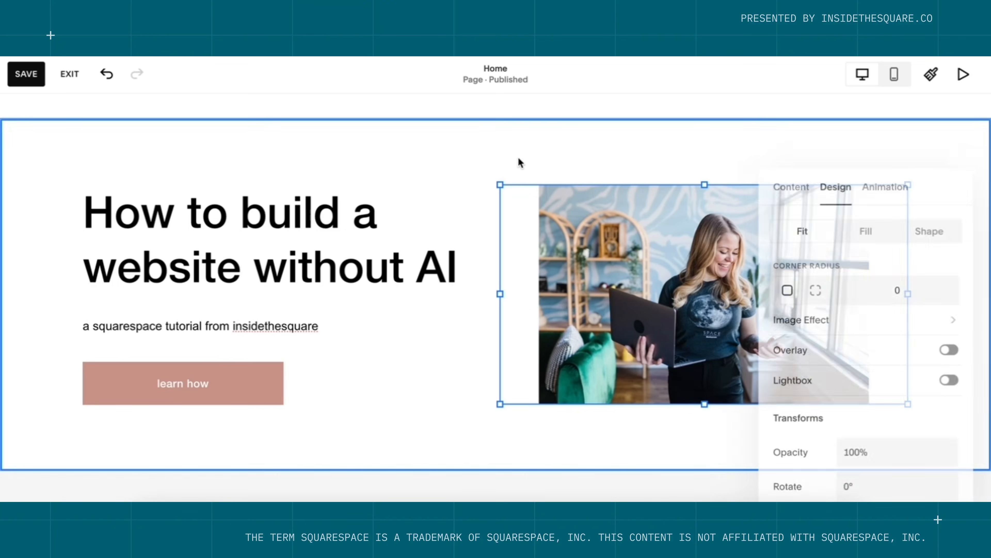
click(714, 148)
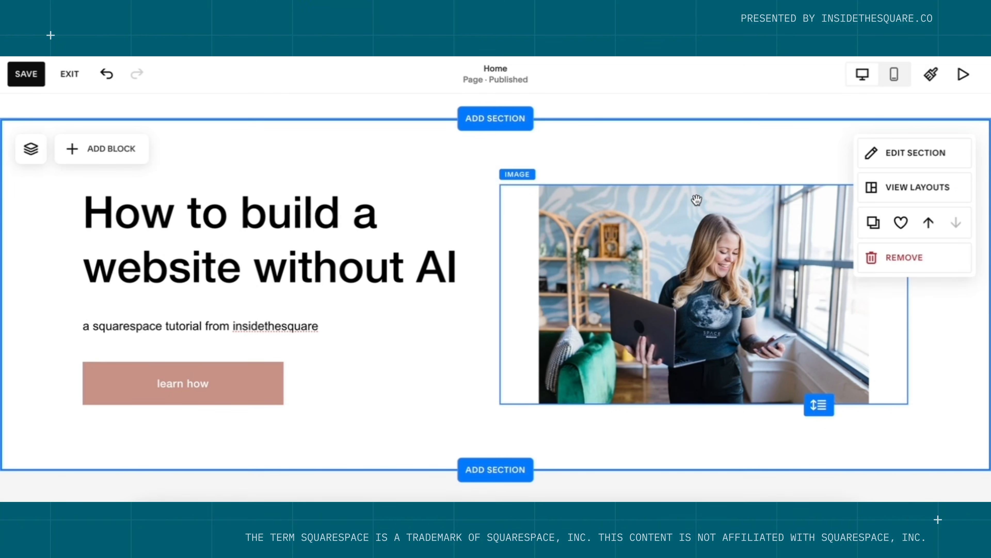
click(895, 84)
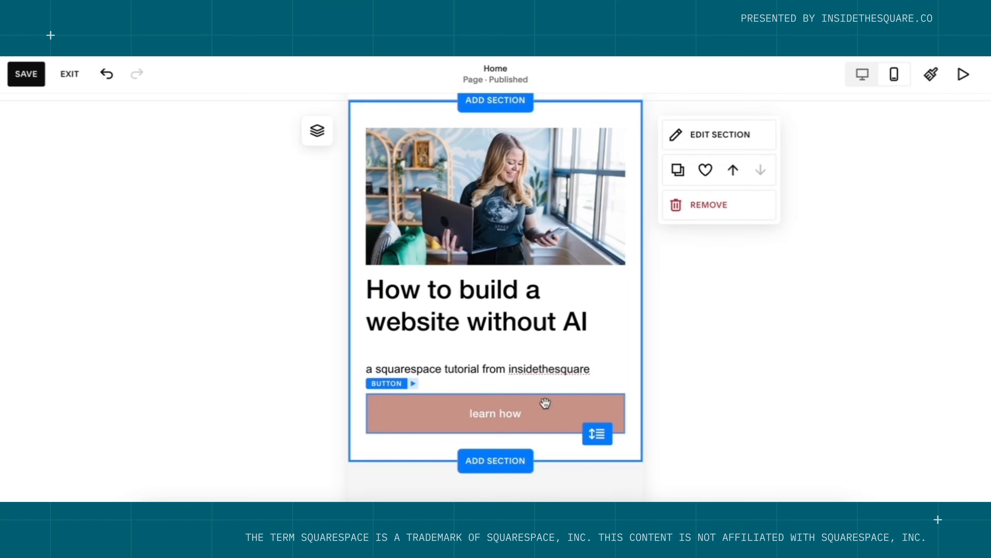
click(555, 192)
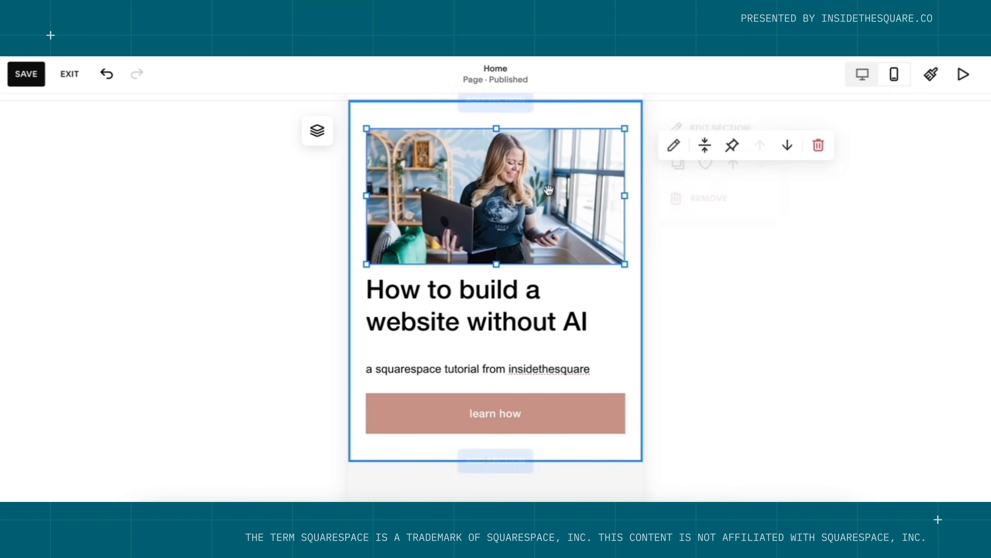
click(674, 149)
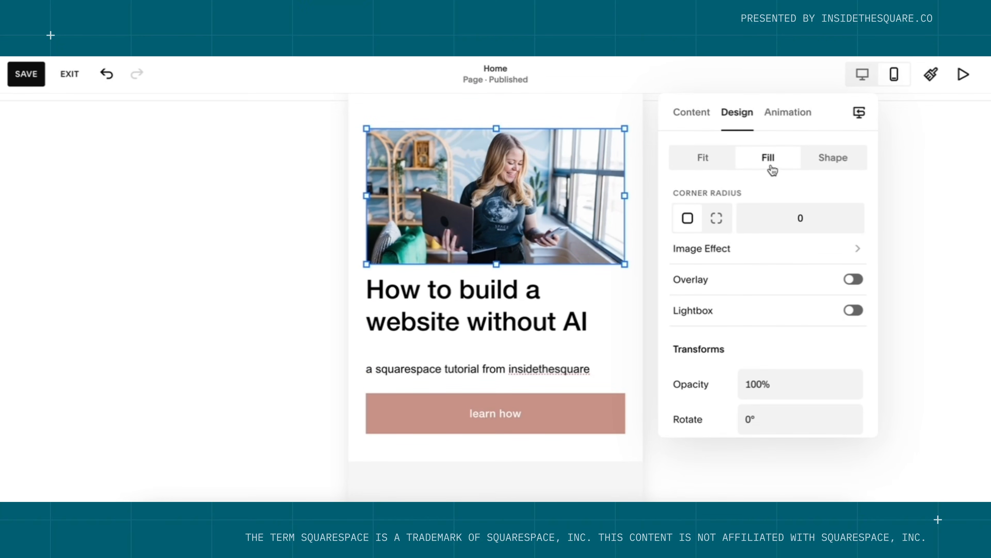
click(862, 77)
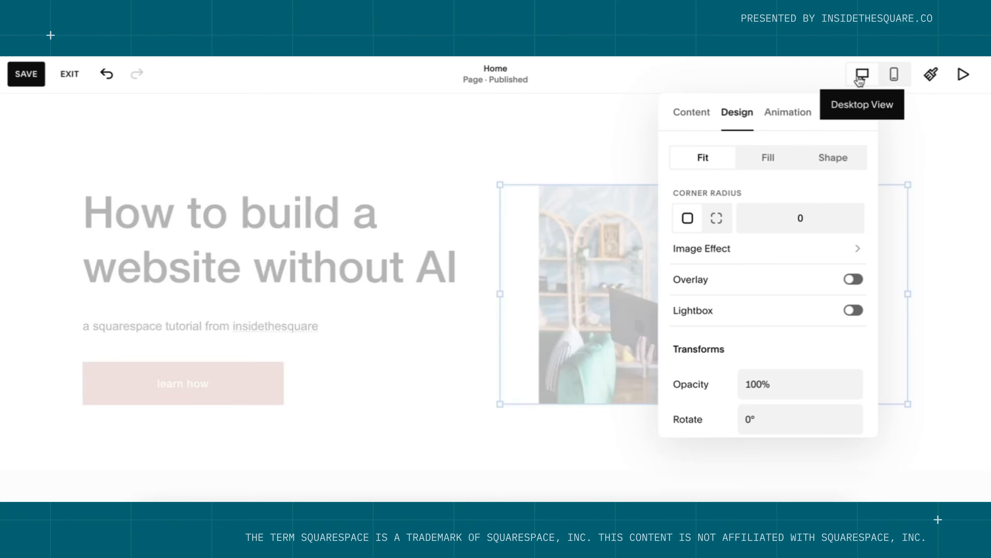
click(509, 159)
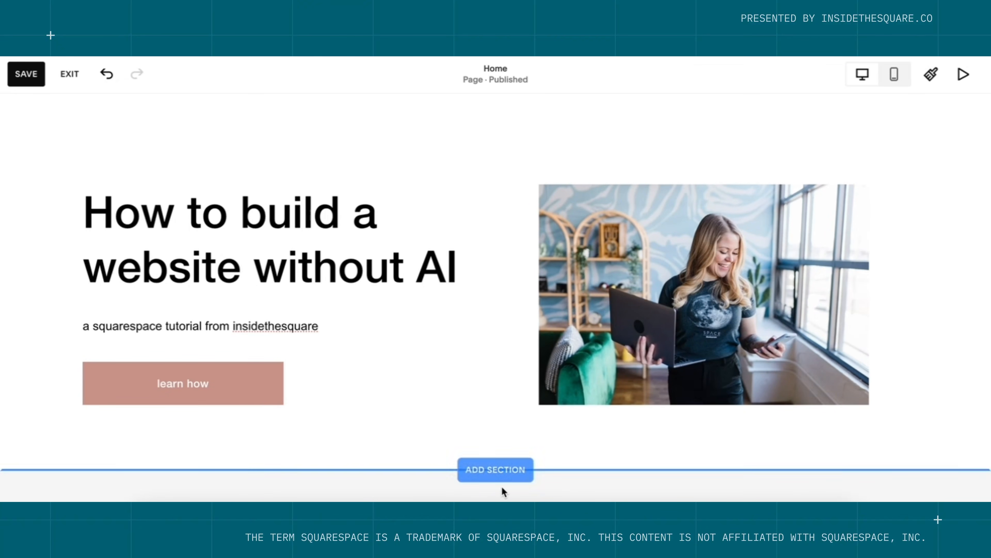
Add a blank Section from the Add a Section gallery below the hero.
click(506, 471)
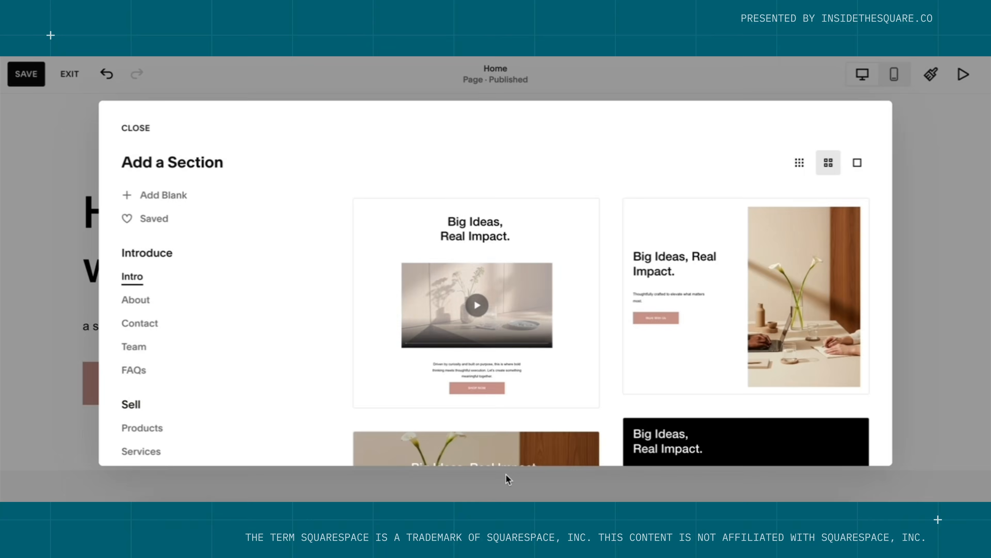
scroll(604, 376, down, 5)
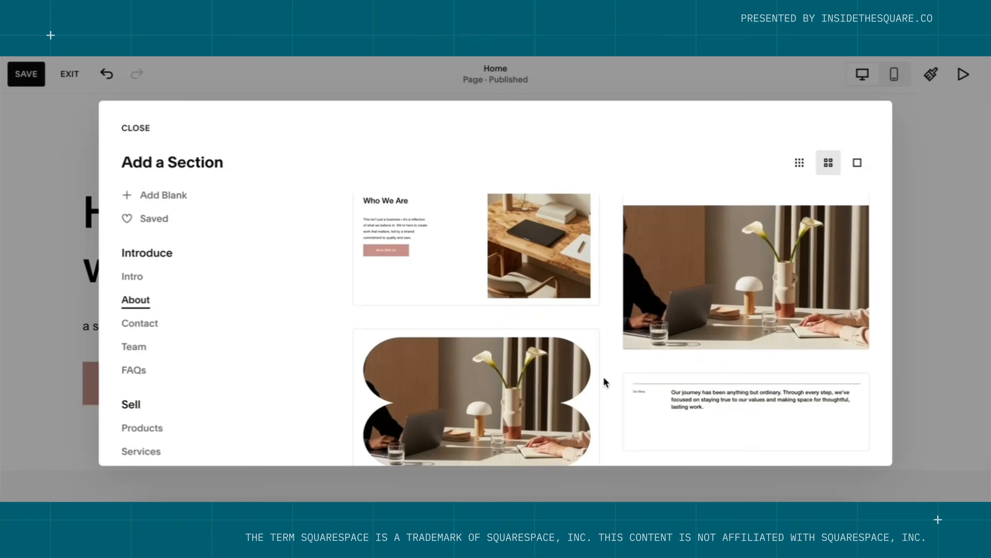
scroll(604, 377, down, 10)
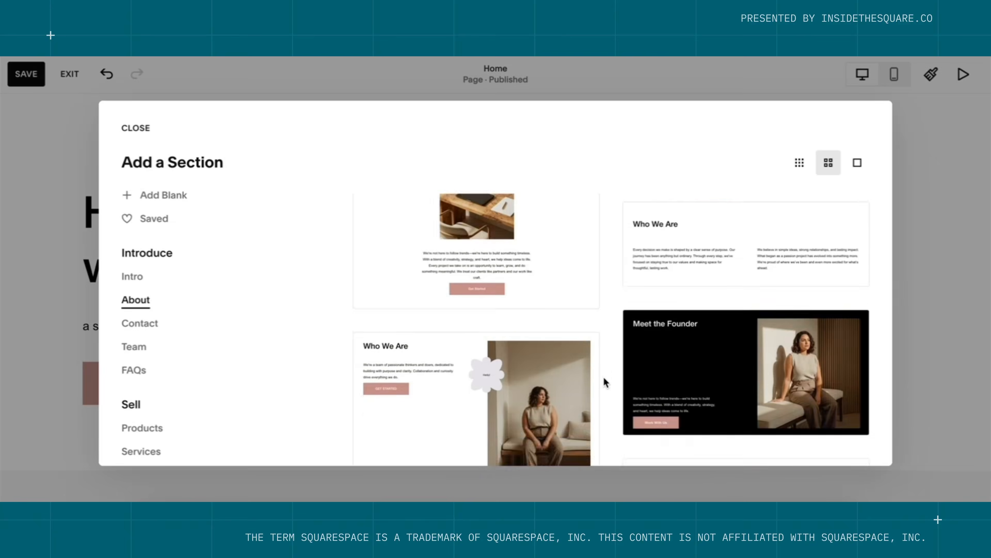
scroll(603, 376, down, 3)
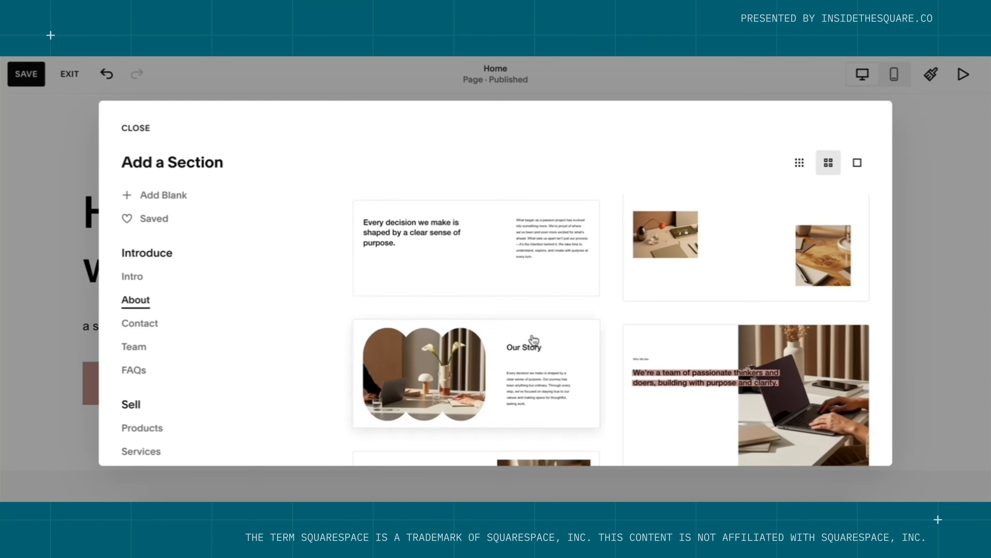
click(171, 198)
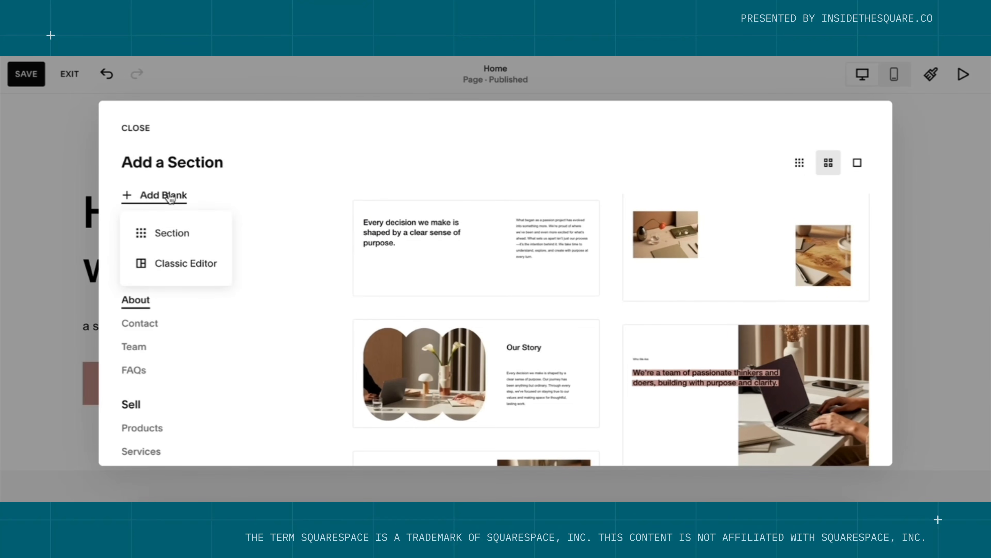
click(199, 237)
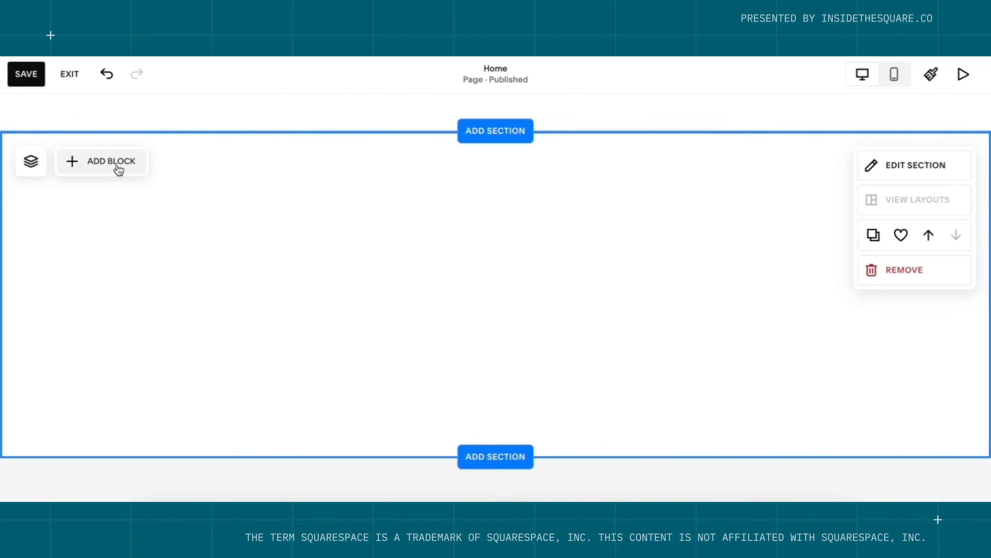
Insert a Scrolling block and change its 'Dream it' item to 'Squarespace Expert'.
click(111, 161)
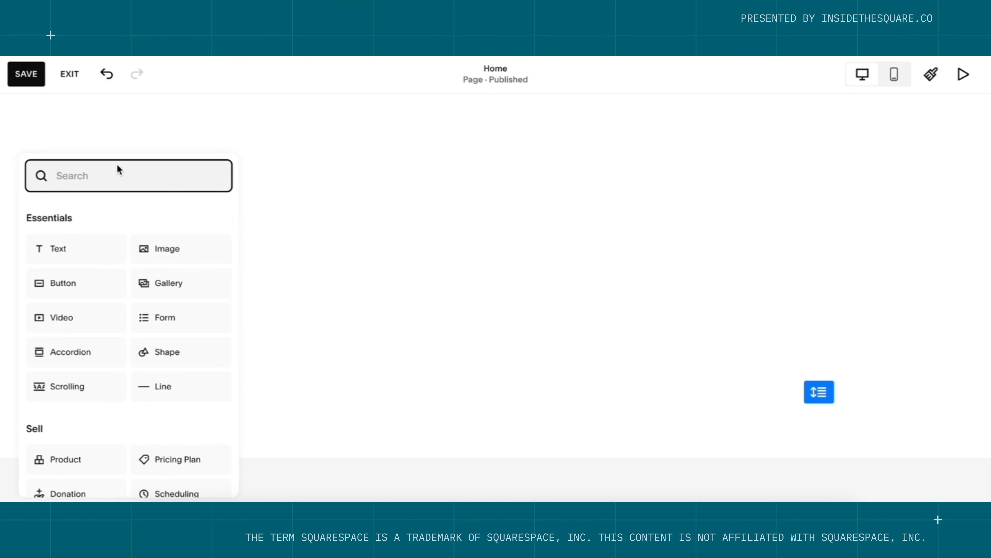
click(89, 388)
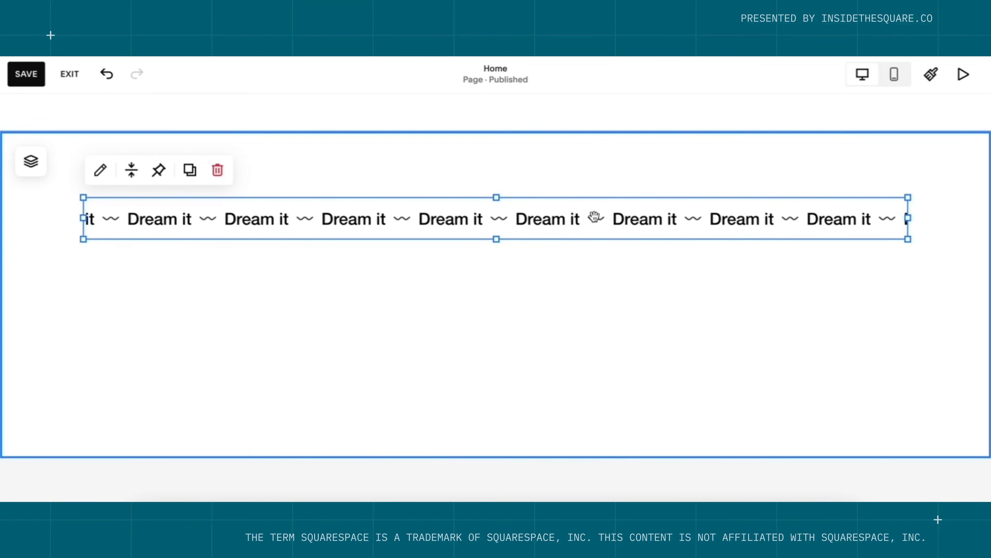
double_click(592, 216)
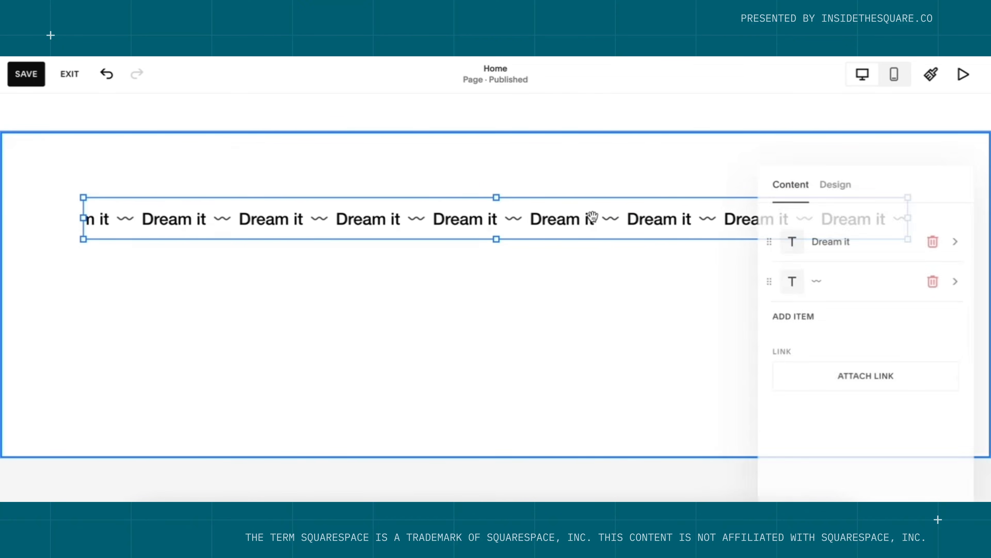
click(838, 246)
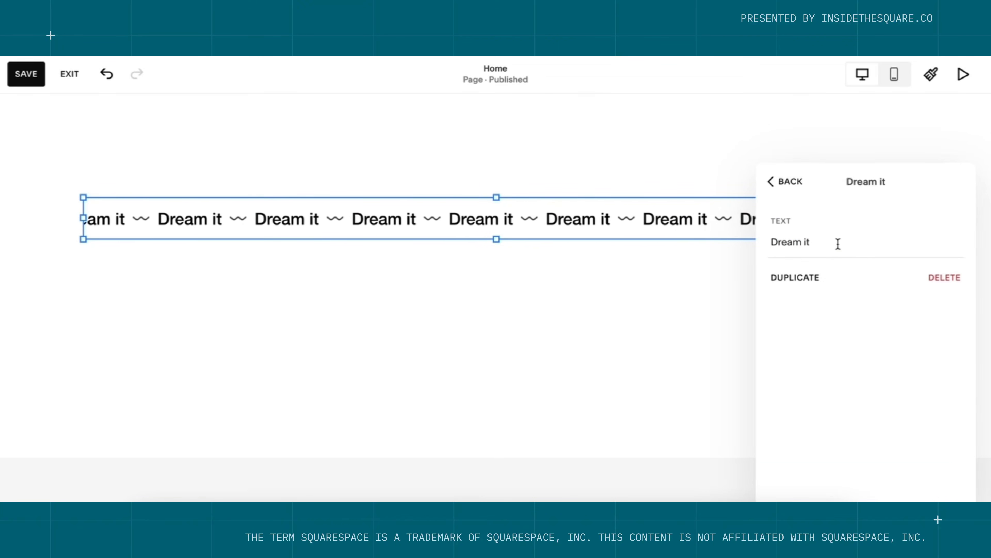
triple_click(838, 243)
text(Squar)
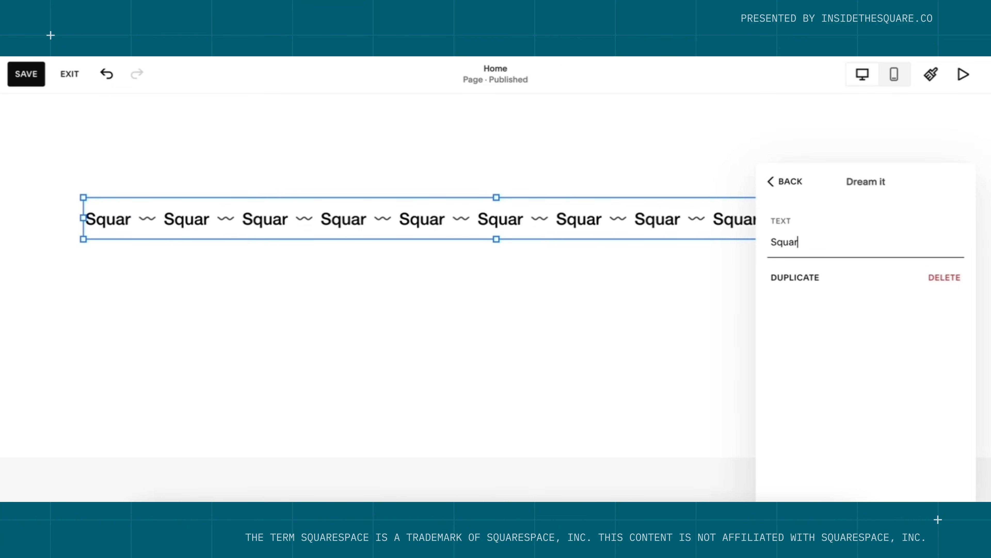
text(esapce Expert)
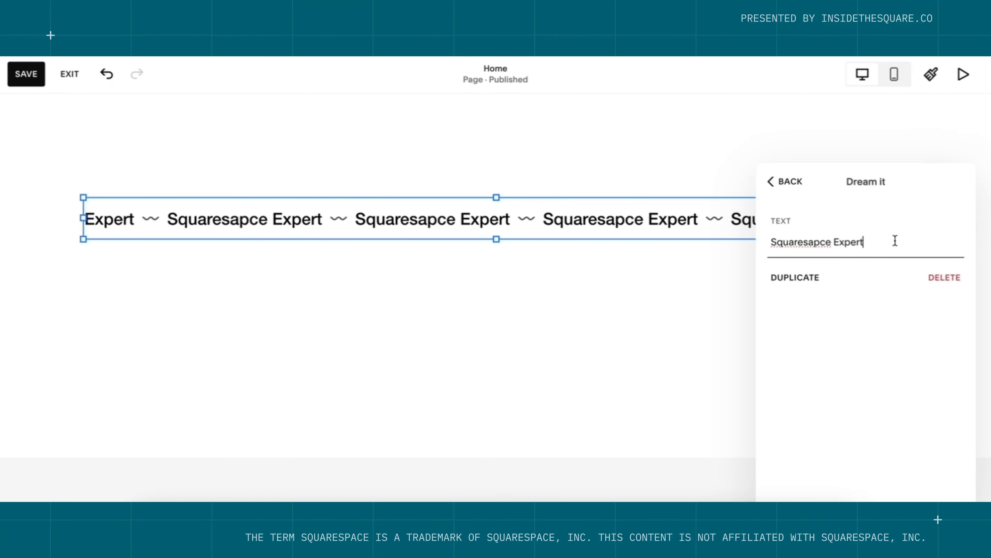
click(814, 241)
key(BackSpace)
key(Right)
text(a)
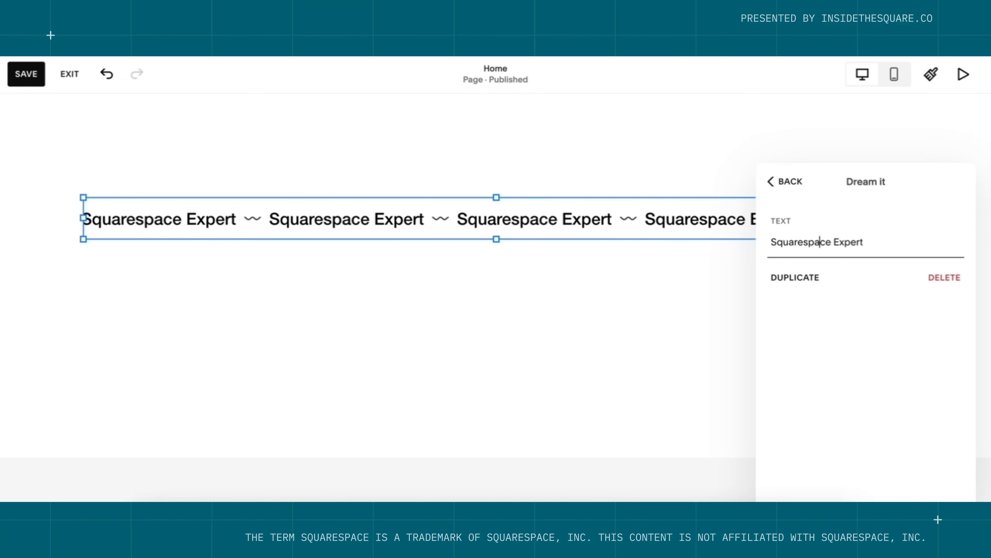
click(790, 181)
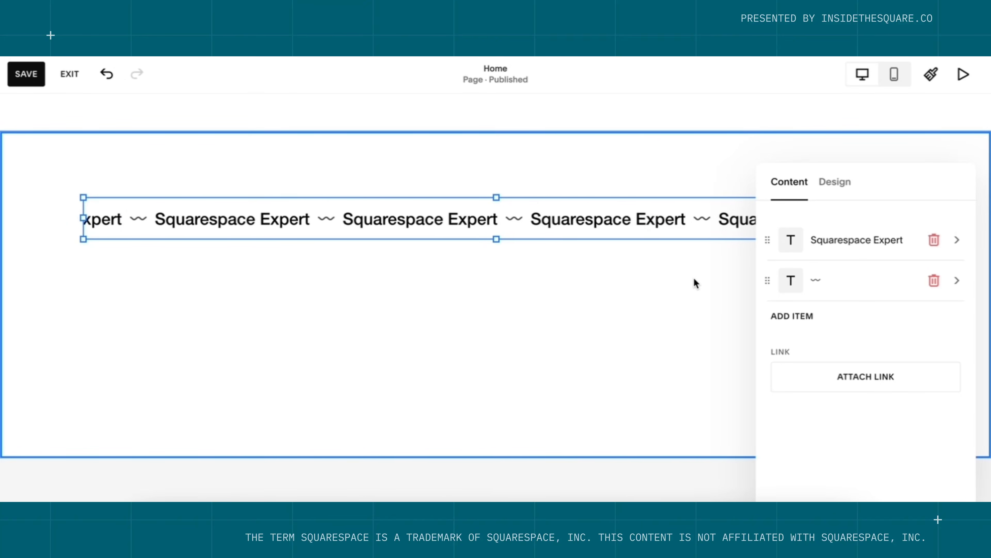
Set the marquee's Design speed to 0.5x and close its settings.
scroll(693, 277, up, 8)
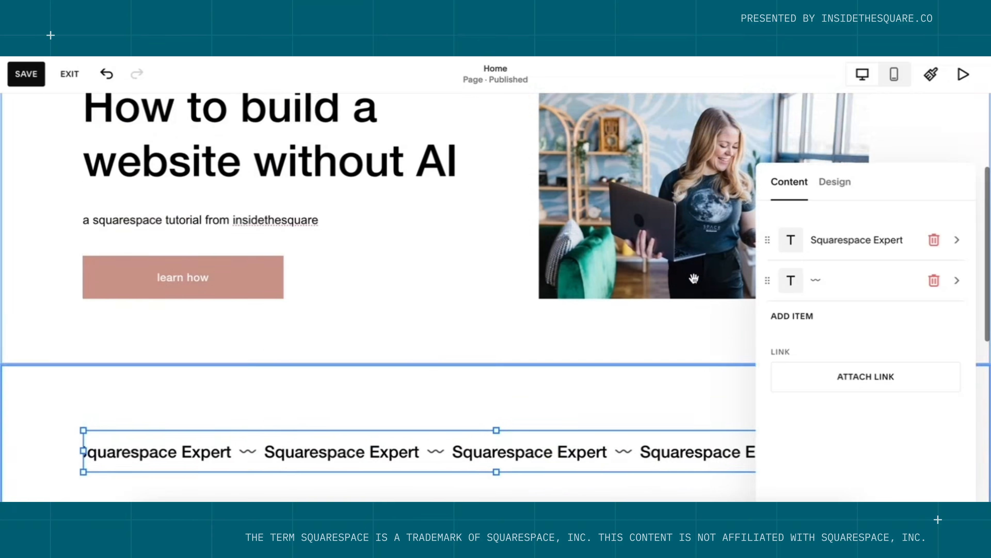
scroll(440, 289, down, 5)
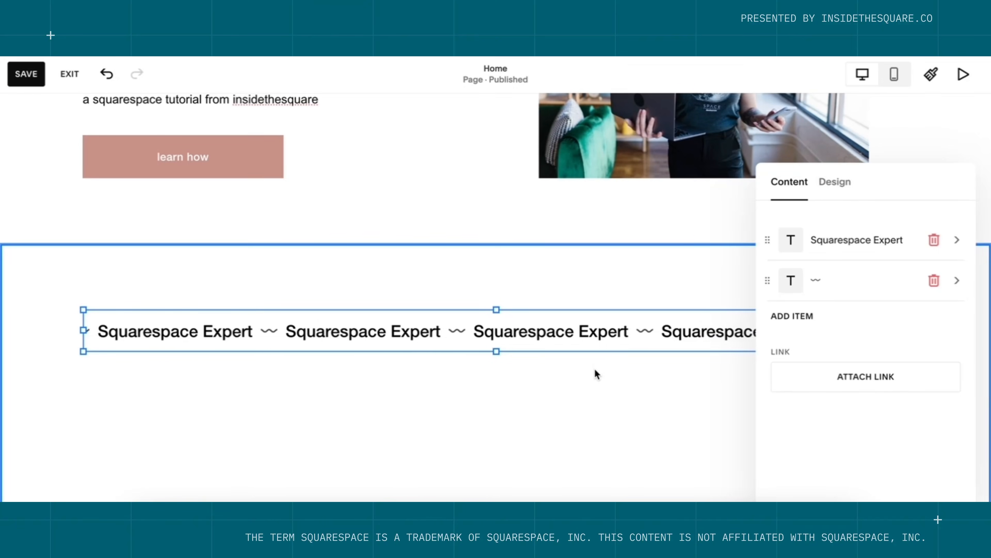
click(837, 182)
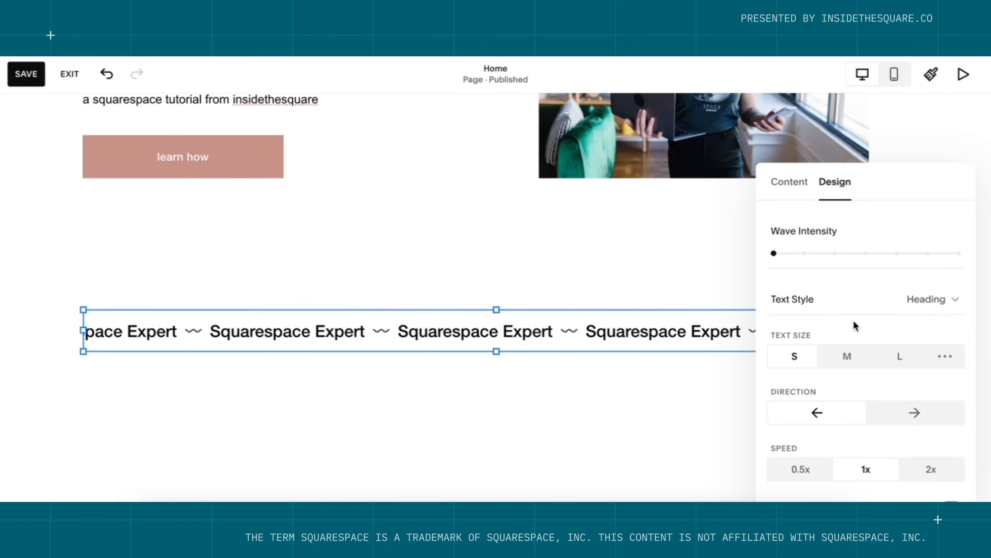
scroll(849, 323, down, 2)
click(810, 429)
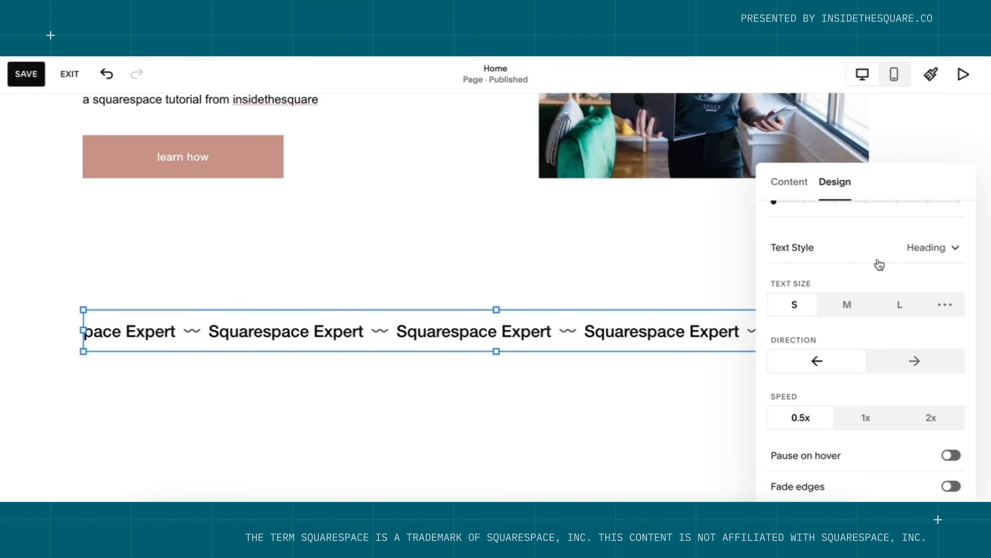
click(681, 396)
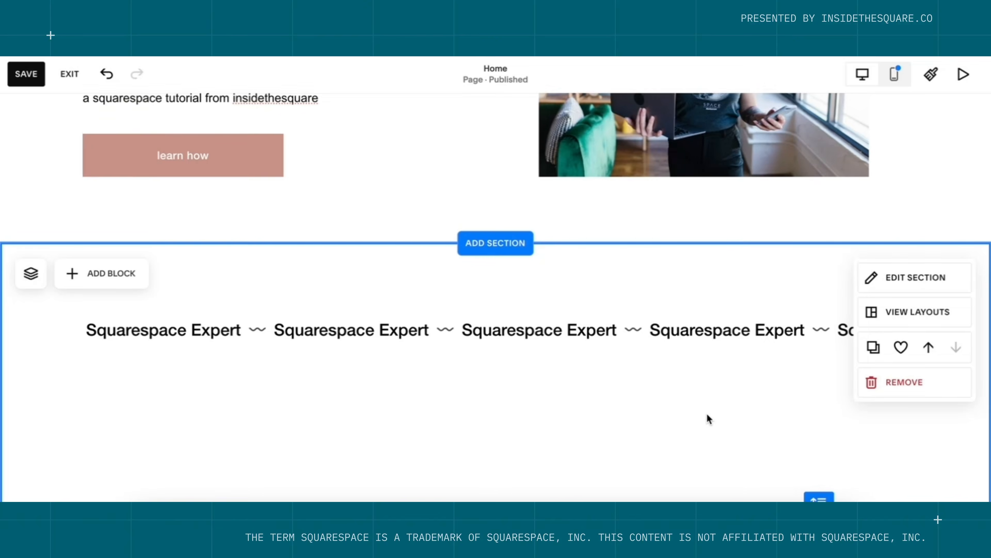
Turn off Fill Screen for the marquee section and shrink its height to a thin strip.
scroll(708, 418, down, 2)
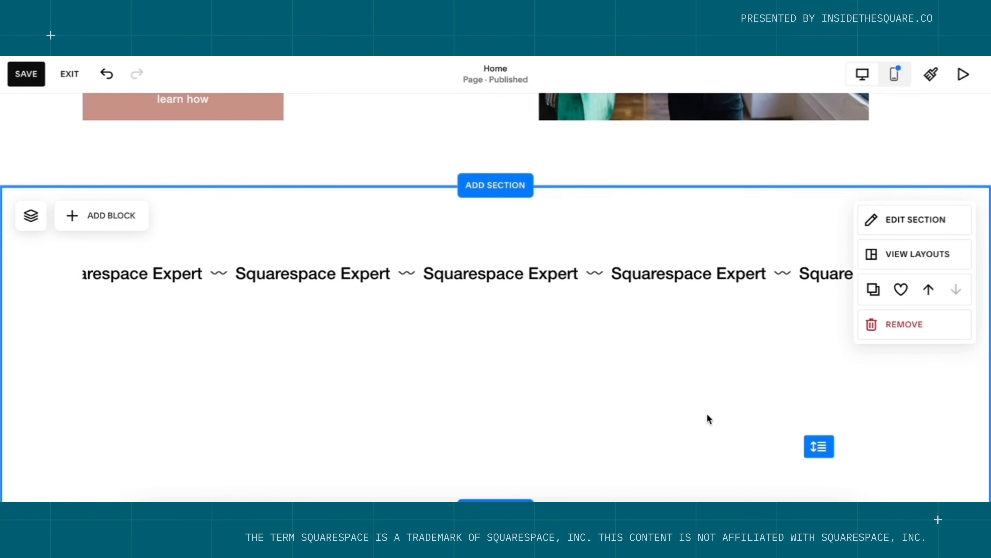
click(905, 212)
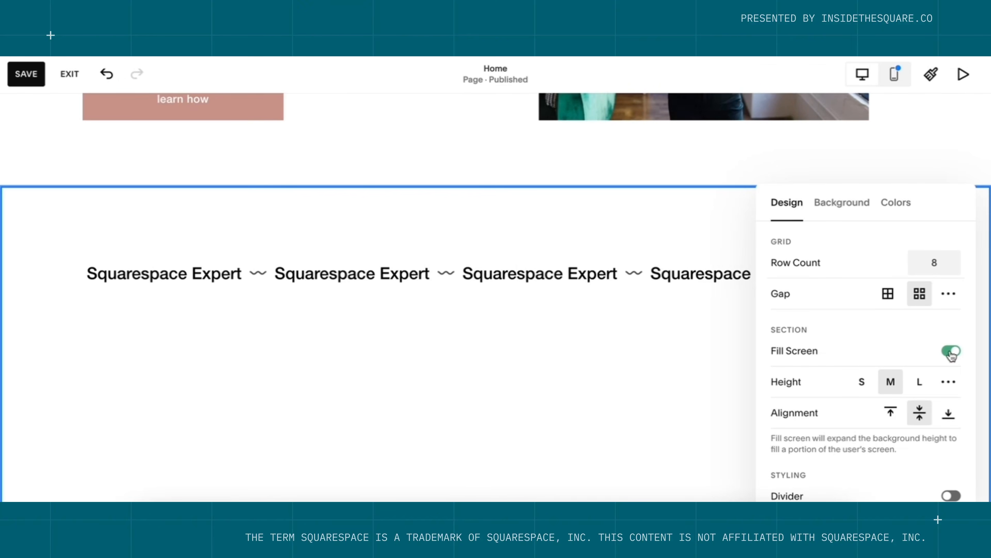
click(951, 351)
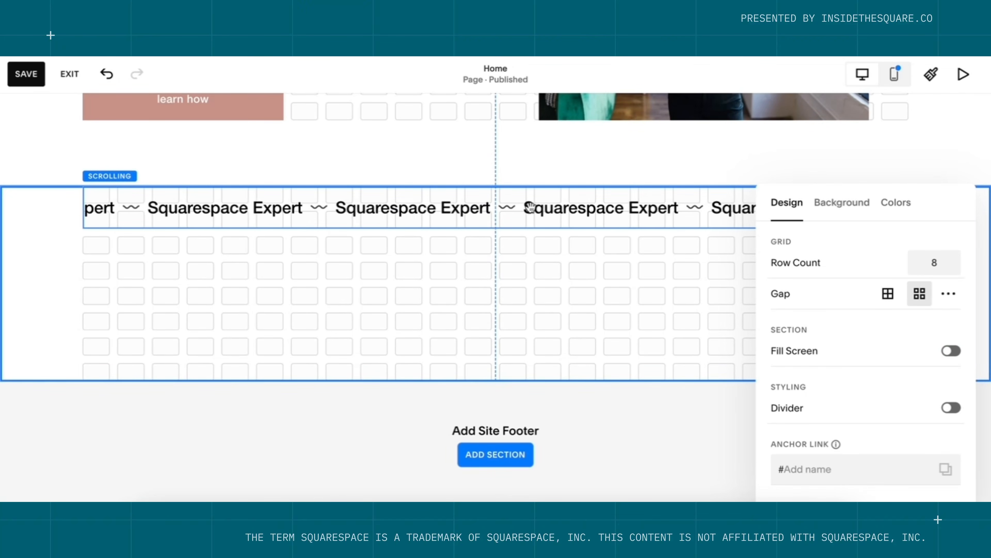
click(543, 301)
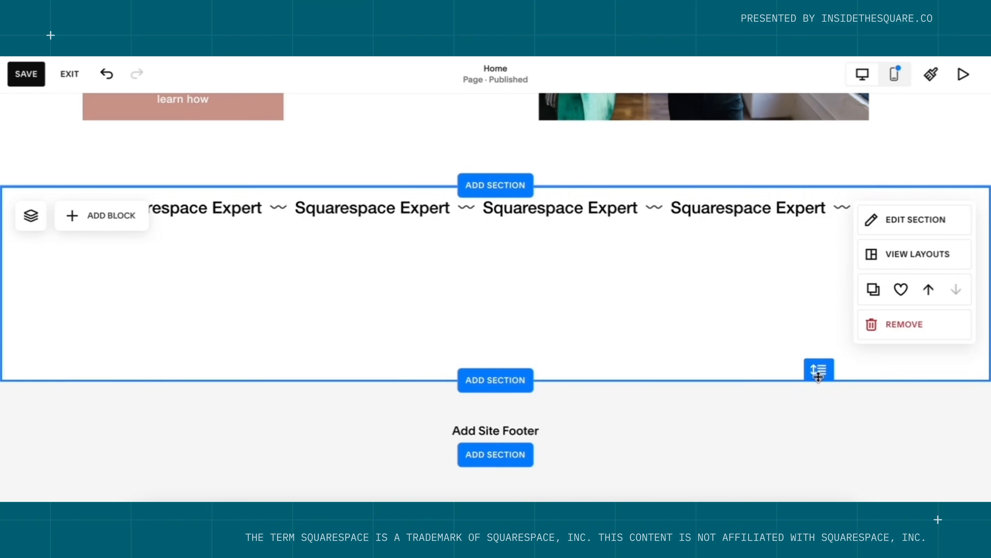
drag(817, 369, 814, 252)
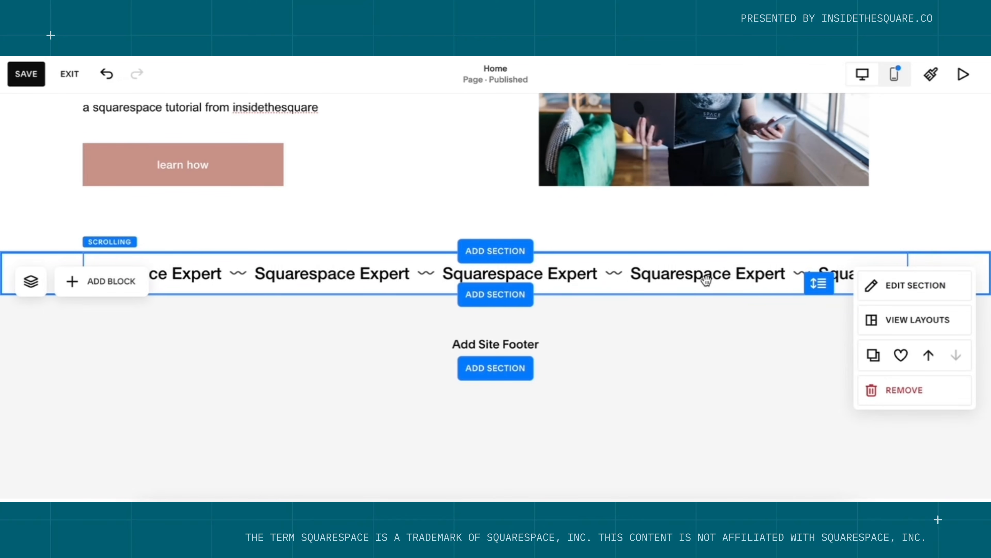
Move the scrolling block to the page edge and stretch it across the full width.
click(714, 278)
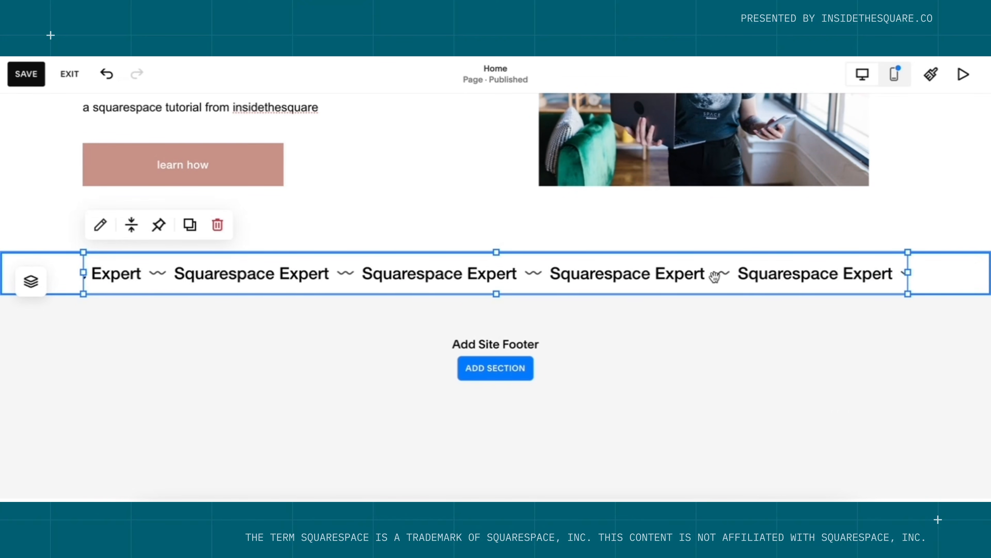
key(Left)
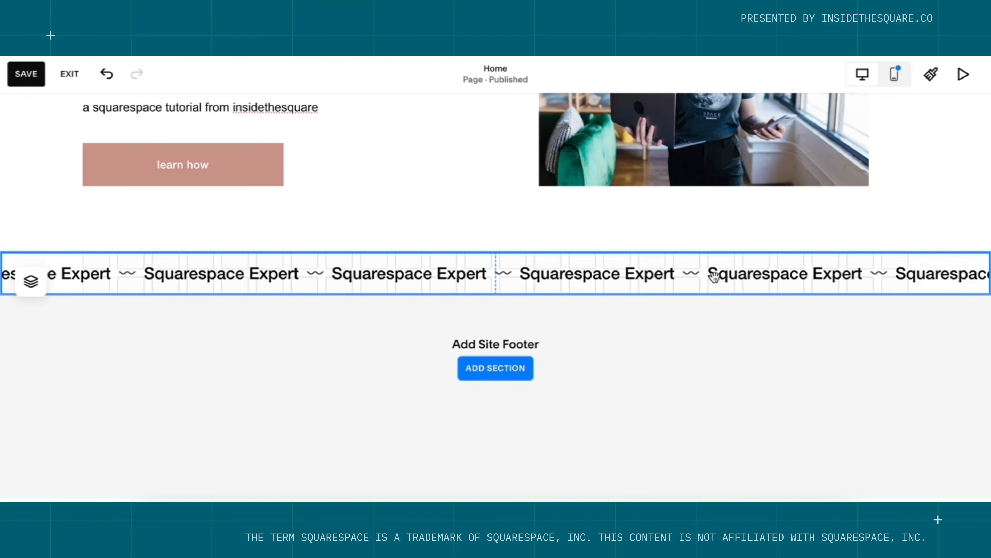
drag(713, 274, 631, 319)
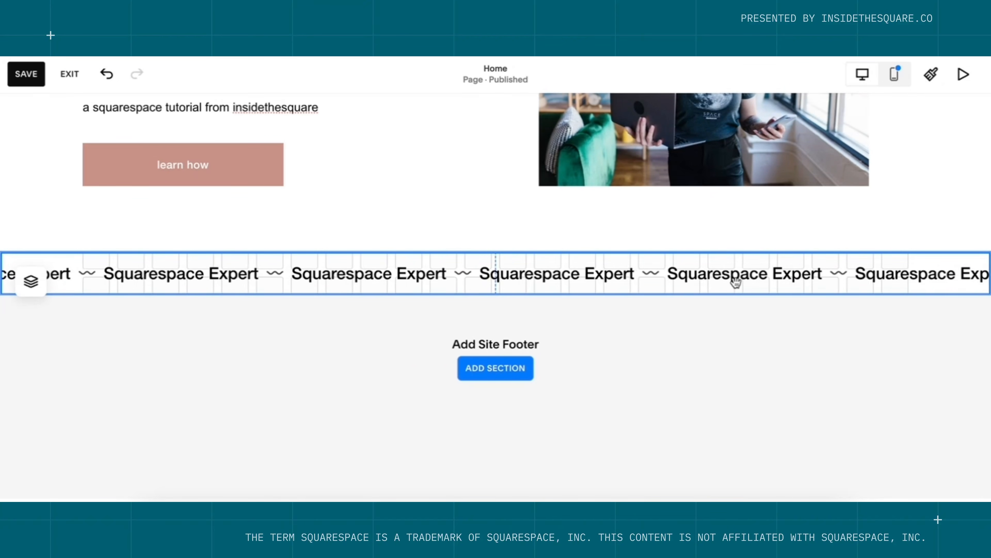
mouse_move(924, 282)
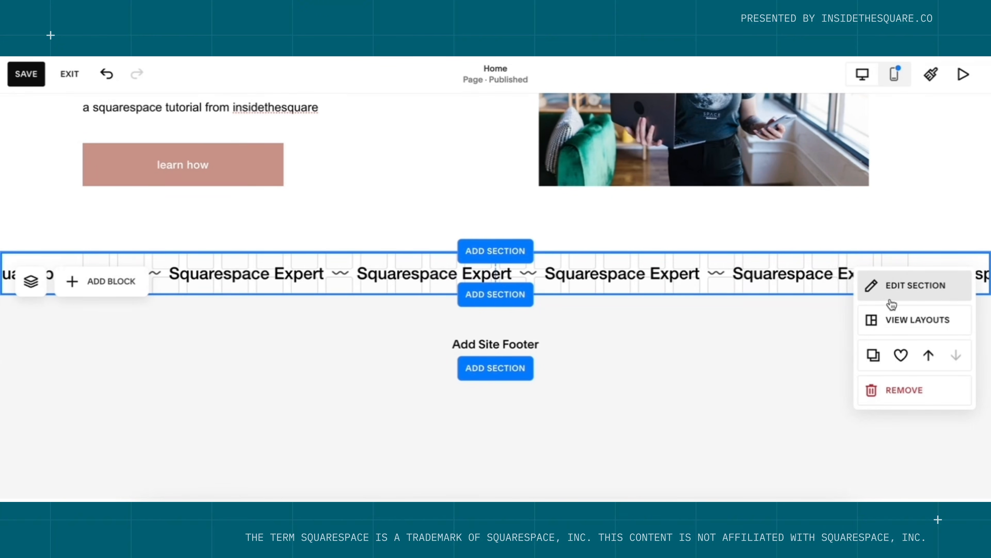
Apply the Bright 2 colour theme to the marquee section for a rose background.
click(894, 291)
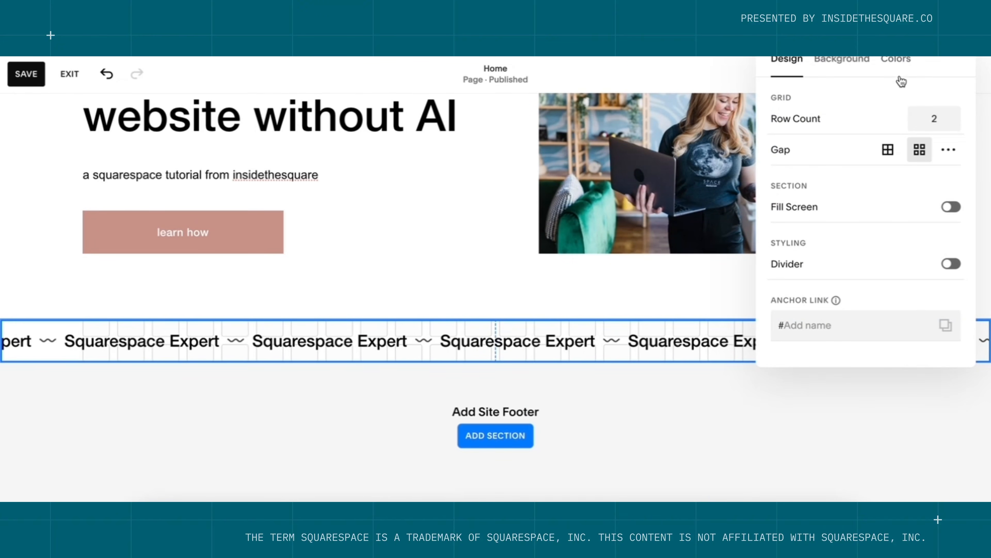
click(900, 74)
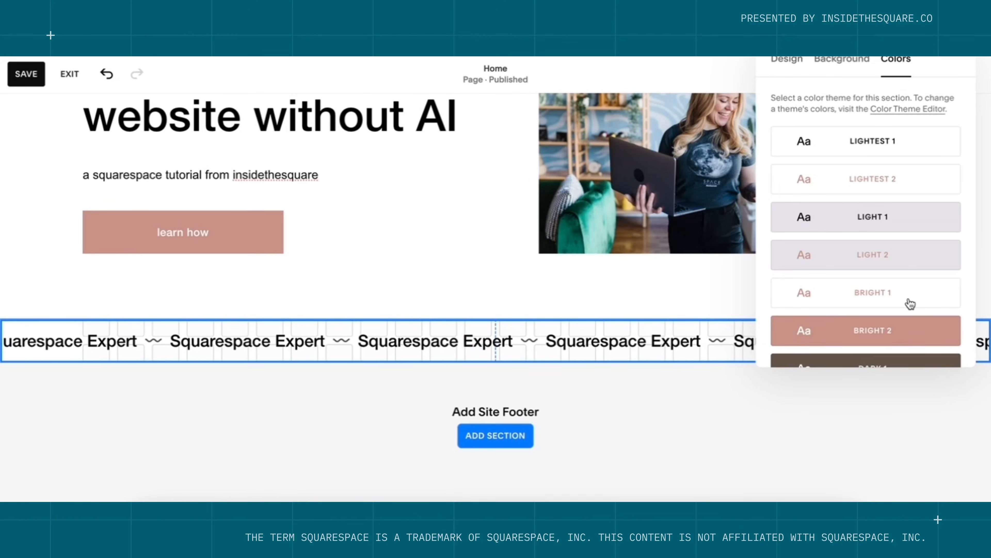
scroll(909, 303, down, 5)
scroll(909, 304, up, 5)
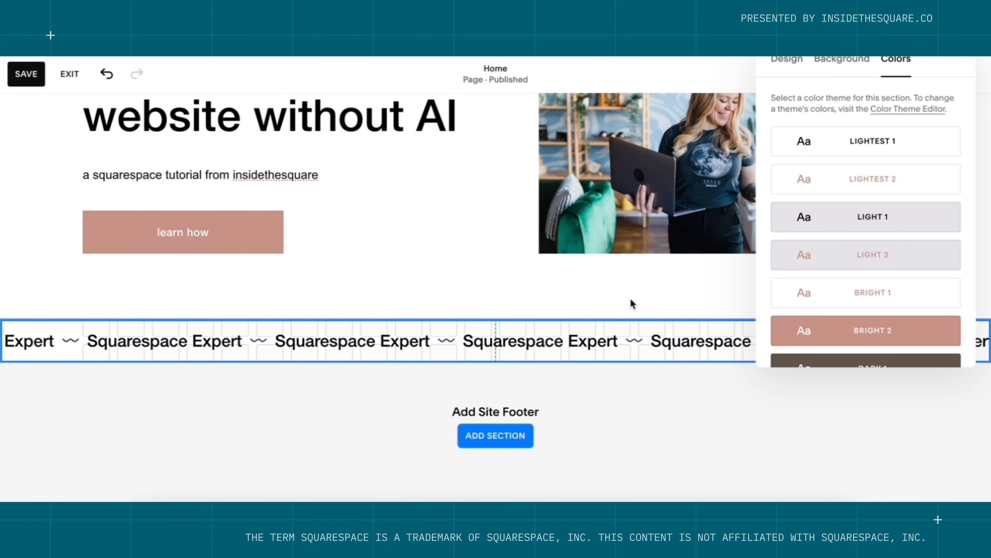
click(906, 333)
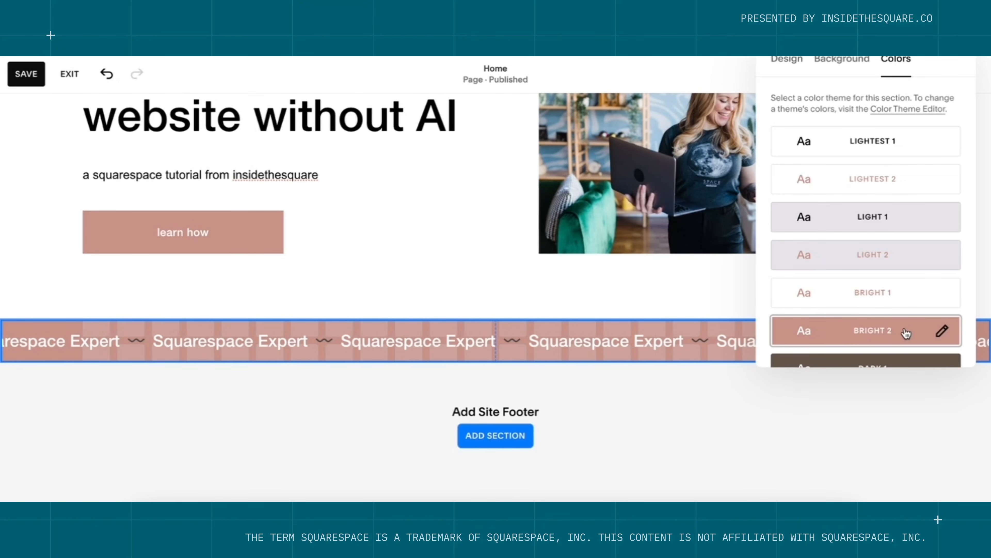
click(612, 385)
scroll(615, 384, up, 4)
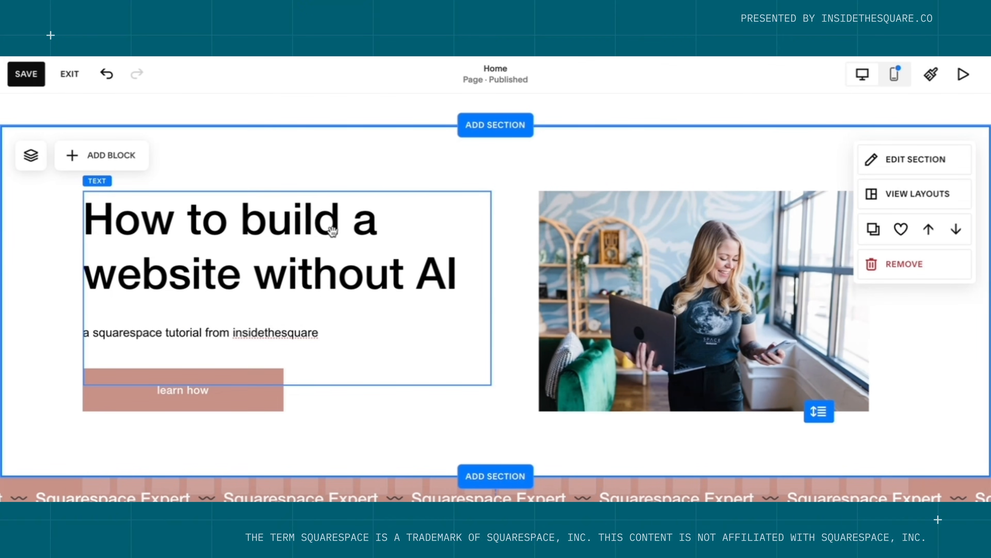
scroll(332, 232, down, 2)
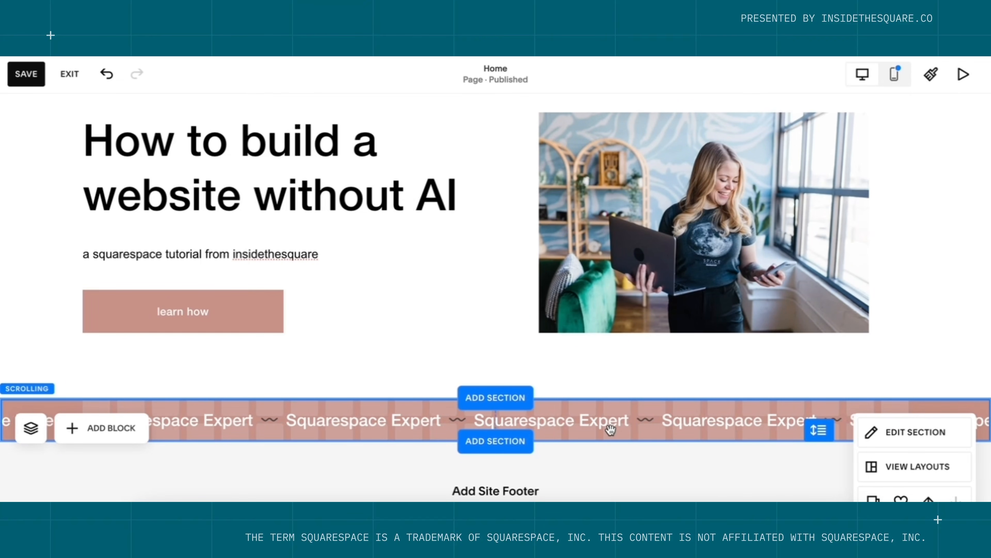
click(507, 440)
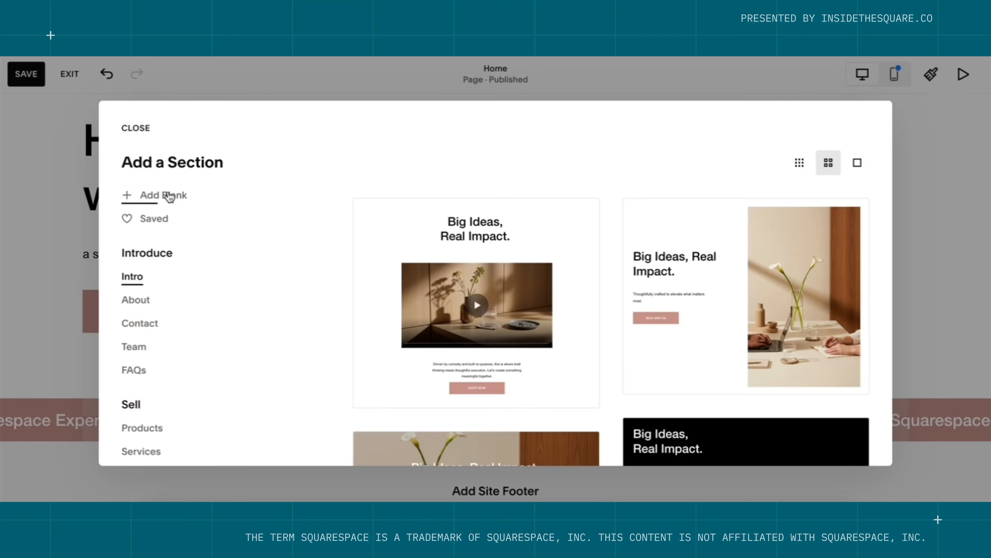
click(169, 195)
click(195, 232)
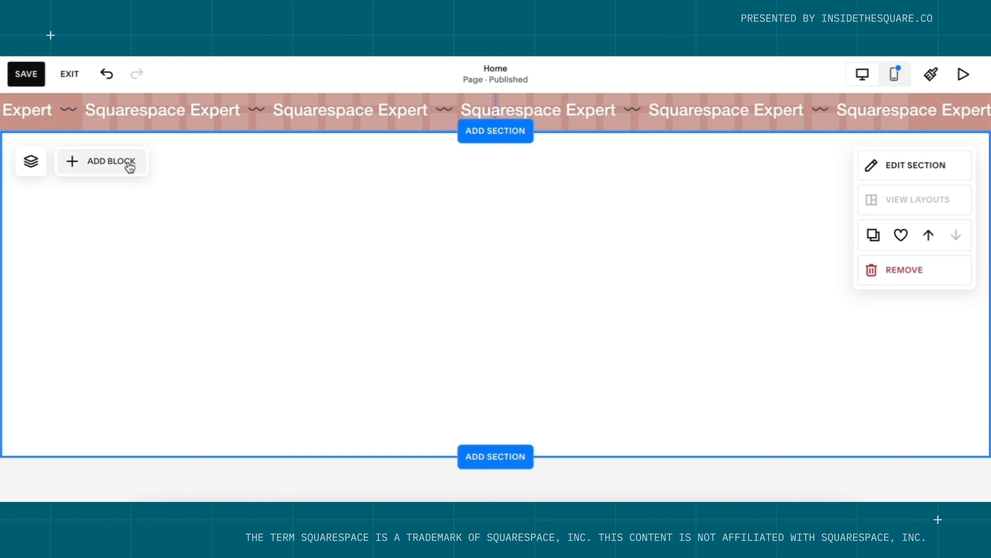
Place a three-item accordion block on the section's right half, widen it, and show its items.
click(129, 164)
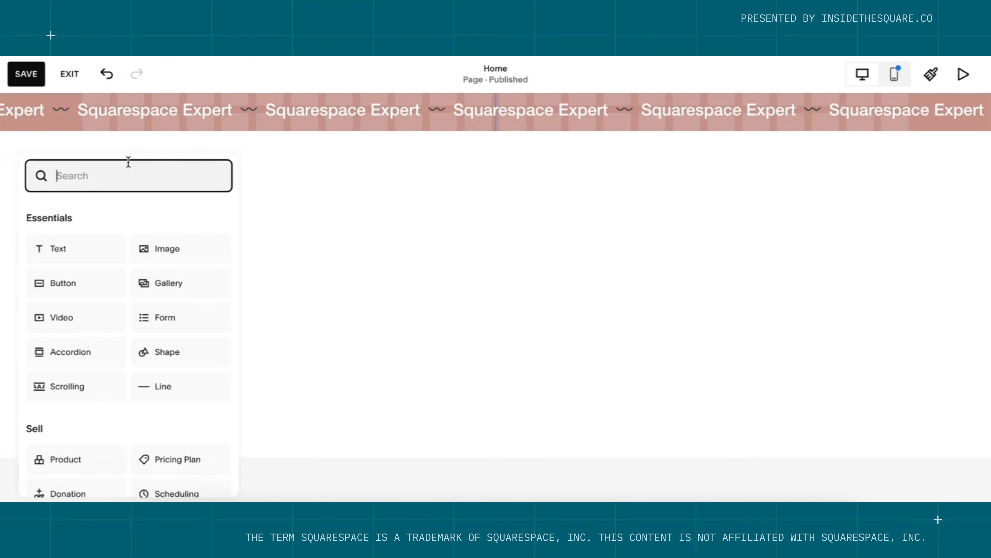
click(97, 359)
drag(157, 239, 564, 248)
drag(769, 294, 907, 292)
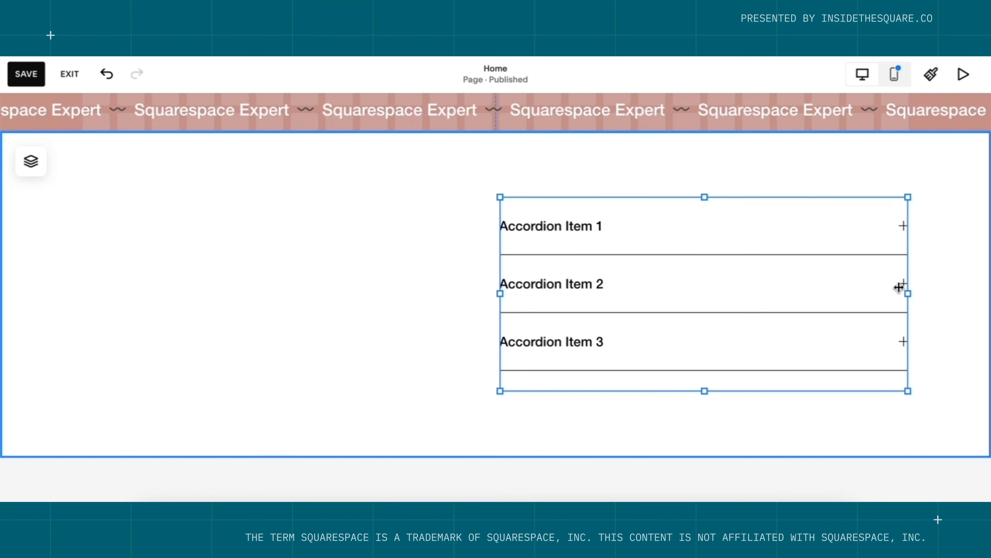
double_click(769, 269)
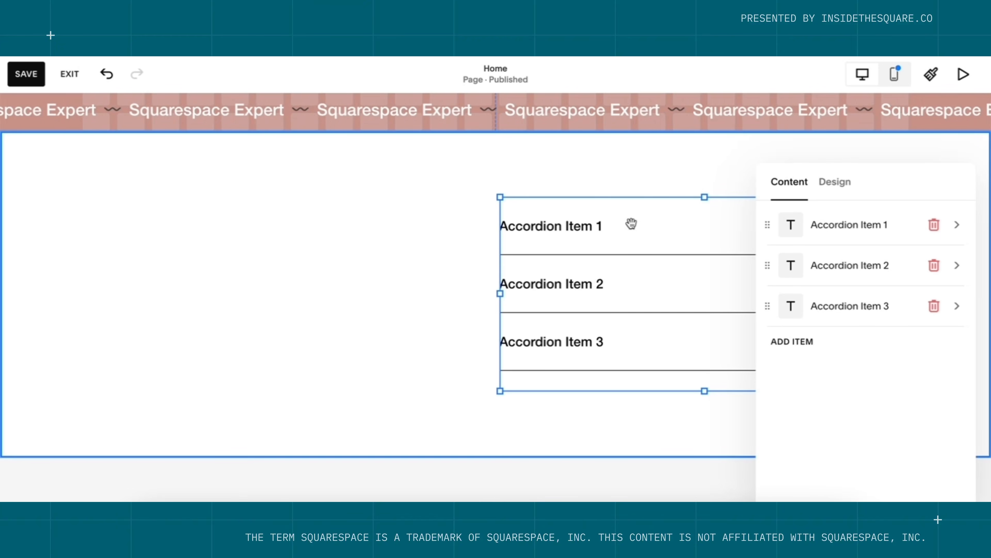
Rename Accordion Item 1 'Establish your website goal', describing it as 'Clearly explain what your website is going to do…'.
click(871, 228)
triple_click(867, 238)
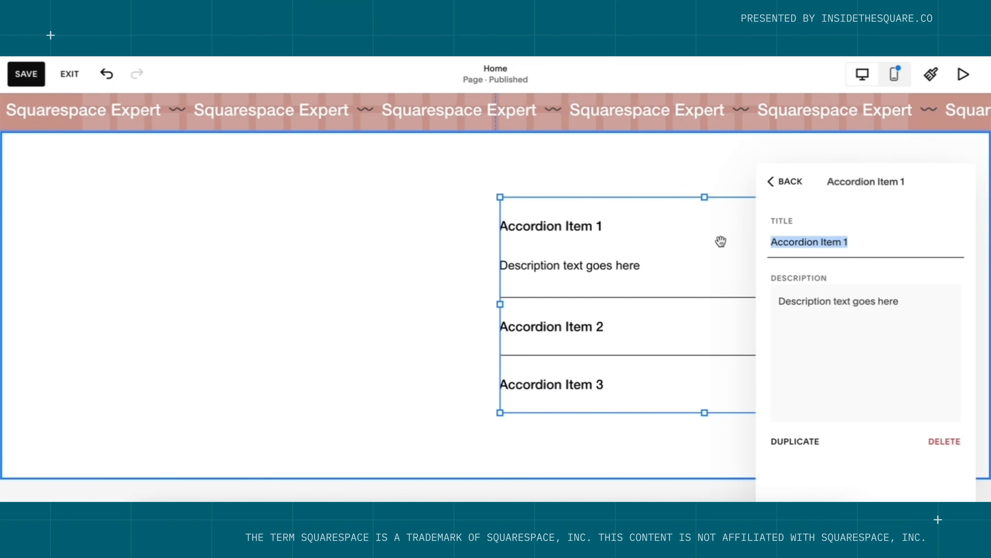
text(Establish)
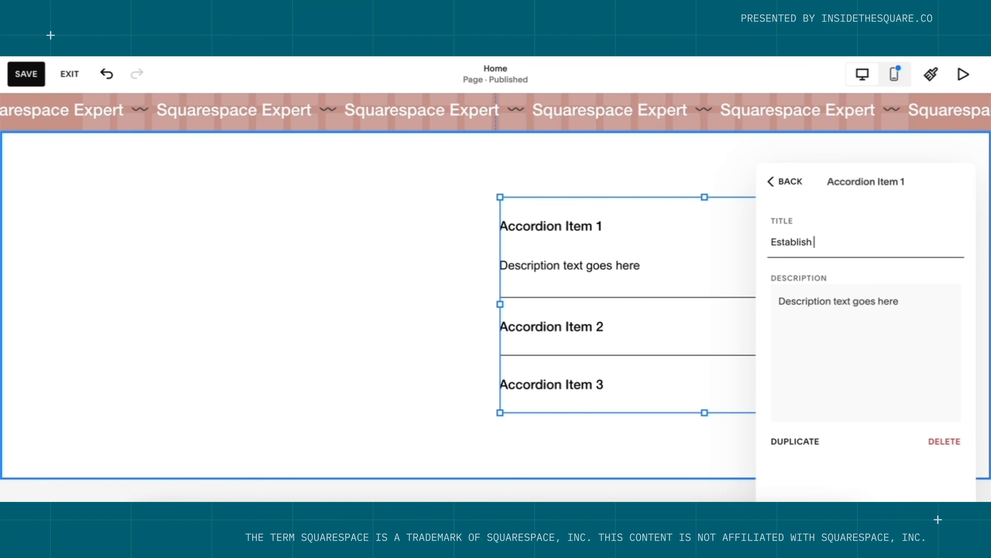
text( your website goal)
key(Tab)
text(Clearl)
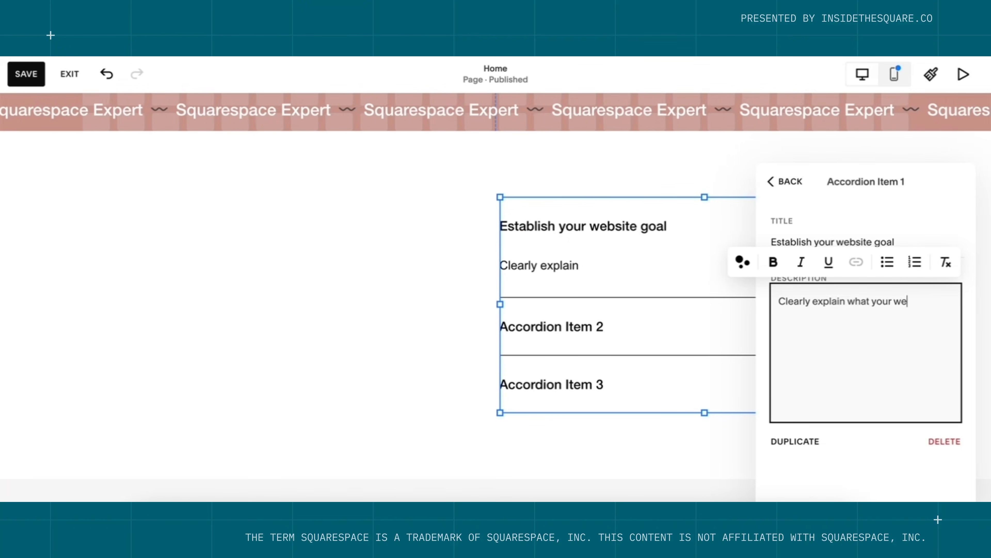
text(y explain what your website is going)
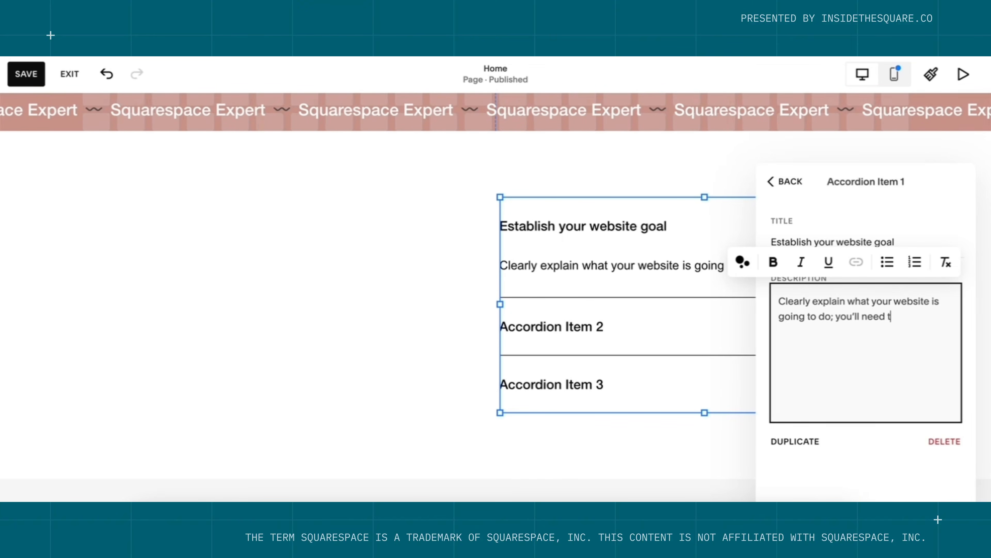
text( to do; you'll need this for the homepage!)
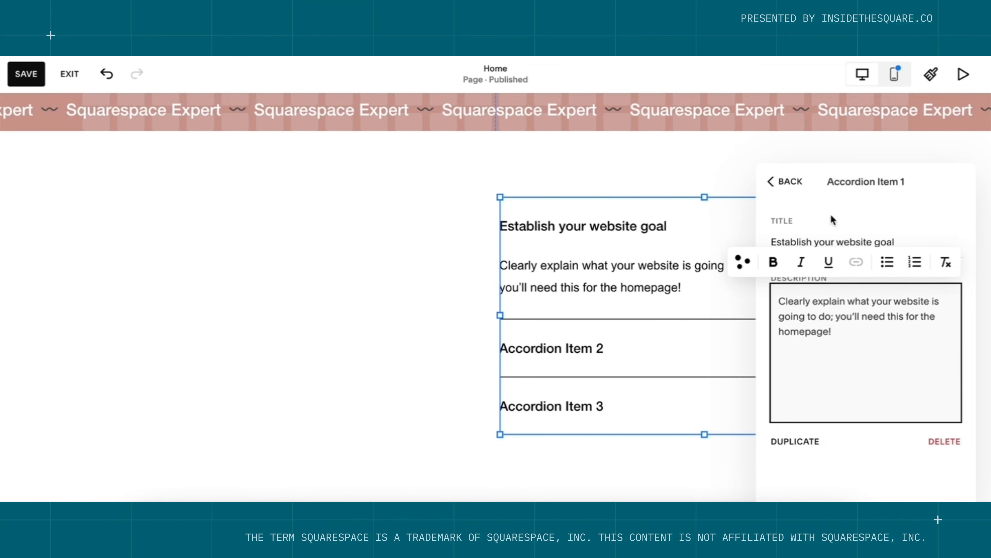
click(795, 185)
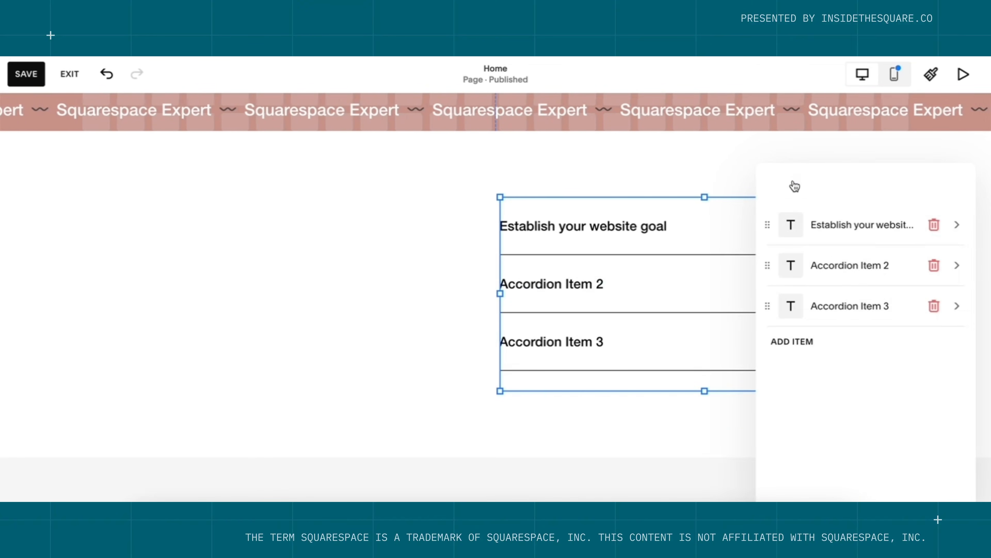
Rename the second accordion item 'Build your MVS' and write its Minimum Viable Site description.
click(852, 269)
triple_click(872, 246)
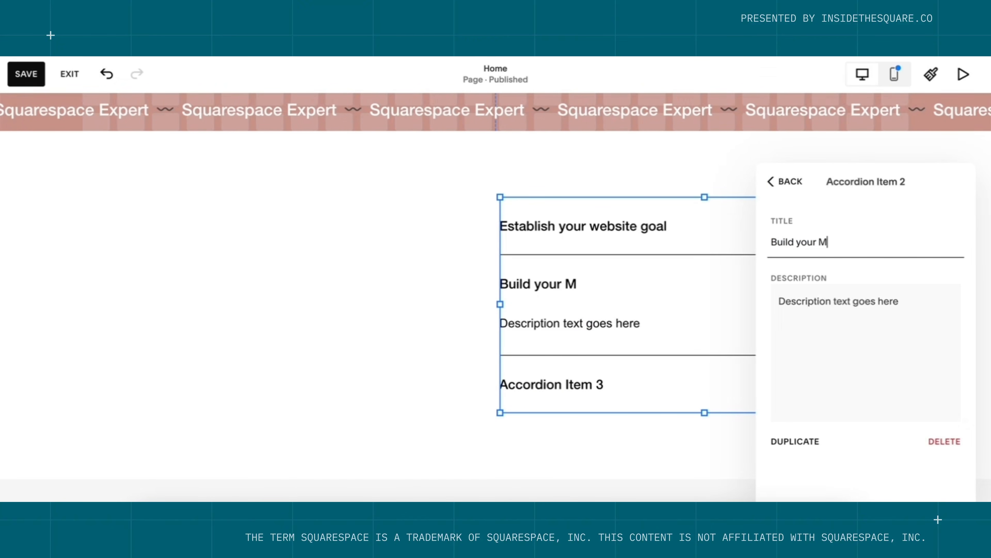
click(903, 302)
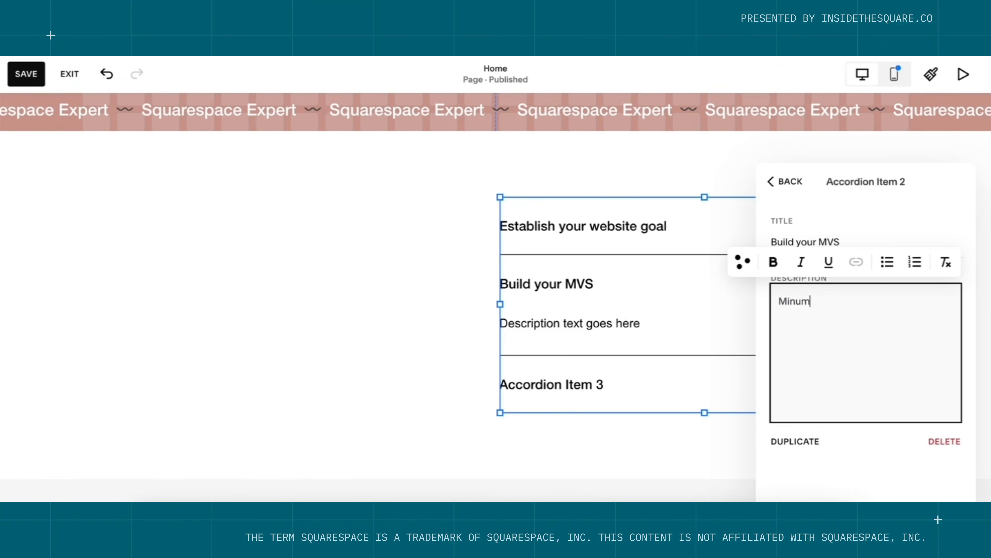
text(Bia)
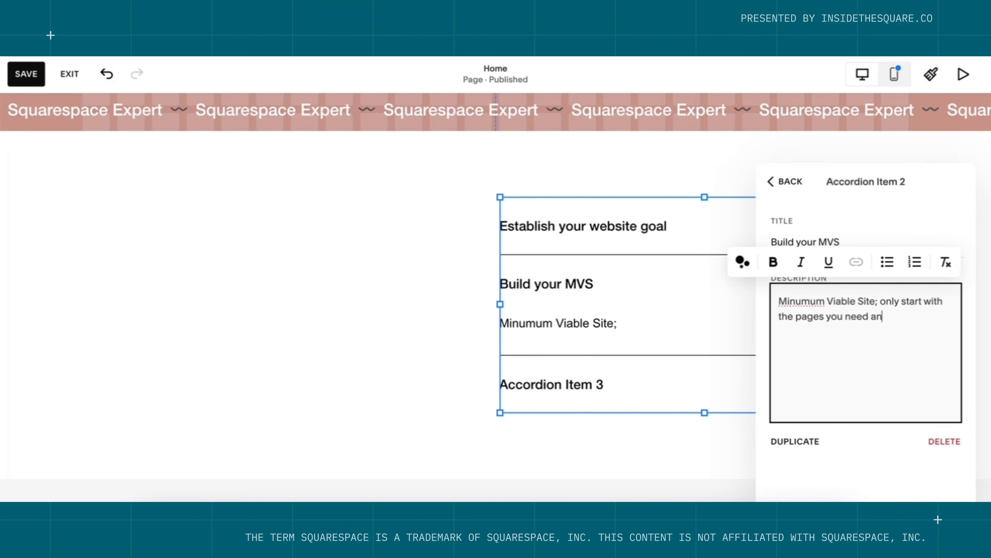
text(.)
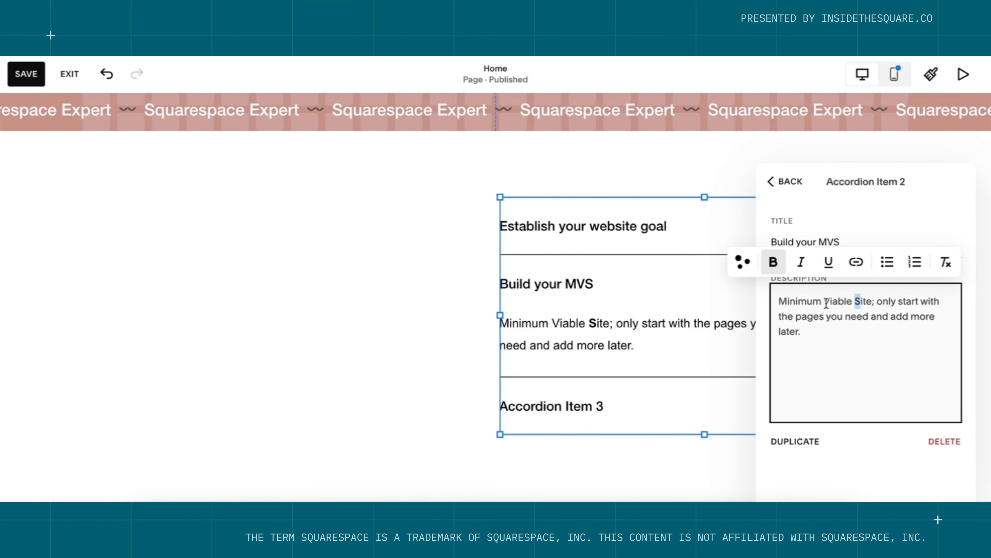
Bold the initial letters of Minimum Viable Site in the second item's description.
click(773, 261)
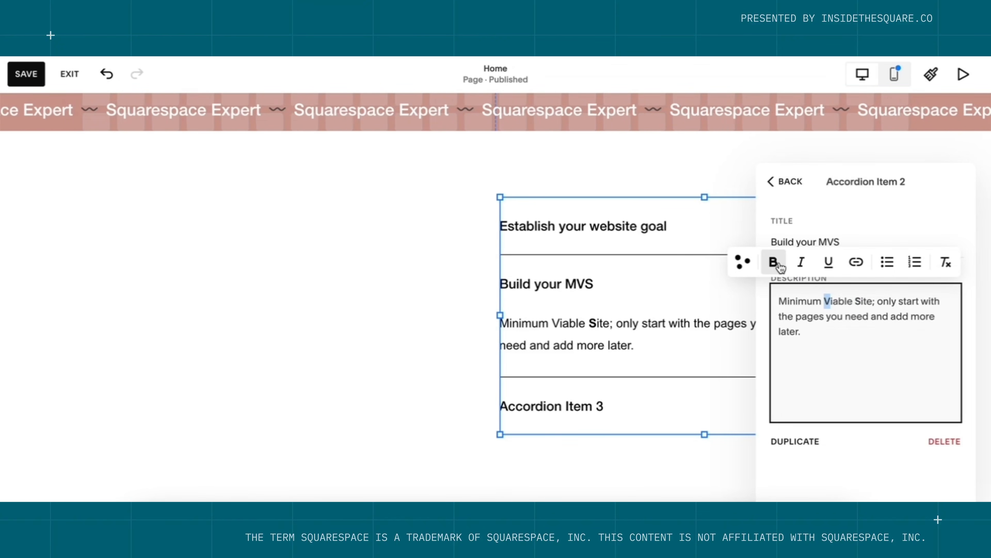
click(786, 303)
click(773, 262)
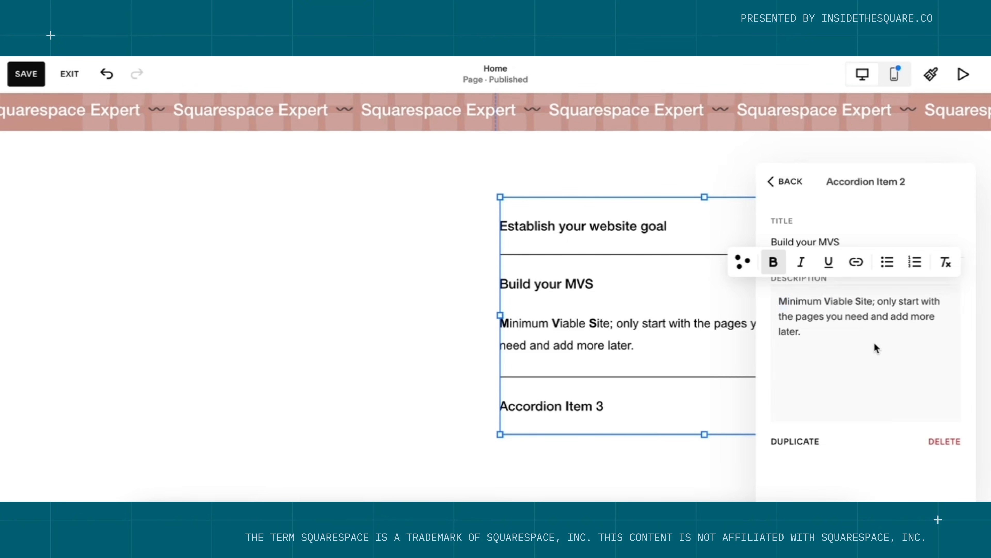
click(793, 182)
click(857, 305)
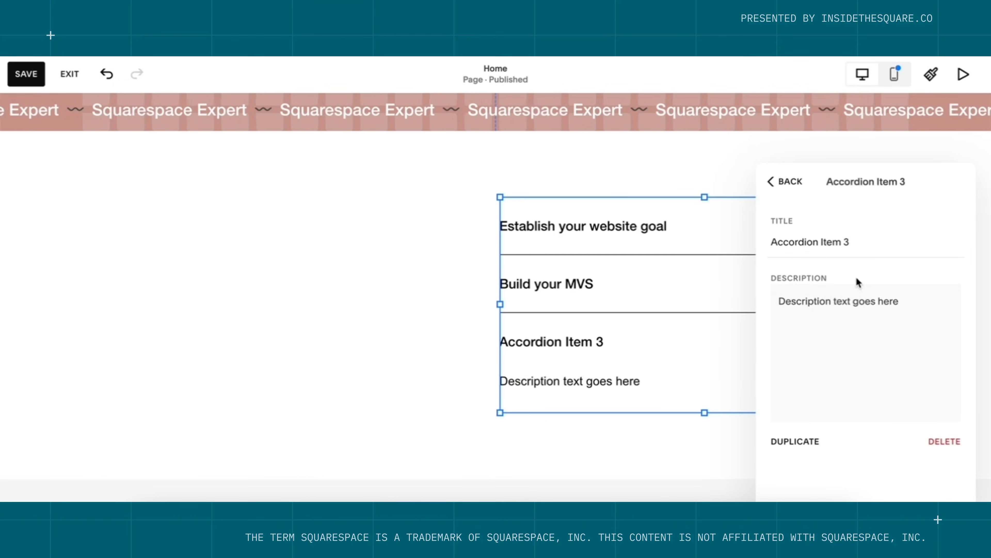
Rename the third item 'Make it uniquely yours' with description 'Edit the font and colors to make this website look unique.'.
click(857, 242)
triple_click(857, 241)
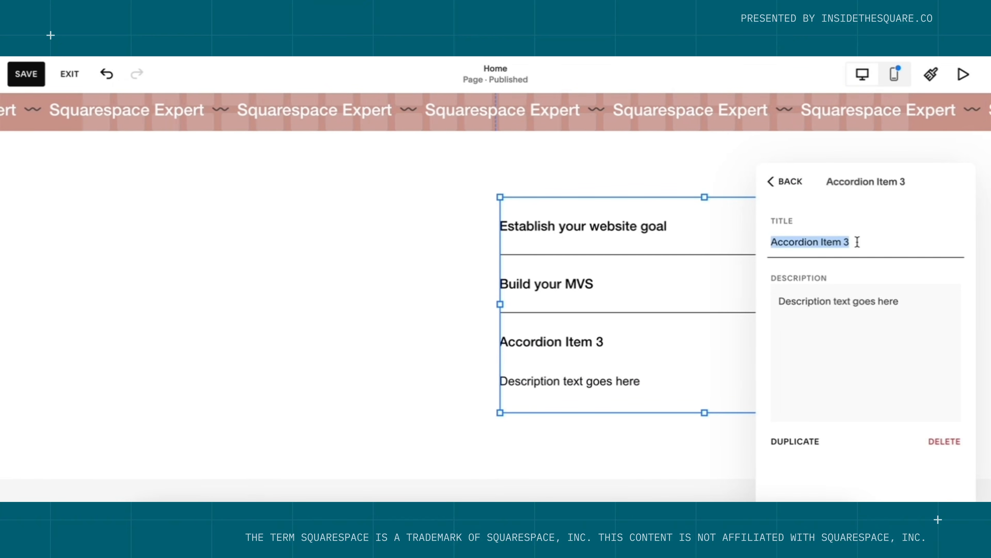
text(Make it uniquely yours)
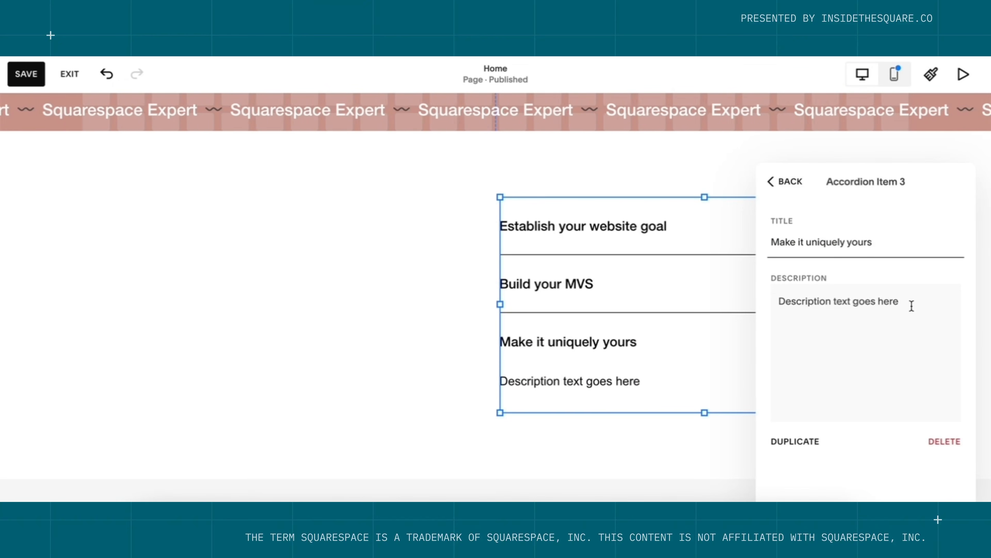
click(912, 306)
triple_click(912, 305)
text(Edit)
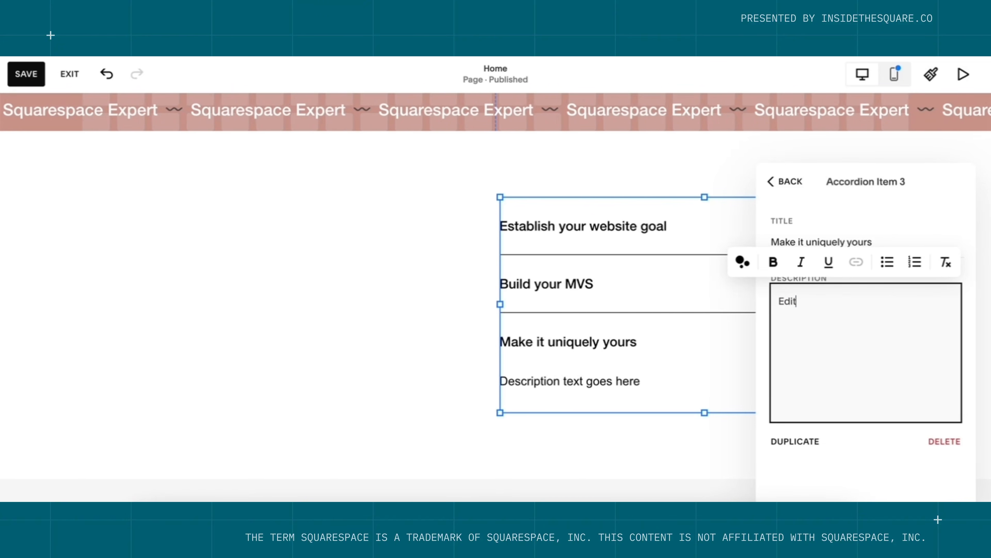
text( the font and colors)
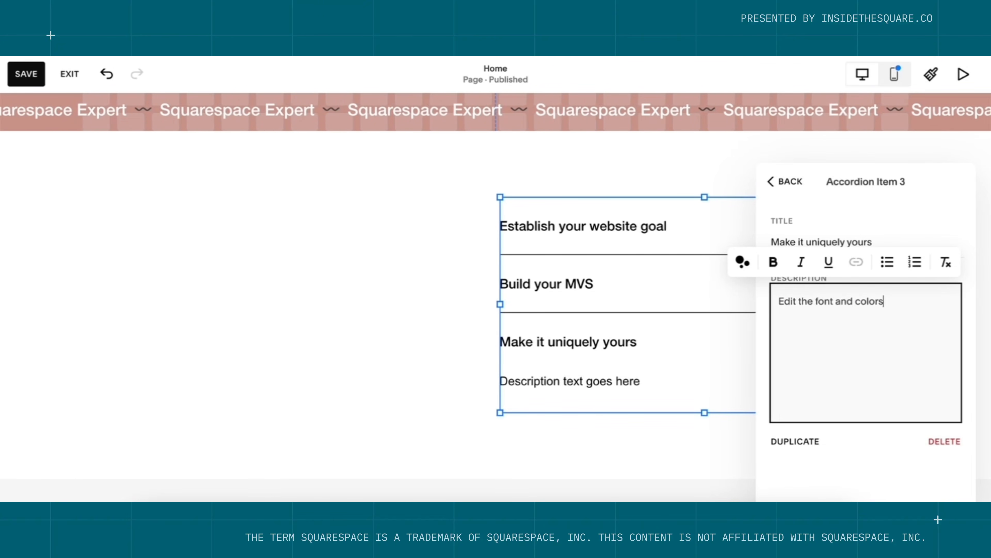
text( to make this website lo)
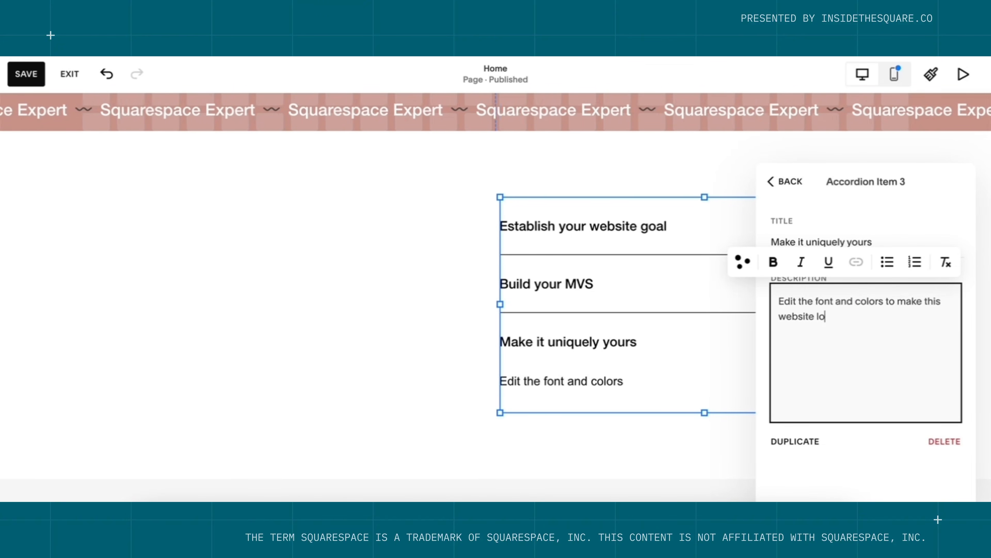
text(ok unique.)
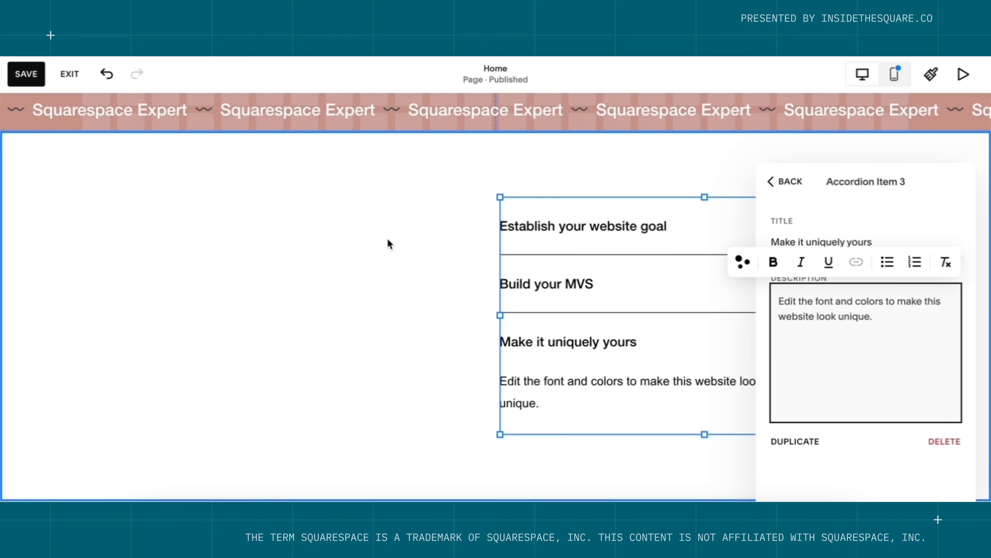
click(387, 238)
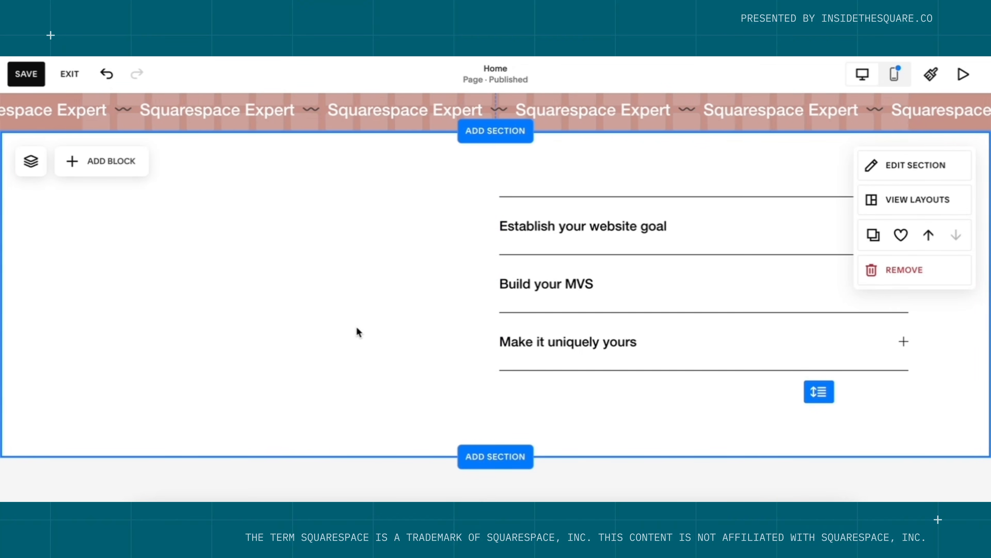
Add a text block 'What we'll do together' in Heading 1 style beside the accordion.
click(78, 161)
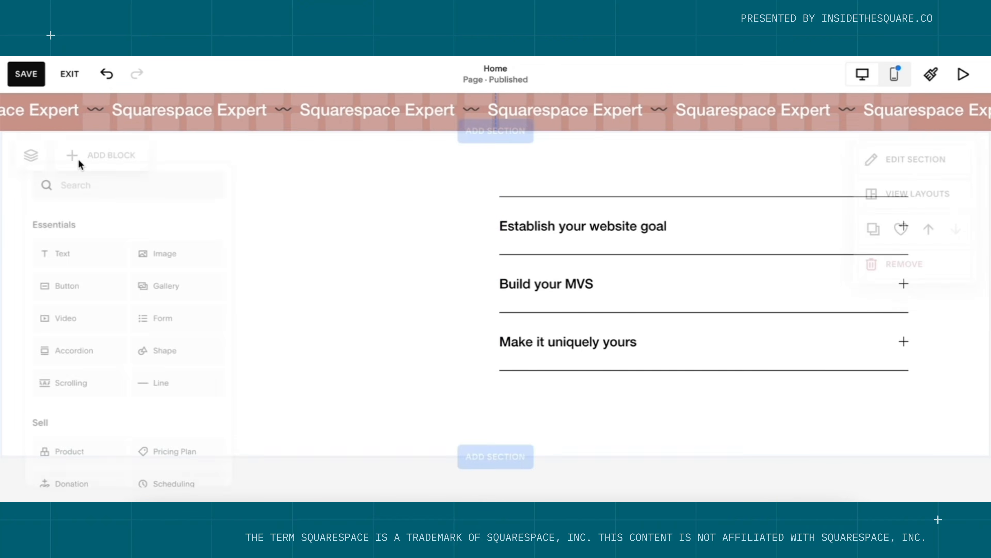
click(86, 263)
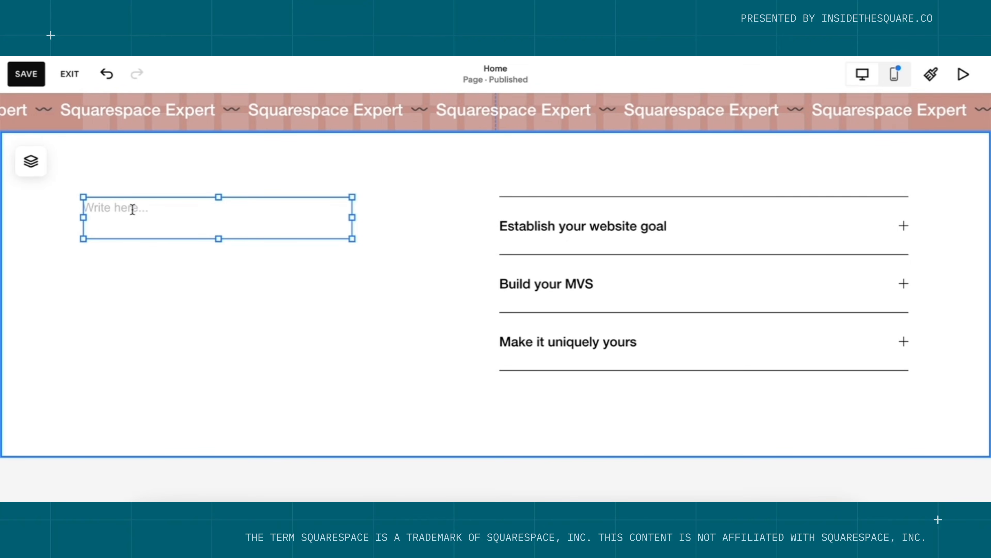
click(132, 210)
text(What we'l)
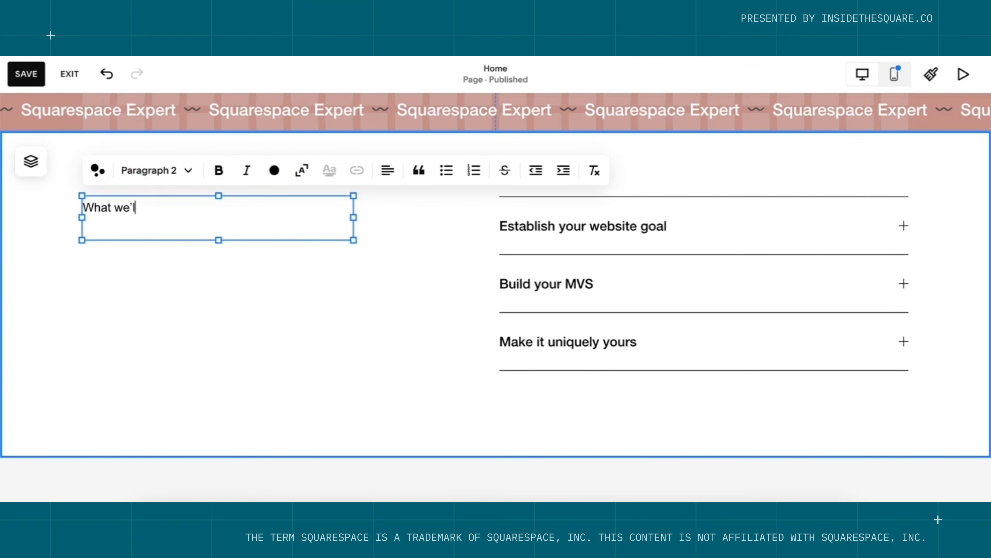
text(l do together)
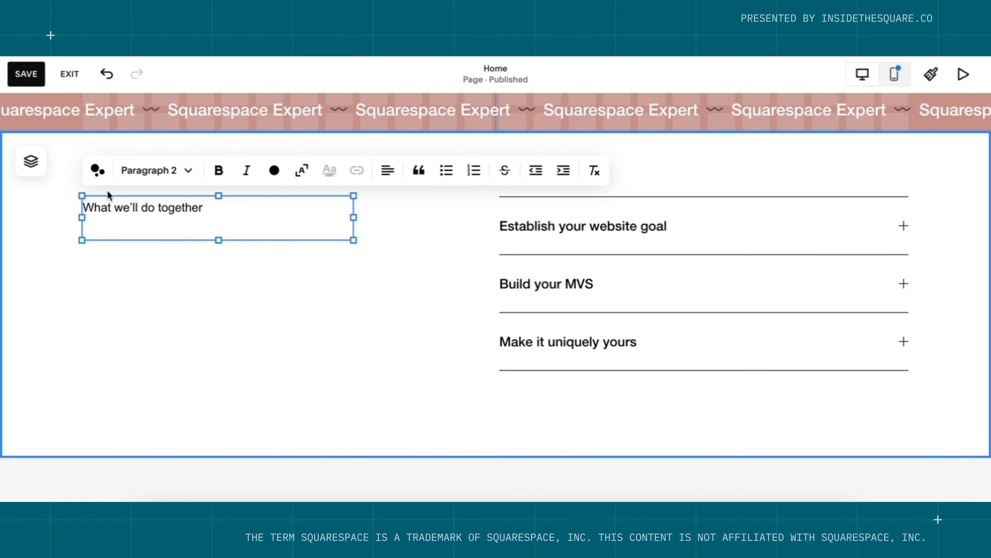
click(167, 173)
click(161, 201)
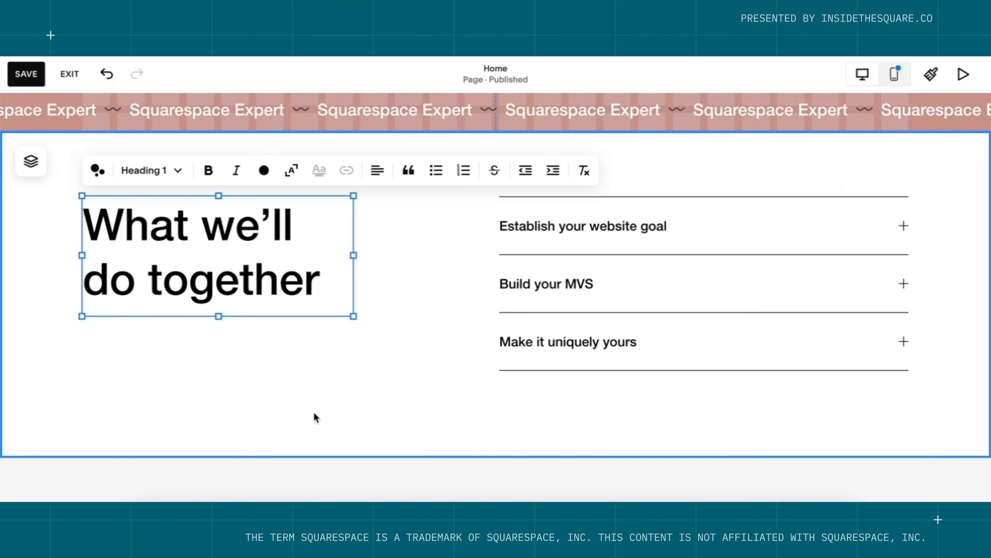
click(328, 418)
scroll(328, 418, up, 5)
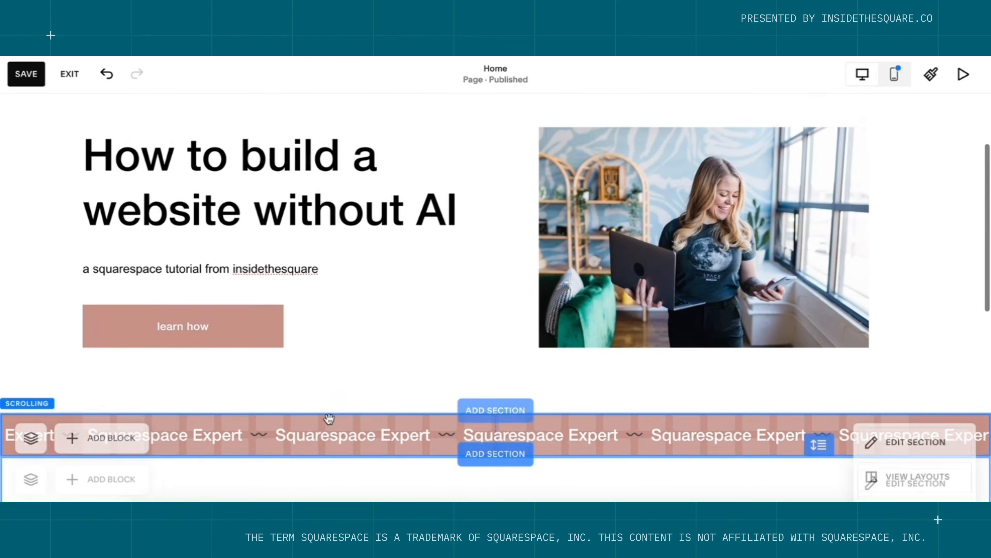
scroll(328, 418, up, 1)
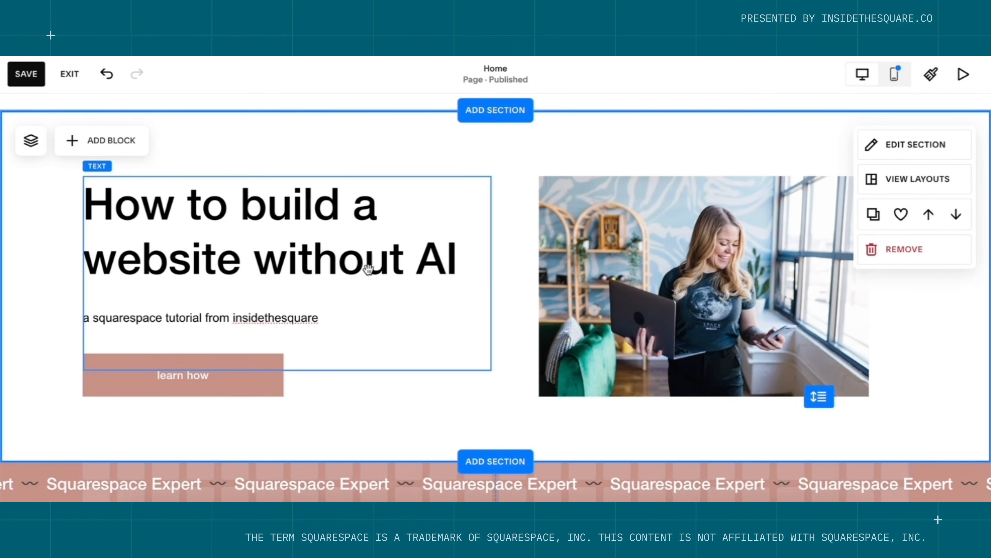
scroll(621, 333, down, 4)
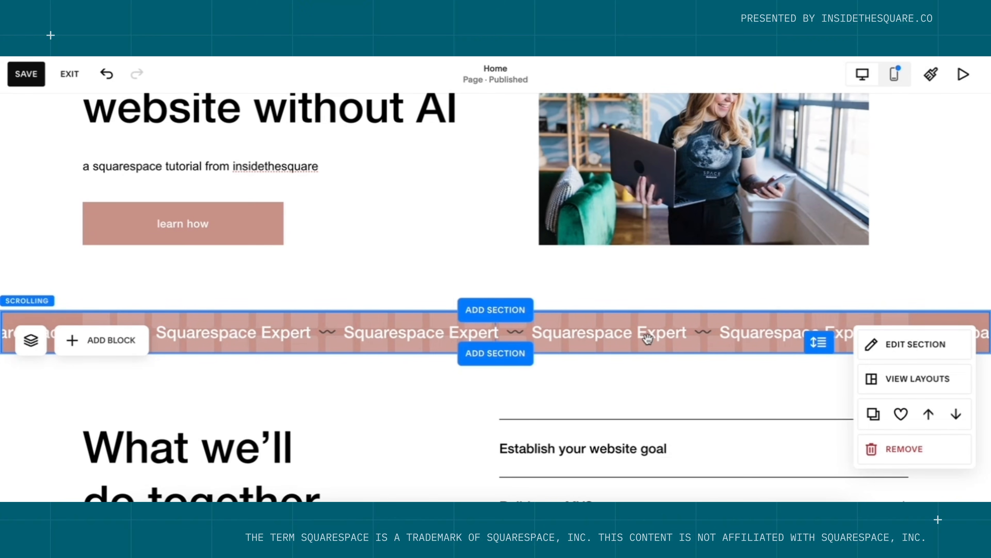
scroll(646, 334, down, 4)
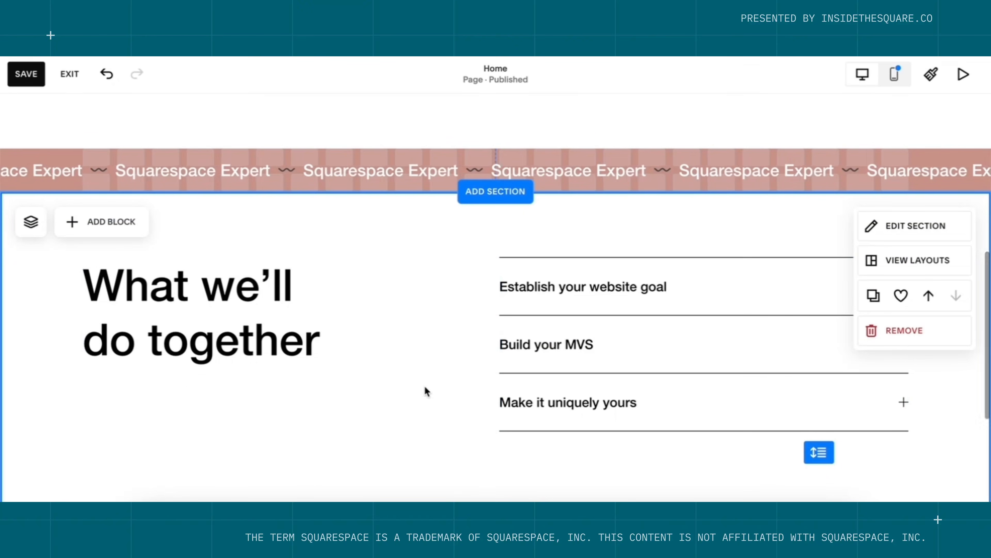
scroll(476, 355, down, 1)
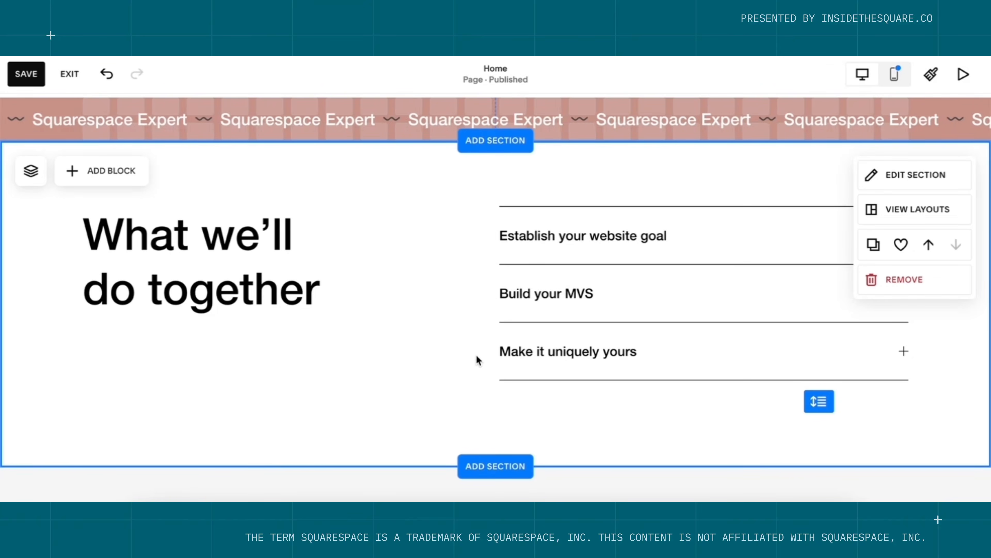
scroll(394, 387, down, 2)
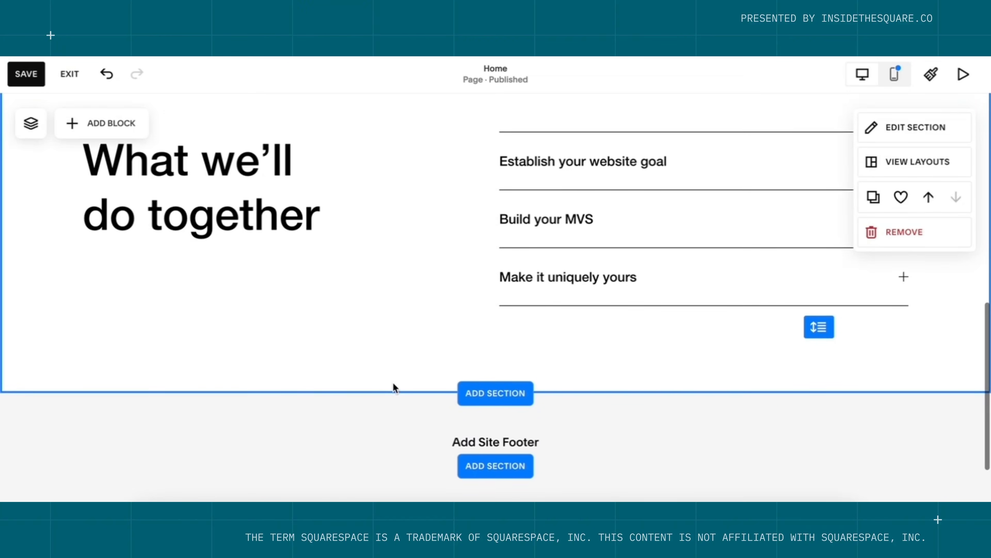
Add a new blank section below the current one.
click(483, 390)
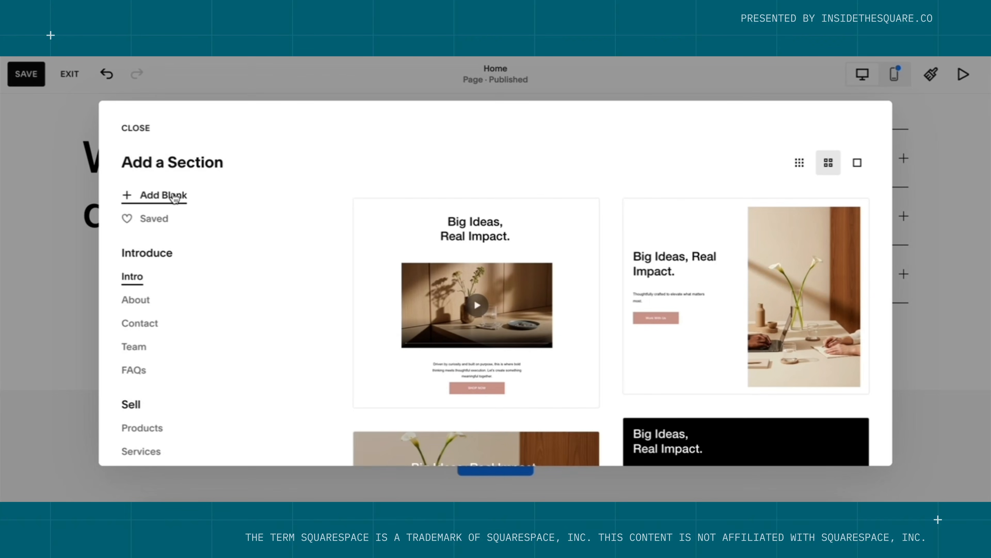
click(175, 197)
click(183, 230)
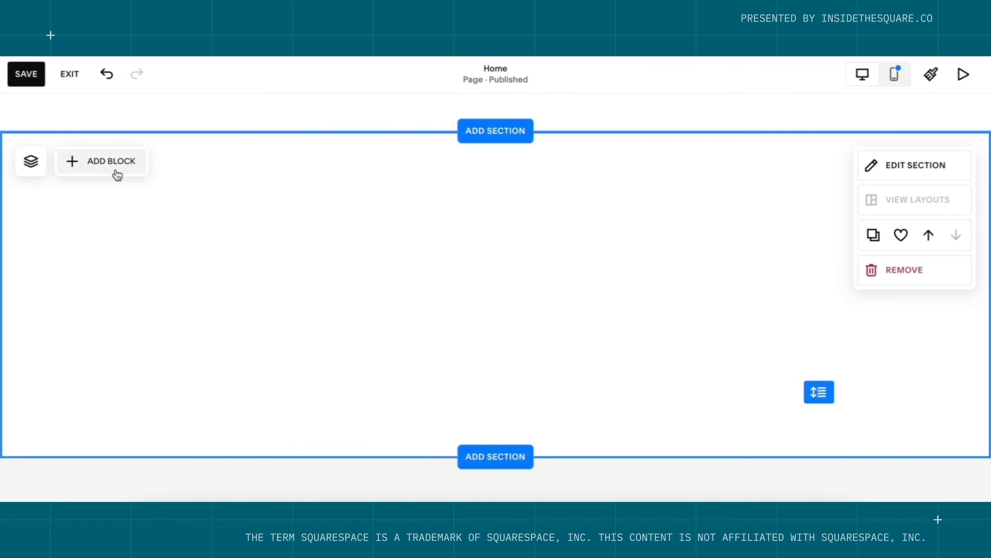
Add a video block to the new section and centre it, leaving no video linked.
click(120, 174)
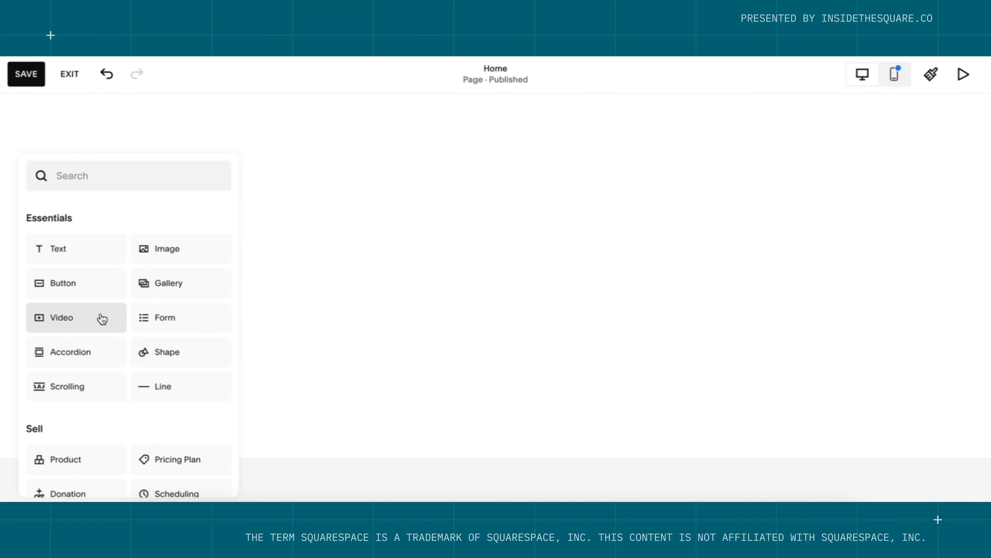
click(100, 318)
drag(175, 250, 451, 255)
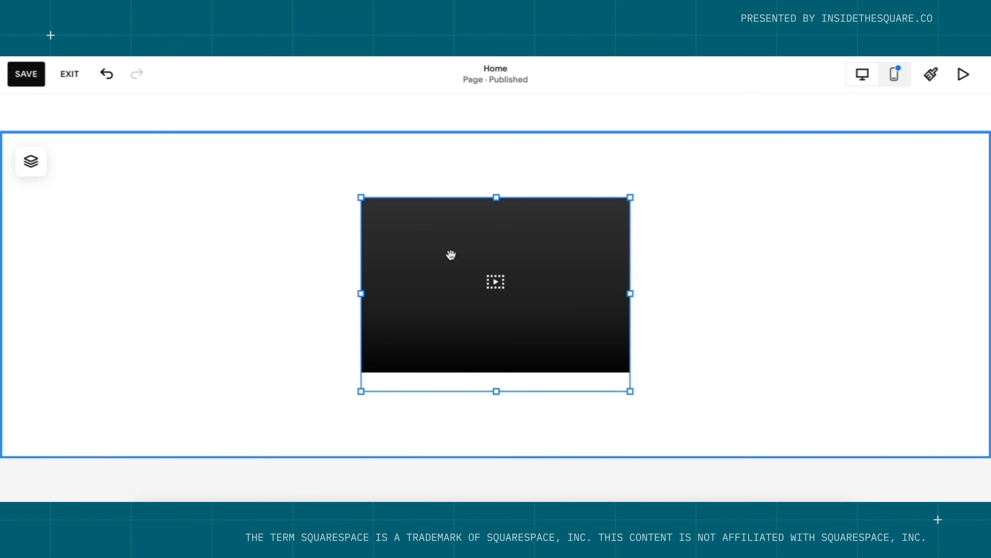
click(452, 255)
click(755, 242)
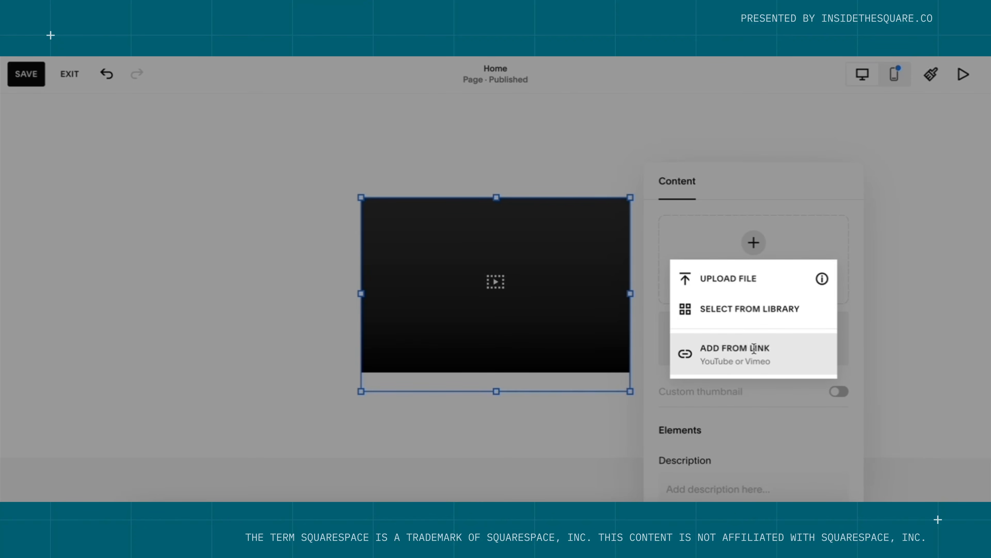
click(887, 304)
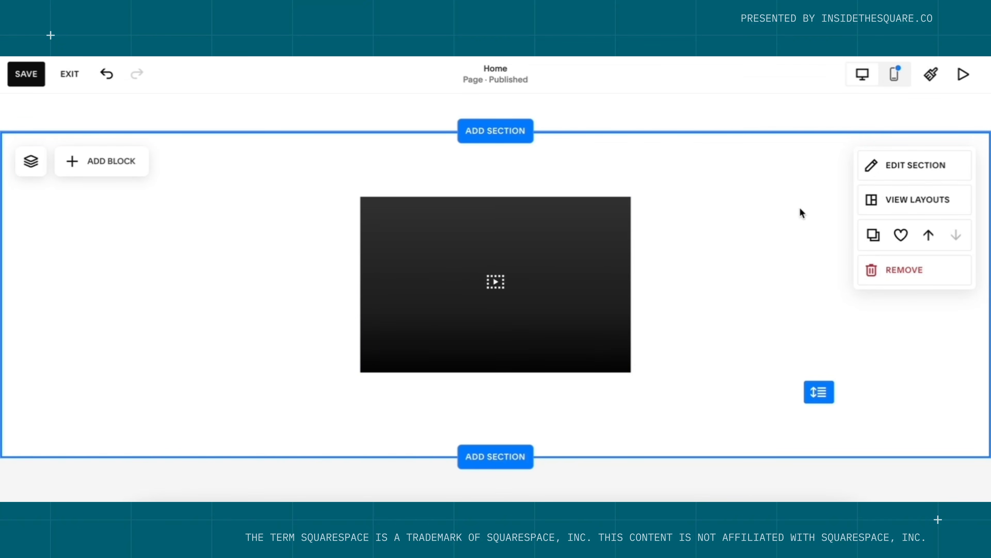
Apply the LIGHT 1 colour theme to the video section for a pale grey background.
click(892, 174)
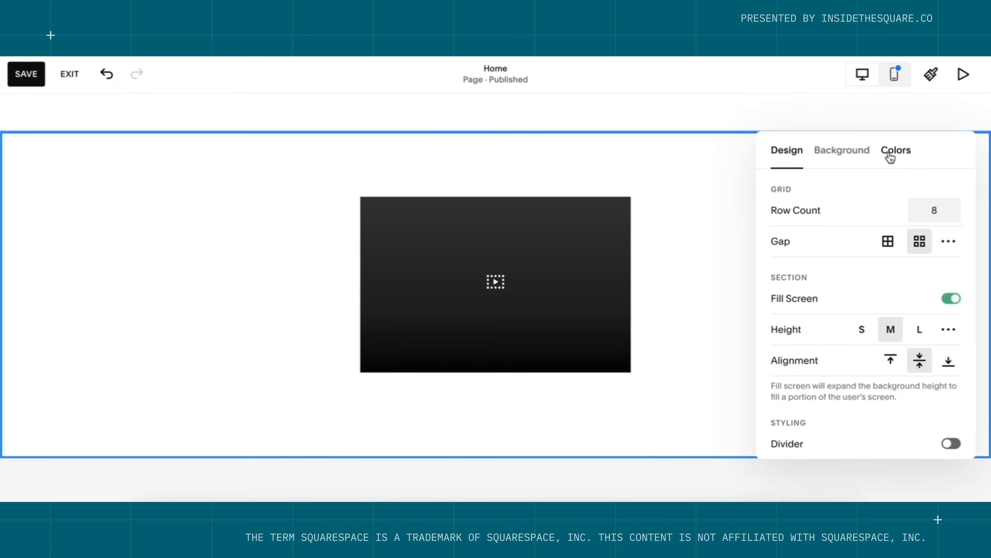
click(891, 158)
click(897, 309)
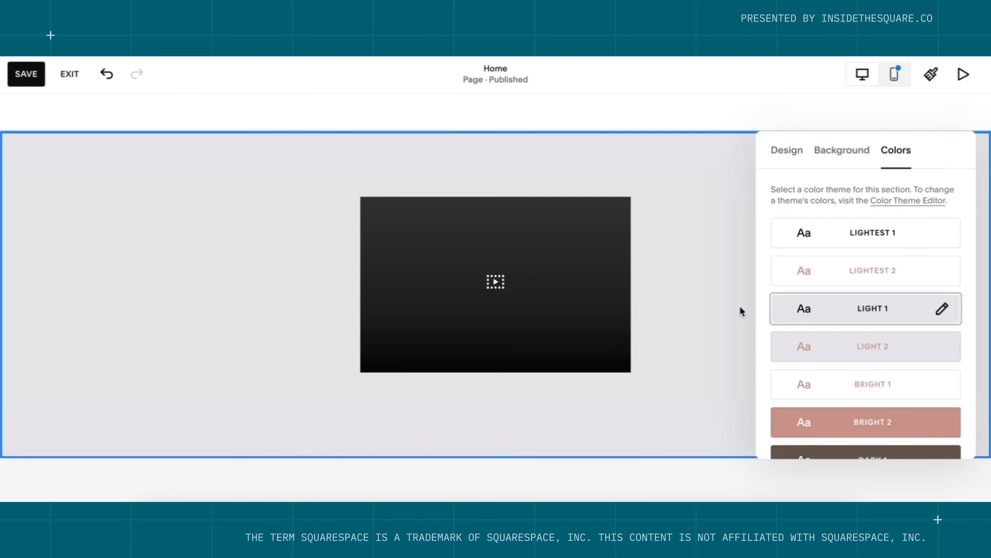
click(711, 308)
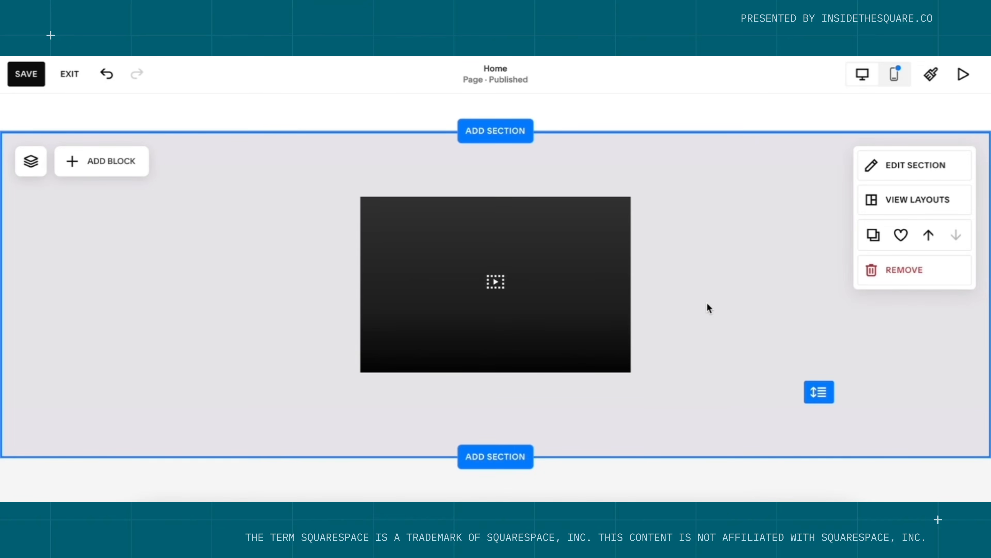
click(105, 161)
Add a Heading 1 'Watch the video to learn how' and move the video to the right half.
click(77, 250)
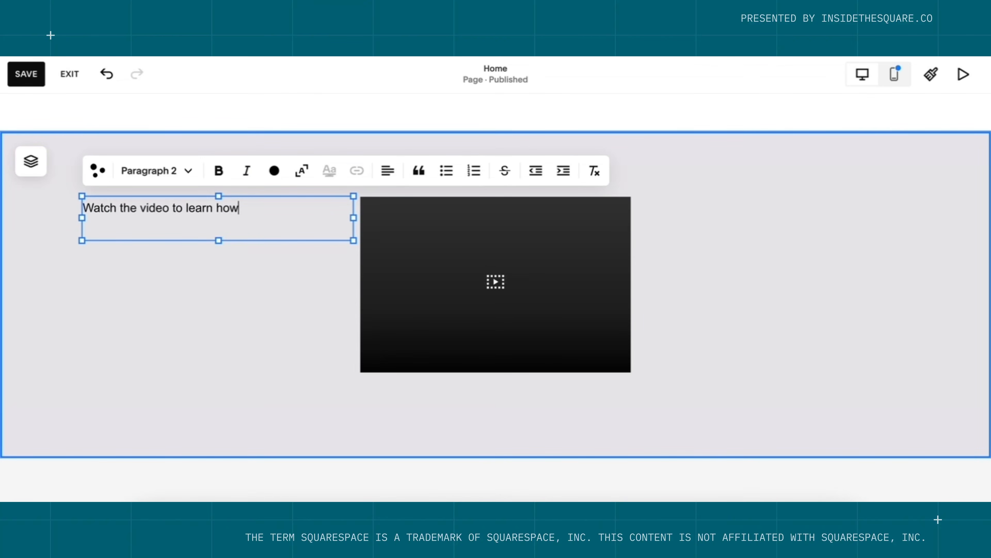
click(147, 172)
click(135, 201)
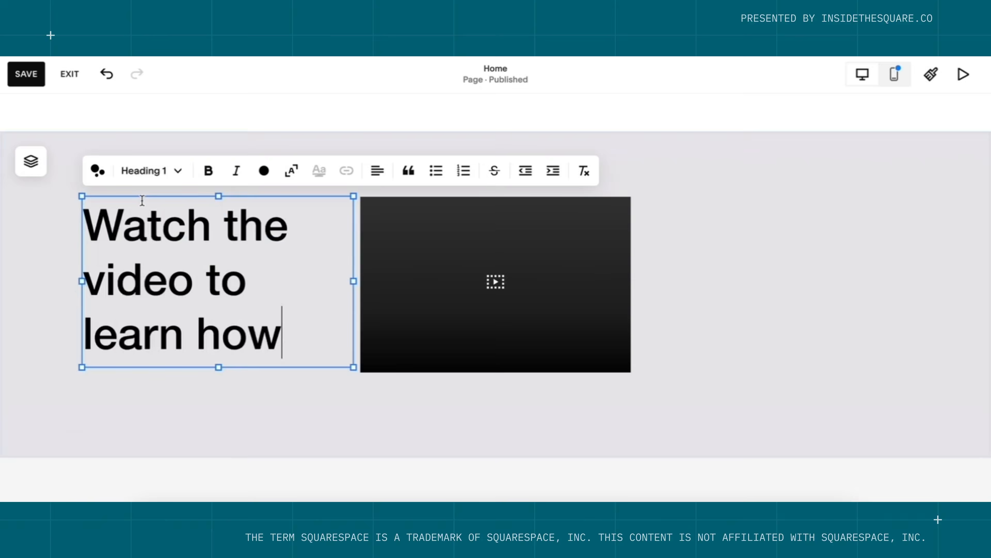
click(337, 418)
drag(488, 289, 625, 286)
click(845, 352)
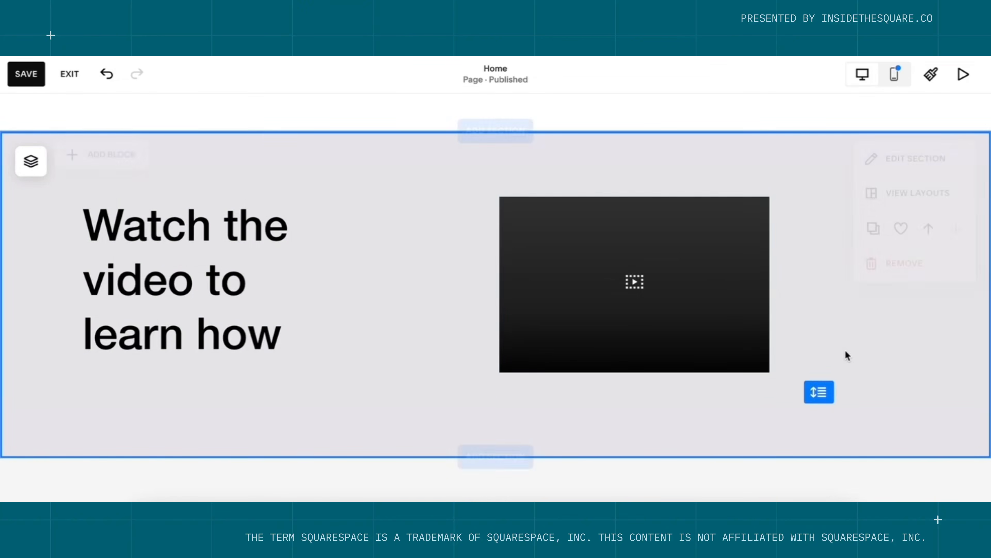
click(110, 164)
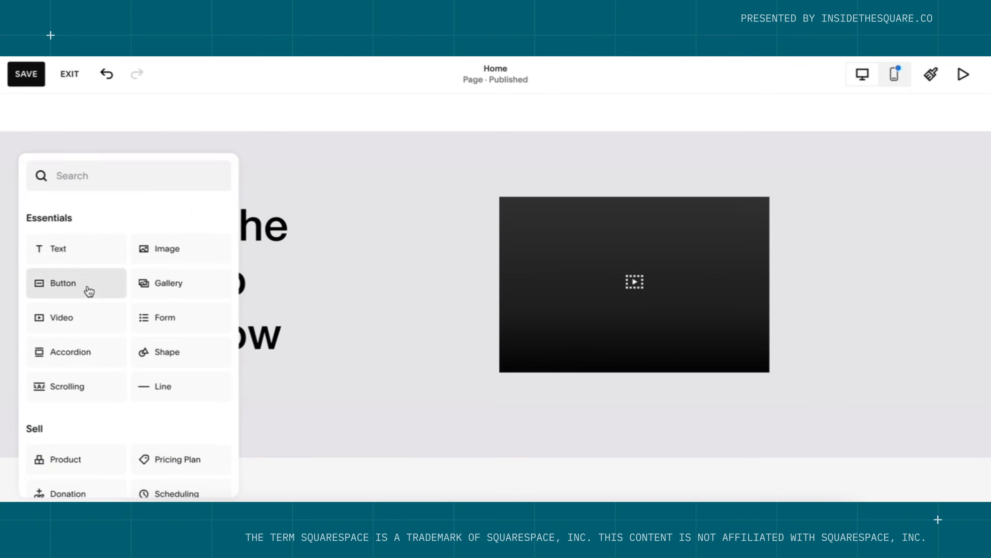
Add a 'Start with a blank template' button under the heading, linked to a pasted URL.
click(89, 290)
drag(205, 241, 206, 405)
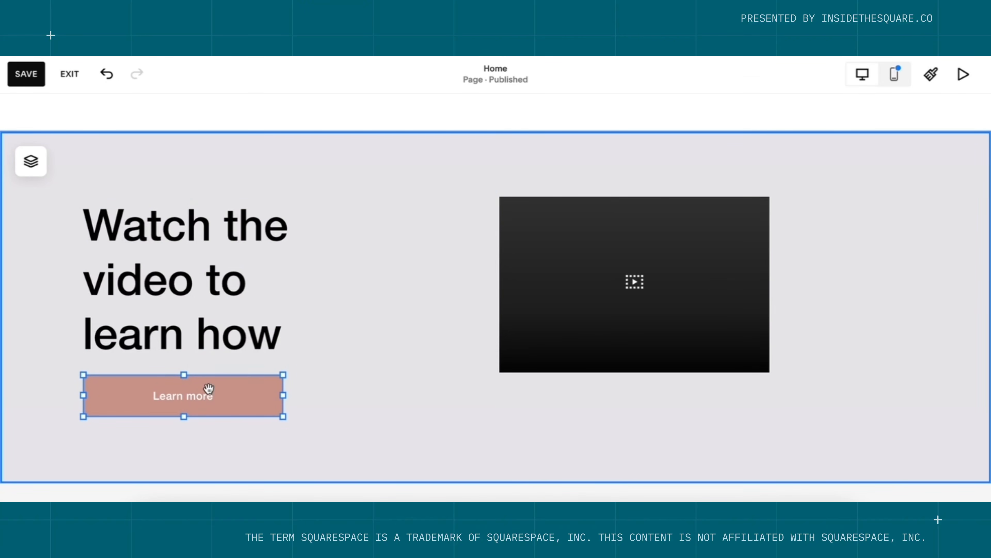
double_click(209, 388)
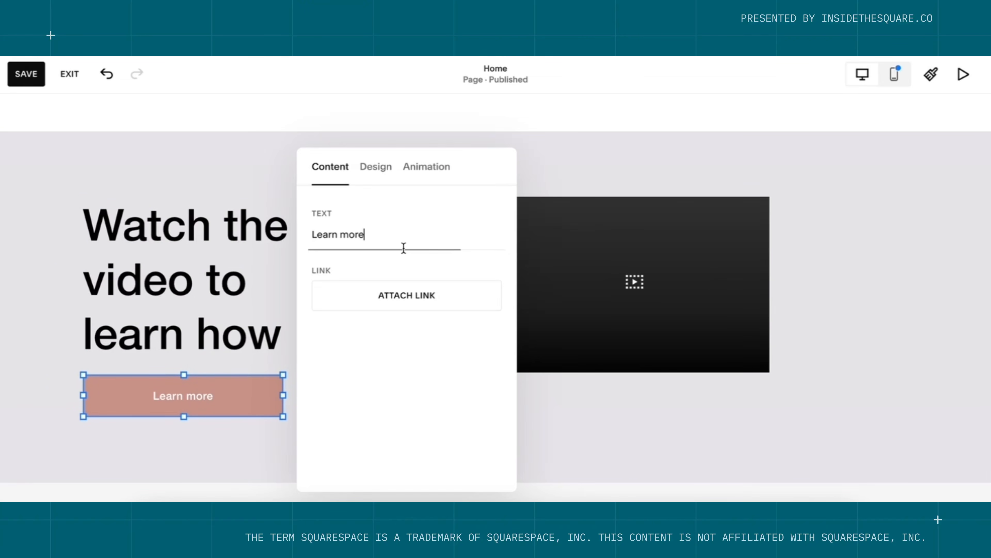
triple_click(403, 246)
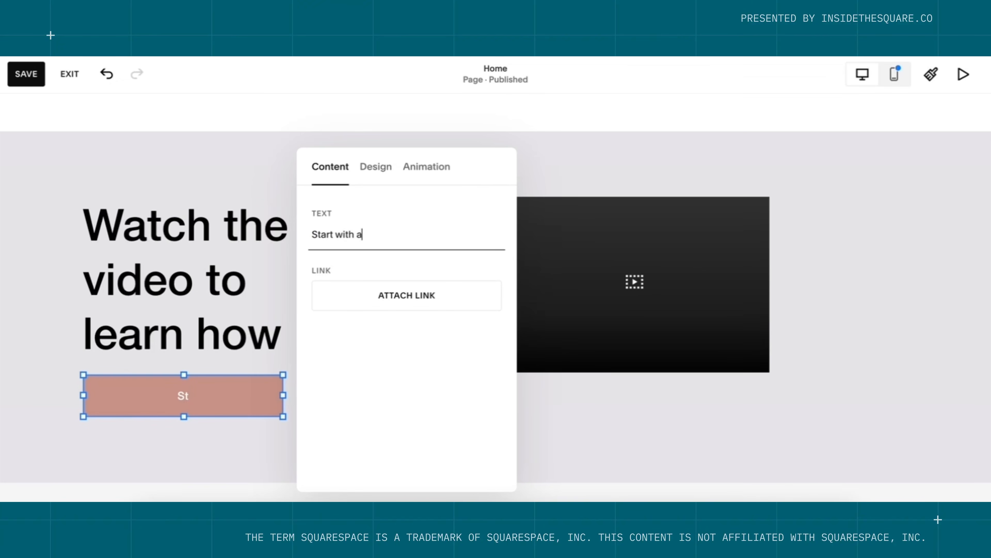
text(Start with a blank template)
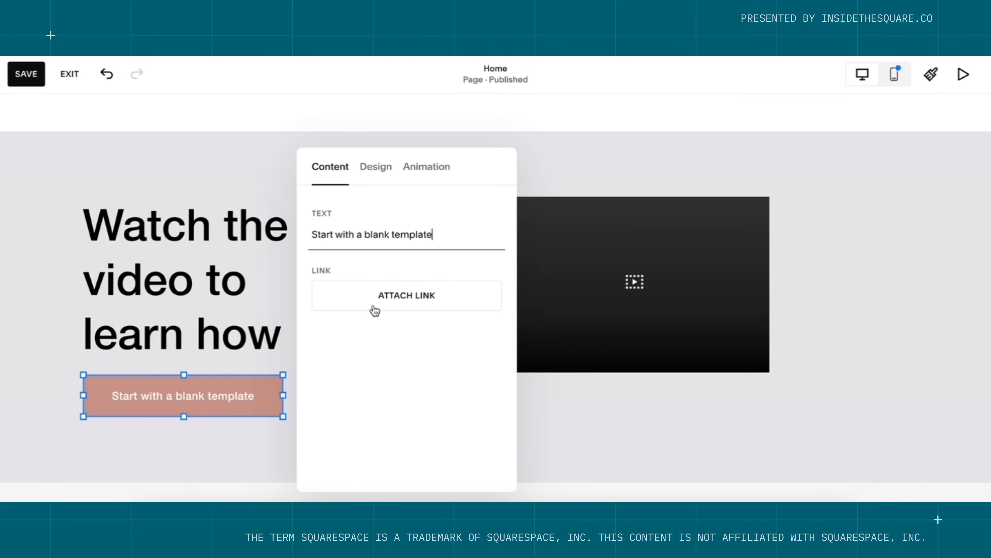
click(417, 310)
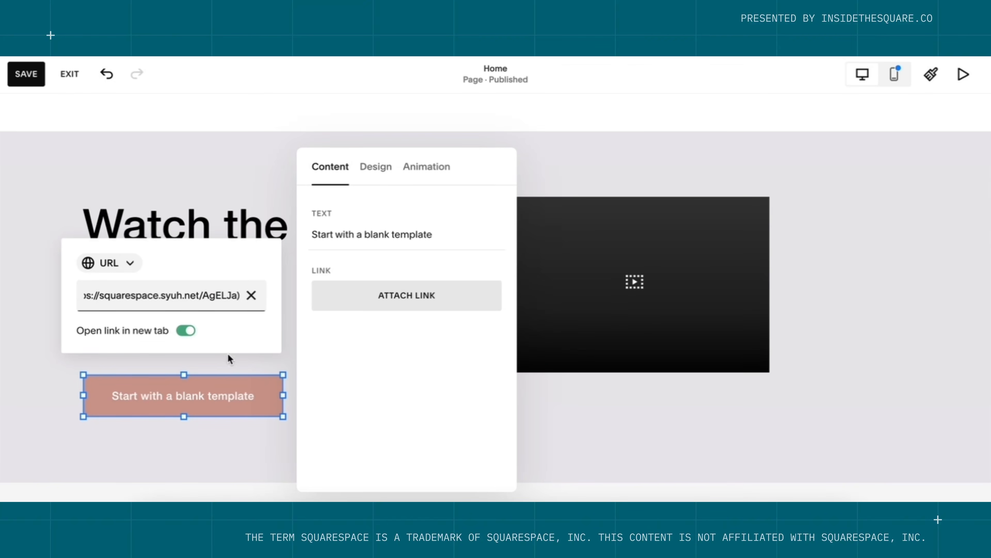
click(240, 367)
click(239, 368)
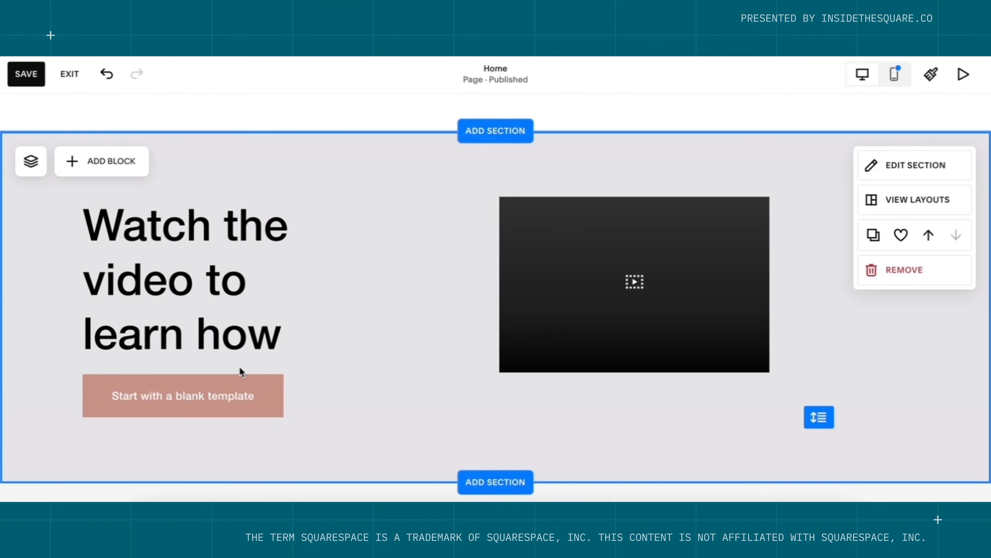
Widen the heading text block so its text wraps onto two lines.
click(275, 270)
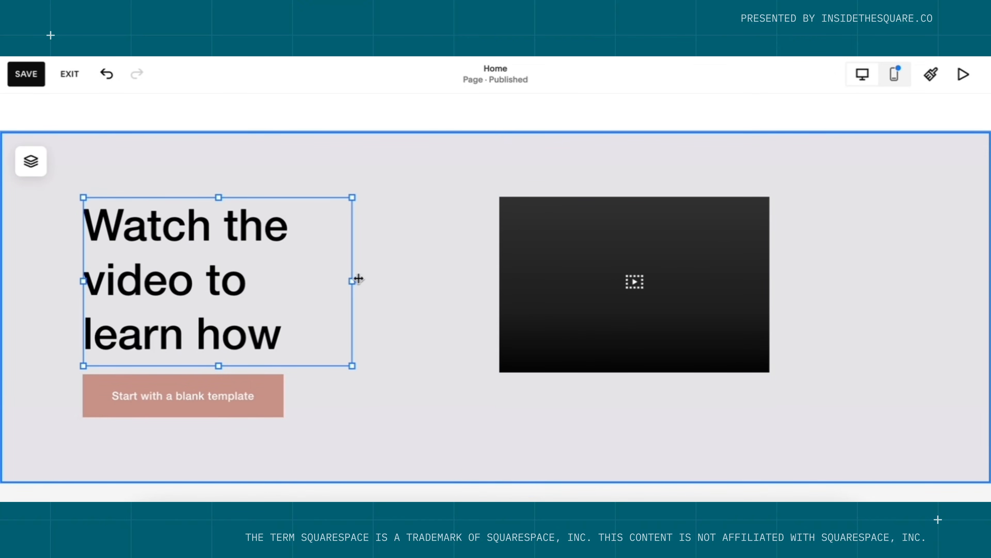
drag(357, 280, 465, 277)
click(424, 412)
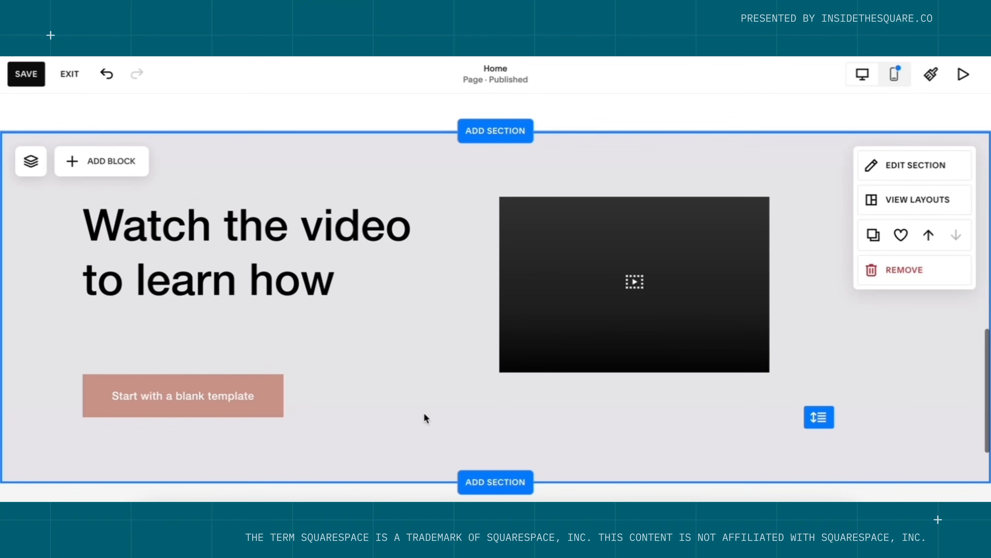
click(895, 75)
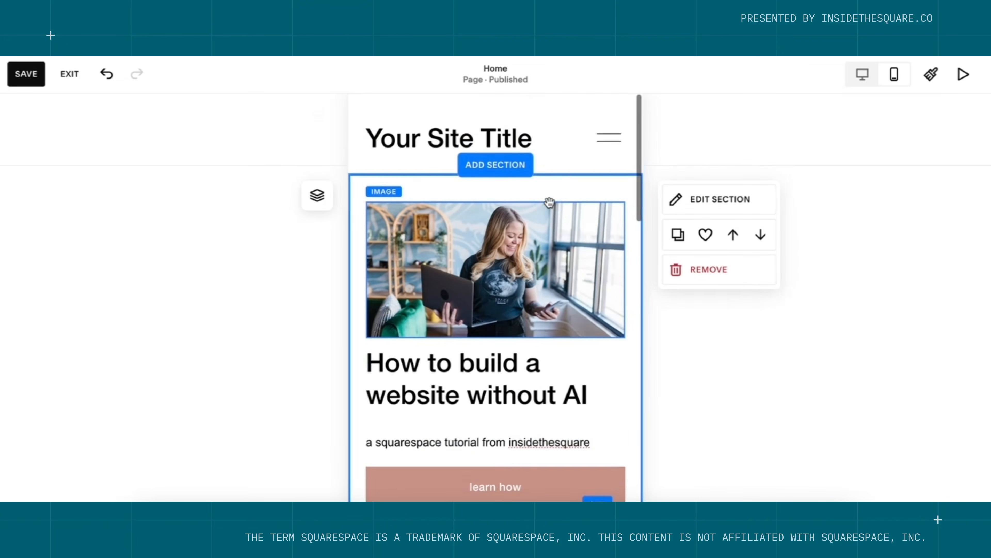
In the mobile layout, shift the scrolling marquee block left and stretch it to full width.
scroll(530, 256, down, 5)
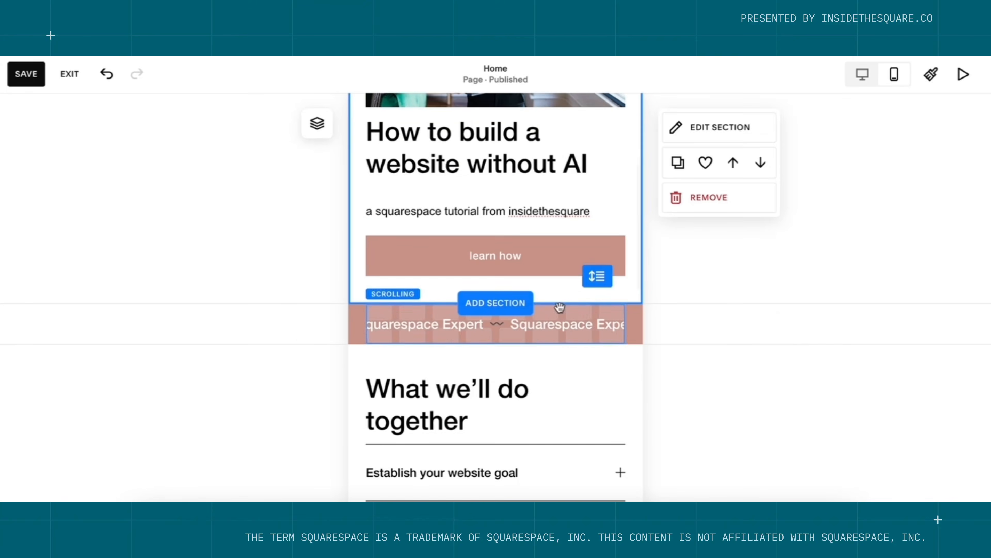
scroll(573, 308, down, 1)
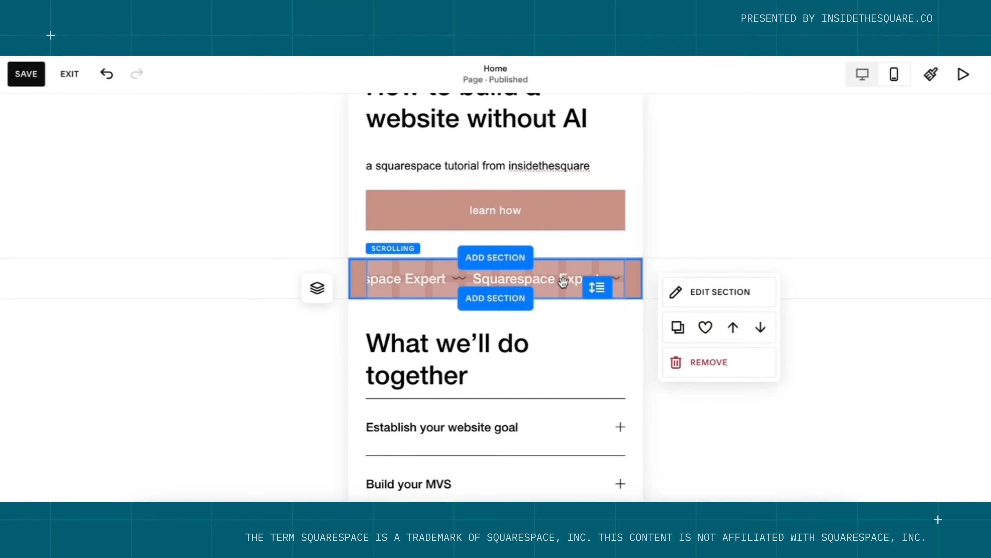
drag(567, 284, 564, 282)
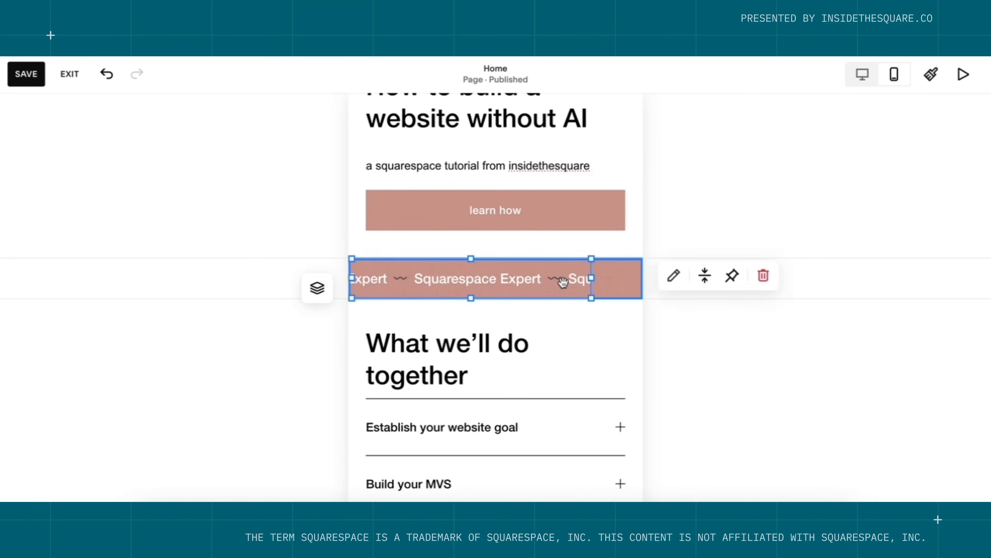
key(shift+Right)
key(shift+Right)
Stack heading, video, then 'Start with a blank template' button, and shorten the video section.
scroll(563, 282, down, 4)
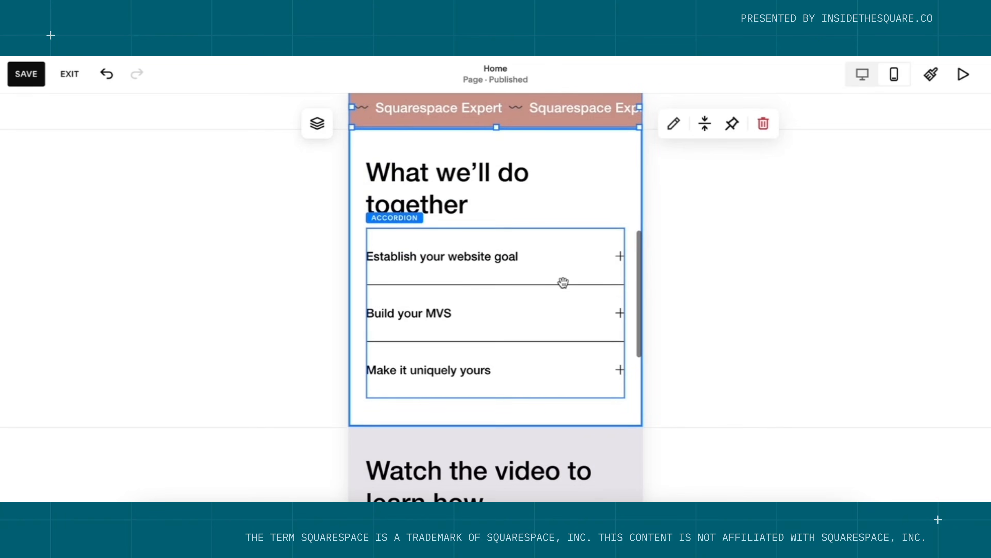
scroll(581, 323, down, 4)
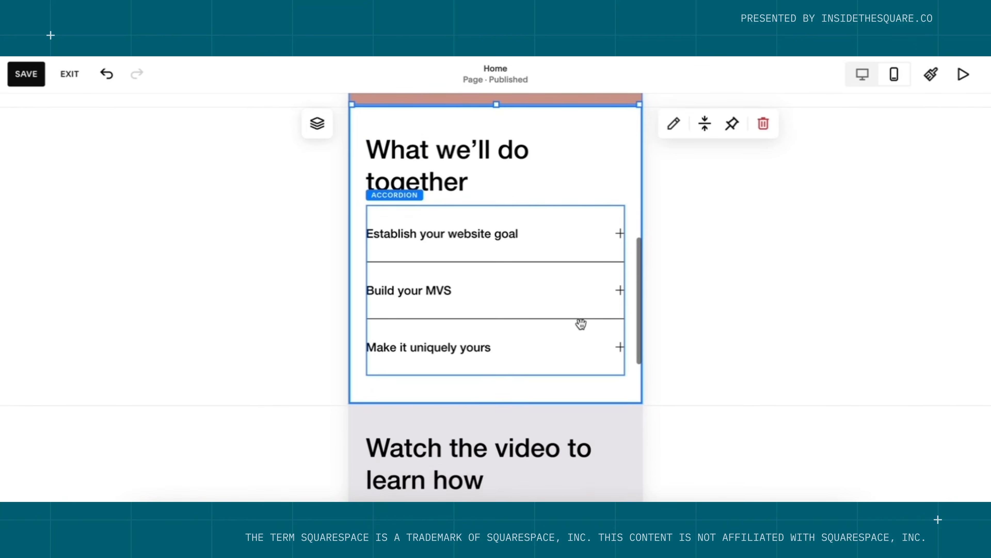
scroll(581, 324, down, 3)
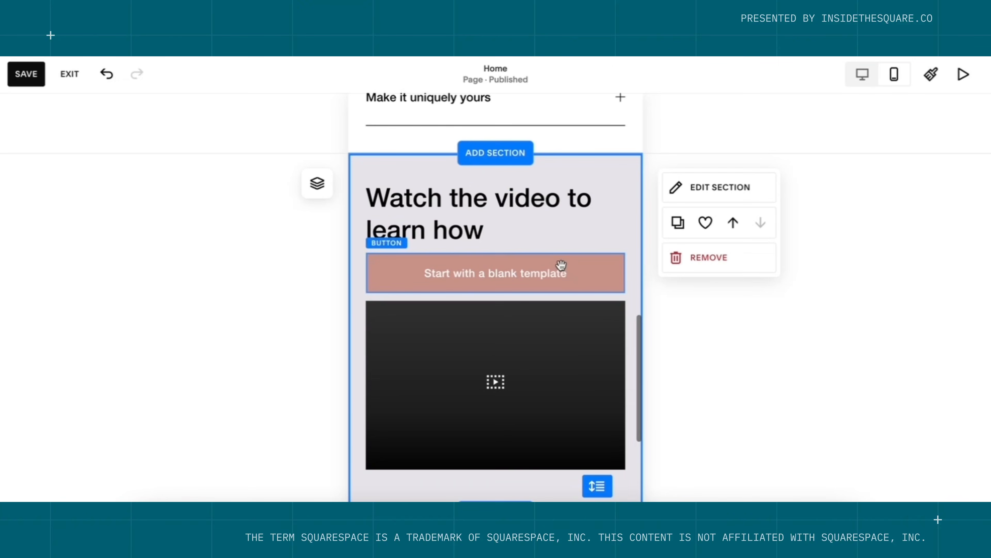
scroll(559, 391, down, 1)
scroll(561, 393, down, 1)
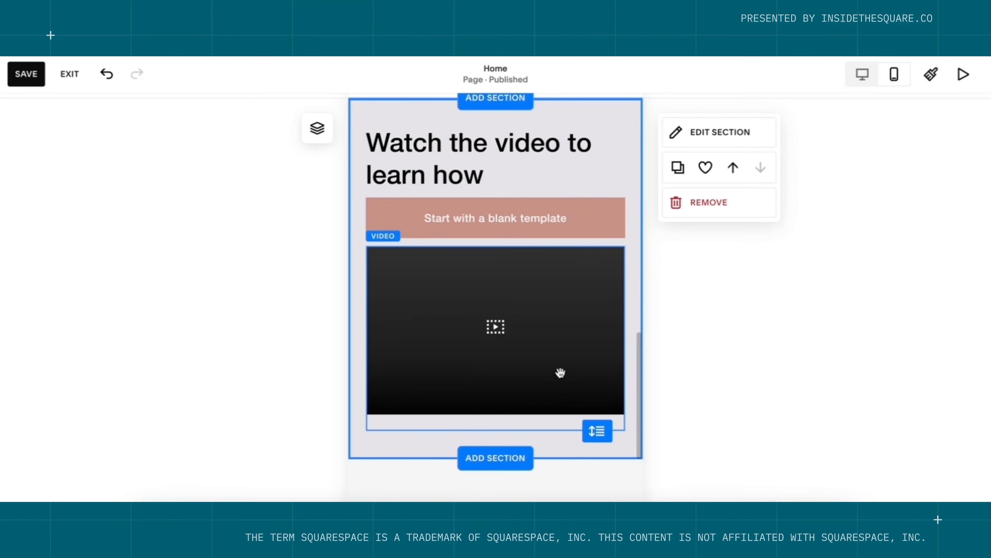
drag(556, 282, 555, 450)
drag(540, 282, 543, 244)
drag(543, 473, 542, 418)
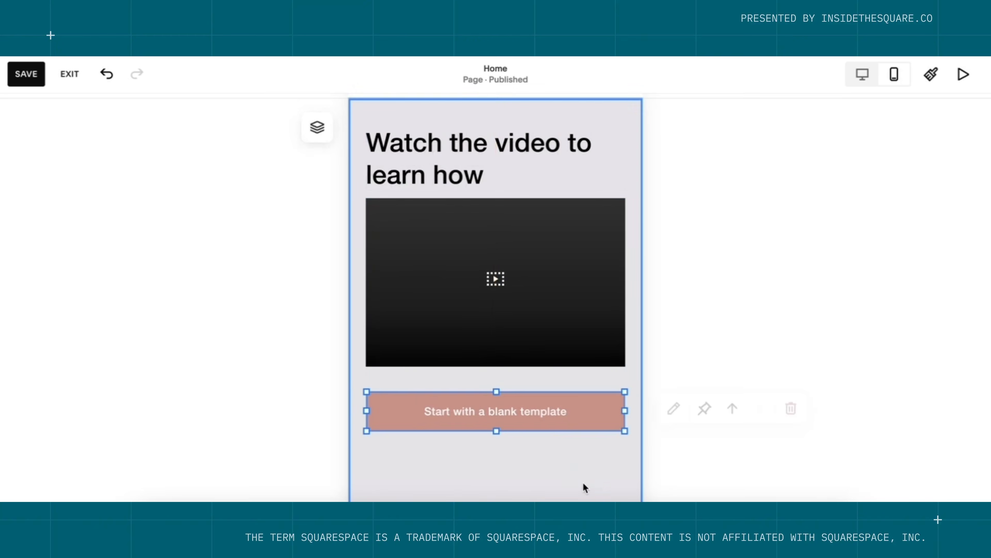
click(549, 486)
drag(597, 479, 597, 445)
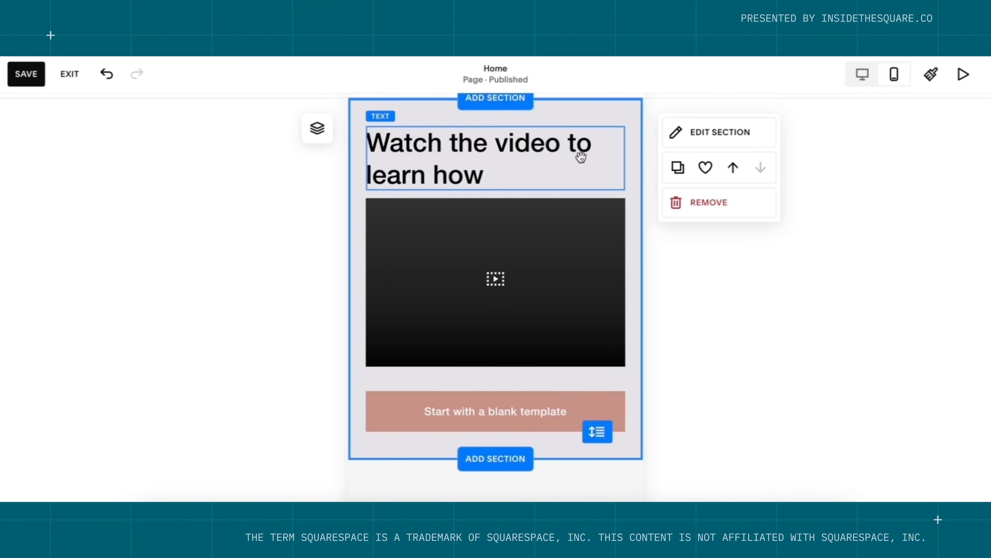
scroll(580, 156, up, 15)
scroll(581, 158, up, 3)
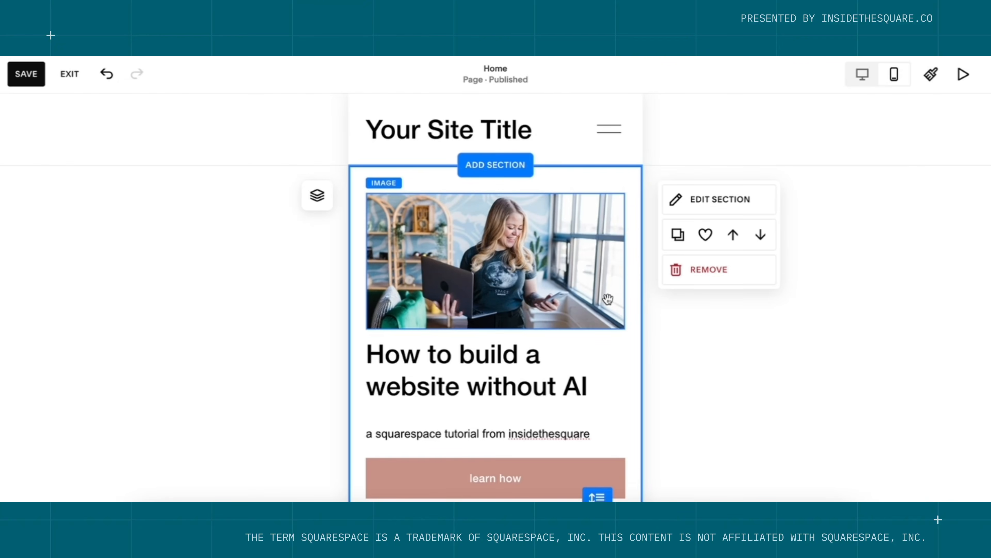
Save the Home page edits in desktop view, exit the editor, and start adding a page.
click(861, 86)
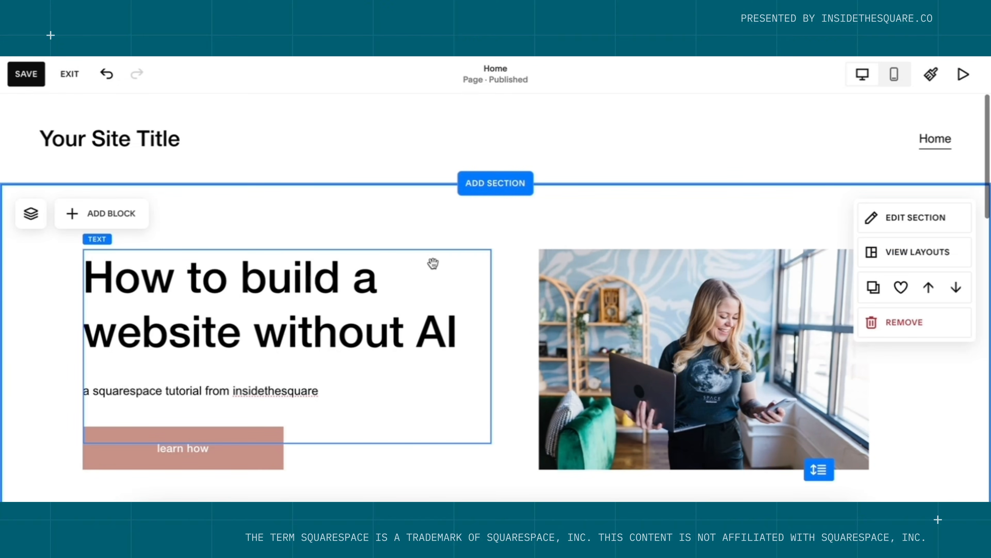
scroll(433, 264, down, 15)
scroll(433, 263, down, 3)
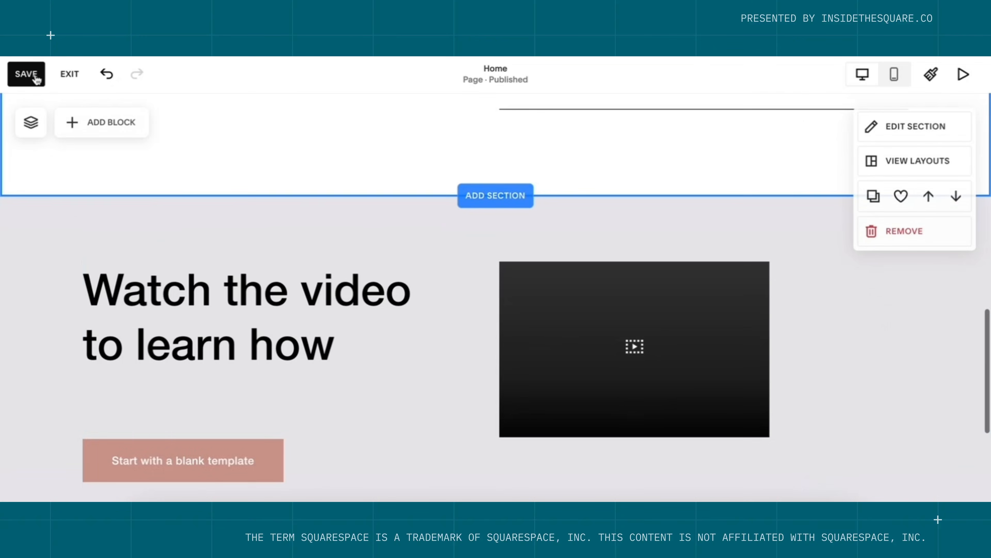
click(26, 79)
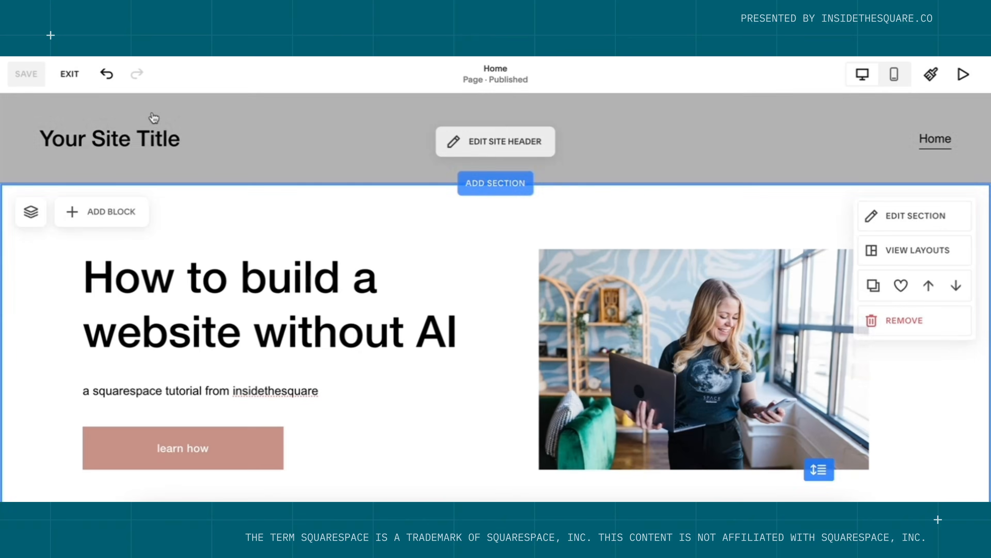
click(70, 74)
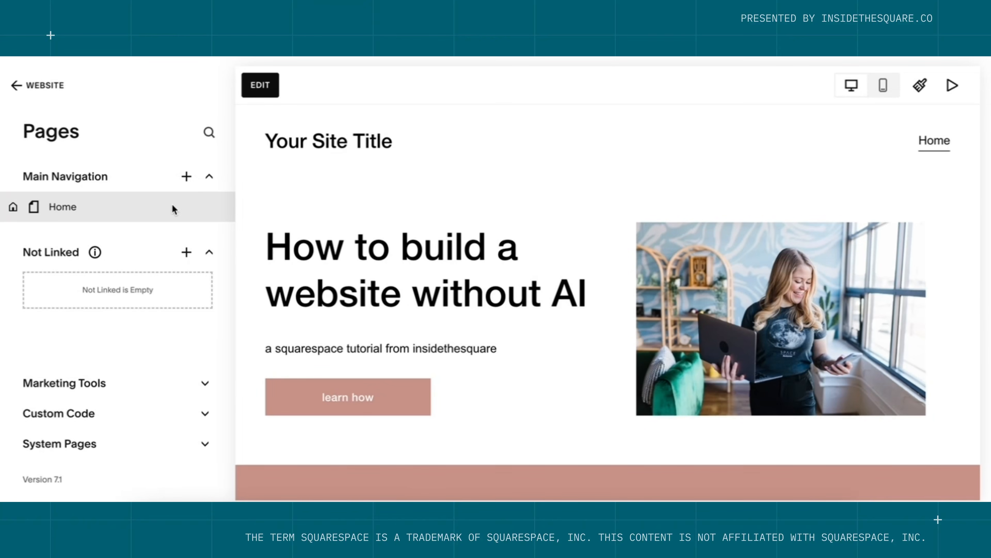
click(187, 177)
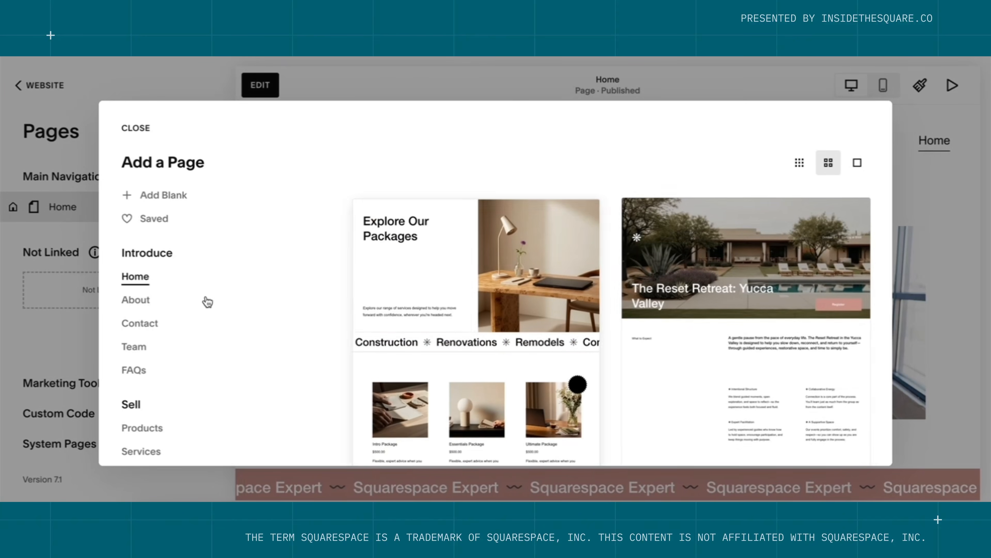
Create an About page from an About template, keeping the name About.
click(138, 308)
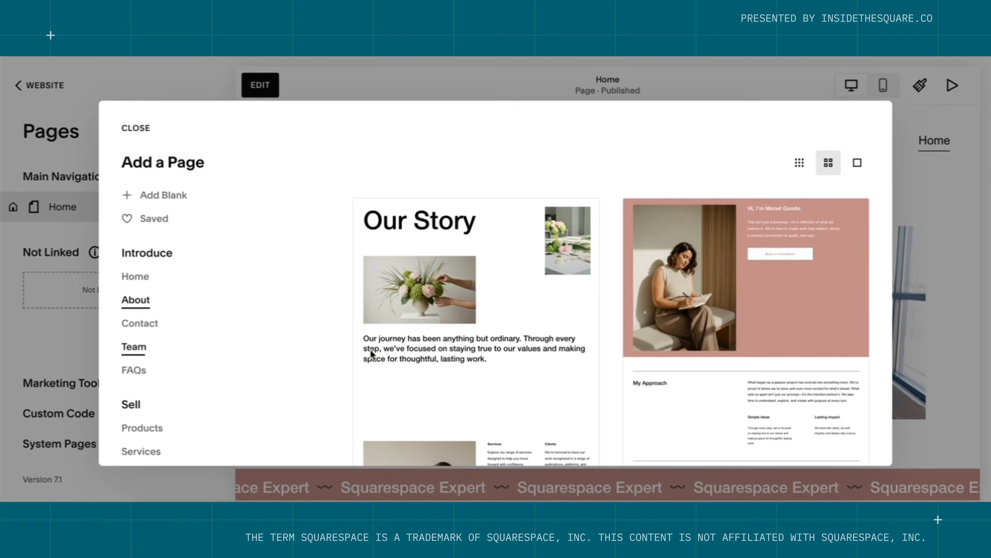
scroll(469, 343, down, 5)
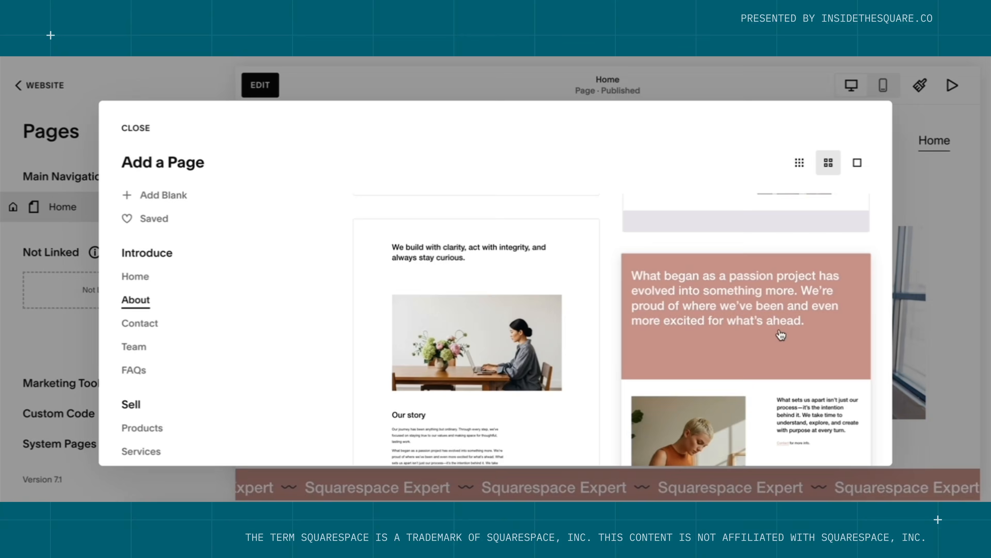
click(535, 332)
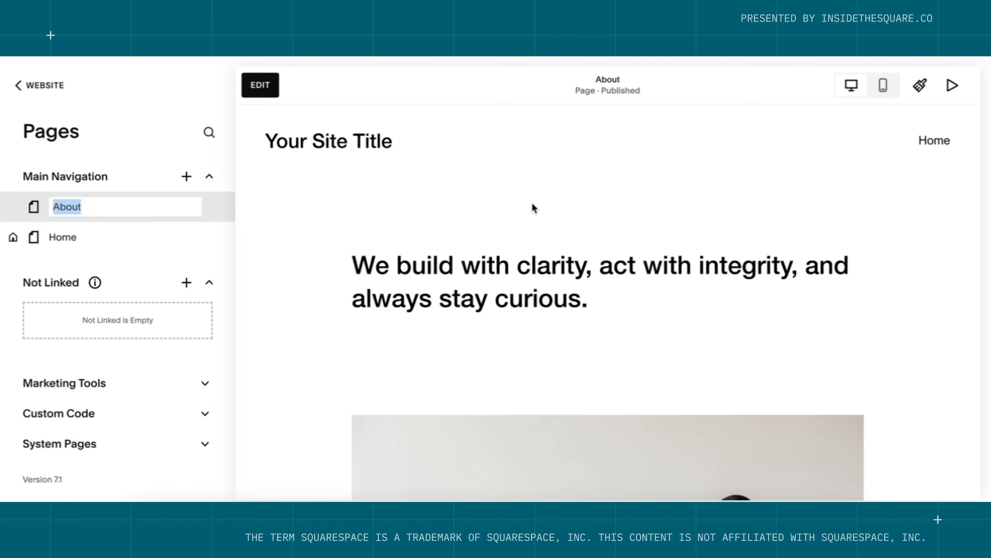
key(Return)
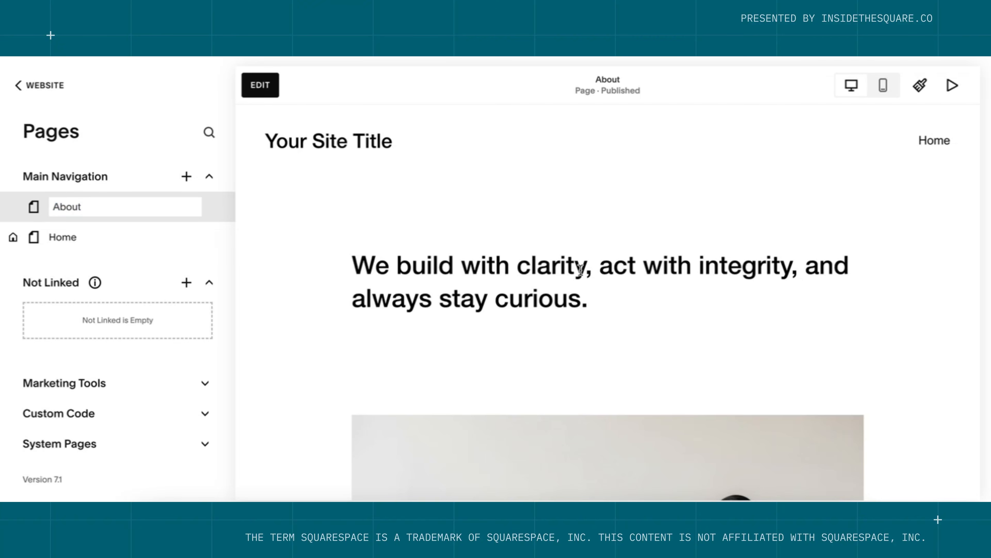
Replace the About page heading with 'We don't have to rely on AI for everything.'.
click(260, 87)
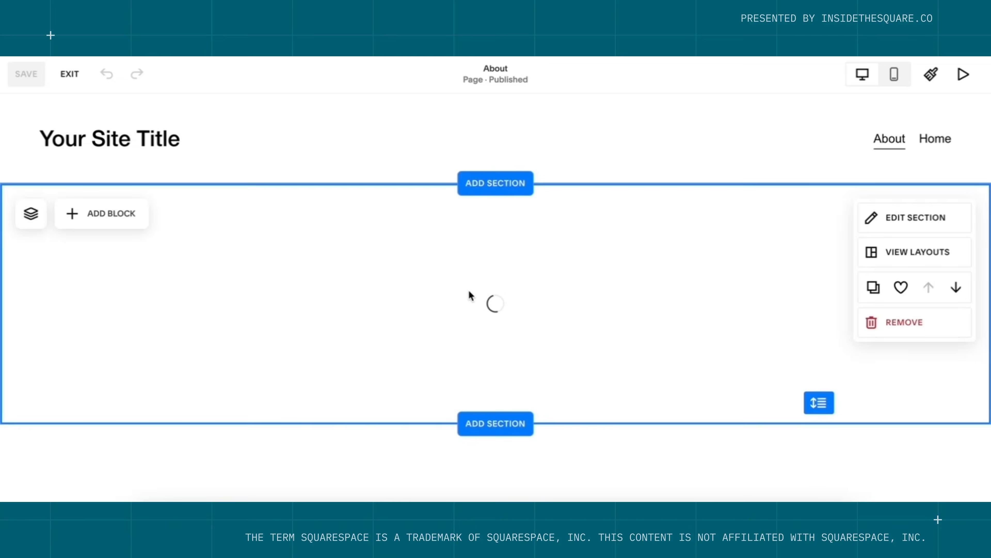
double_click(470, 295)
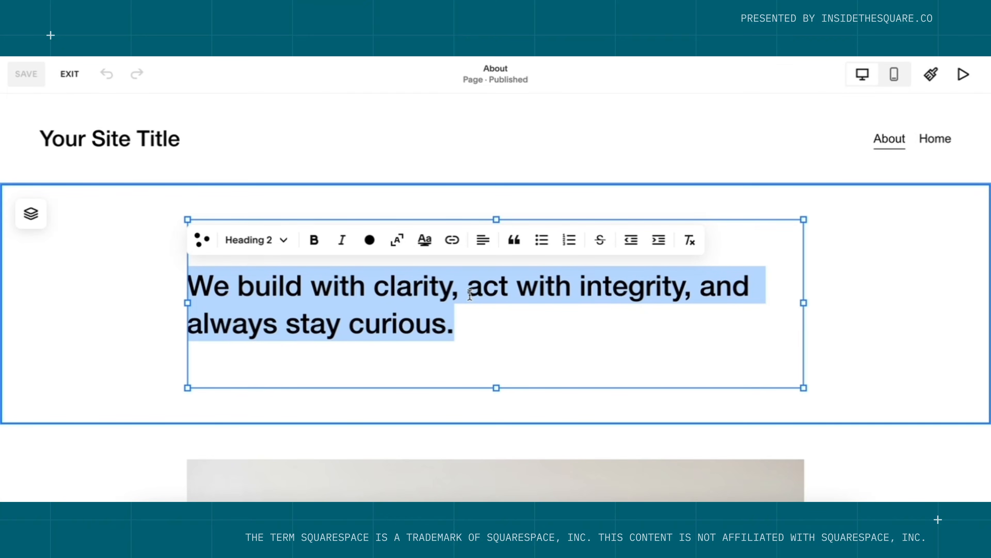
text(We don’t have to rely on AI for everything.)
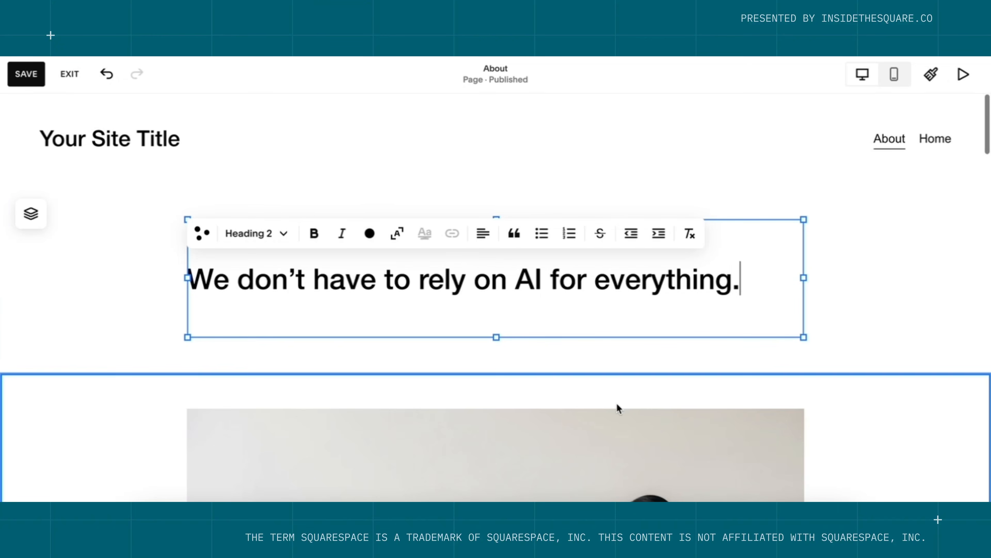
scroll(616, 403, down, 2)
scroll(616, 403, down, 5)
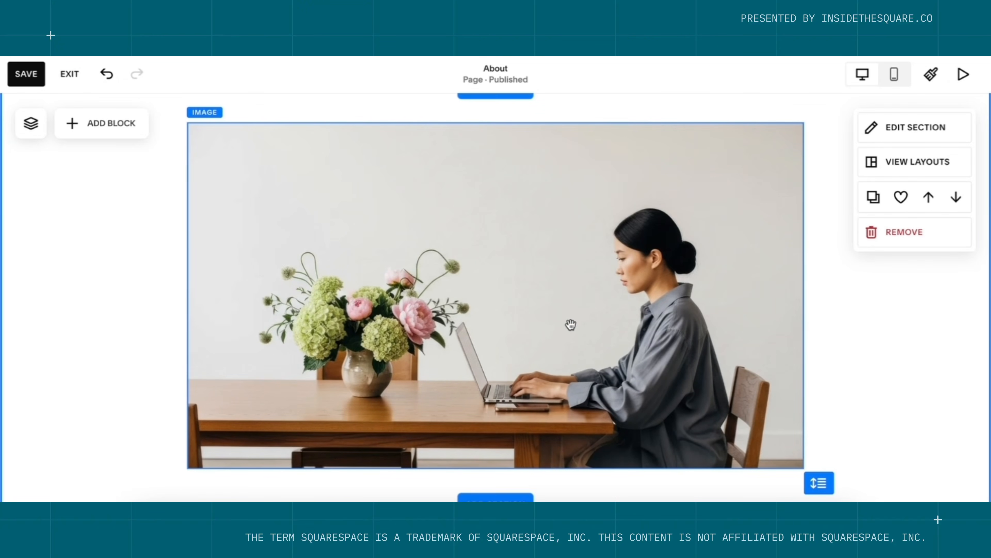
Swap the About page photo for the library image of a woman holding a laptop.
click(571, 325)
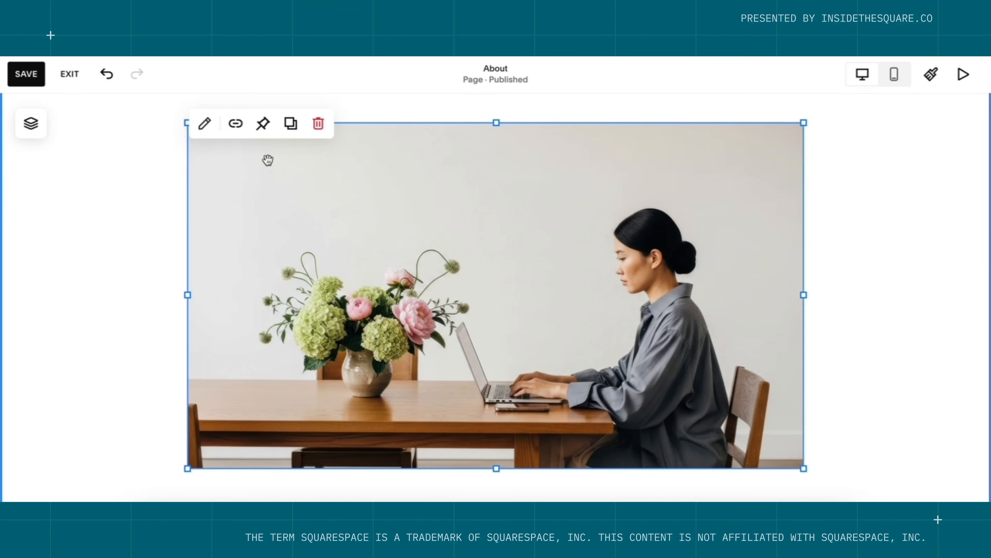
click(206, 123)
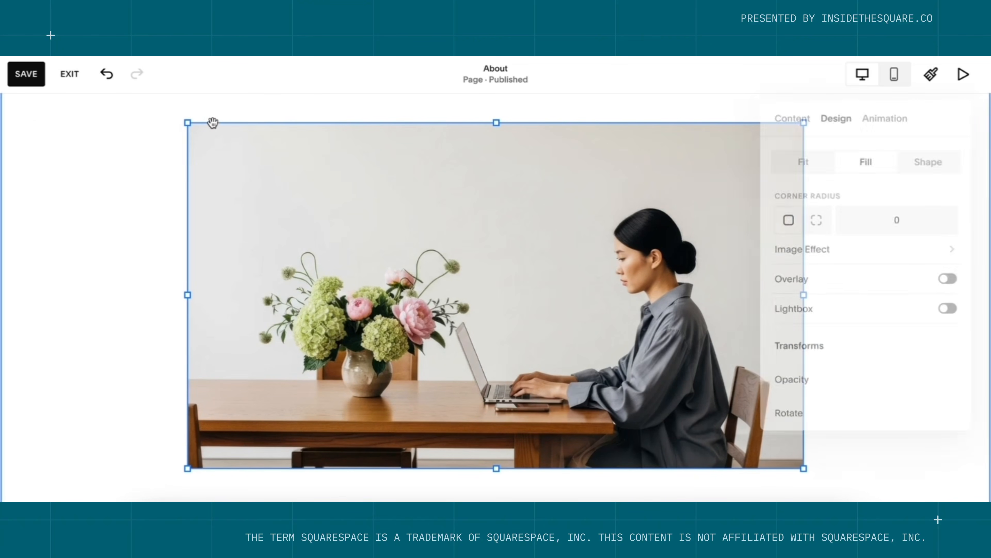
click(798, 115)
click(803, 286)
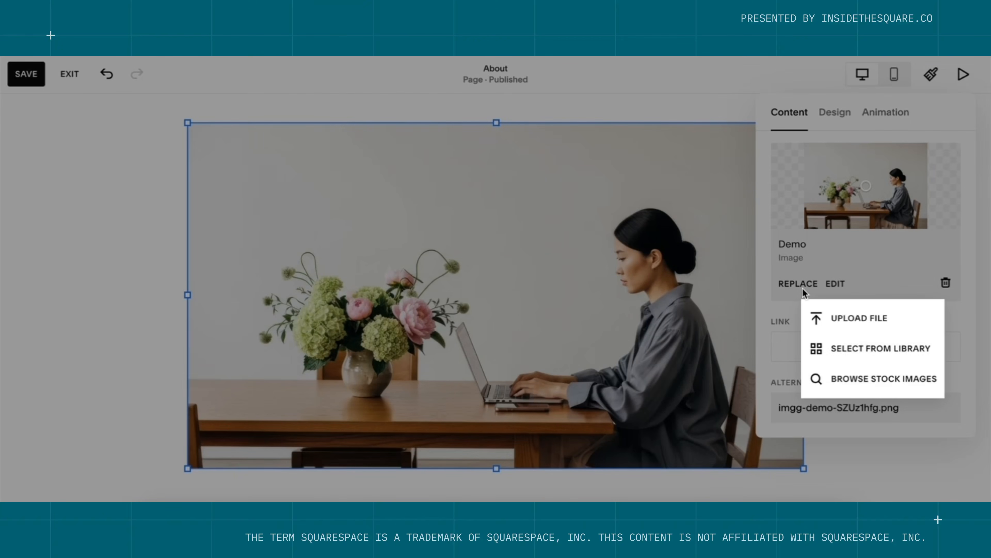
click(912, 361)
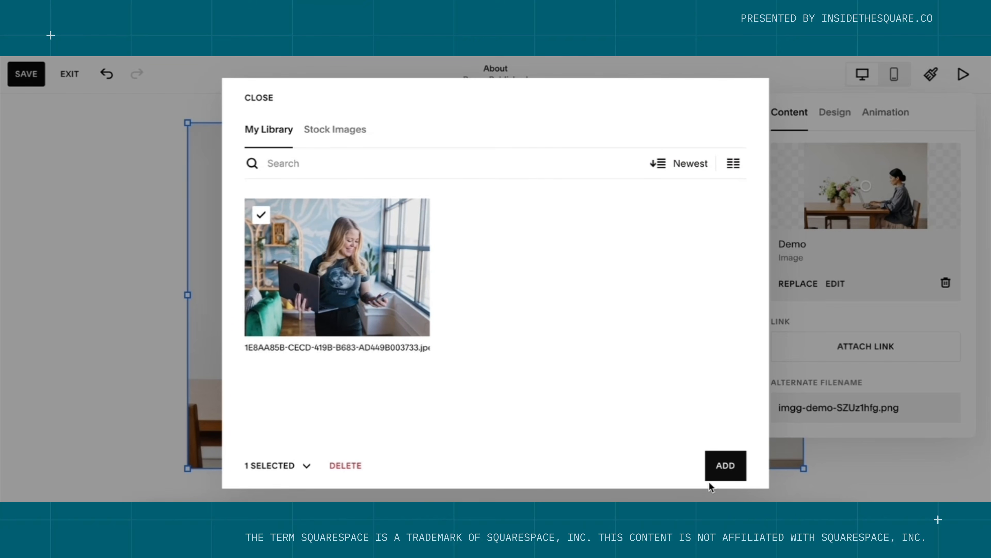
click(715, 470)
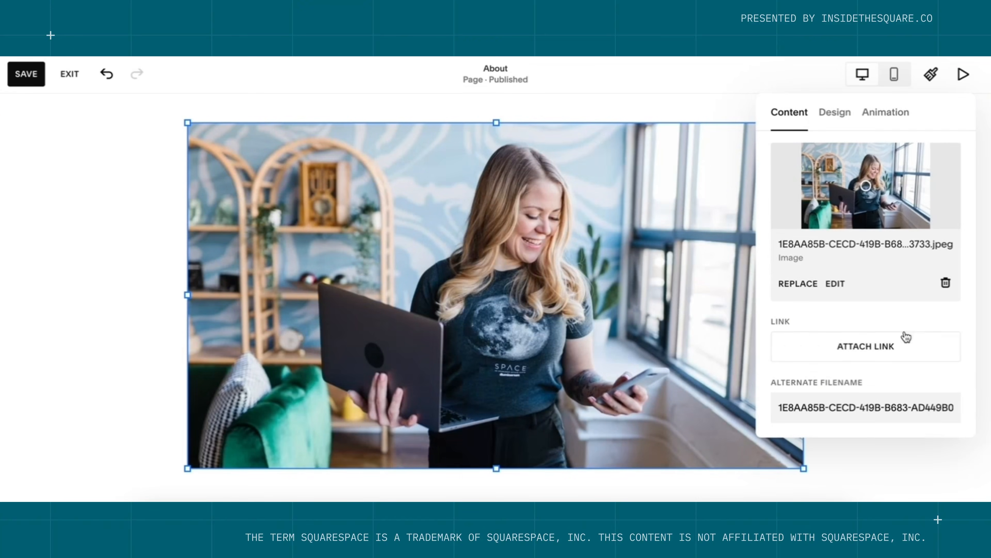
click(910, 454)
Remove the three-photo flower grid, testimonial quote and flower-arrangement image sections.
scroll(910, 451, down, 8)
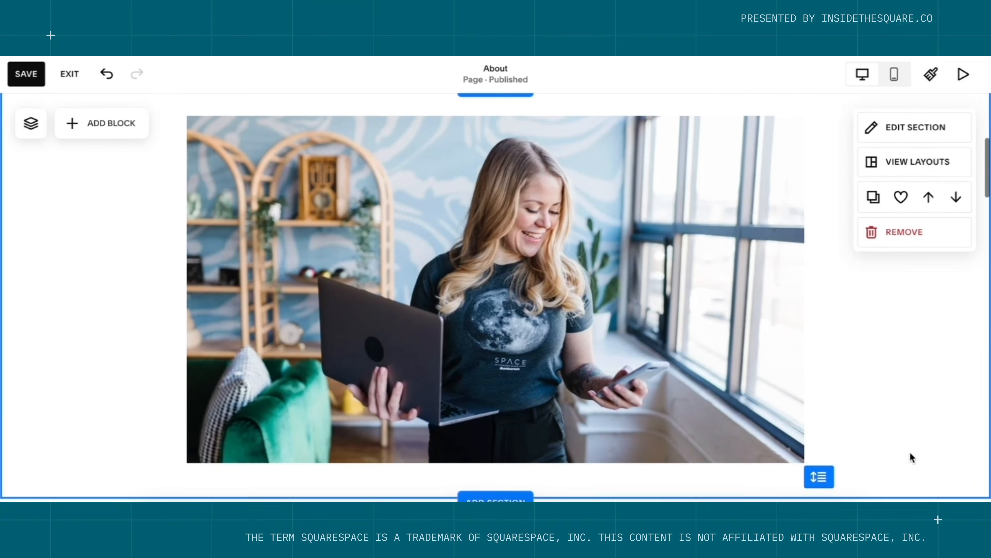
scroll(910, 451, down, 4)
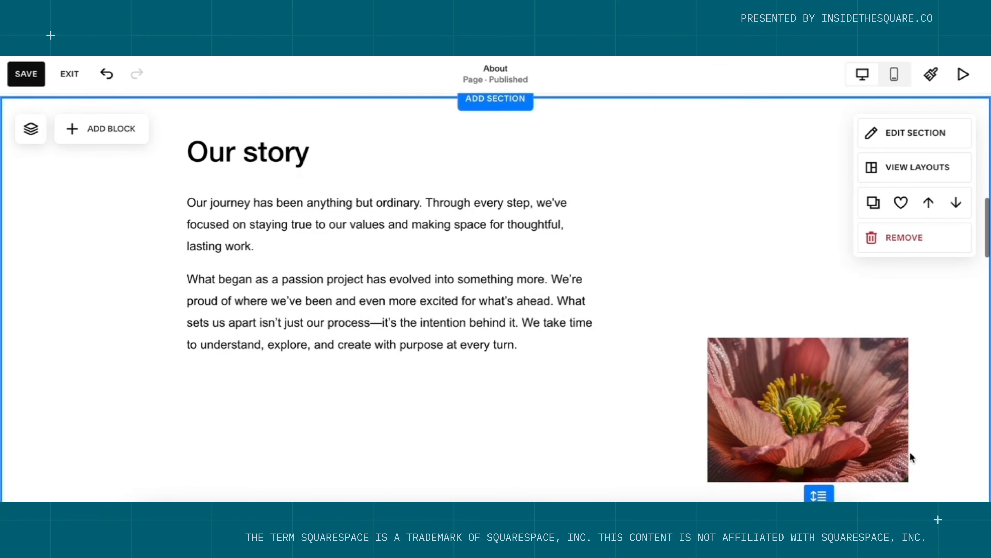
scroll(912, 455, down, 10)
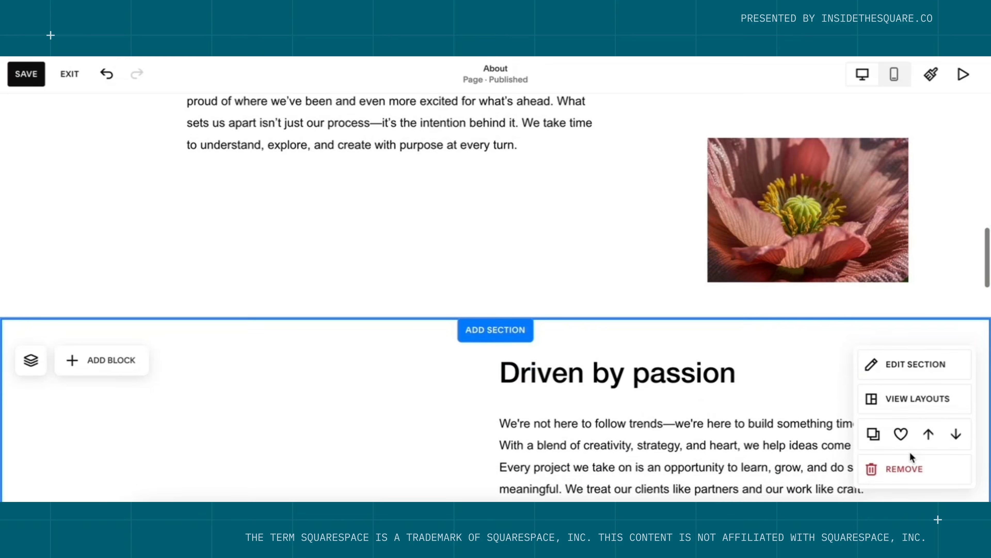
scroll(911, 452, down, 8)
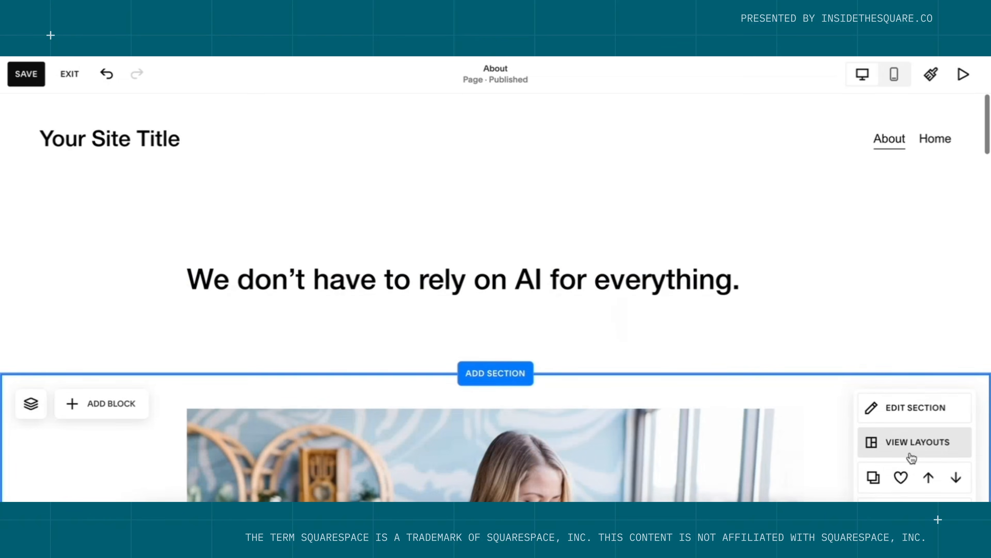
scroll(911, 452, down, 2)
scroll(911, 452, down, 15)
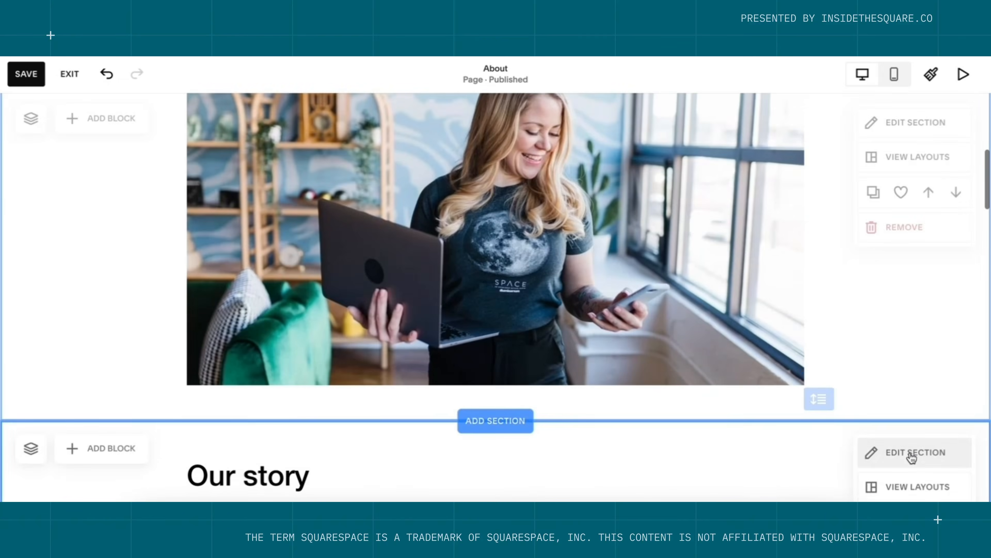
scroll(911, 458, down, 10)
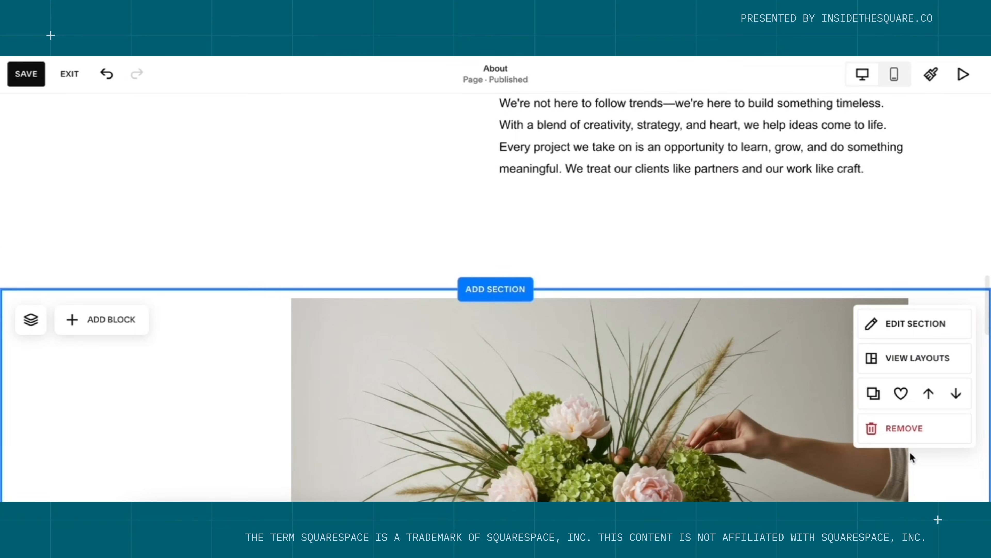
scroll(910, 452, down, 10)
scroll(910, 452, down, 2)
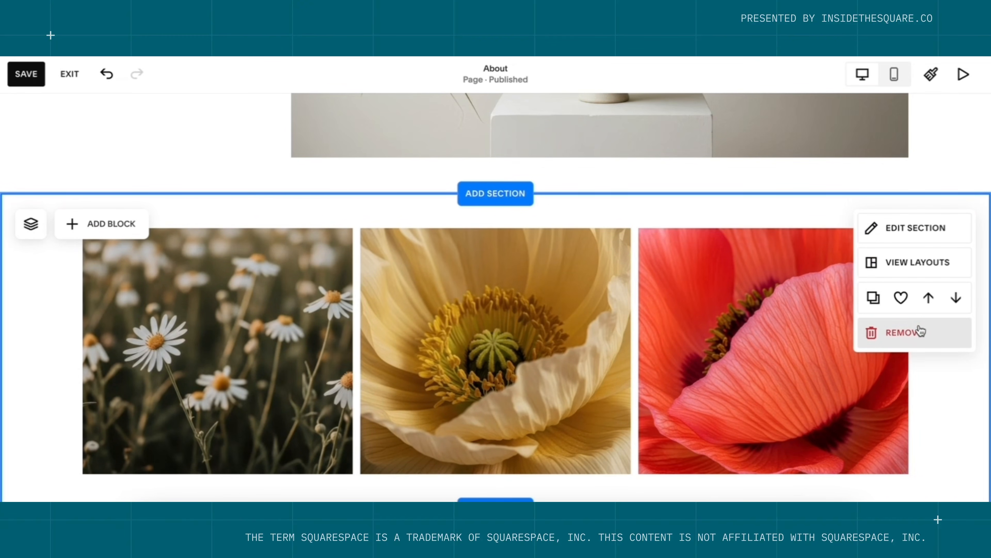
click(928, 338)
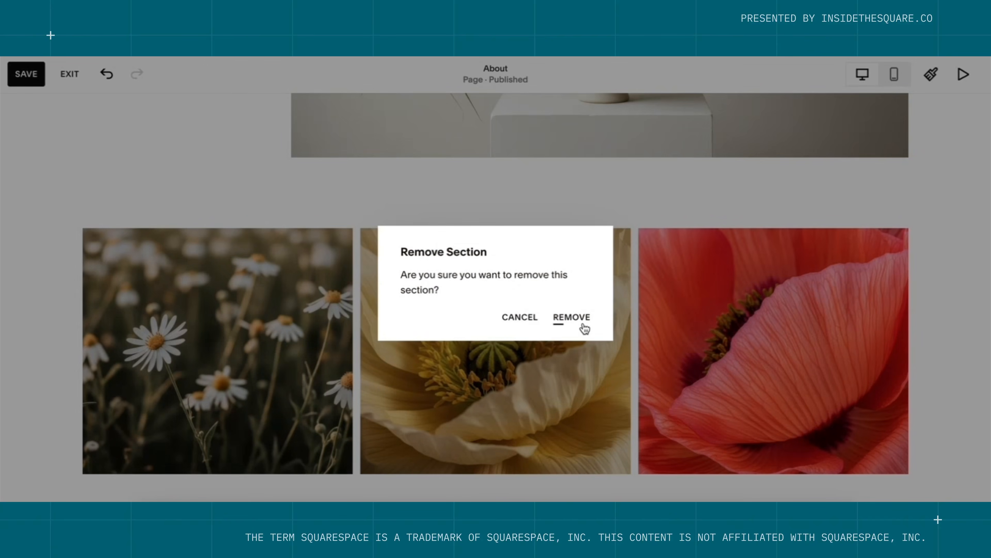
click(572, 317)
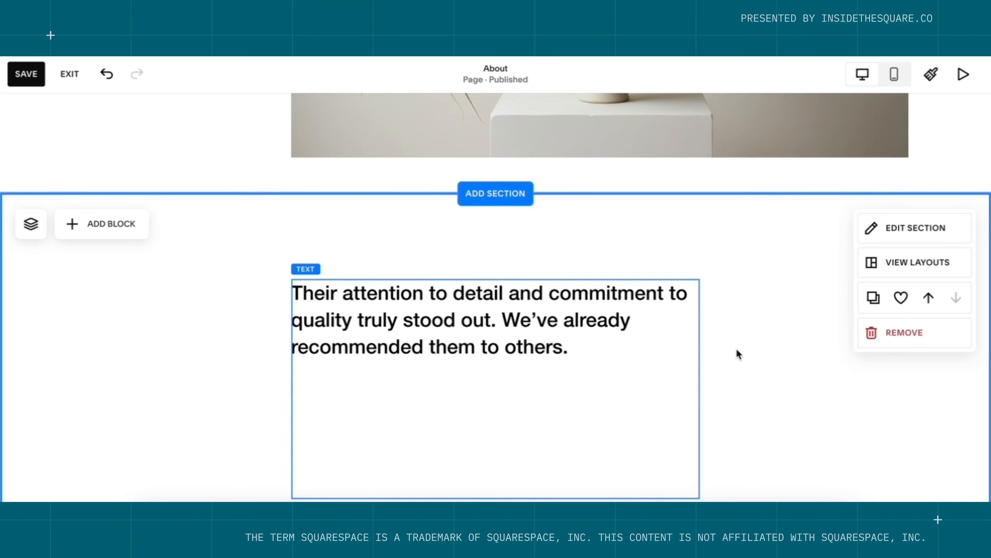
click(931, 338)
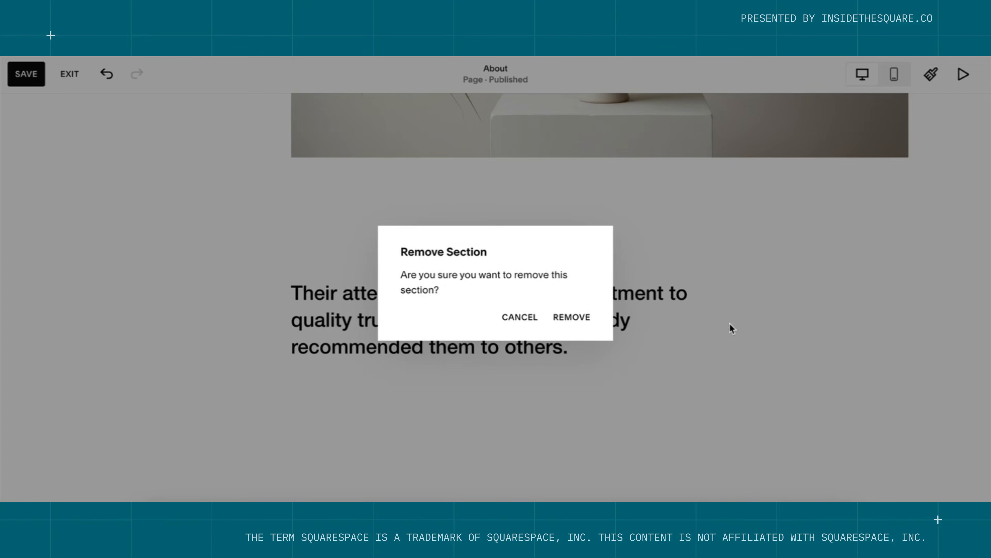
click(580, 316)
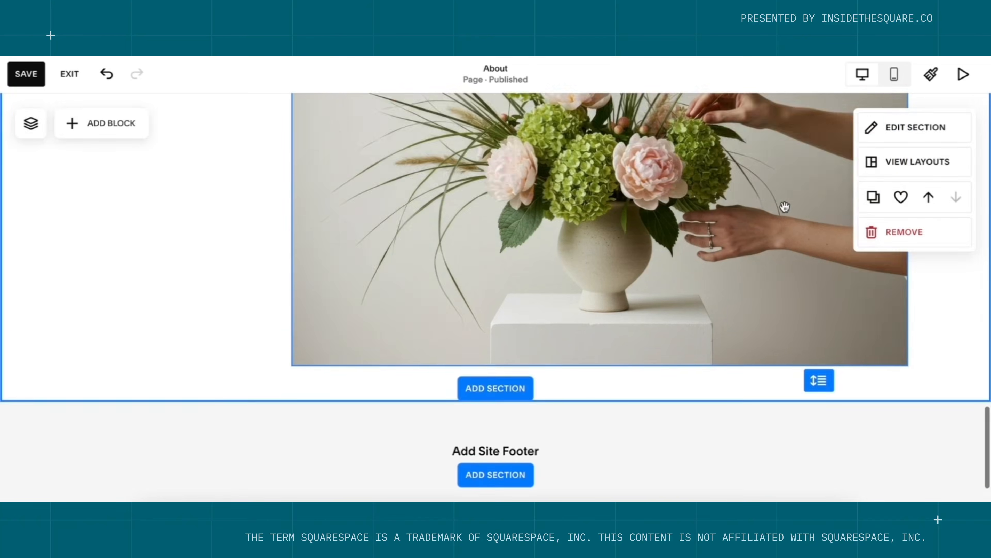
click(906, 326)
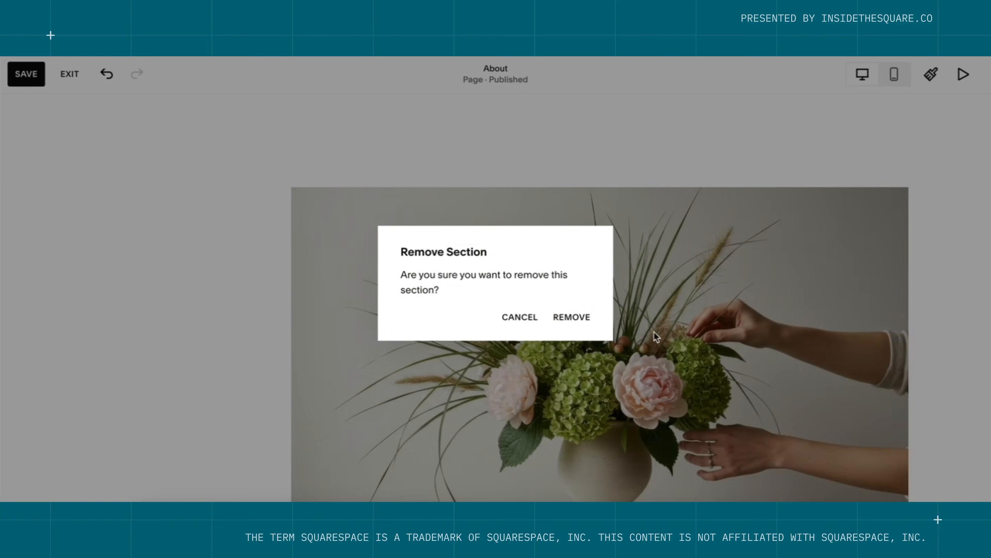
click(572, 317)
Remove the Driven by passion section from the About page.
scroll(578, 321, up, 15)
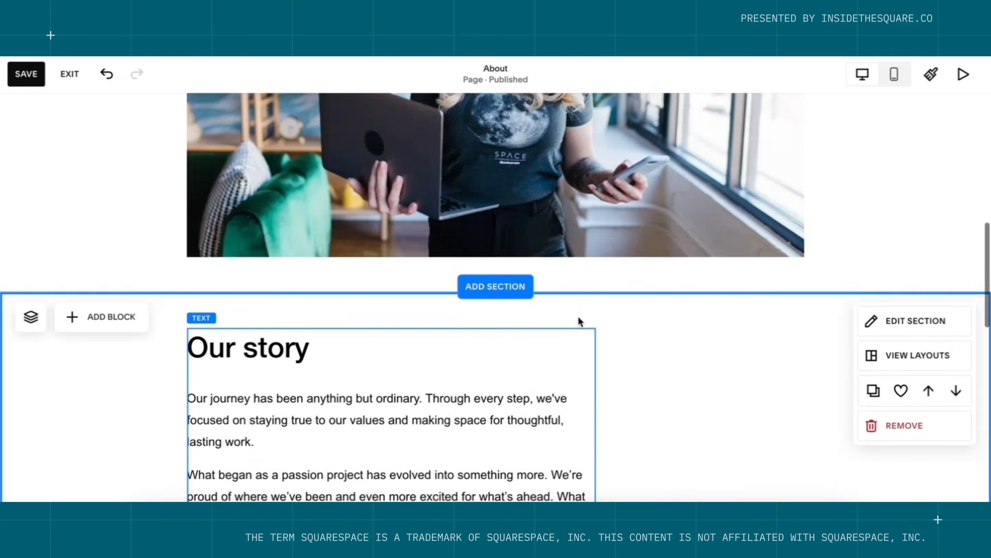
scroll(579, 319, up, 10)
scroll(579, 317, down, 5)
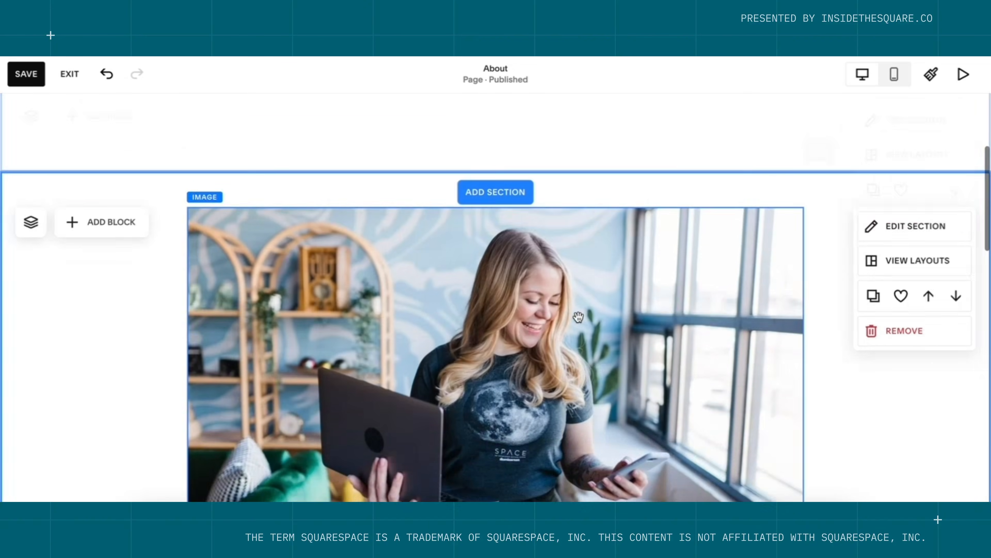
scroll(578, 317, down, 10)
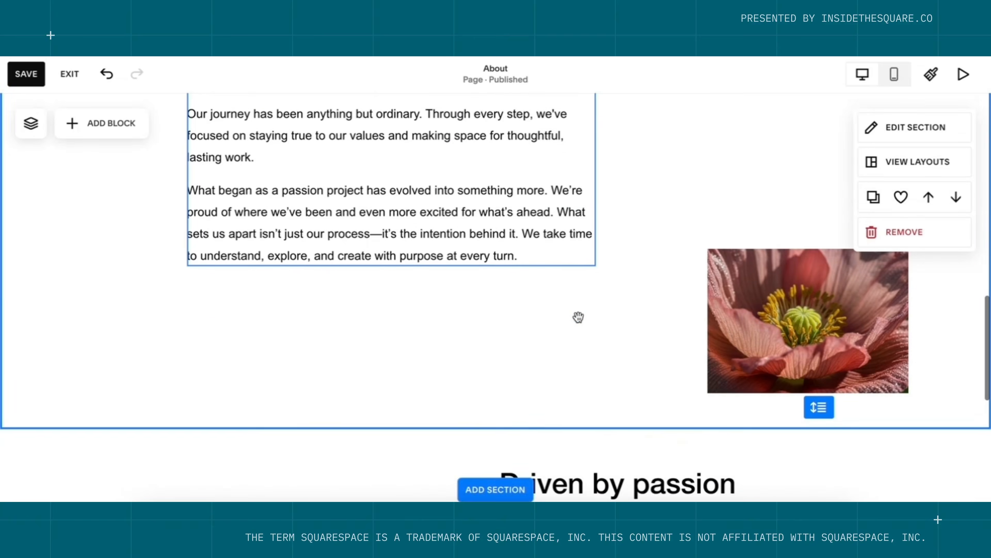
scroll(578, 317, down, 8)
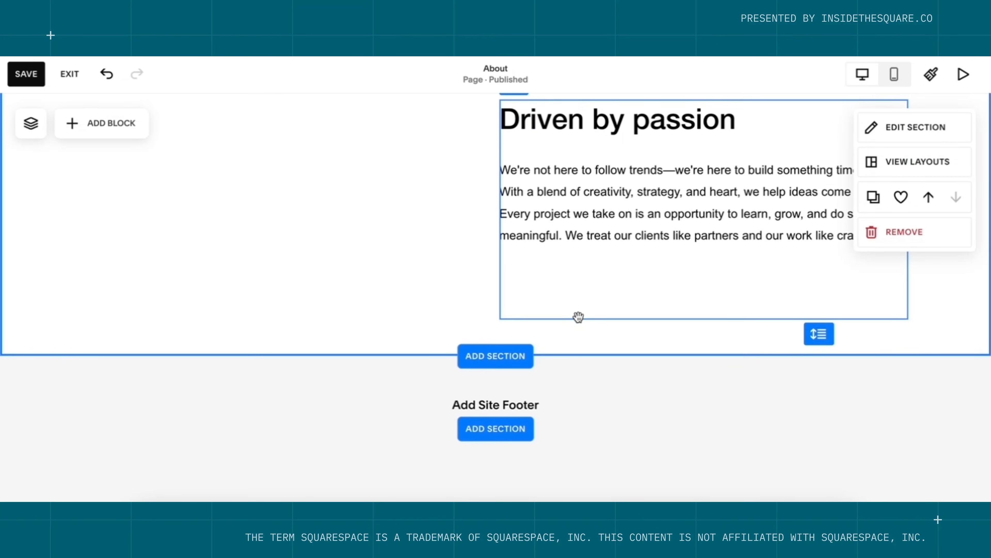
click(898, 234)
click(573, 317)
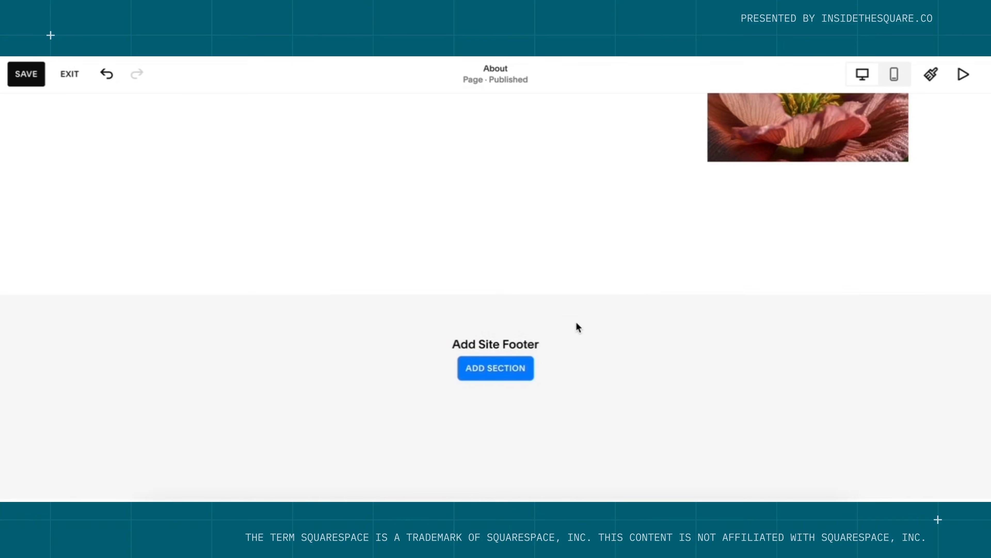
scroll(576, 322, up, 15)
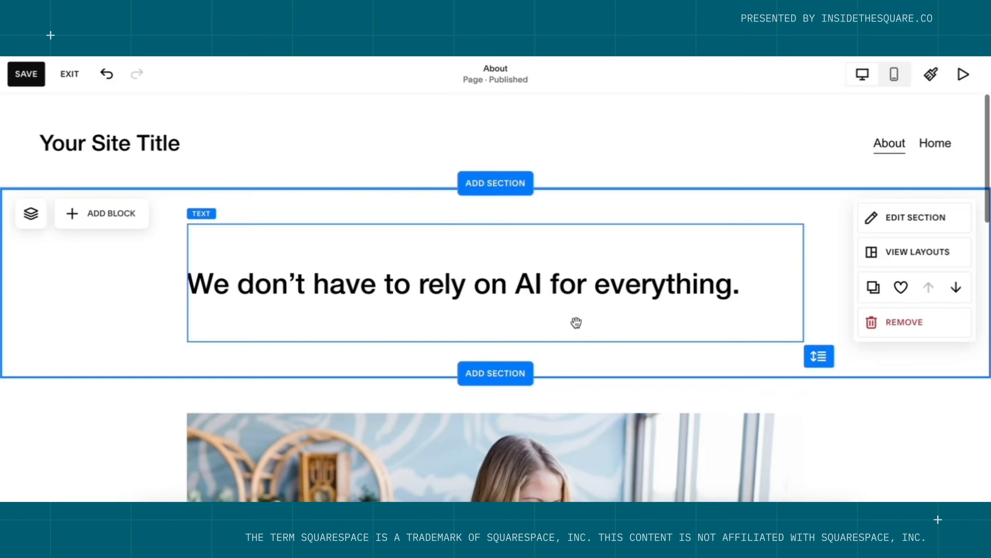
scroll(576, 322, down, 7)
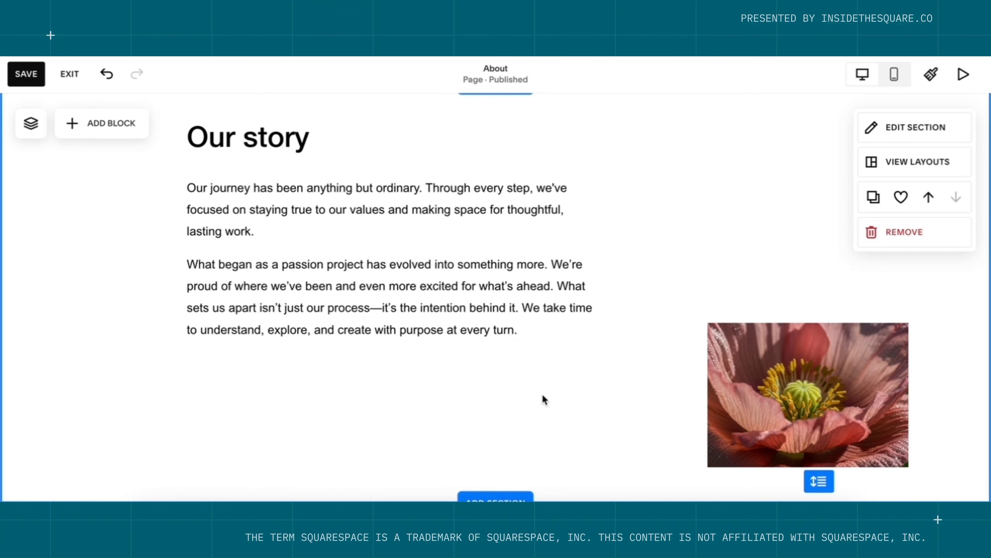
Add a button labelled 'watch the video' beneath the Our story text.
click(109, 126)
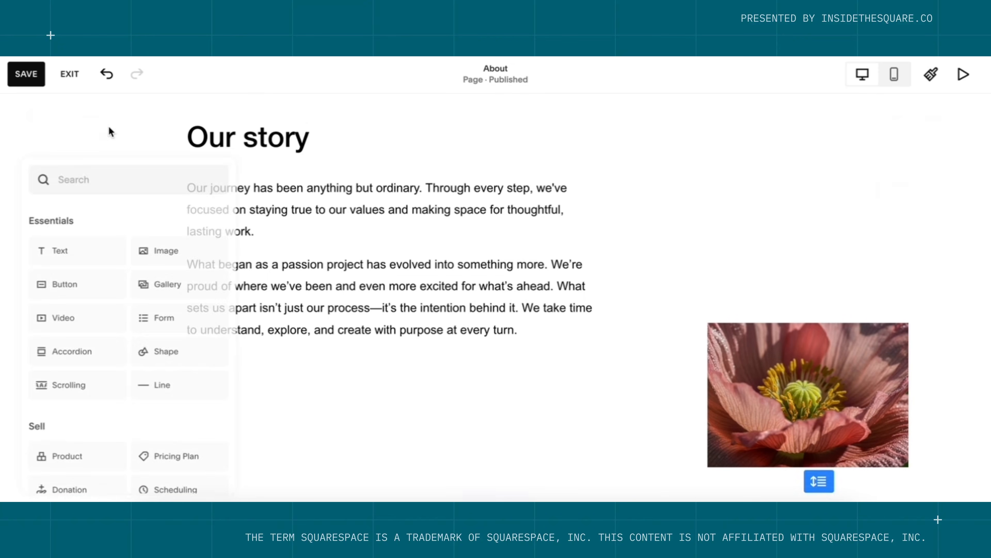
click(93, 290)
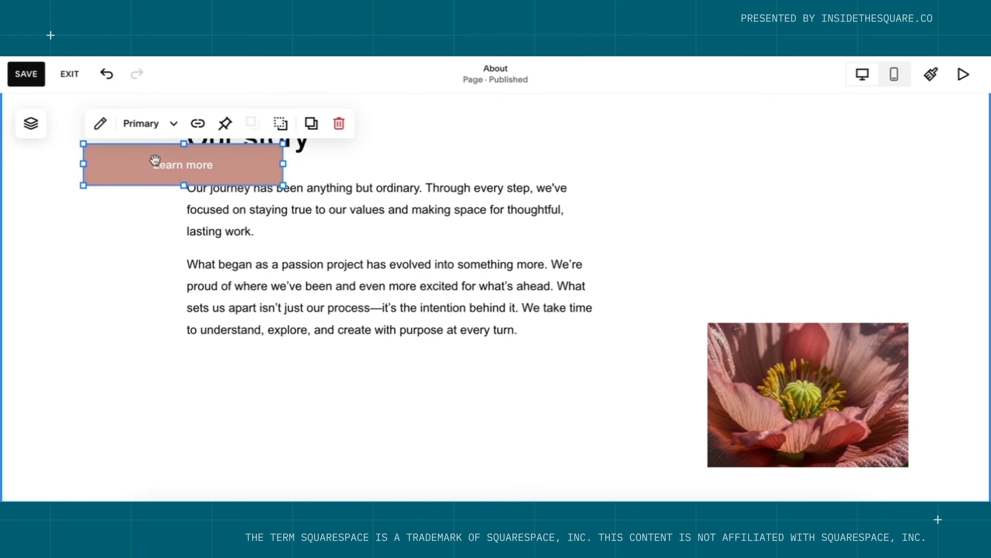
drag(155, 161, 265, 392)
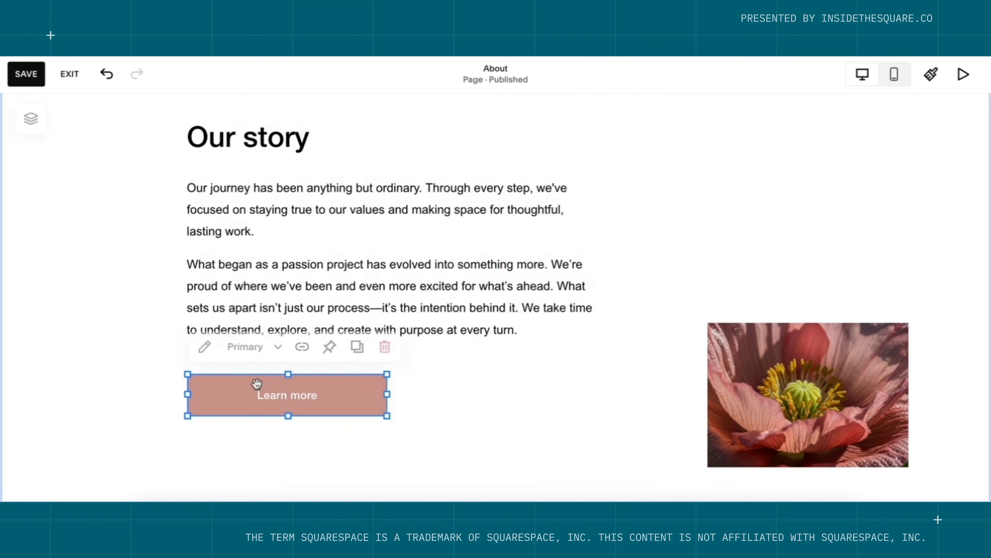
double_click(276, 388)
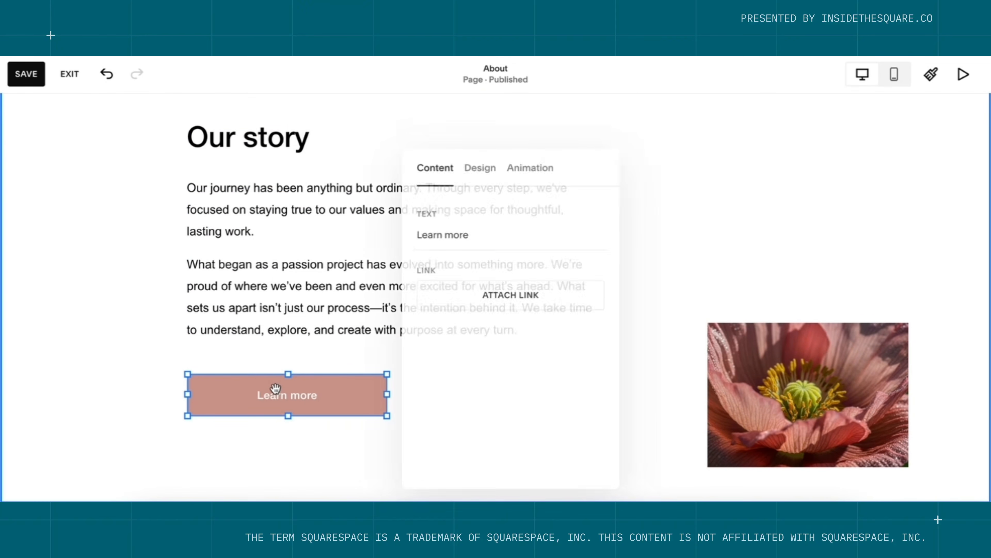
double_click(452, 234)
key(super+a)
text(wat)
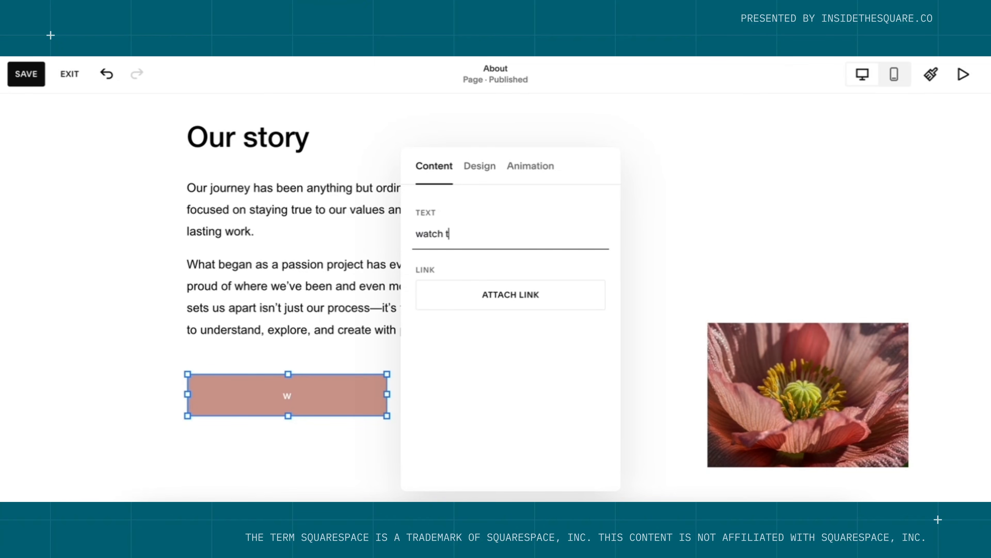
text(ch the video)
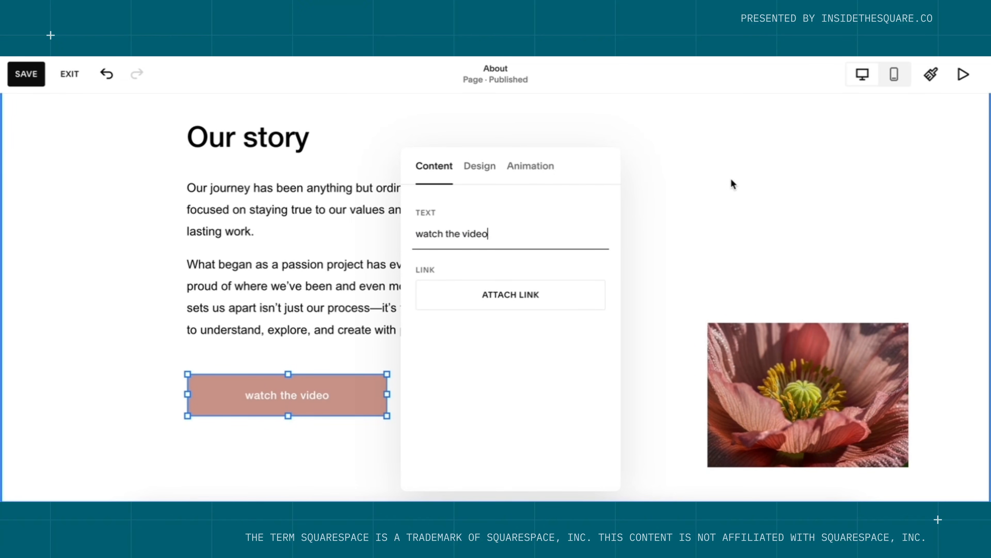
click(729, 184)
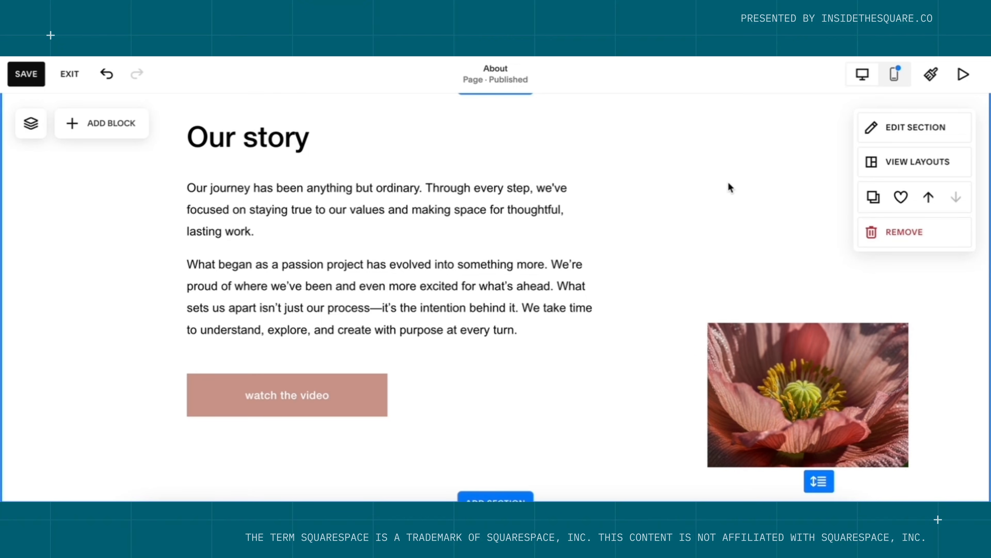
Save the About page changes and exit to the Pages panel.
click(28, 73)
scroll(506, 222, up, 10)
click(71, 74)
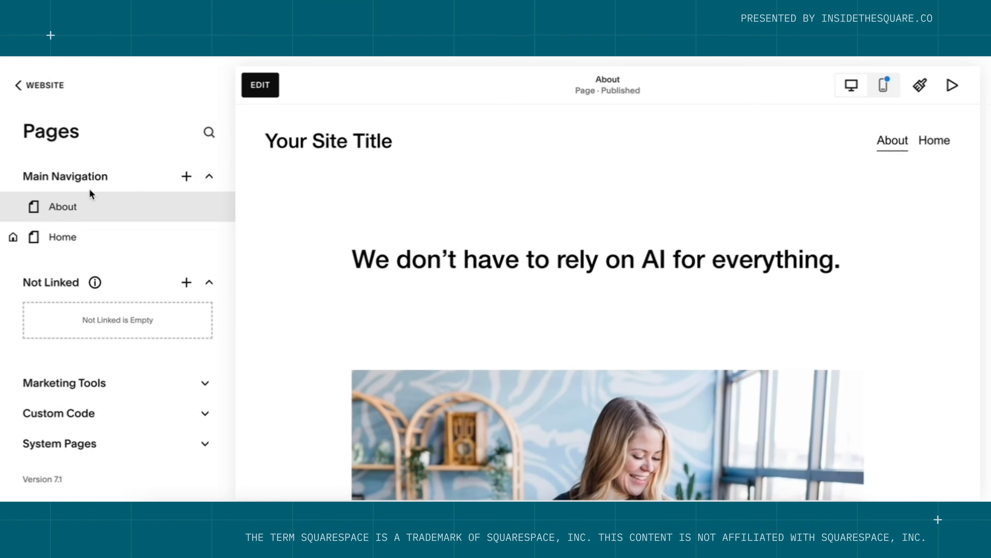
mouse_move(71, 214)
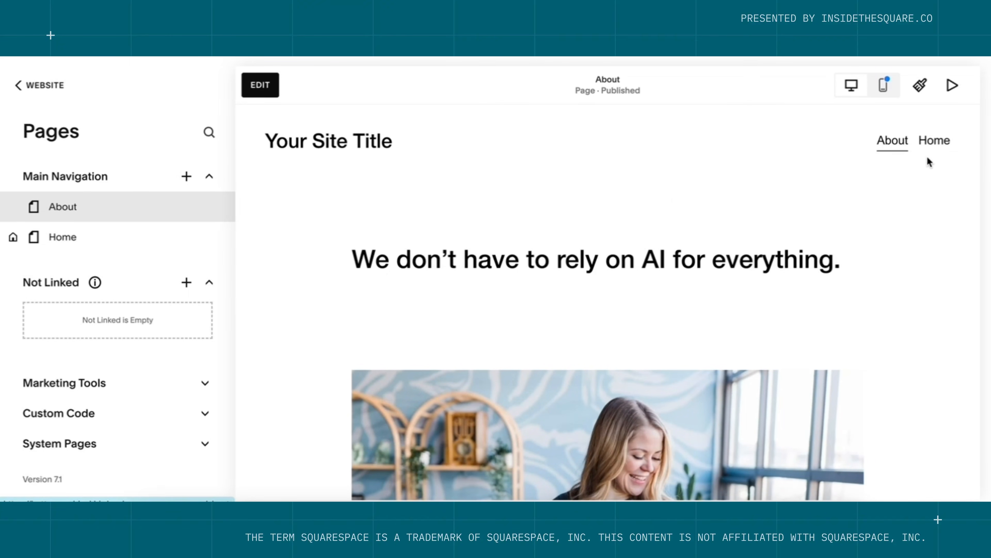
Drag the About page below Home in Main Navigation.
mouse_move(117, 208)
drag(118, 210, 117, 237)
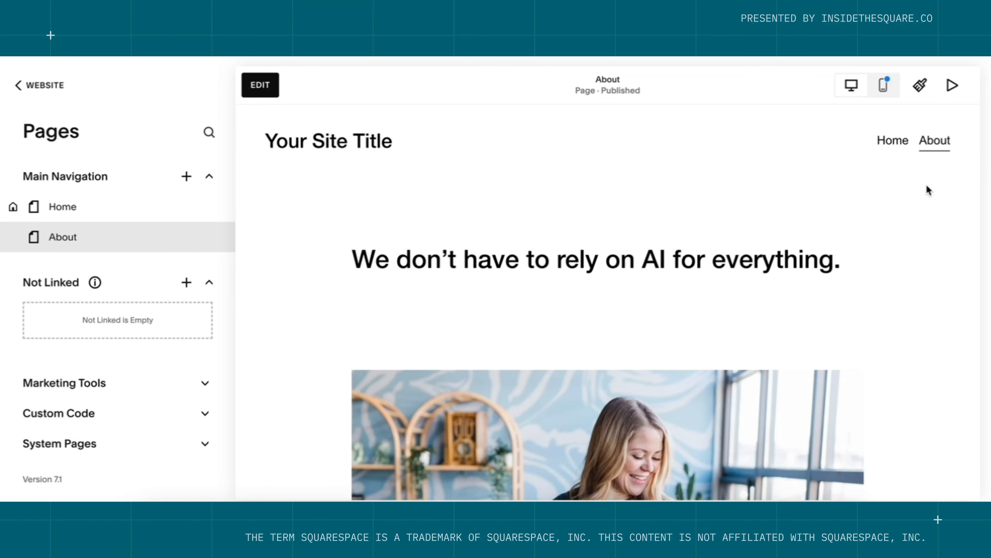
In mobile view, stretch the flower image to the column's full width, then save and exit.
click(887, 88)
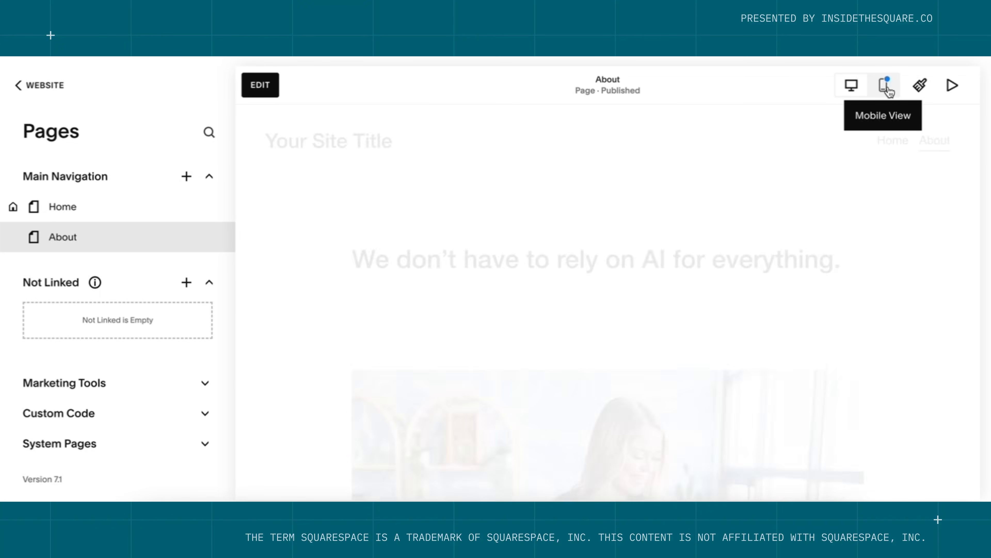
scroll(677, 304, down, 15)
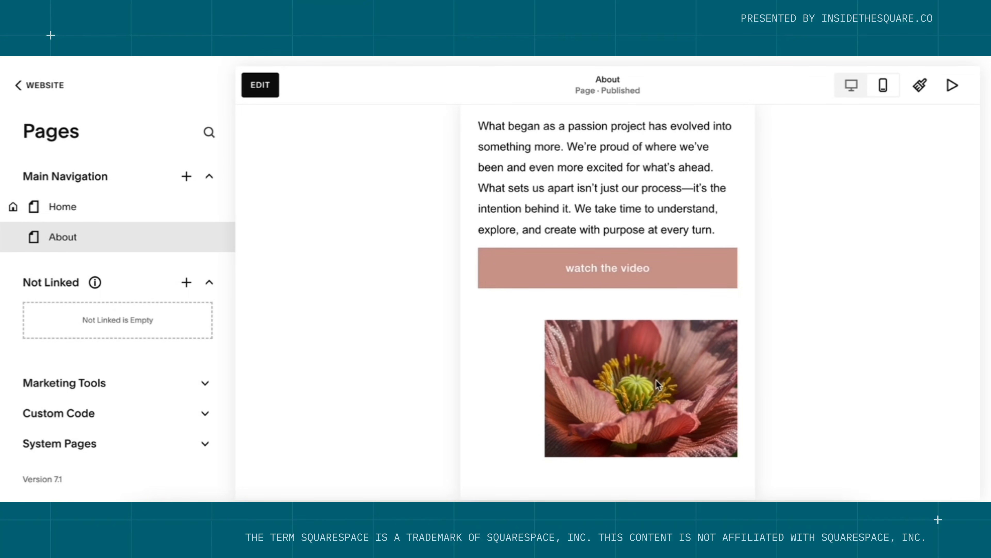
click(277, 94)
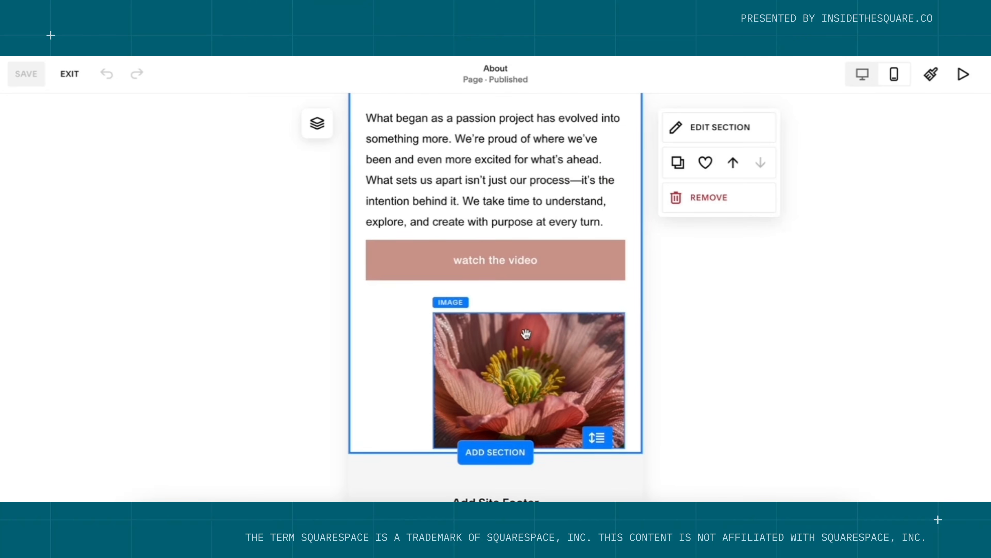
click(526, 334)
drag(433, 379, 366, 379)
click(22, 78)
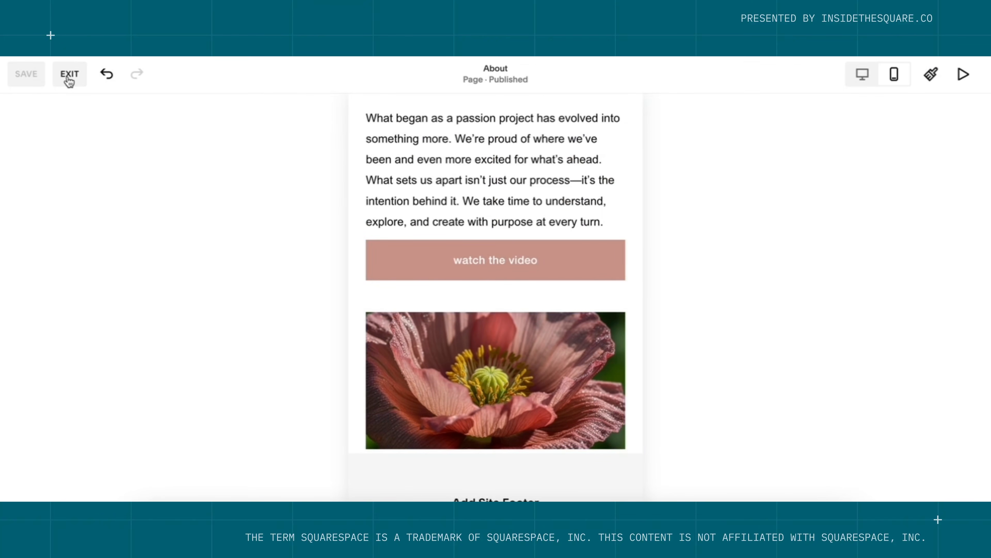
click(69, 78)
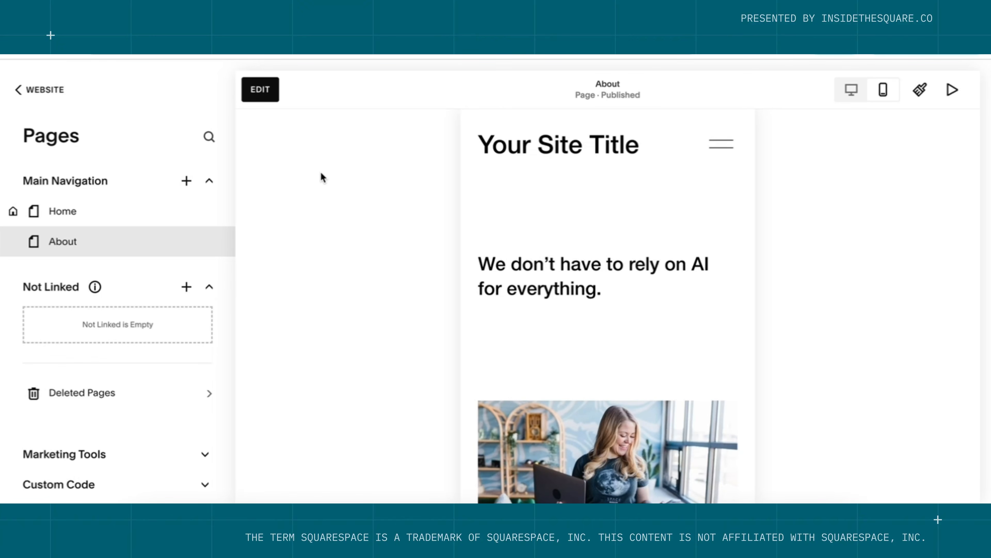
Add a blank page named Services to Main Navigation and preview it at desktop width.
click(186, 182)
scroll(226, 354, down, 4)
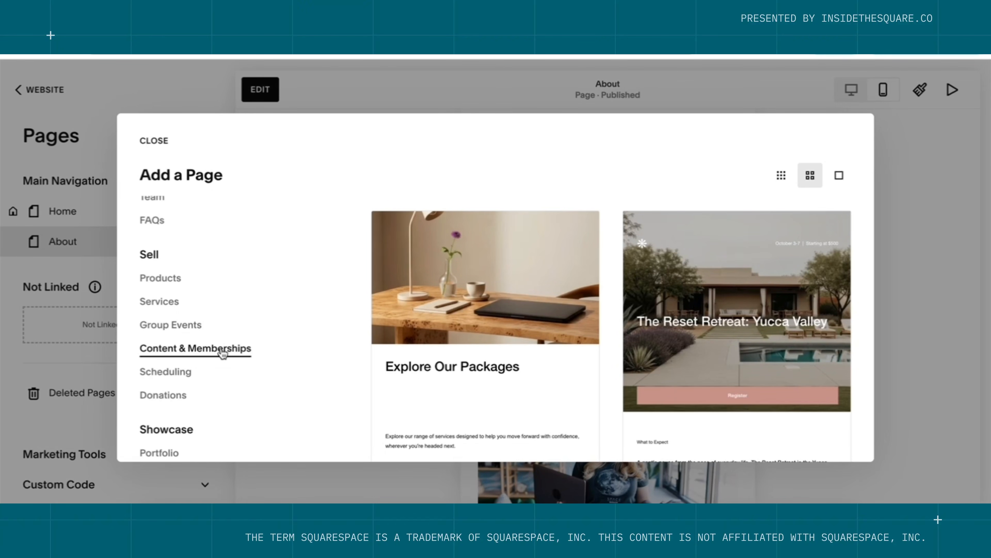
click(226, 273)
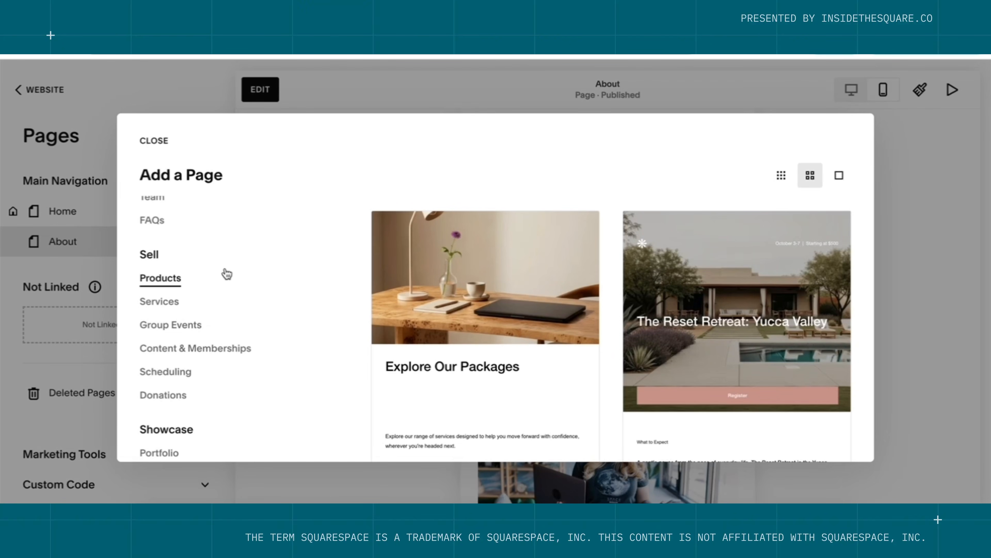
scroll(225, 275, up, 5)
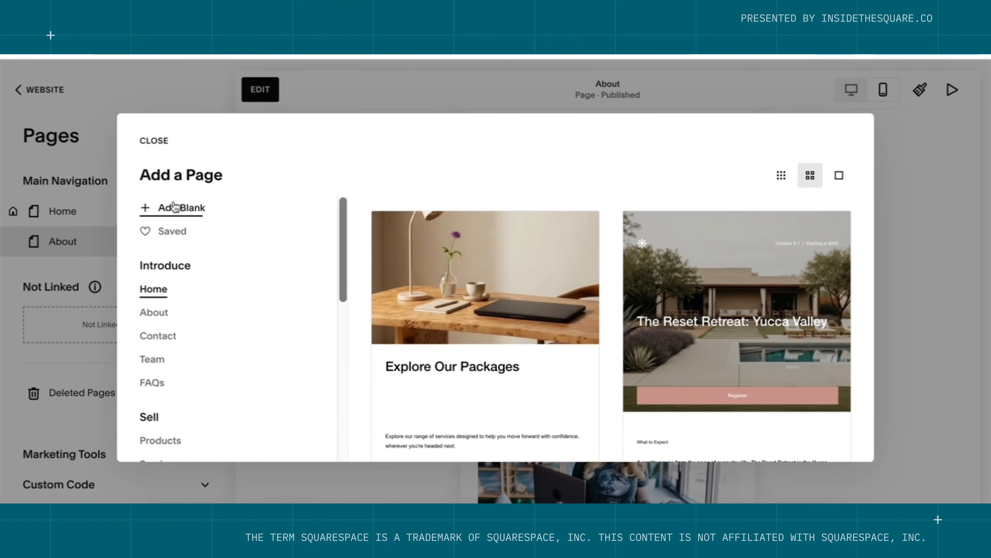
click(174, 208)
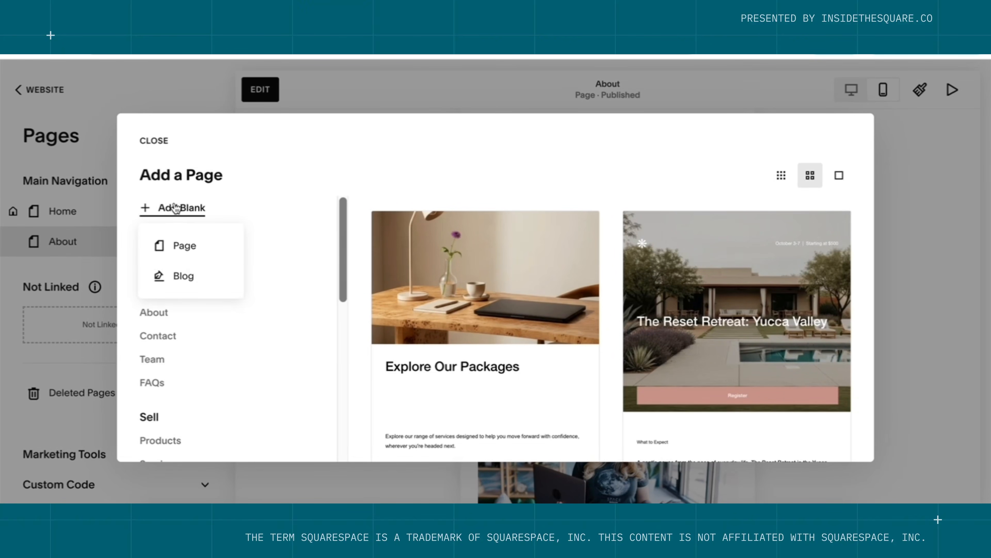
click(192, 256)
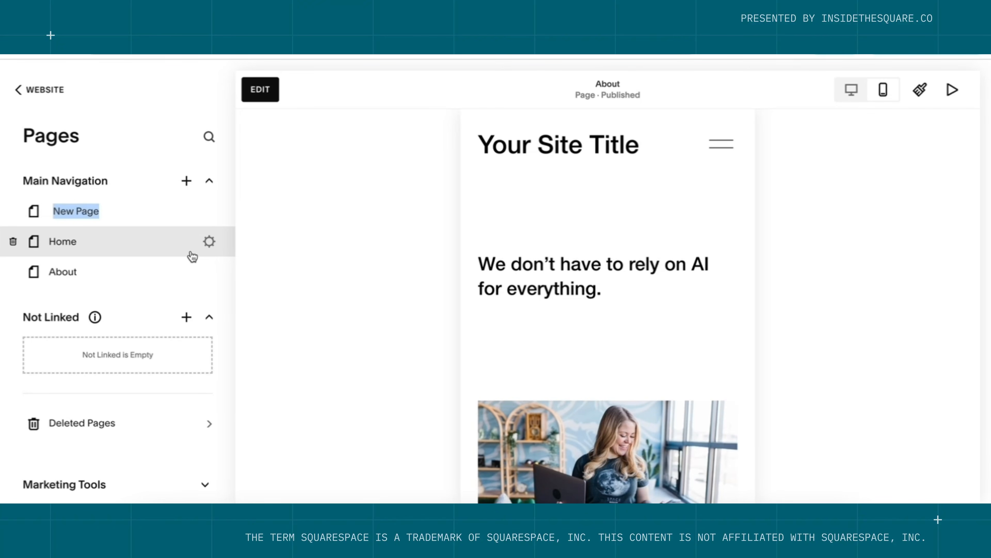
text(Servi)
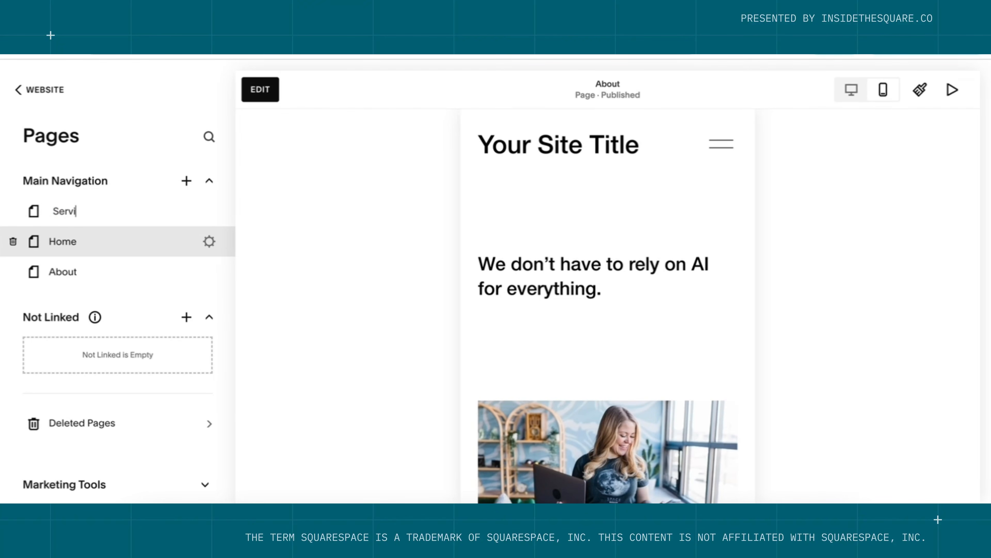
text(ces)
key(Return)
click(852, 91)
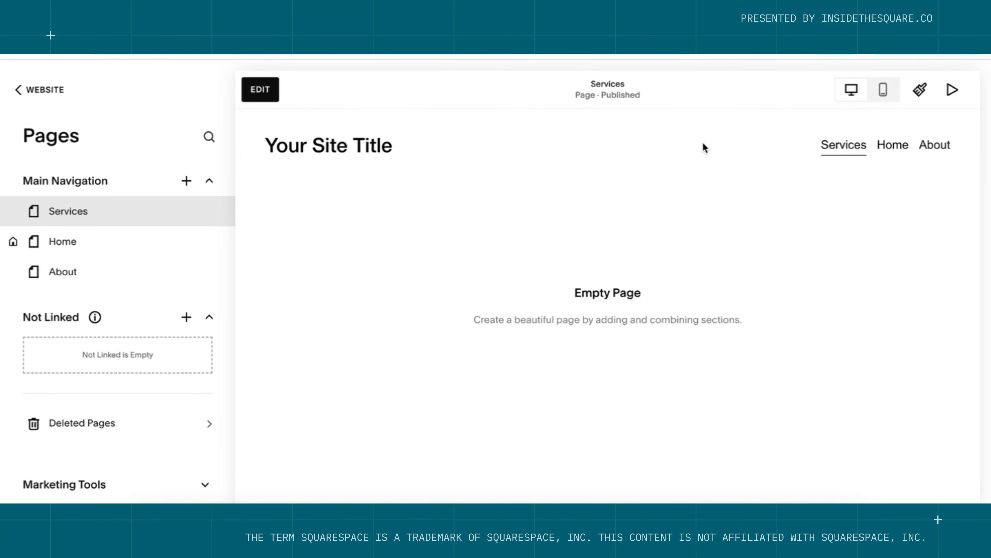
Drag Services below About in the Pages panel and add a blank section to the Services page.
drag(75, 217, 80, 277)
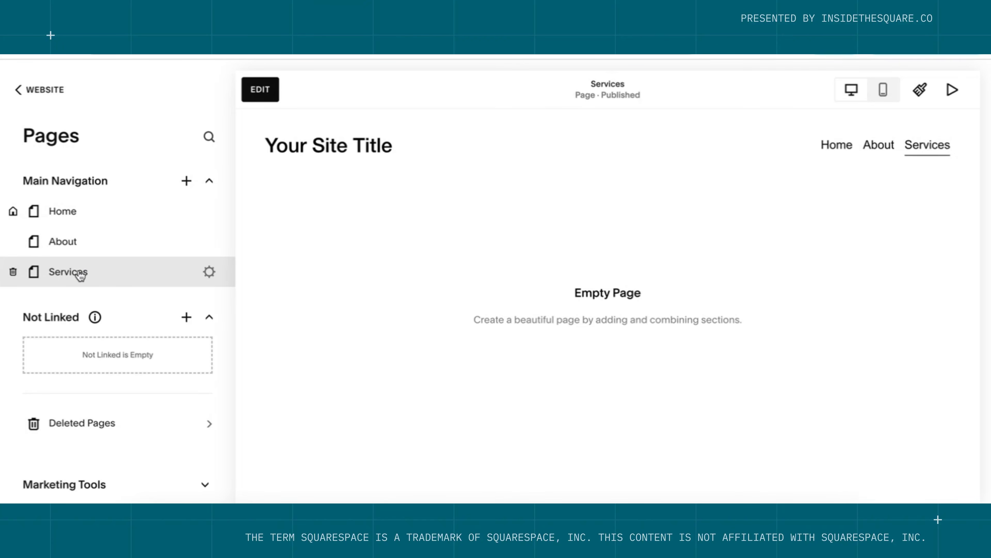
click(267, 90)
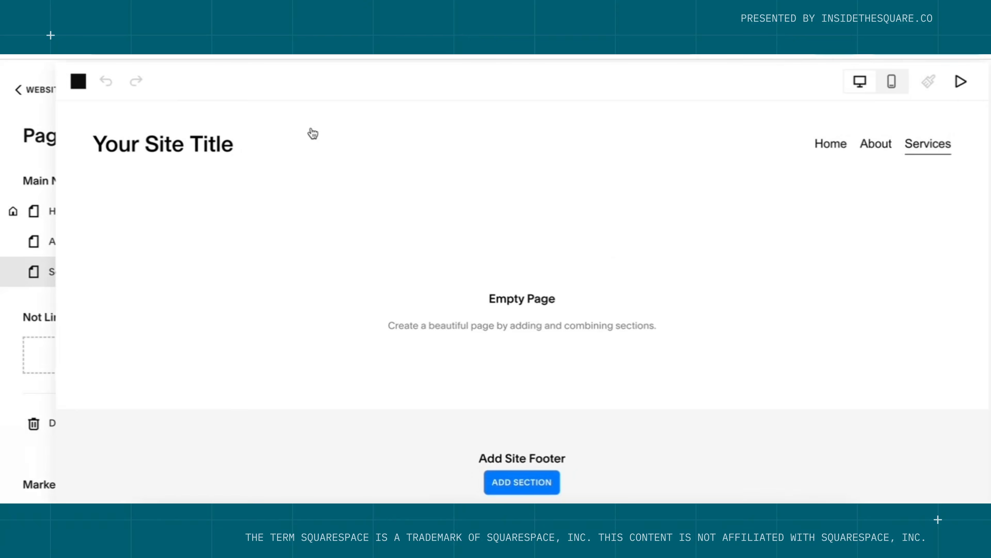
click(503, 331)
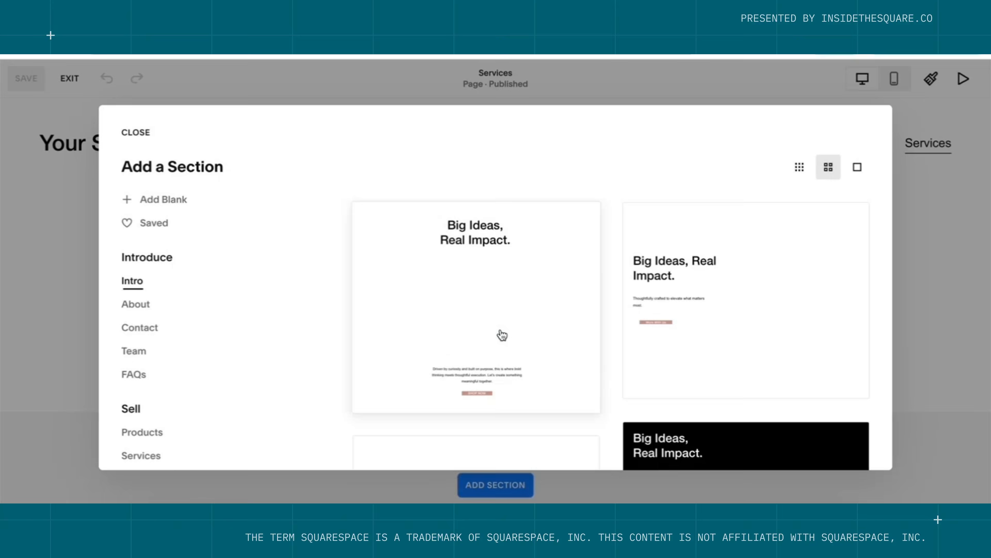
click(168, 202)
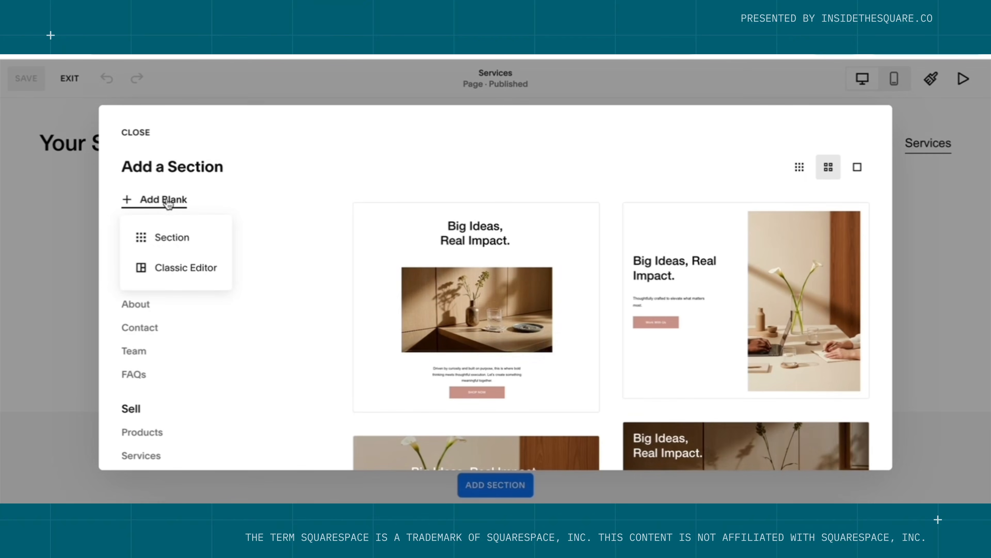
click(191, 238)
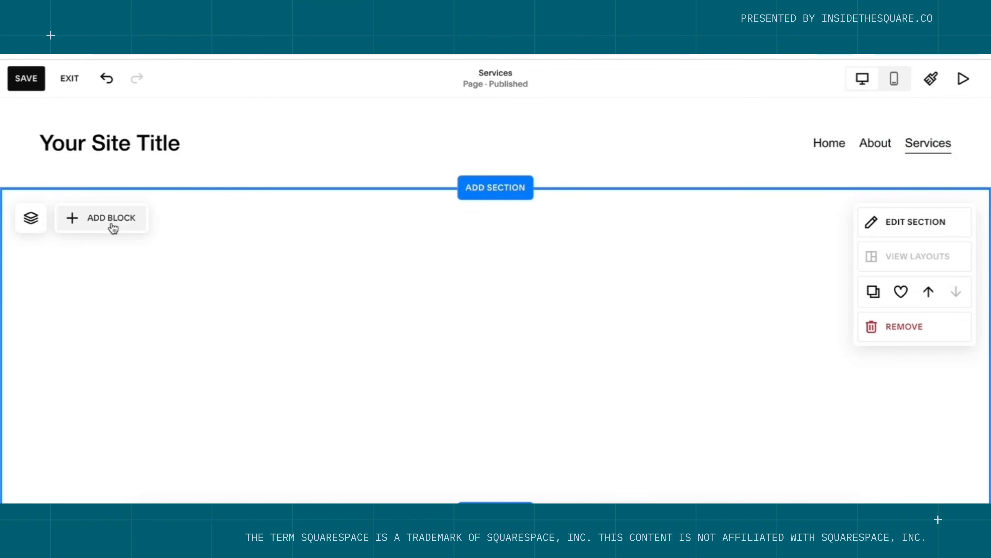
click(111, 221)
Add a text block titled 'Squarespace Strategy Session' with a line about booking 1:1 expert time.
click(84, 298)
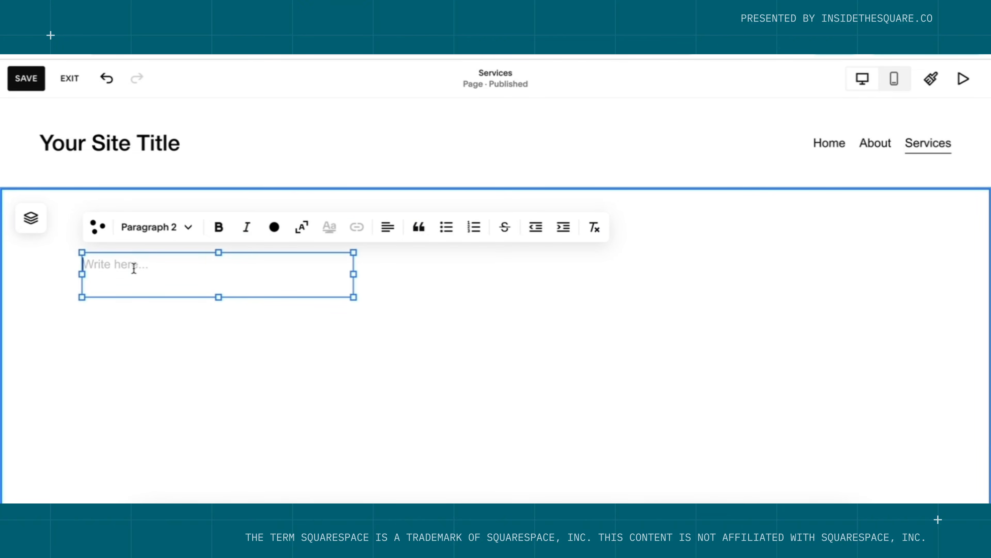
text(Squarespace S)
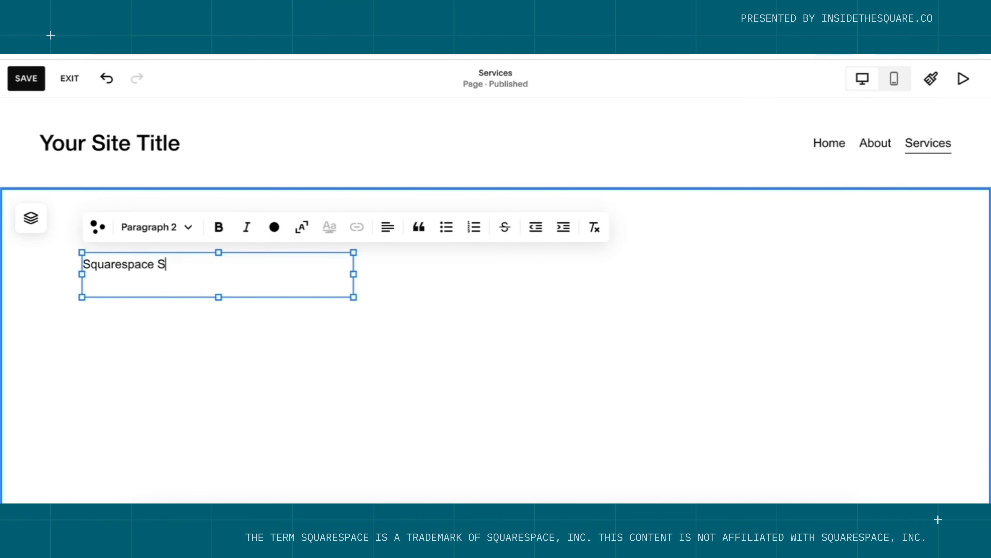
text(trategy Session)
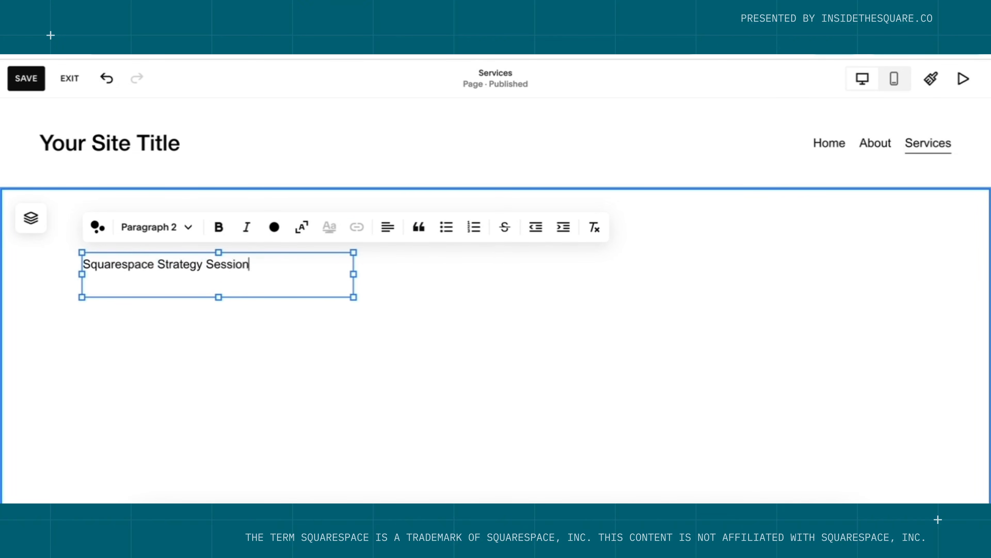
key(Return)
text(Book 1:1 time wi)
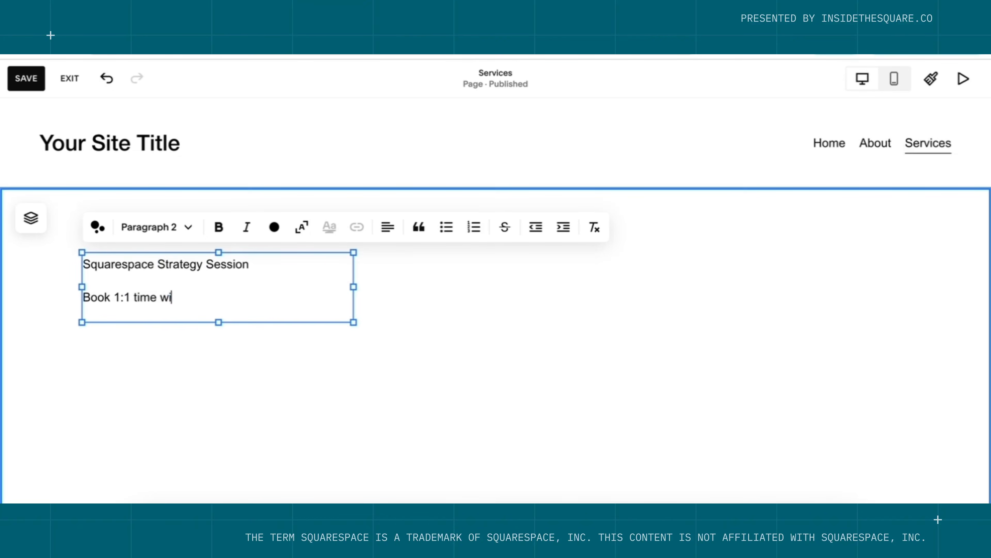
text(th Squarespace Expert )
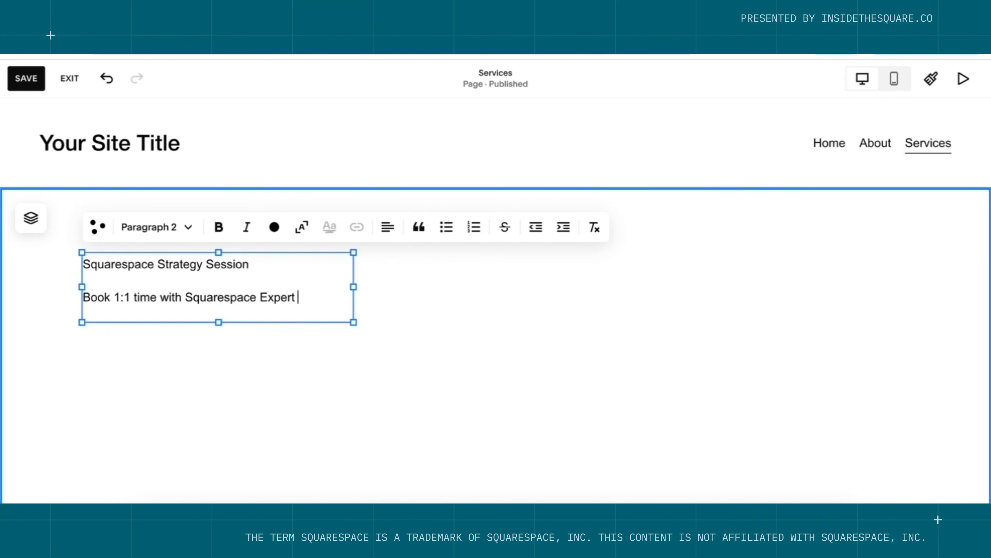
text(Becca Harpain from)
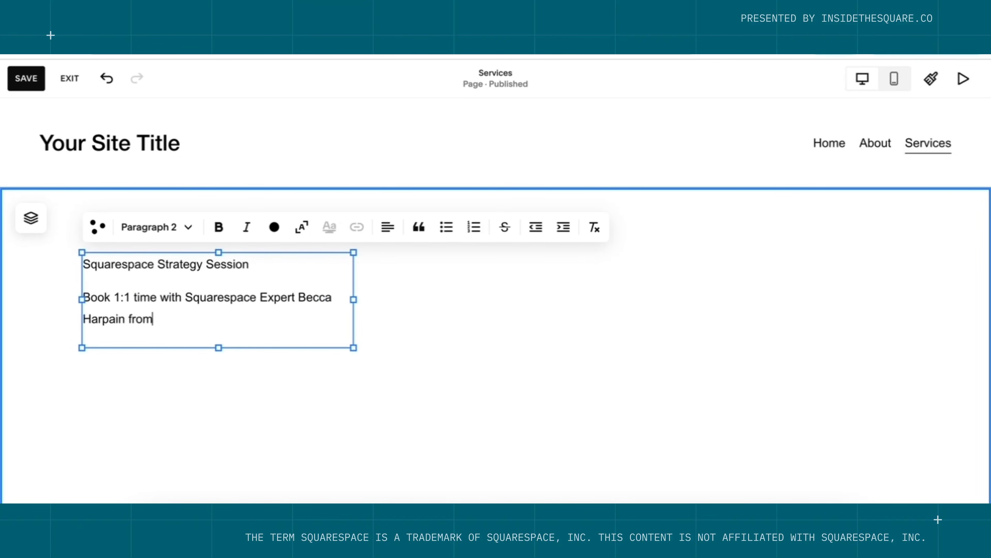
text( InsideTheSquare)
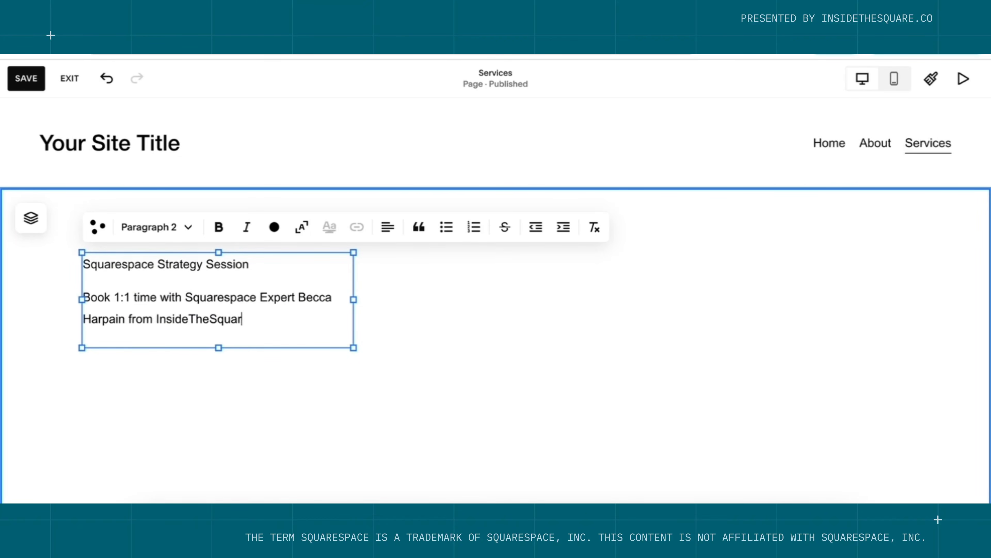
Make the title Heading 1 and widen the text block to mid-page.
click(172, 228)
click(162, 268)
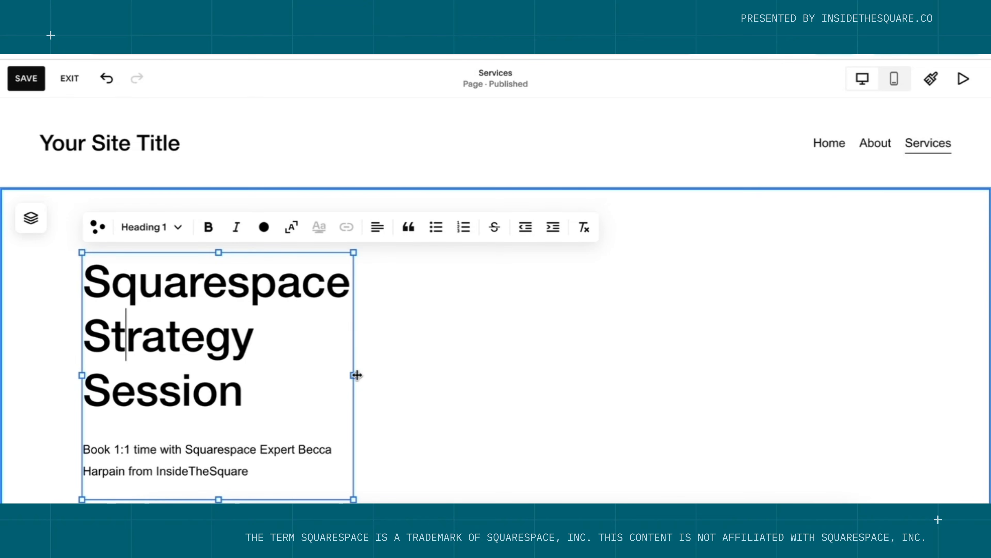
drag(354, 374, 494, 381)
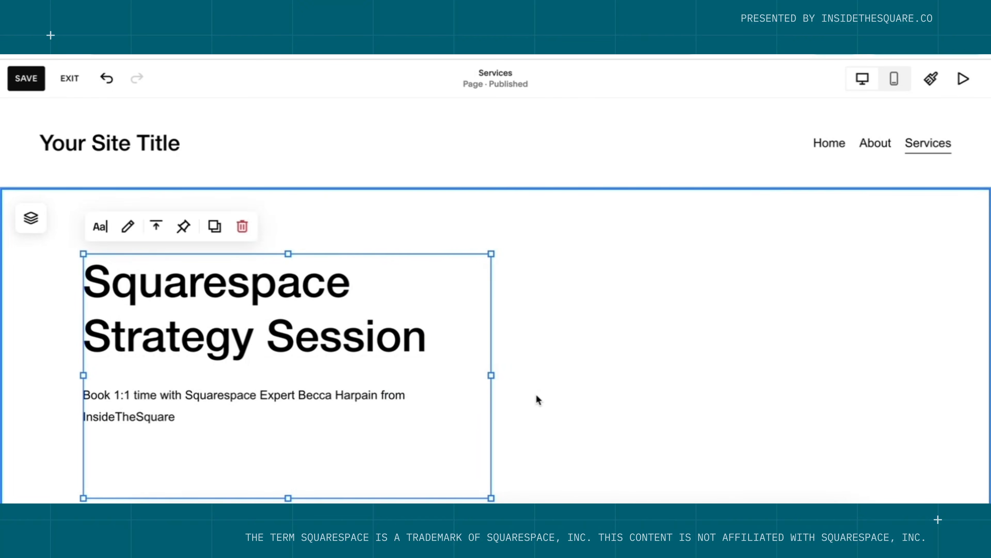
click(536, 395)
Add a button block beneath the booking description paragraph.
click(113, 219)
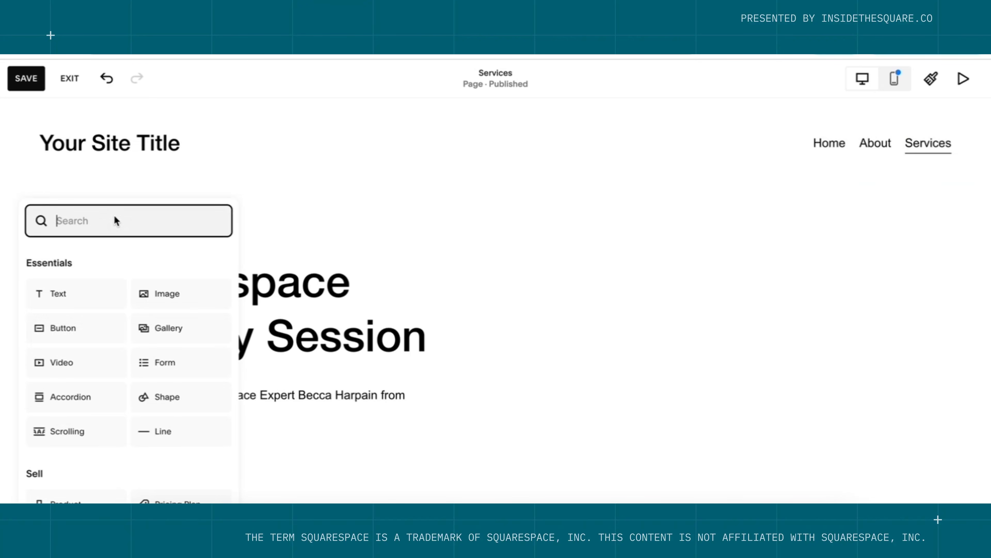
click(85, 330)
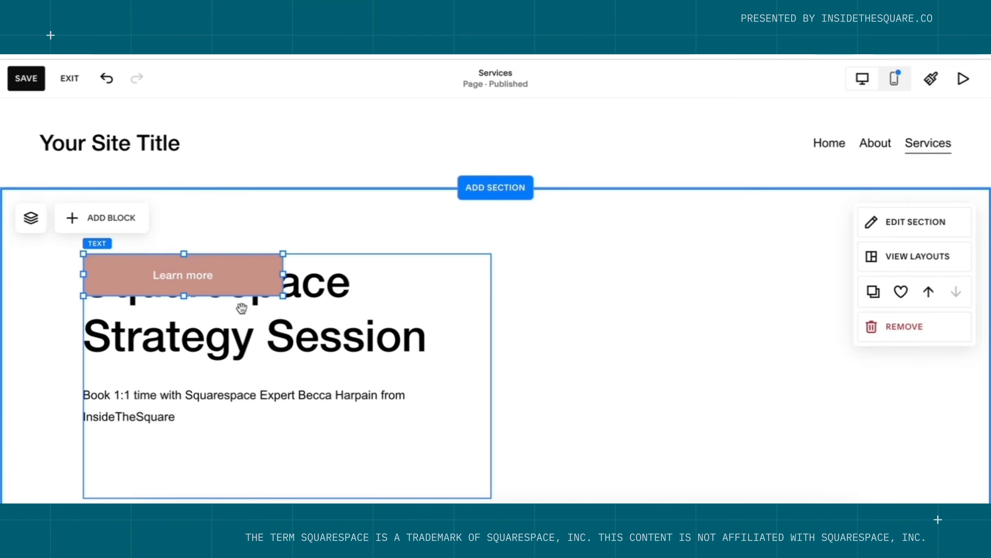
drag(247, 276, 253, 476)
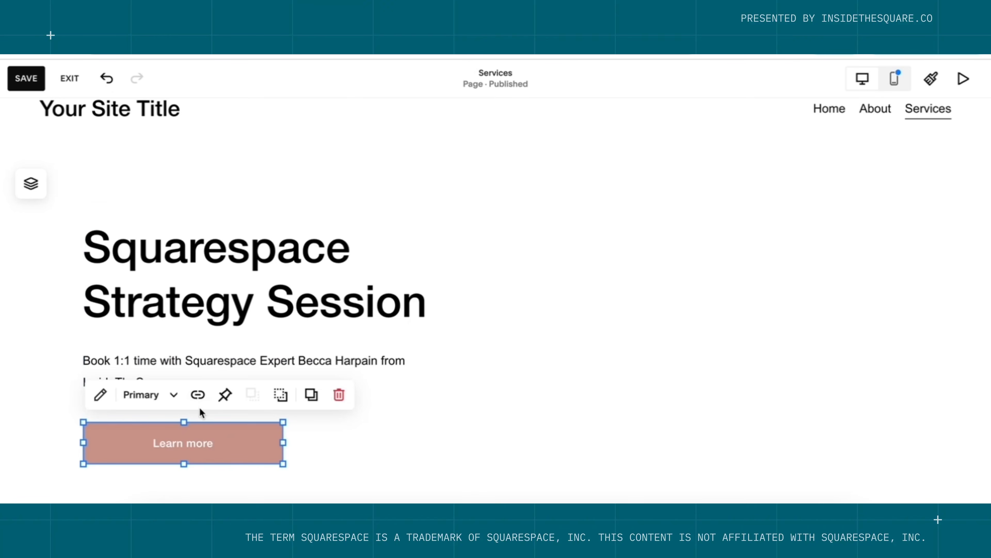
Relabel the button 'Book Now' and link it to the Calendly booking URL.
click(101, 395)
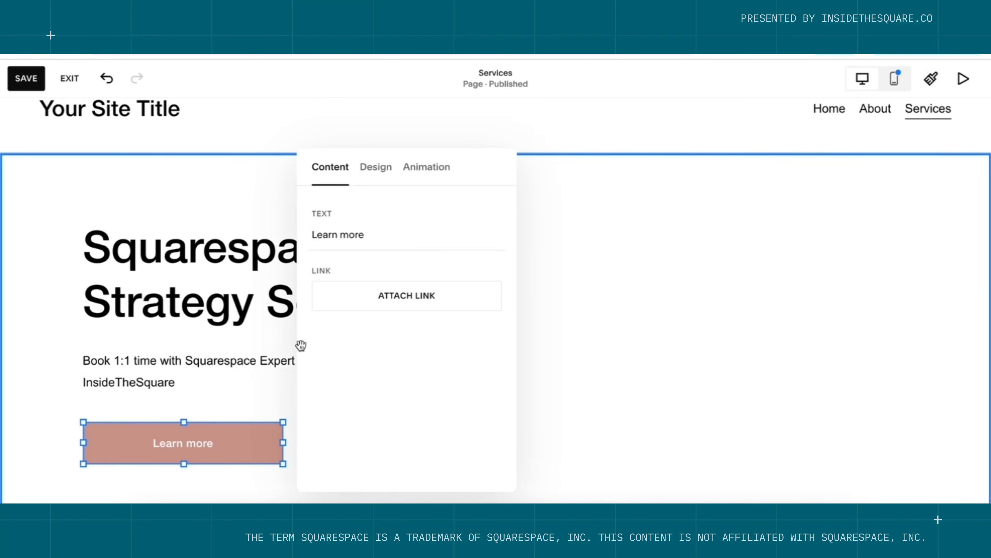
triple_click(401, 226)
text(Book)
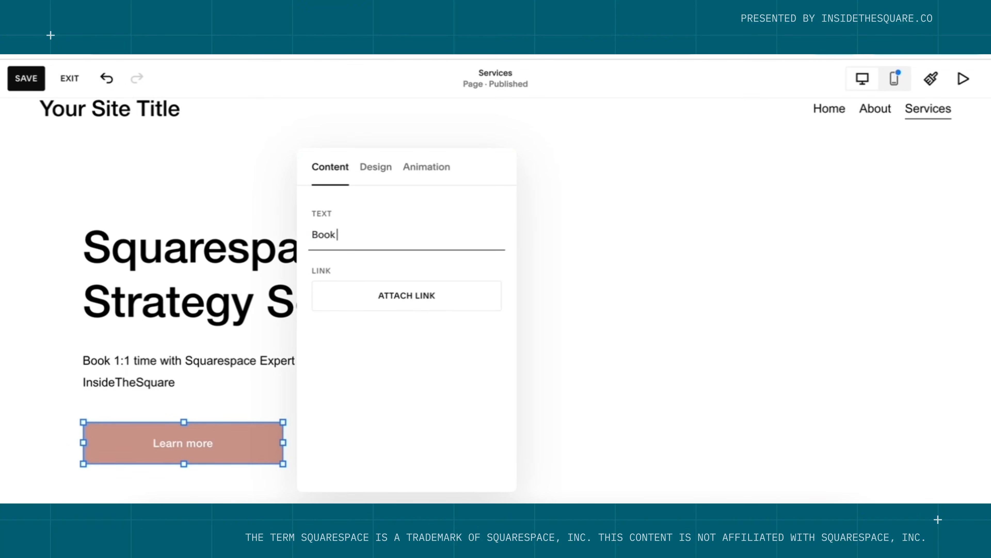
text( Now)
click(423, 297)
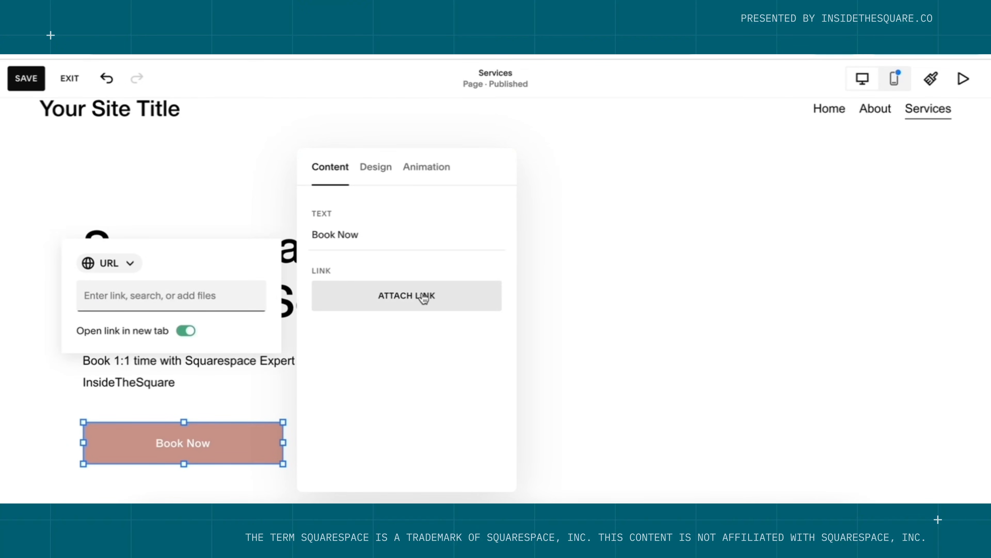
key(ctrl+v)
key(Return)
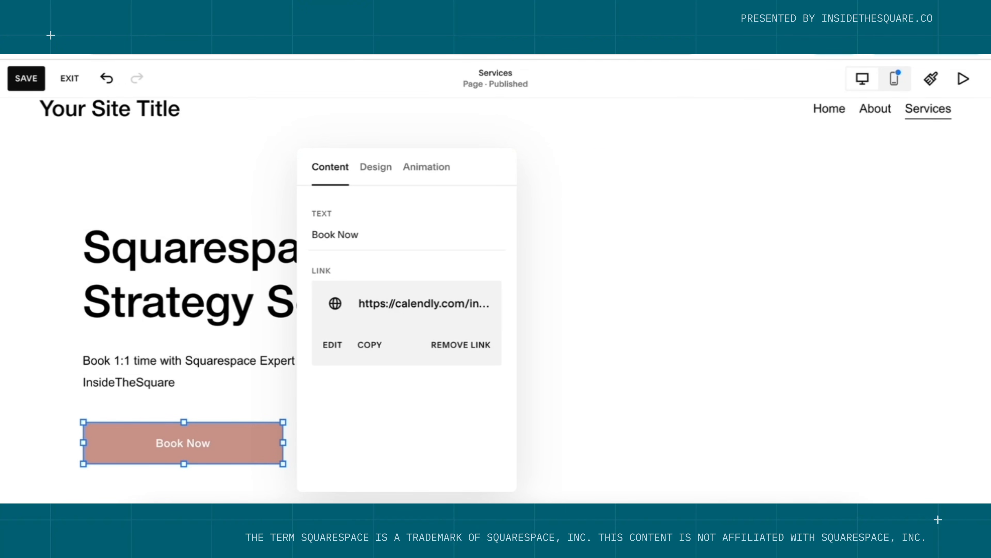
click(732, 316)
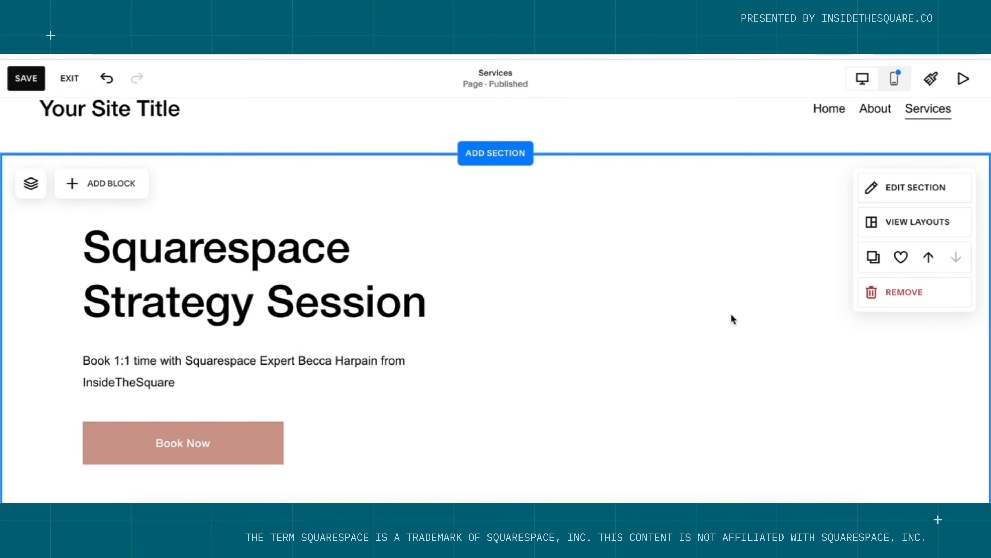
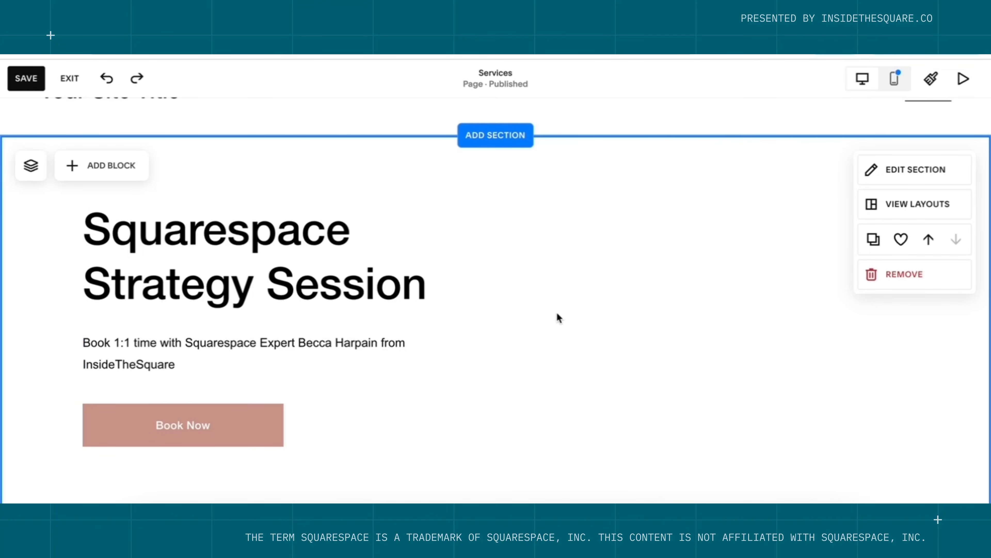
Move the heading text block and Book Now button to mid-section, with the text center-aligned.
drag(380, 288, 606, 291)
click(512, 288)
key(ctrl+a)
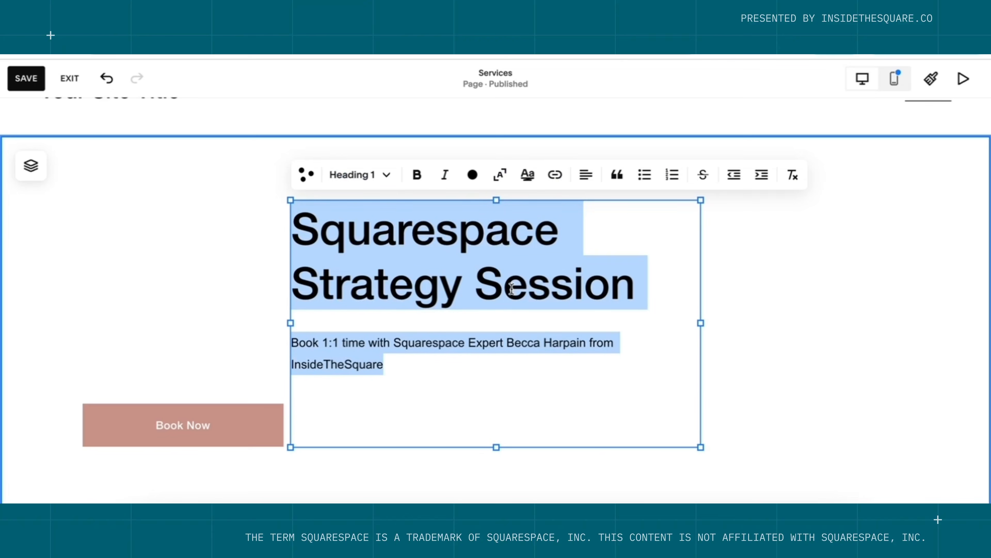
click(587, 175)
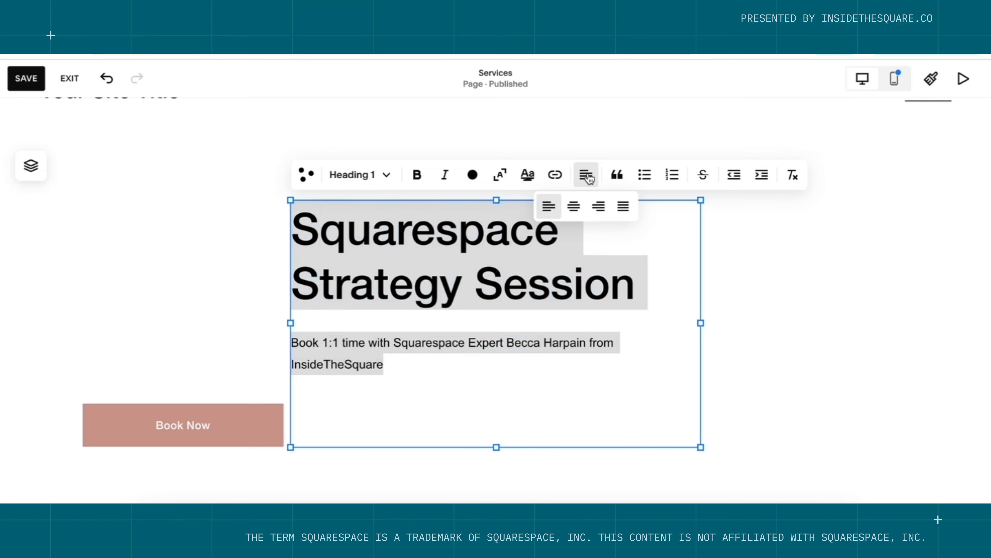
click(574, 205)
click(191, 346)
drag(184, 425, 486, 433)
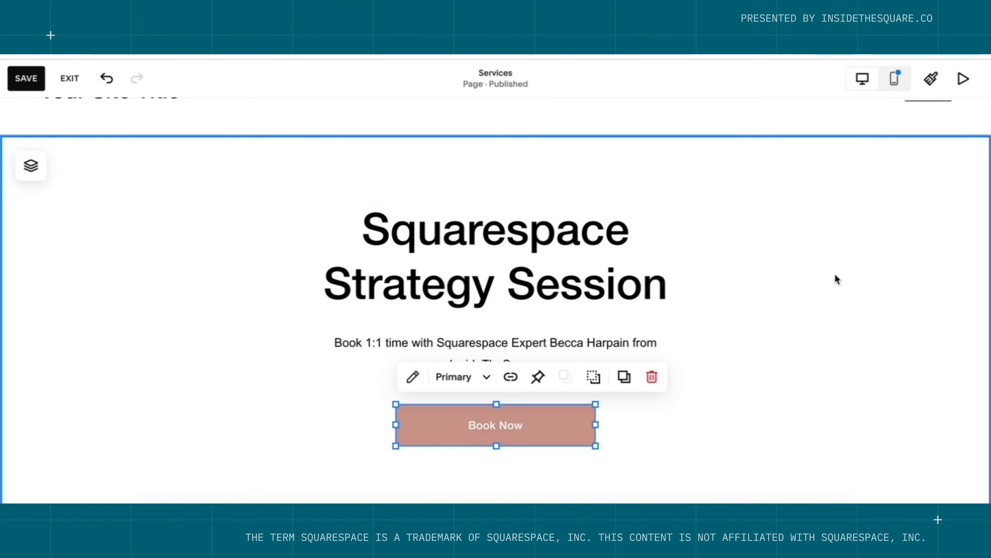
click(835, 278)
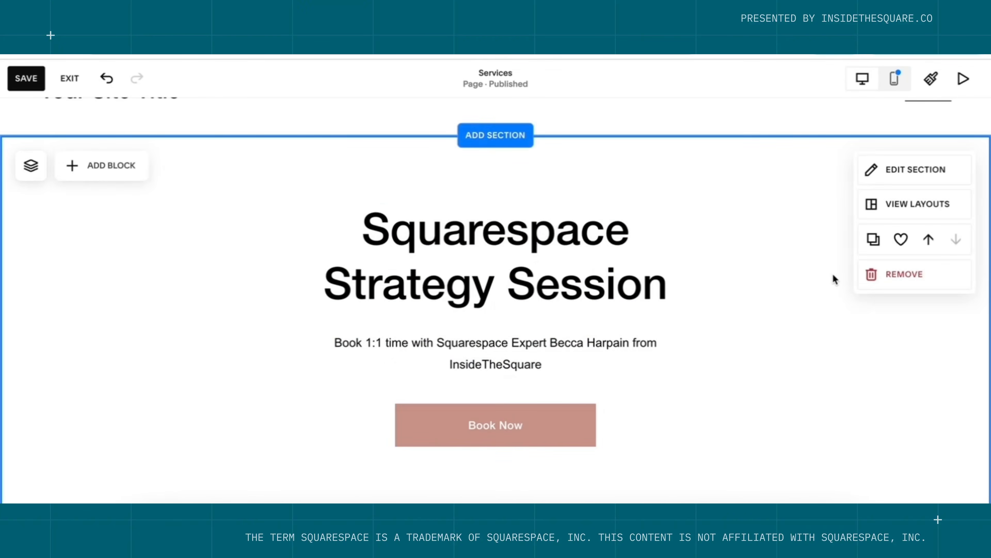
Set the section background to a photo chosen from My Library.
click(926, 179)
click(843, 191)
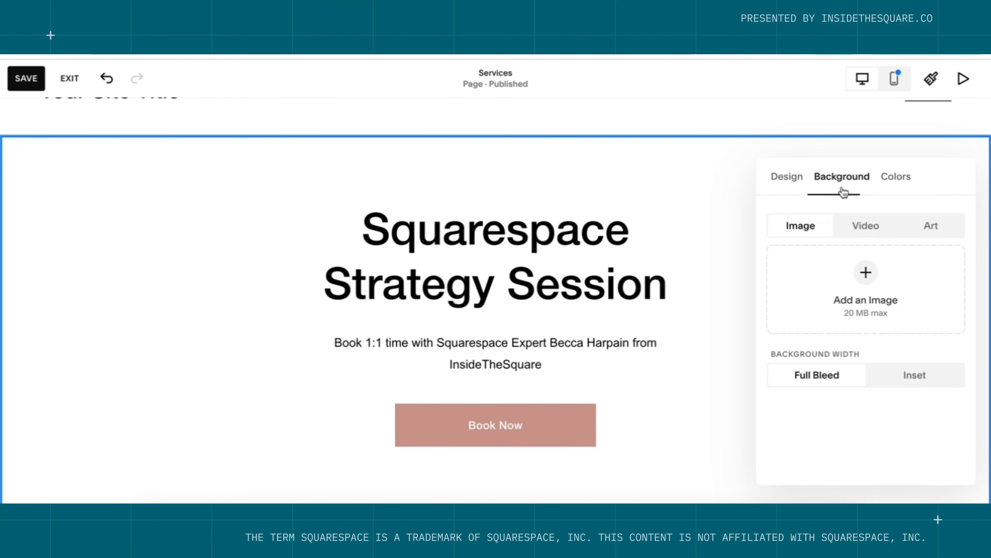
click(866, 273)
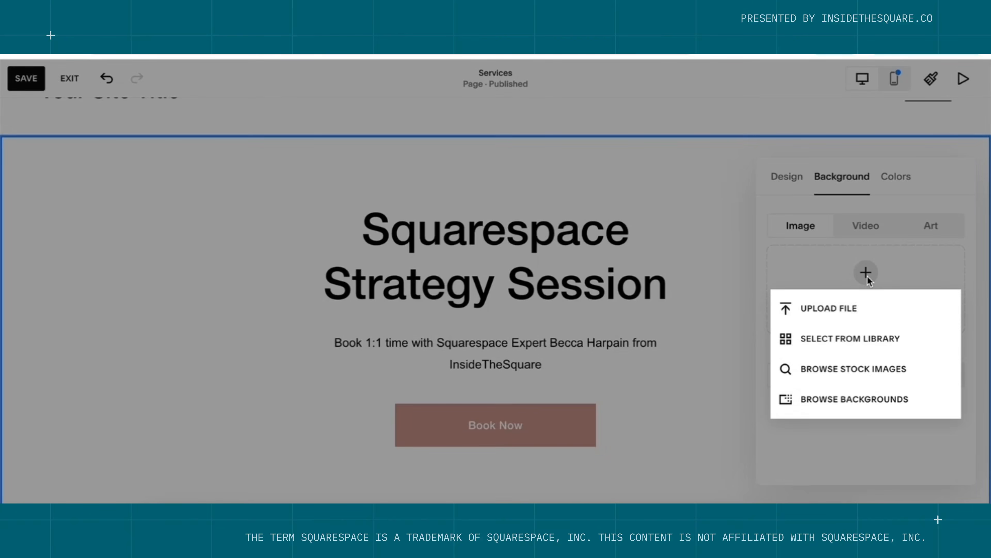
click(867, 336)
click(378, 240)
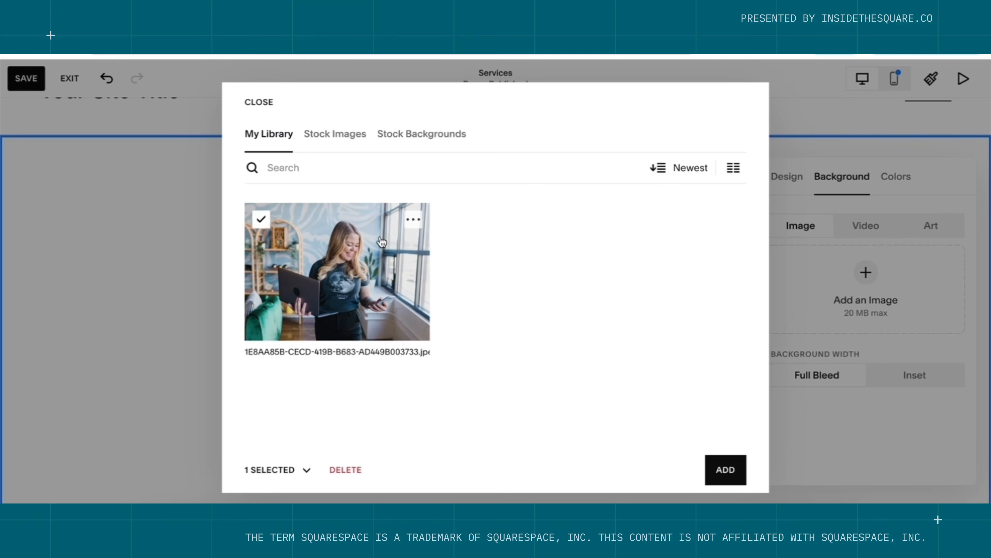
click(727, 470)
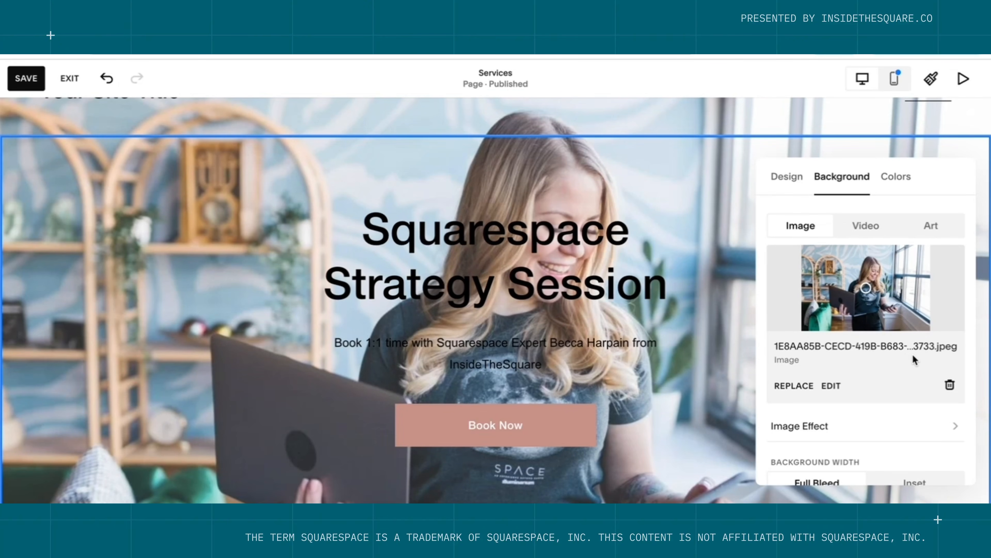
Apply the Darkest 1 colour theme to the section.
click(908, 180)
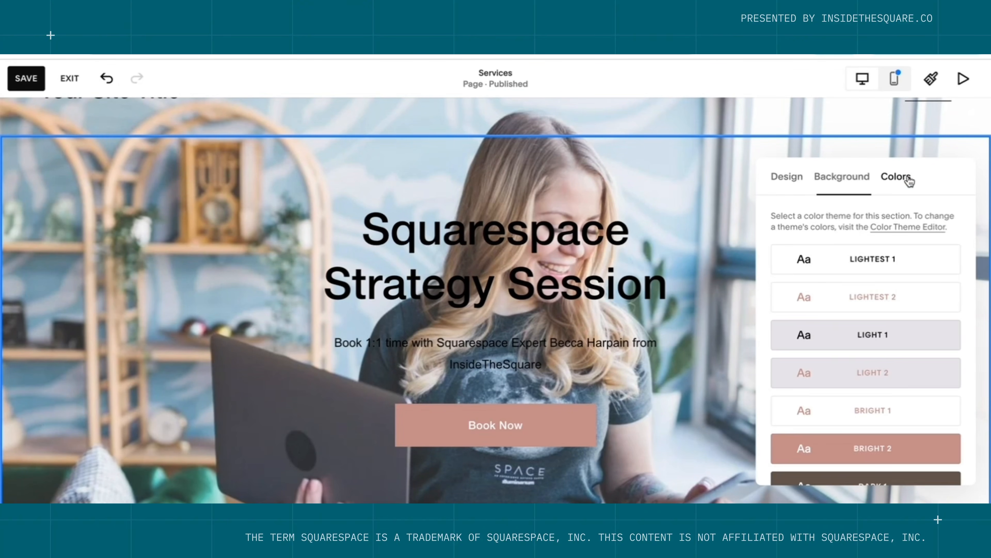
scroll(879, 382, down, 5)
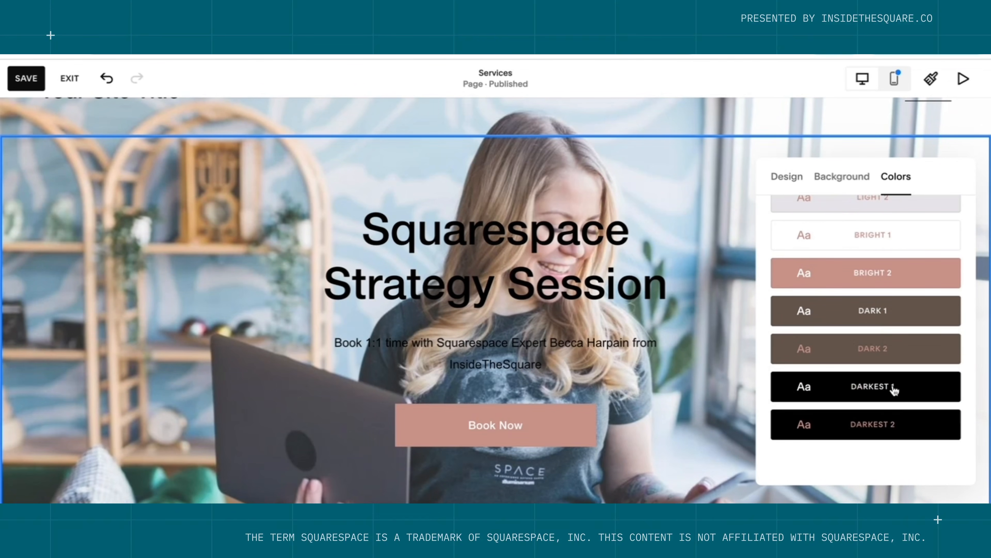
click(894, 390)
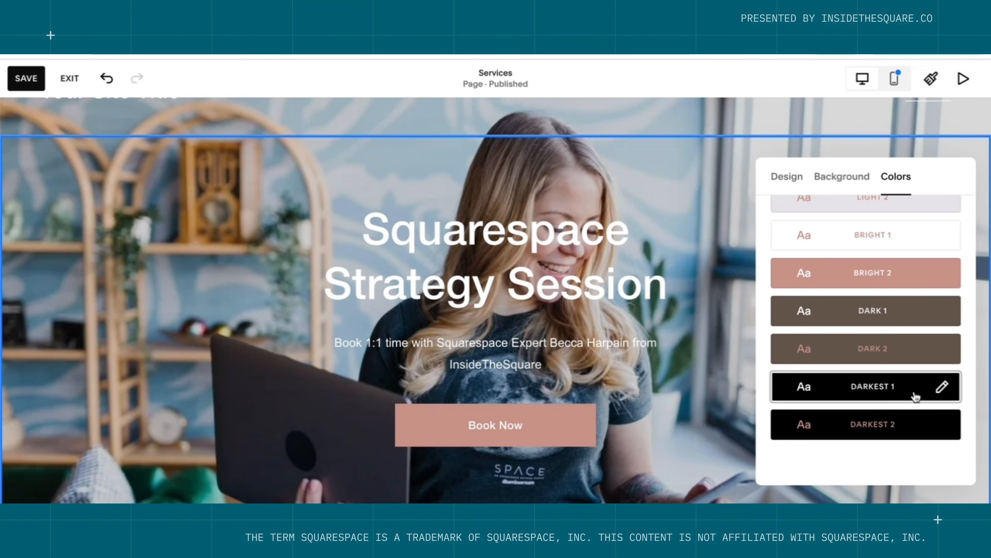
Darken the background photo with a 70% overlay opacity.
click(844, 178)
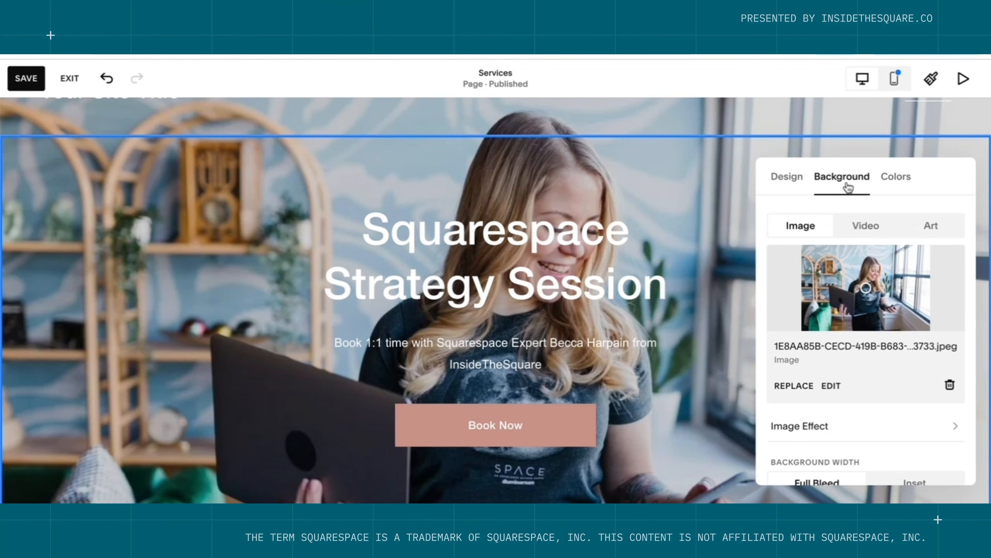
scroll(829, 321, down, 3)
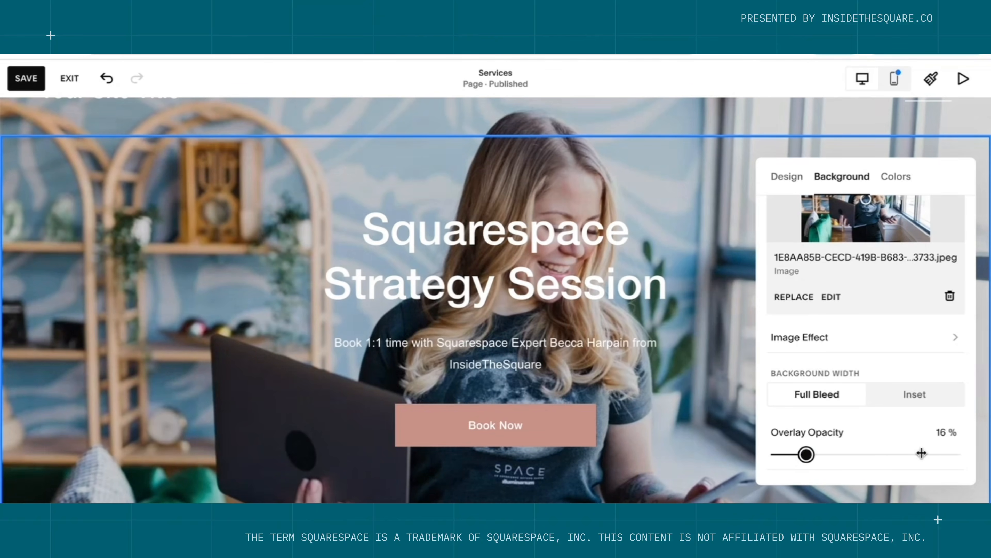
mouse_move(921, 454)
mouse_down()
mouse_move(938, 454)
mouse_move(917, 454)
mouse_up()
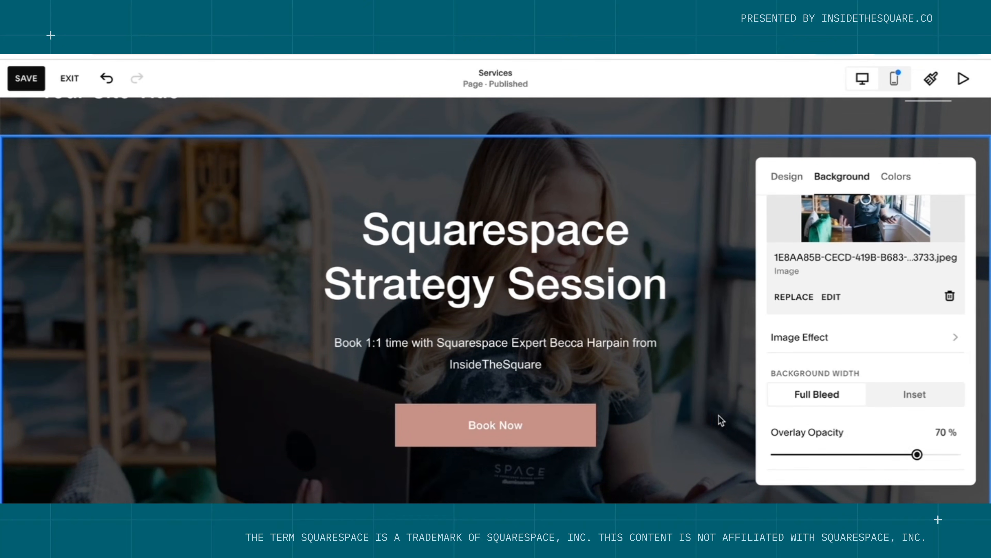
click(722, 477)
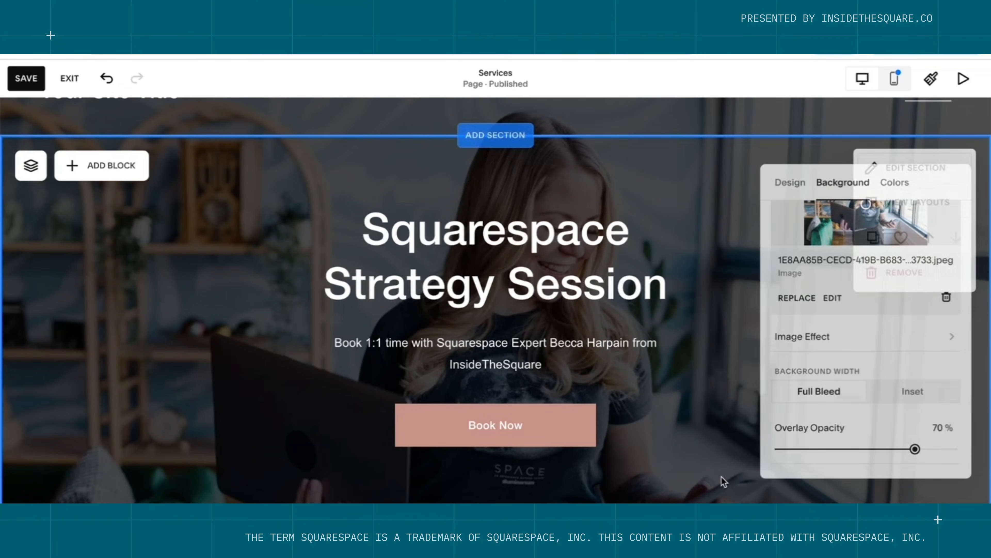
scroll(722, 476, down, 2)
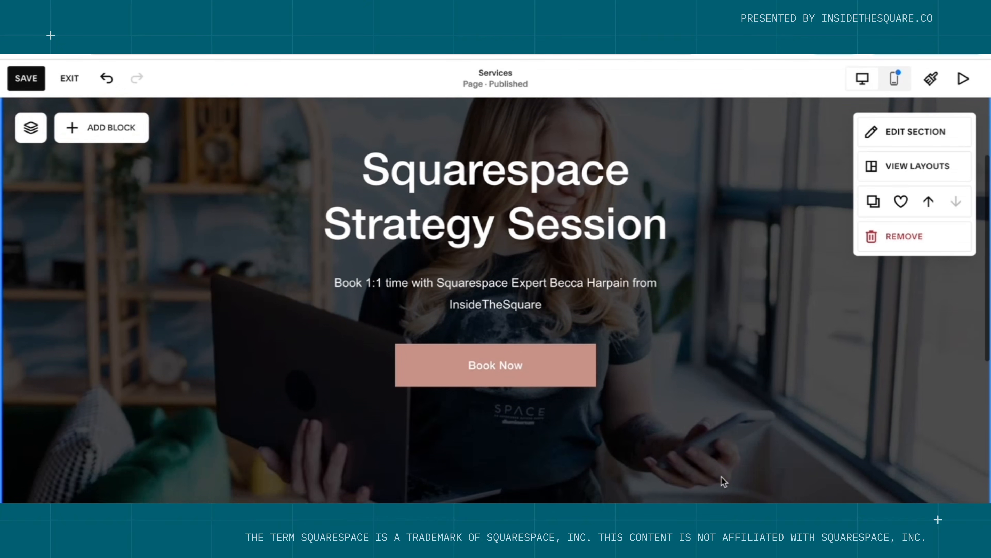
scroll(721, 477, up, 1)
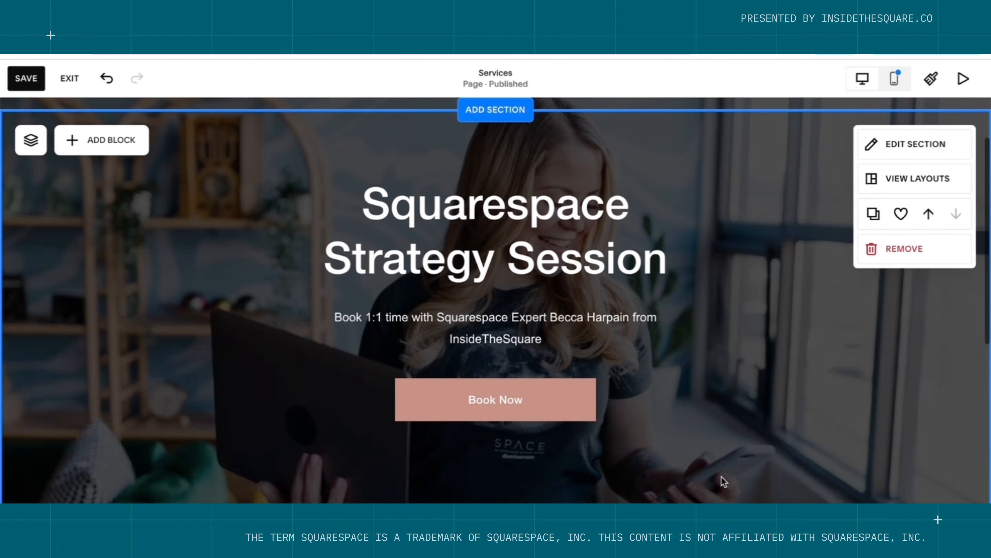
Add a shape block and resize it to frame the heading text.
click(123, 152)
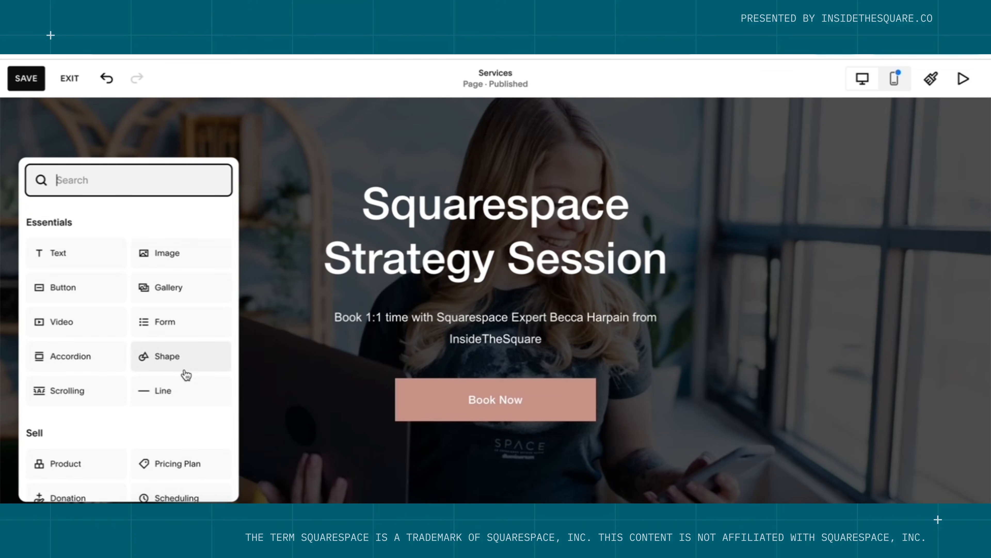
click(181, 363)
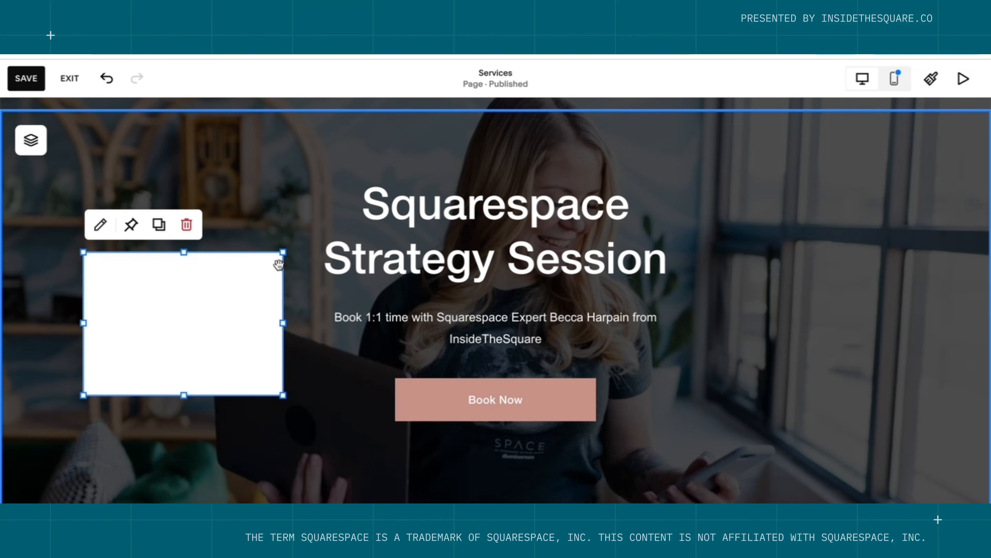
drag(284, 251, 700, 176)
drag(86, 395, 295, 401)
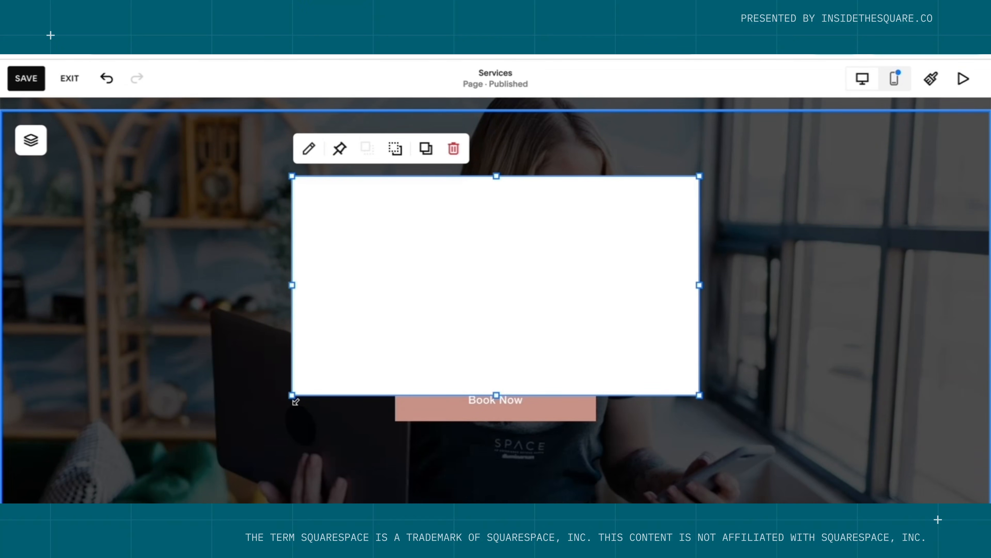
Give the shape a fully transparent fill and a thin solid outline.
click(306, 152)
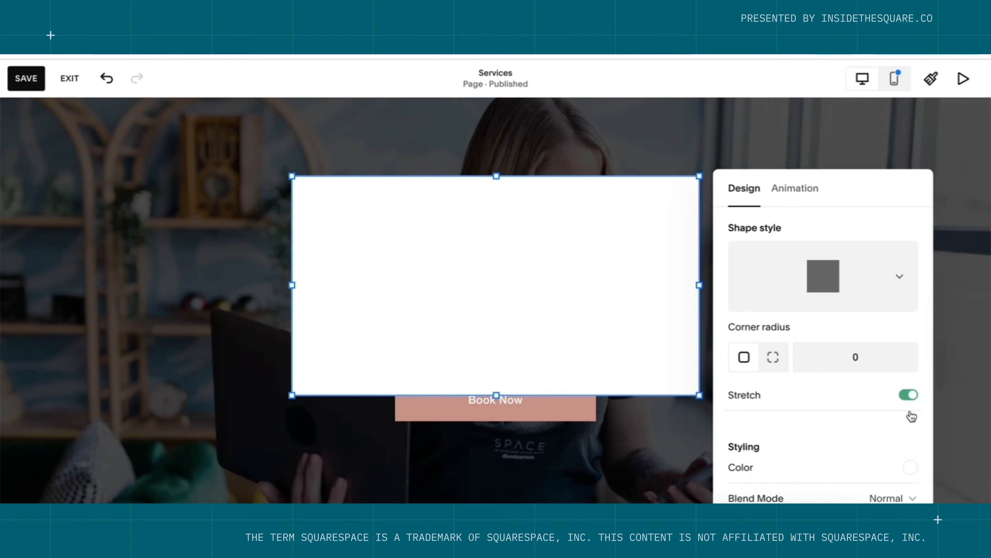
scroll(908, 449, down, 2)
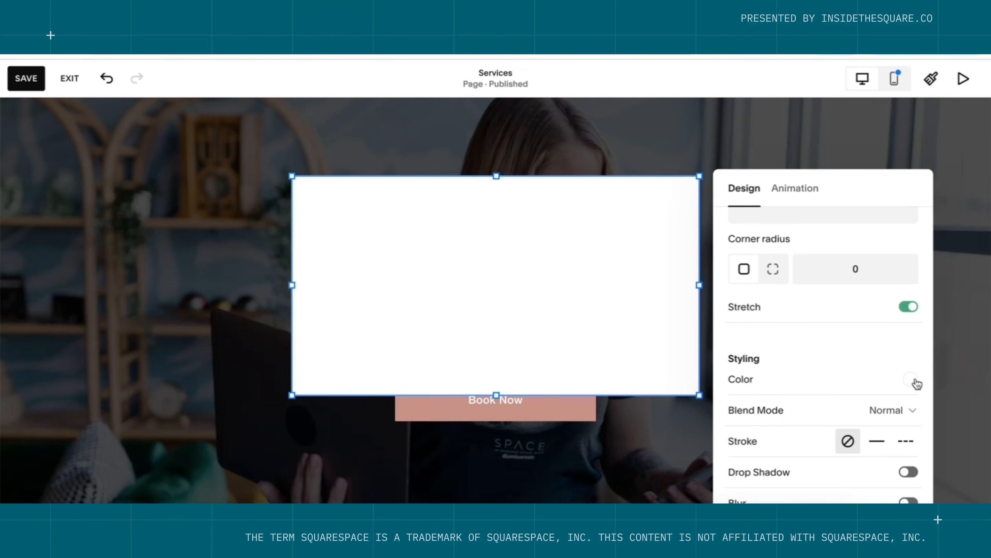
click(916, 383)
click(929, 310)
click(832, 244)
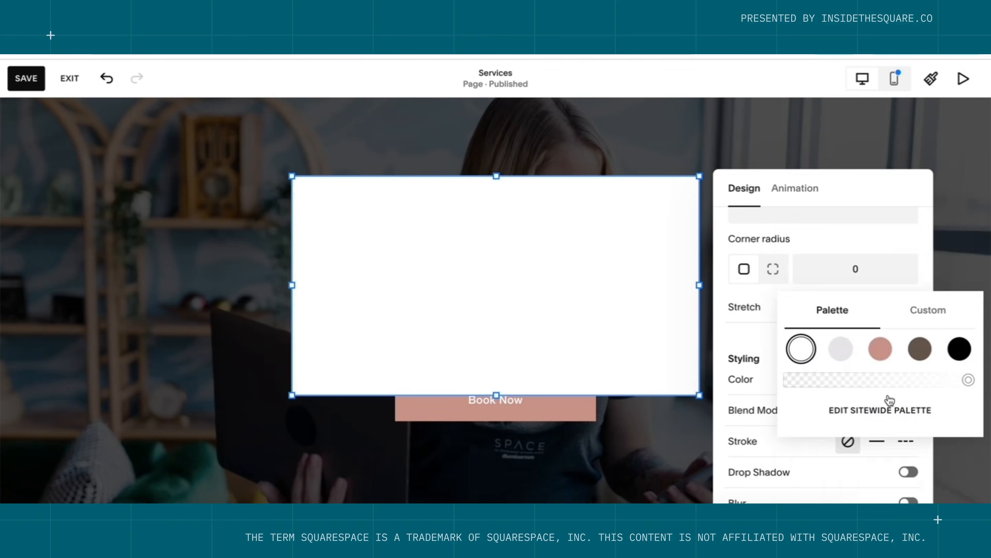
drag(968, 380, 770, 385)
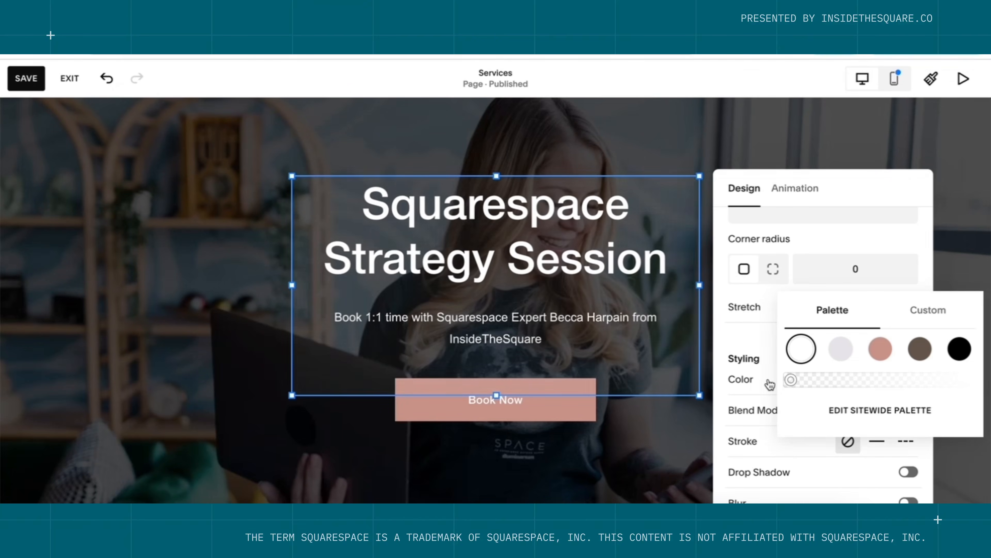
click(883, 445)
click(885, 447)
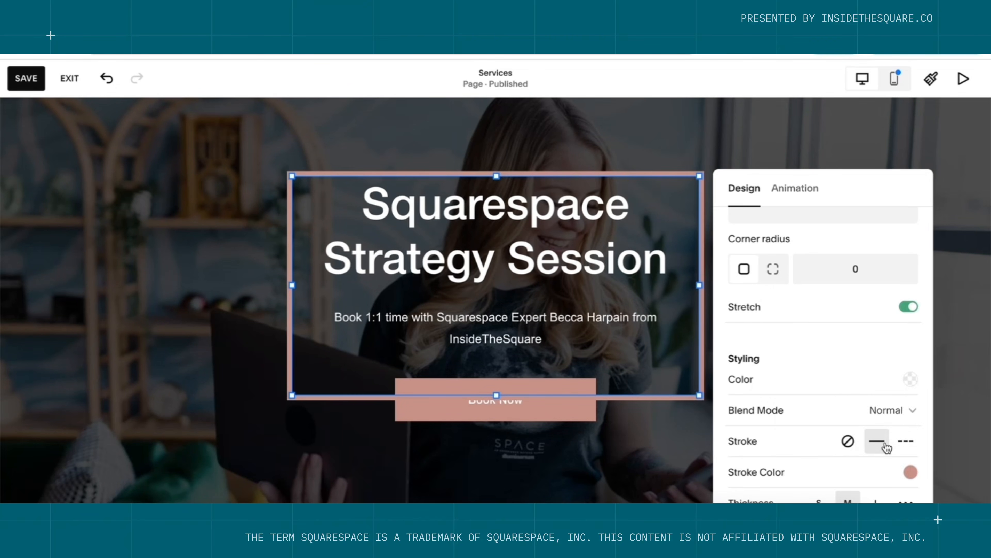
scroll(886, 447, down, 2)
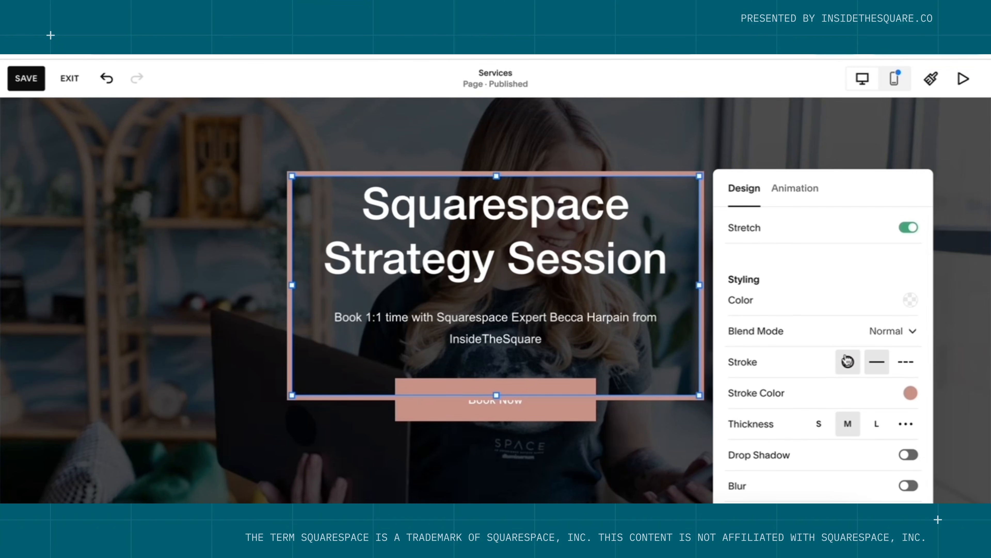
scroll(848, 361, down, 2)
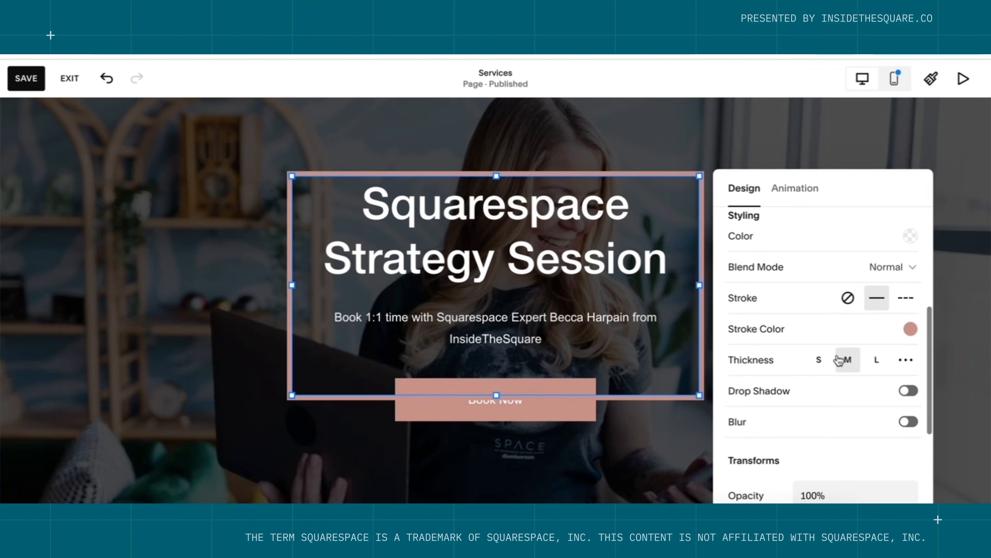
click(818, 359)
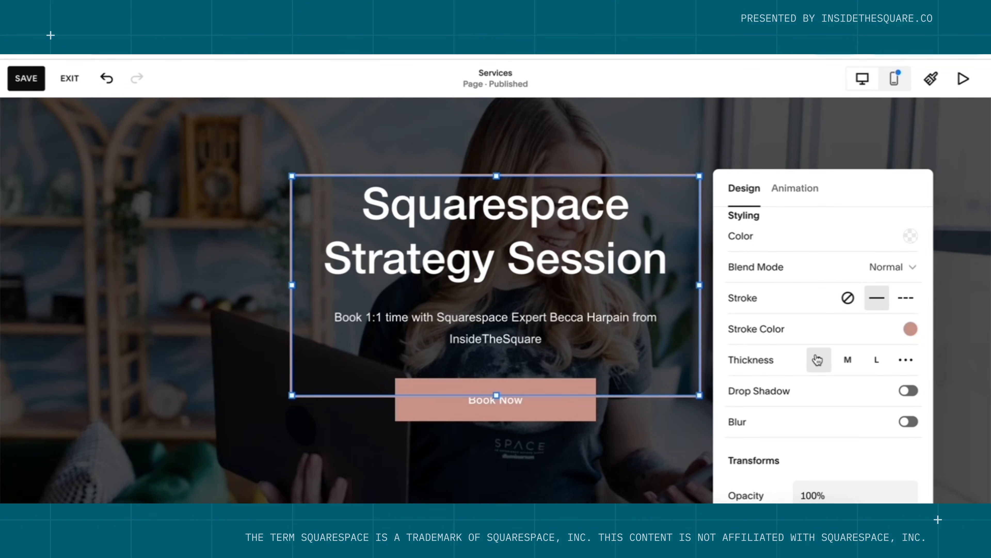
click(230, 219)
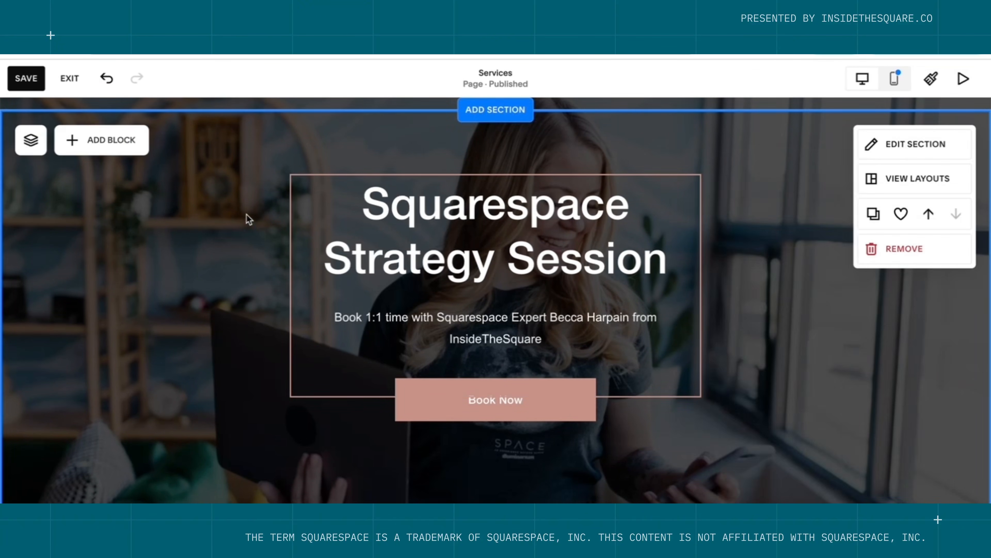
Send the Shape layer to the back in the Layers list.
click(27, 139)
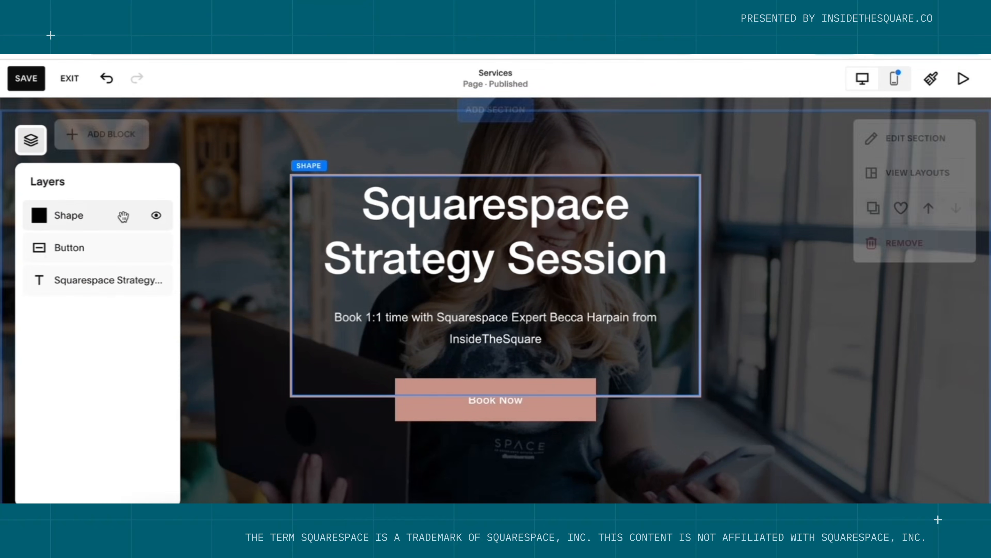
drag(104, 219, 115, 291)
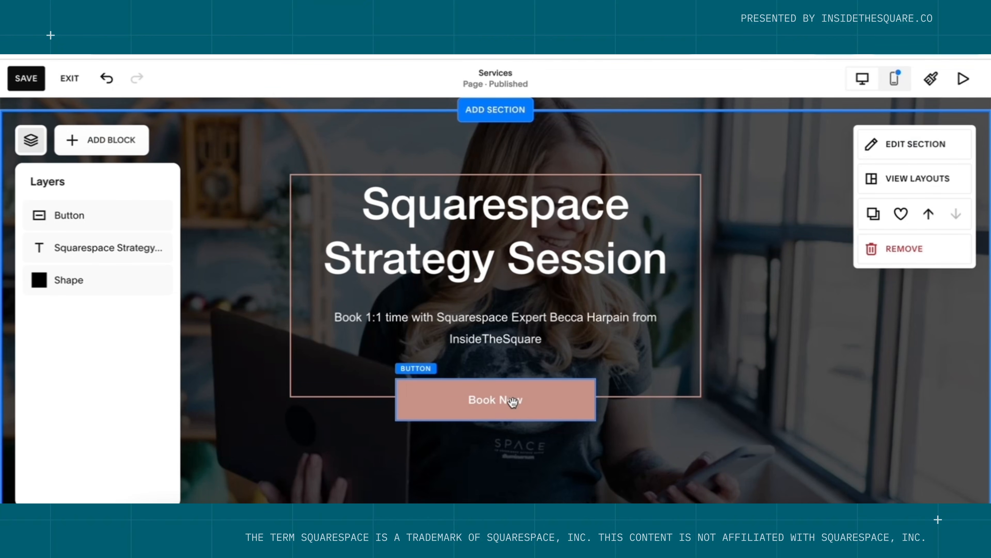
click(787, 425)
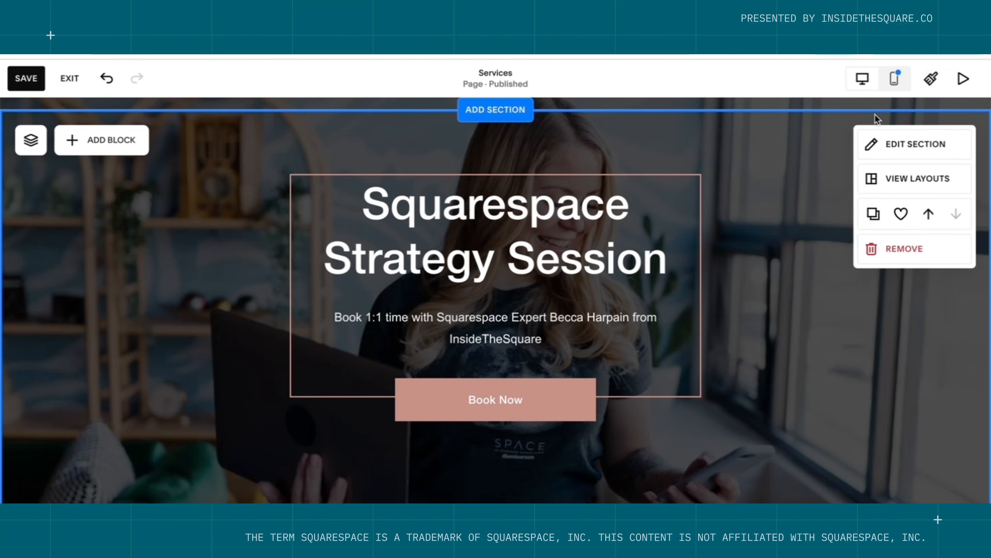
In mobile view, stretch the frame down around the text and send it behind other layers.
click(896, 79)
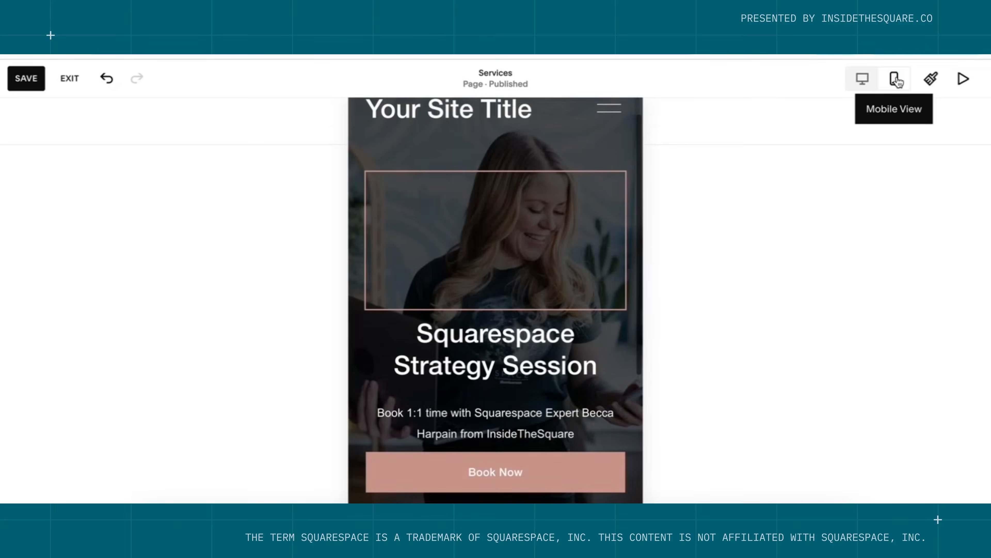
click(505, 303)
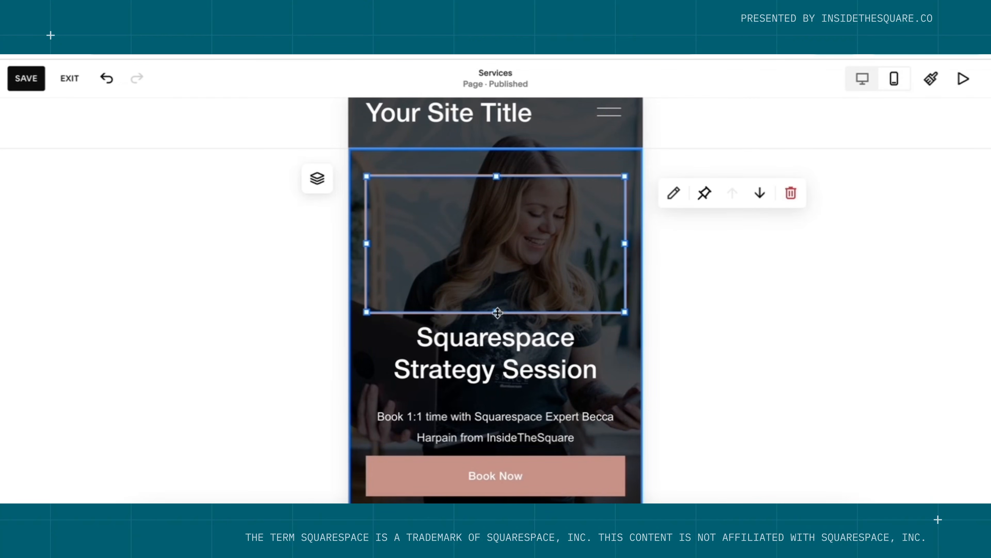
drag(498, 312, 498, 433)
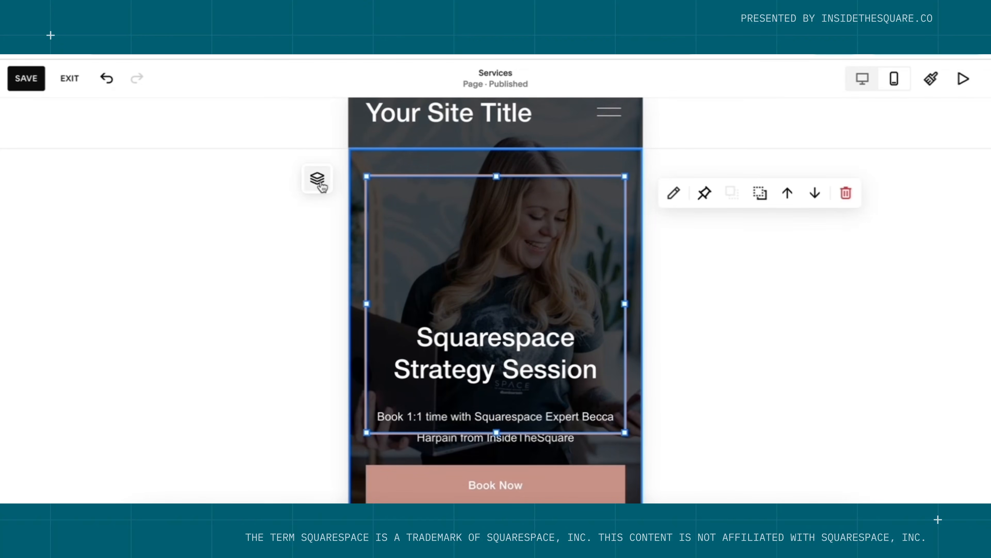
click(316, 181)
drag(374, 255, 376, 336)
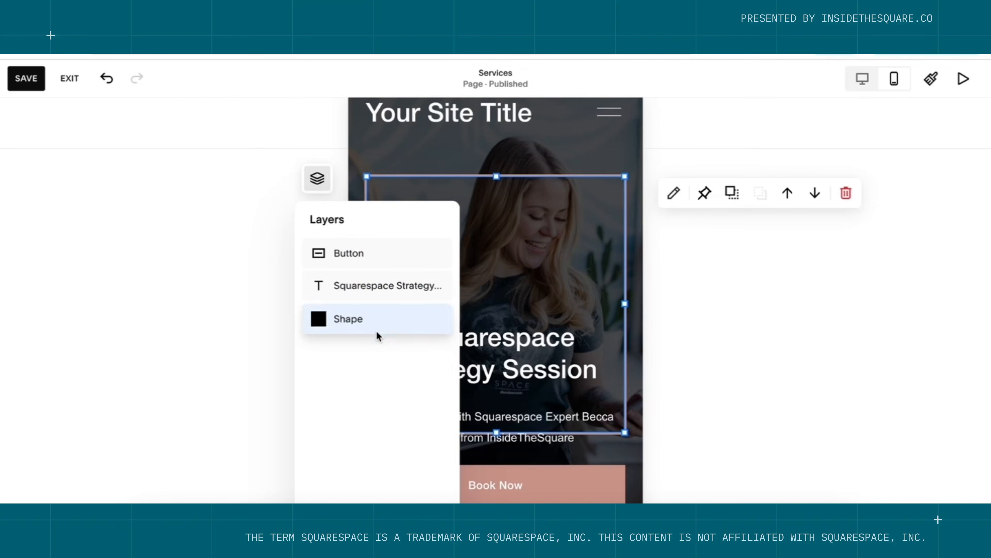
click(803, 449)
Move the title and Book Now button inside the frame, narrow the button, shorten the section.
drag(524, 381, 533, 250)
drag(540, 499, 539, 396)
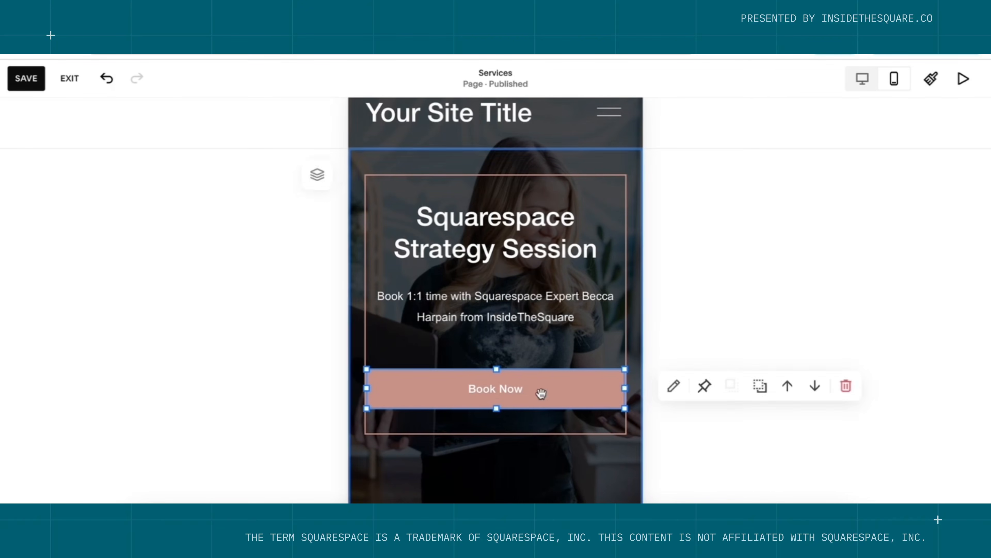
drag(625, 387, 587, 387)
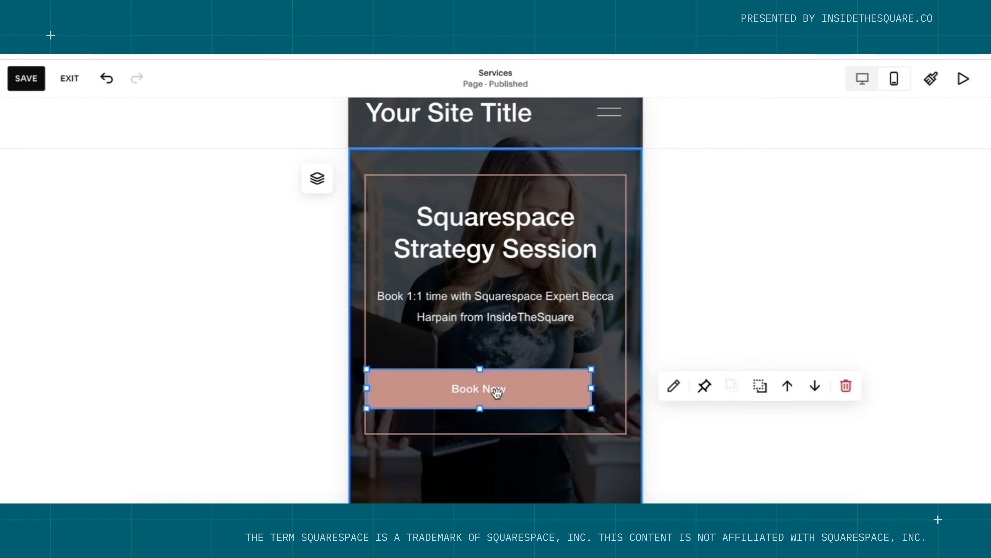
drag(372, 391, 400, 389)
click(543, 470)
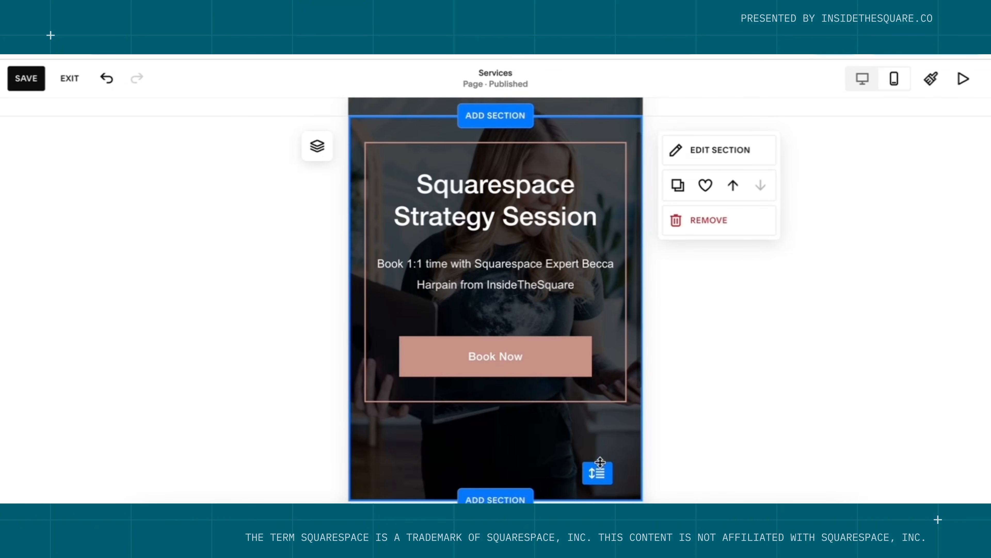
drag(586, 464, 598, 422)
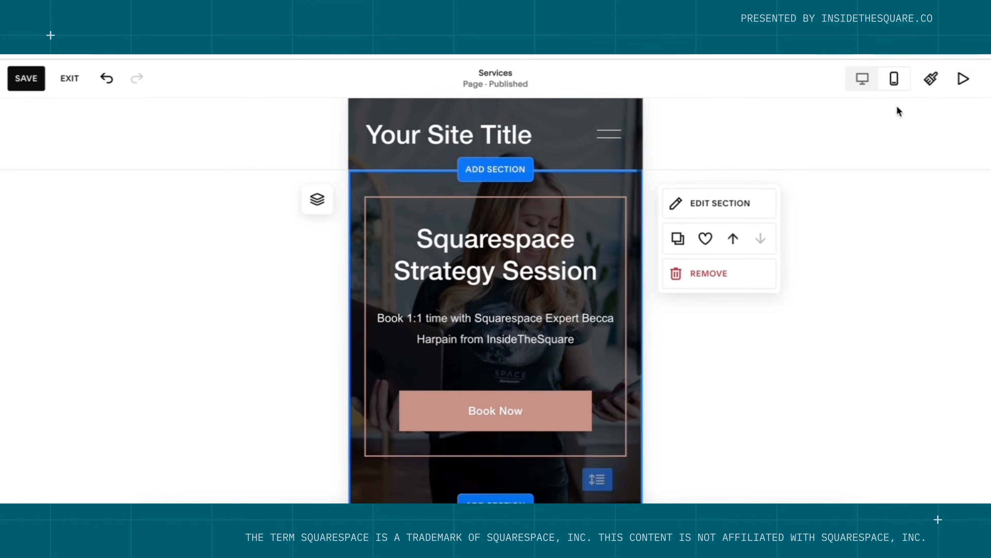
Save the page, return to desktop view and exit the editor.
click(22, 87)
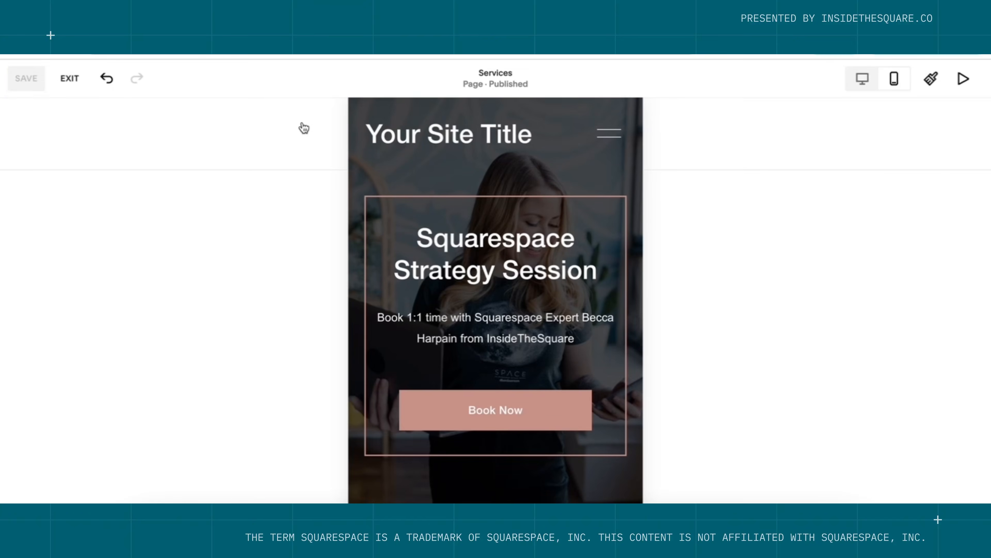
click(863, 79)
mouse_move(832, 331)
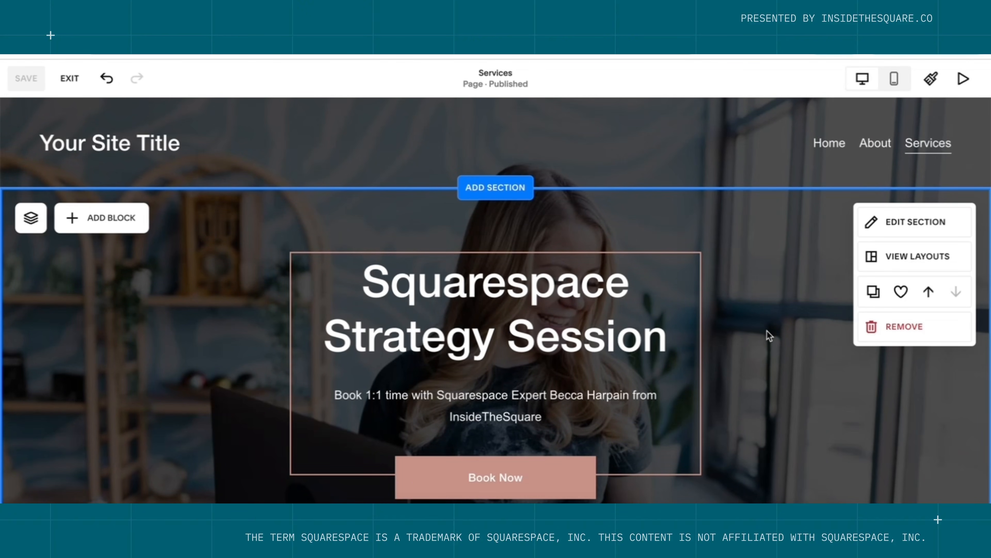
click(69, 78)
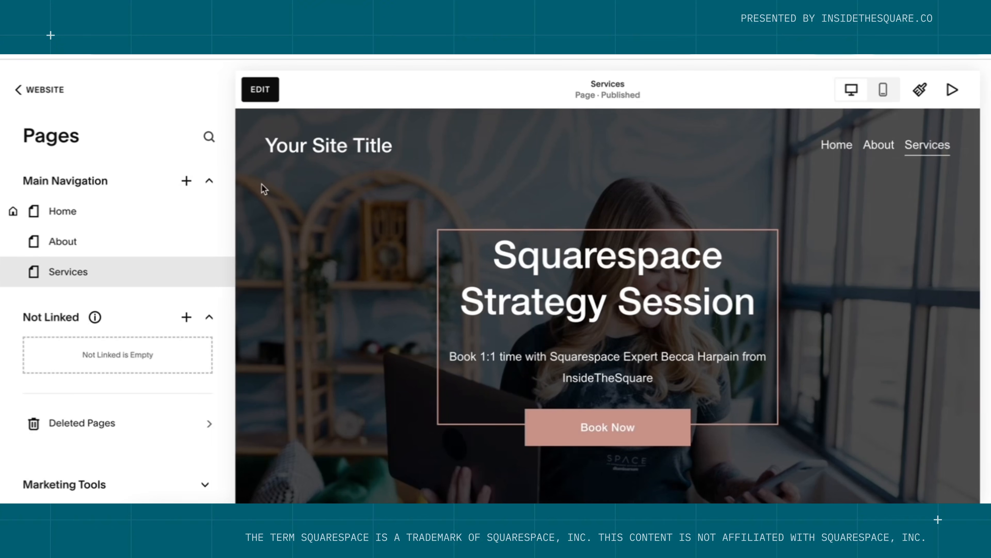
Add a blank page named Contact and place it below Services in Main Navigation.
click(186, 183)
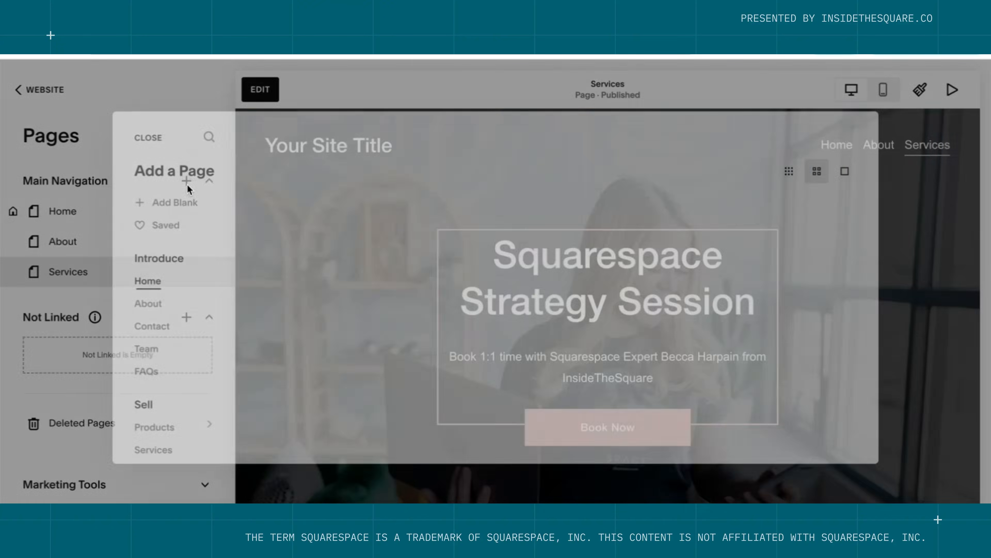
click(170, 204)
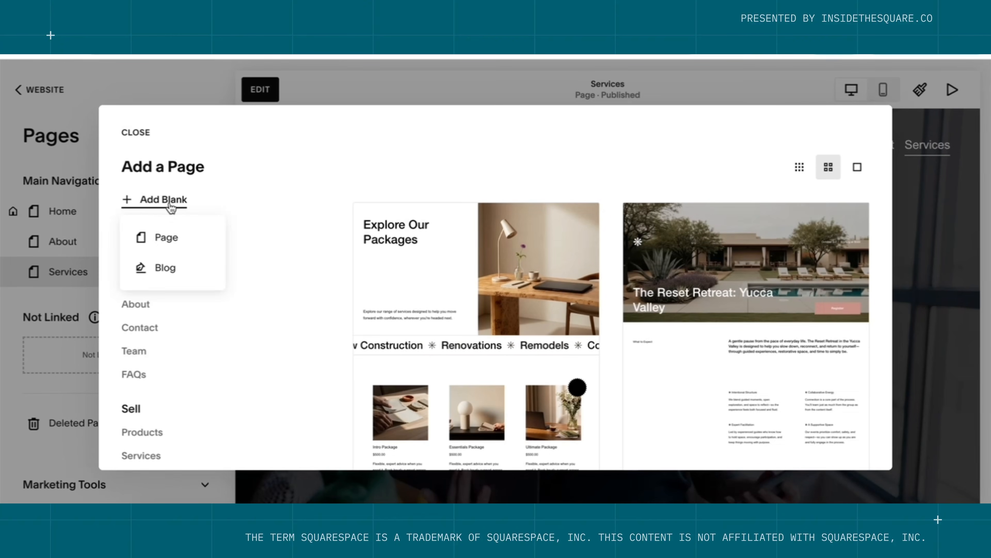
click(185, 237)
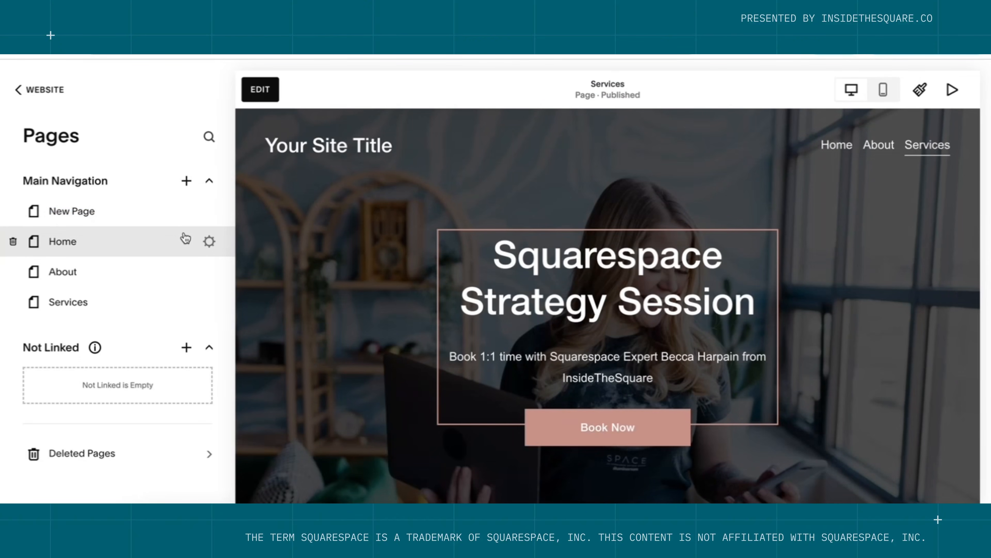
text(Contact)
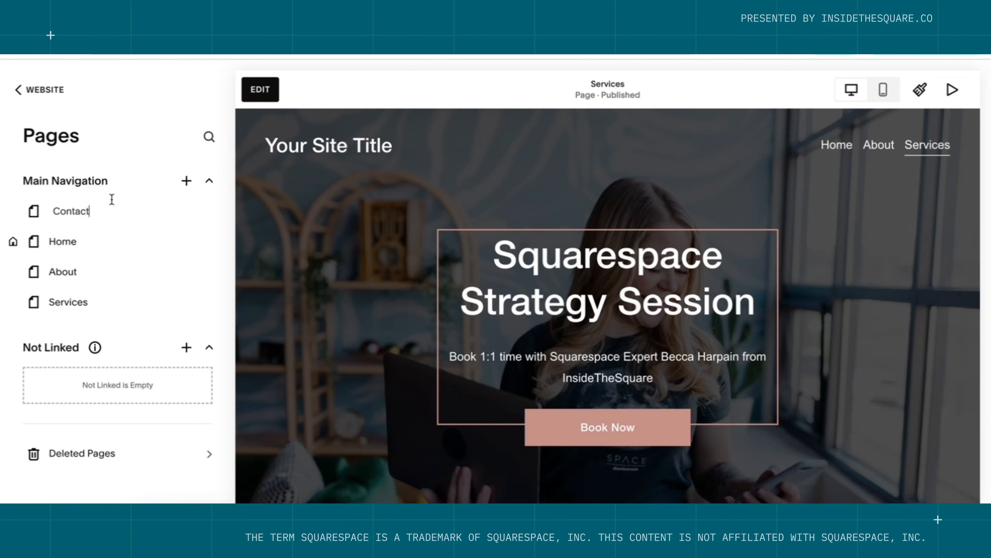
key(Return)
drag(33, 215, 68, 315)
Add a blank section to the Contact page containing a new text block.
click(252, 97)
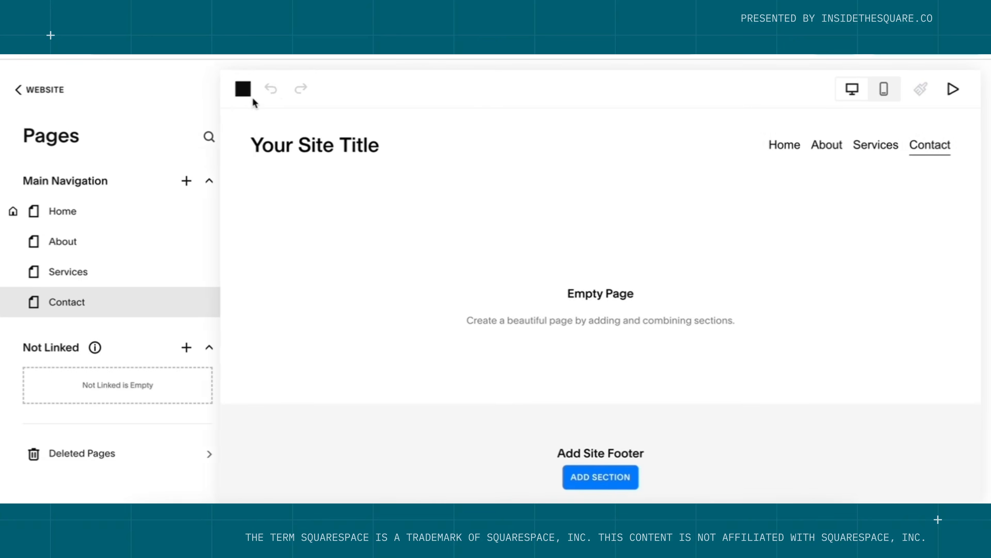
click(504, 324)
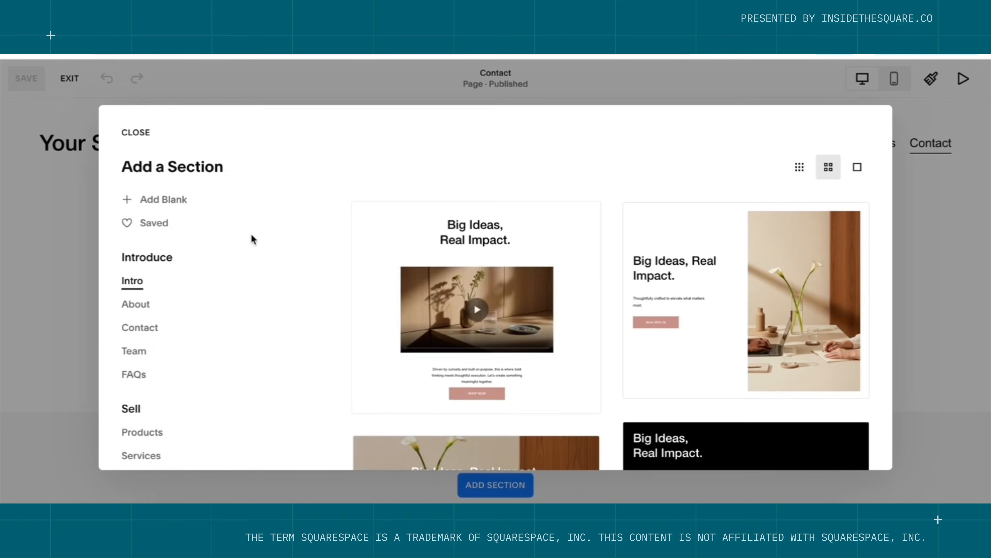
click(163, 199)
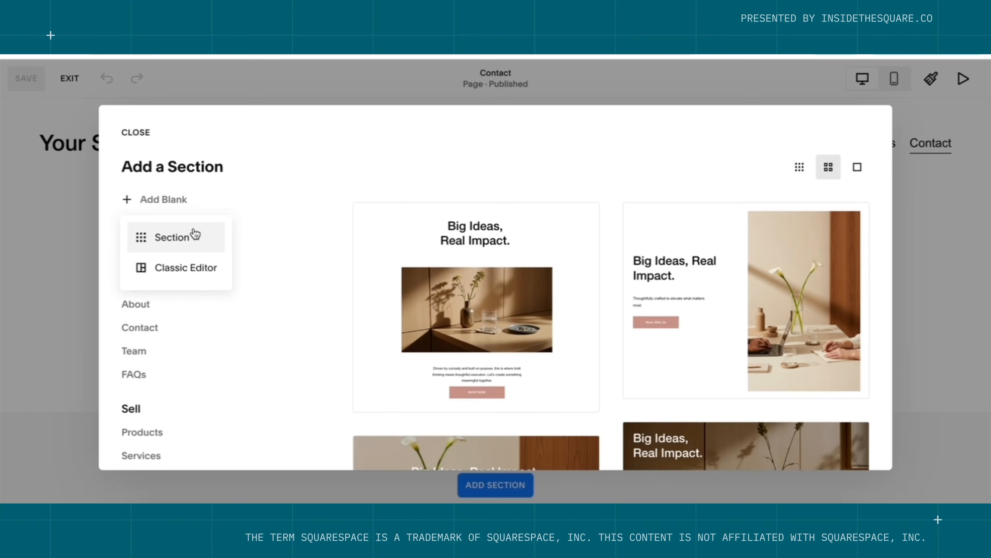
click(192, 232)
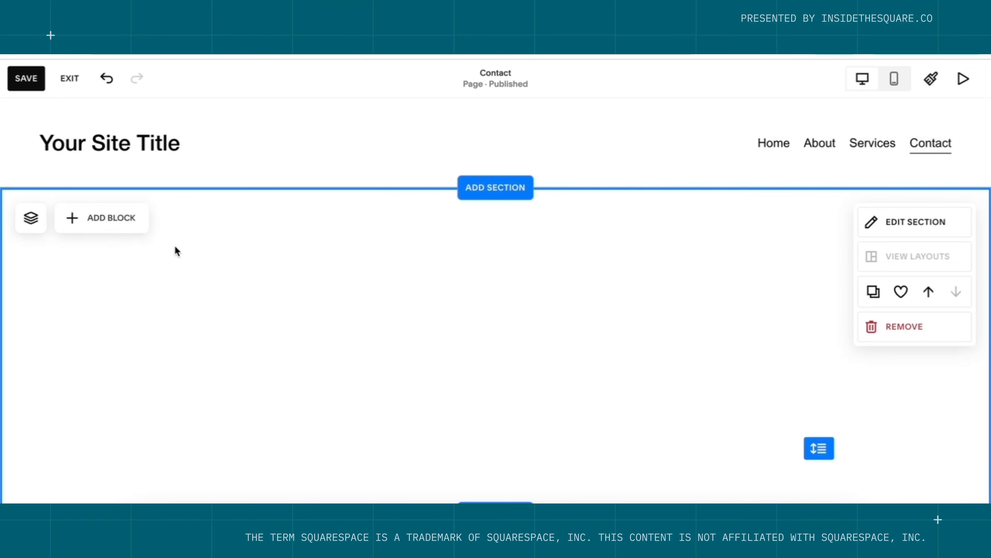
click(133, 219)
click(97, 295)
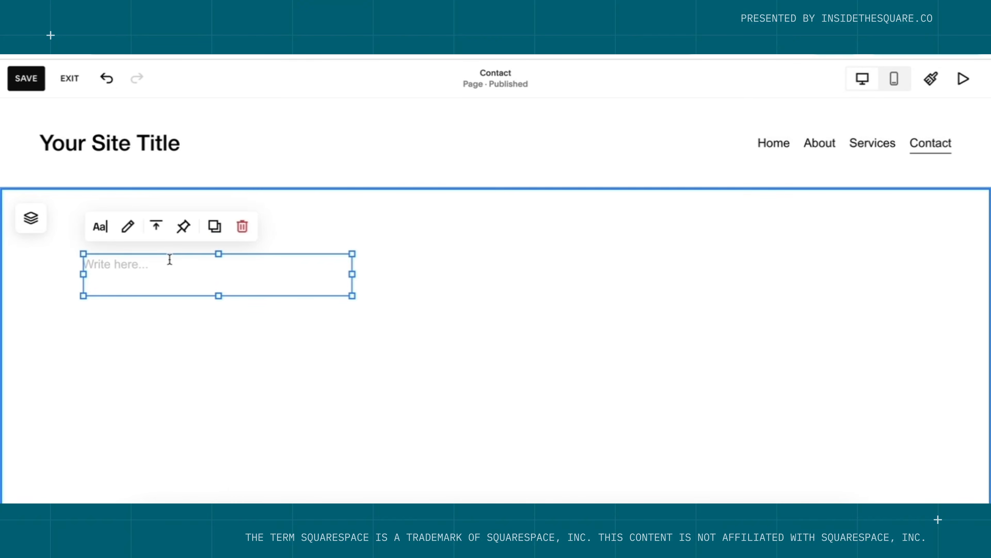
Write 'Contact us for support with your Squarespace project' styled as Heading 3.
click(169, 261)
text(Contact u)
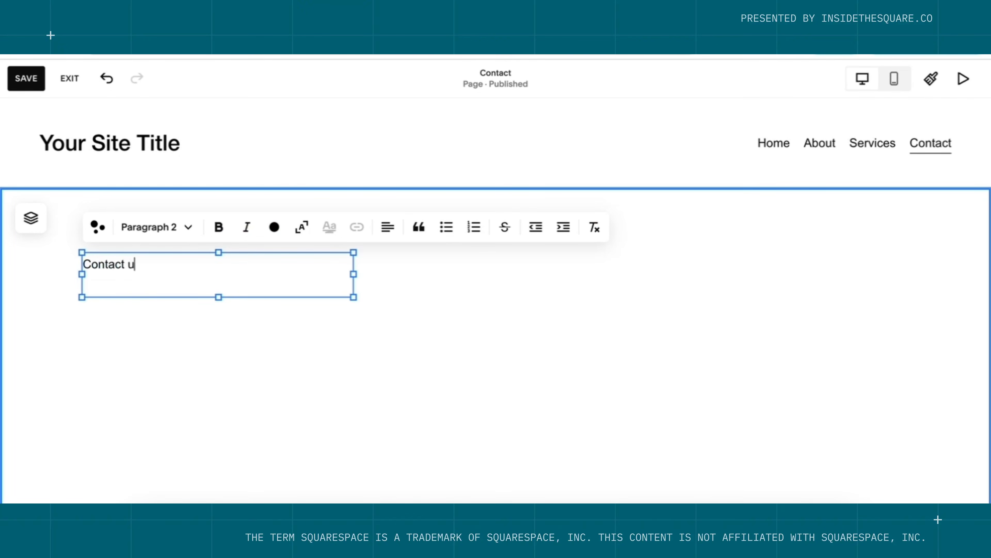
text(s for support with you)
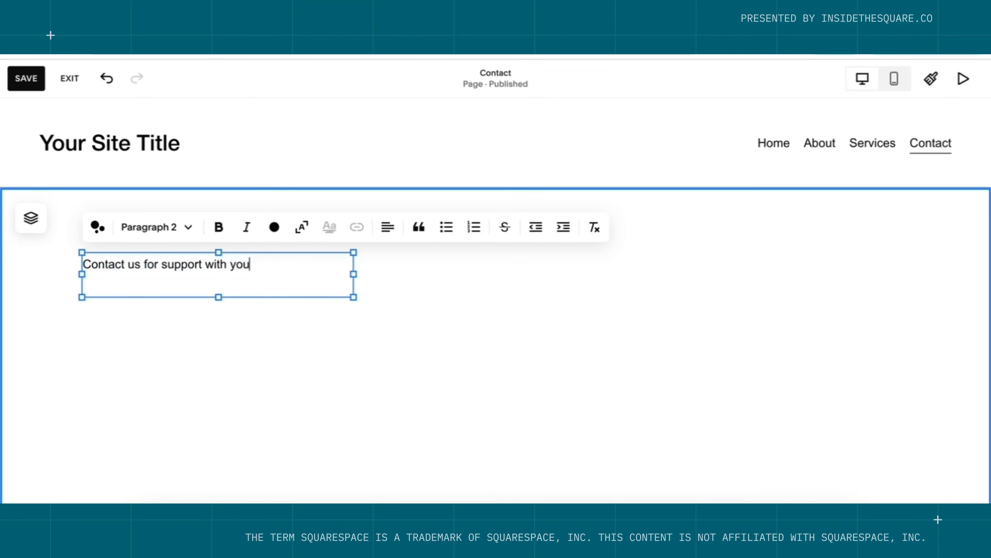
text(r Squarespace project)
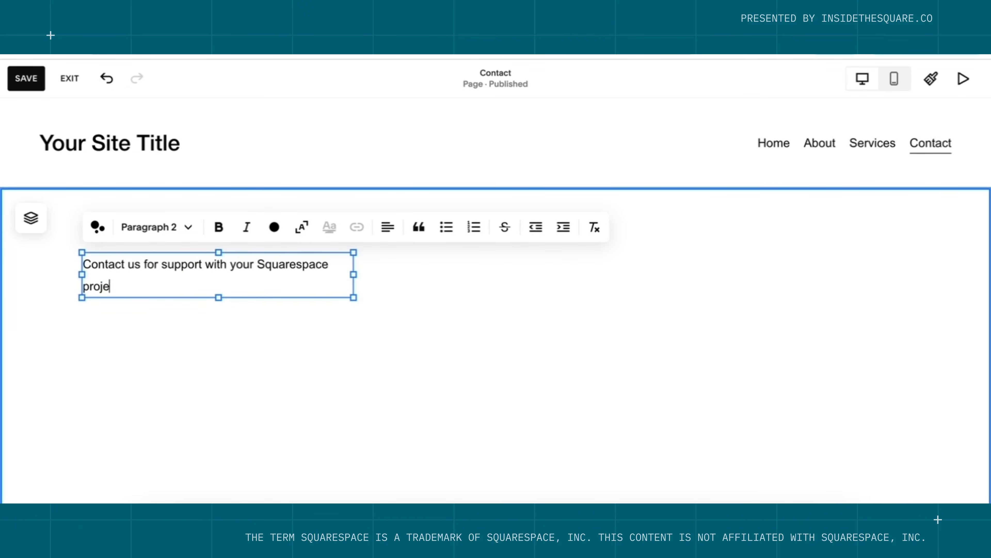
click(169, 206)
double_click(161, 264)
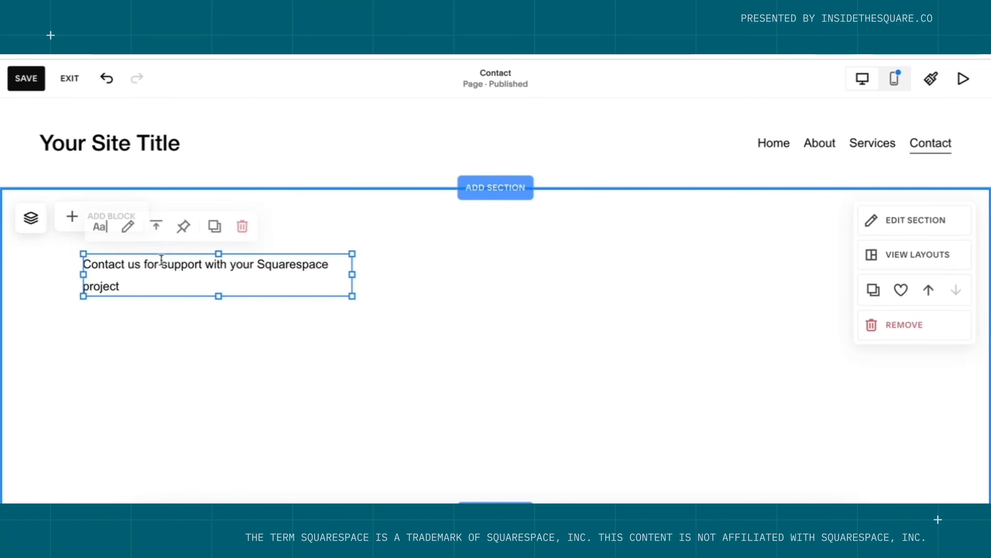
click(161, 233)
click(160, 257)
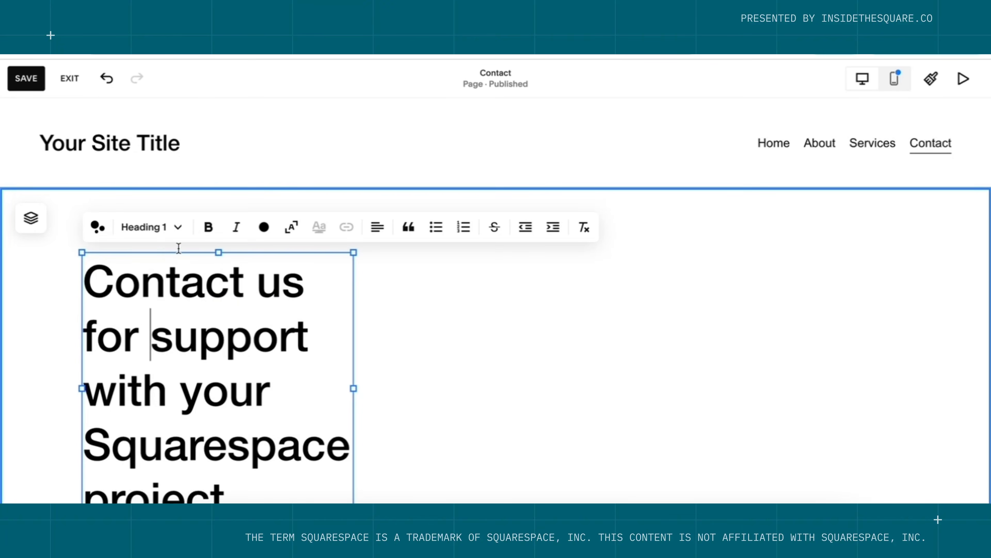
click(177, 230)
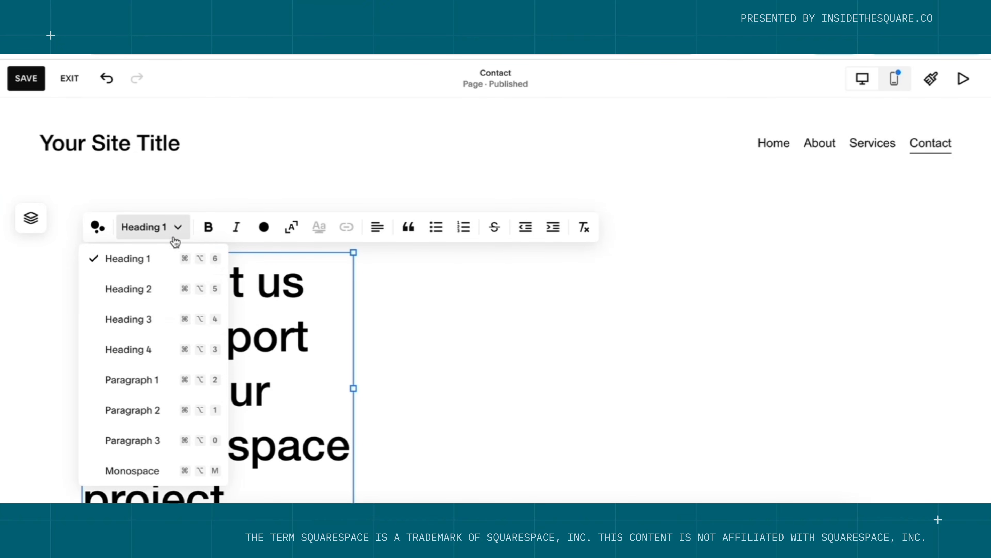
click(162, 317)
click(362, 371)
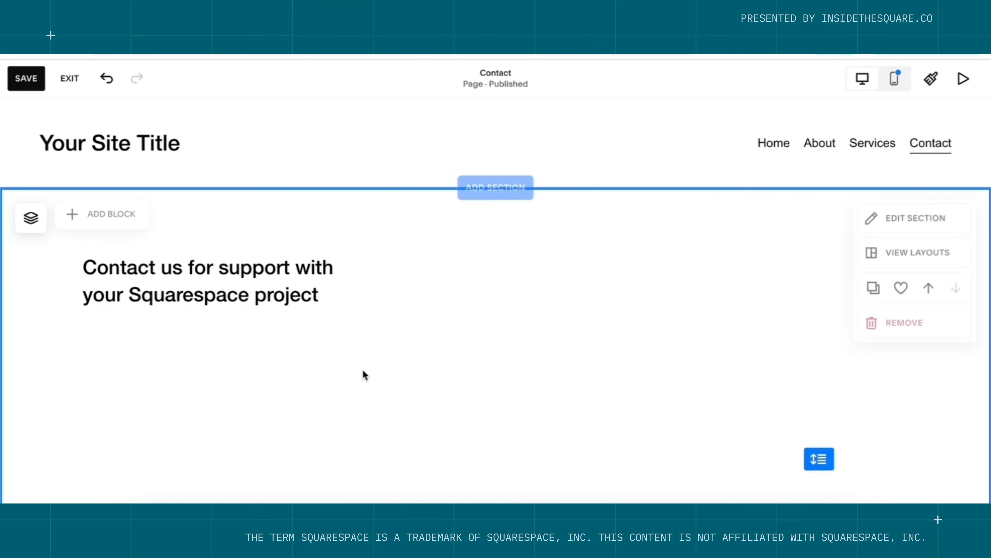
click(85, 222)
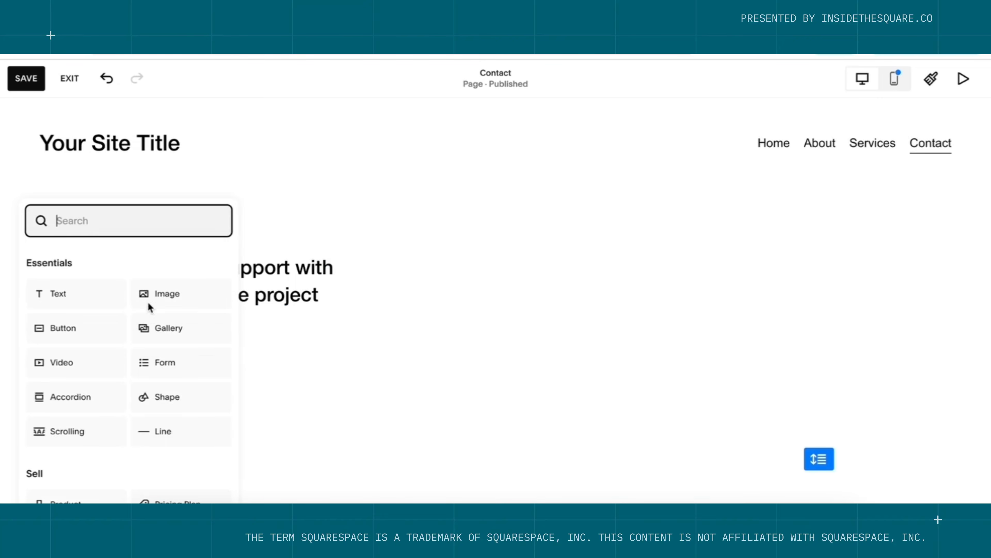
Add a form block and move it into the right-hand column beside the heading.
click(176, 365)
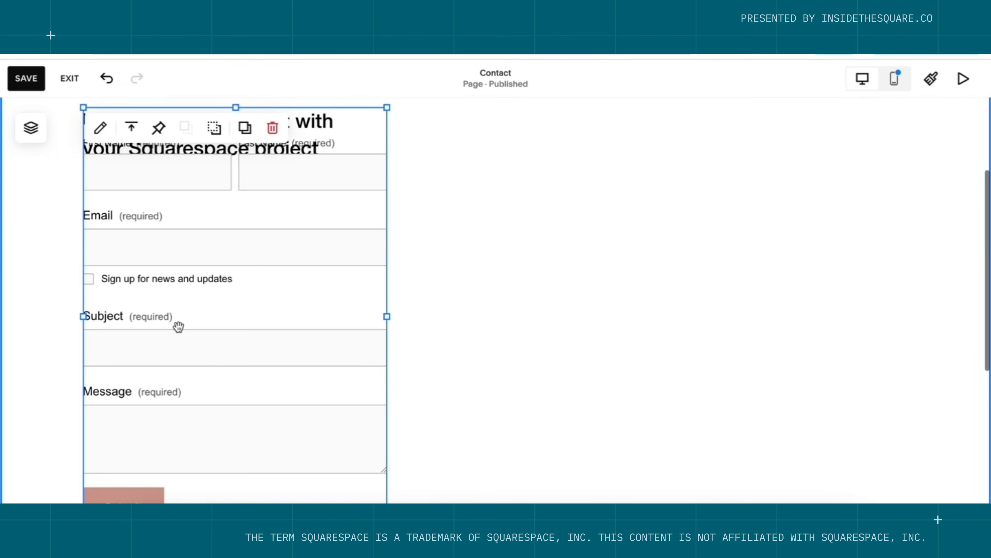
drag(203, 246, 588, 237)
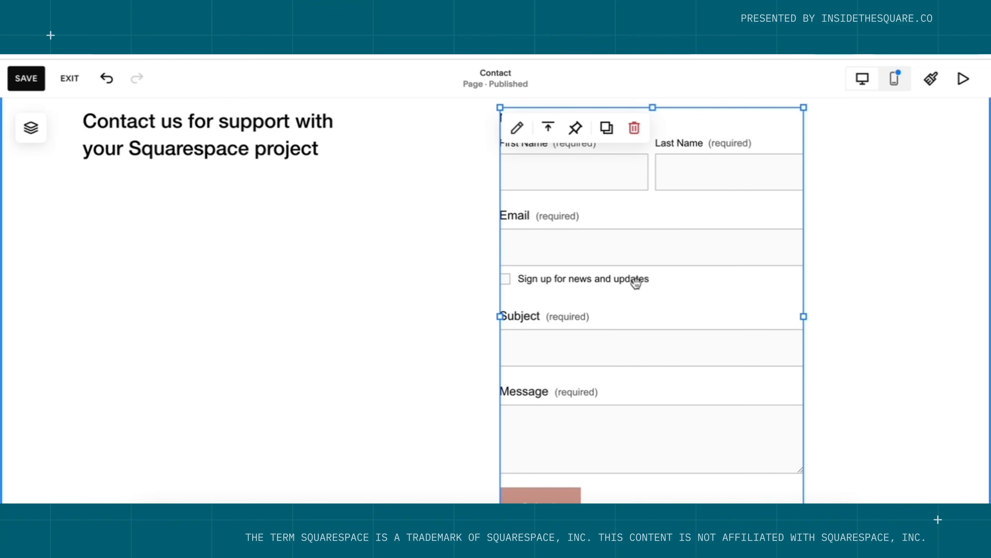
scroll(675, 443, up, 1)
scroll(676, 444, up, 2)
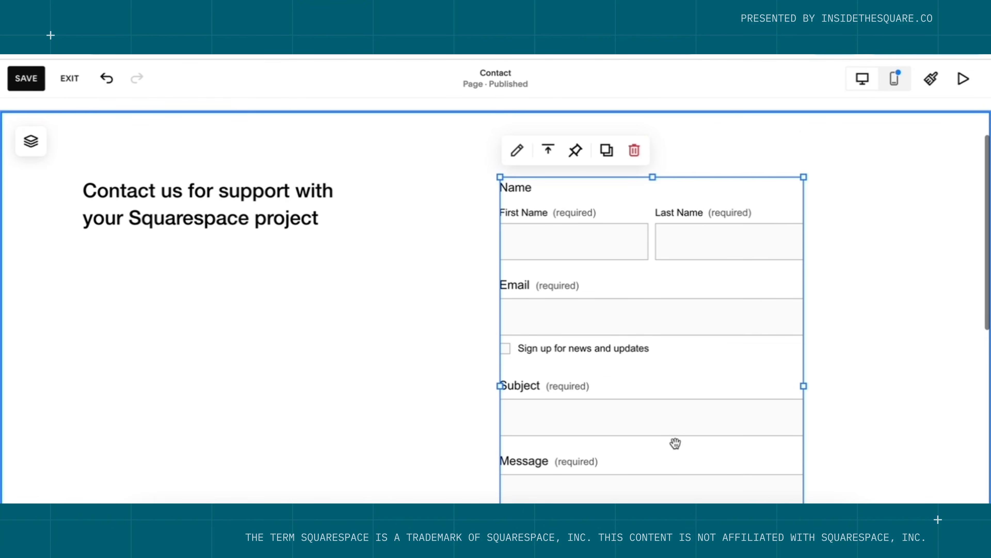
Delete the form's Subject field and relabel Message as 'What's on your mind?'.
click(517, 150)
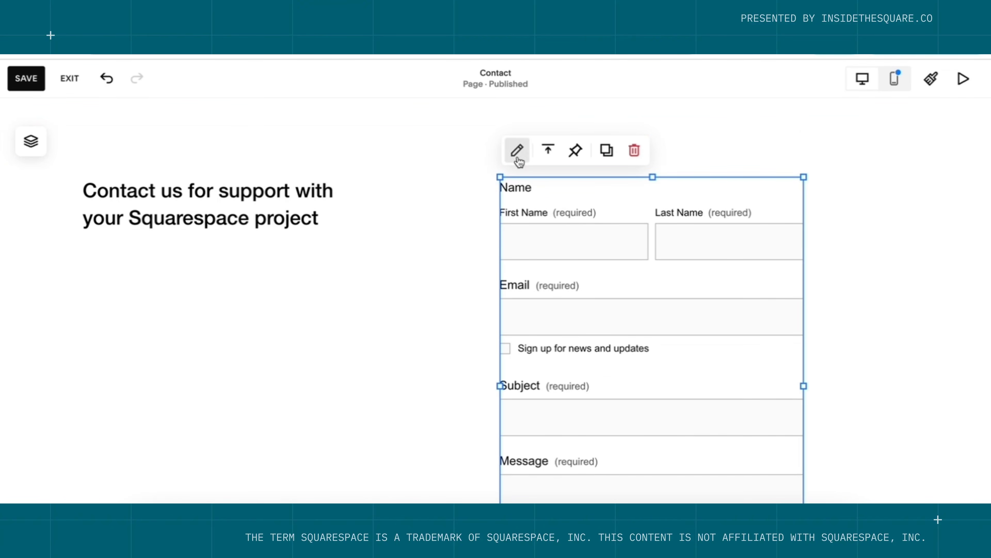
drag(956, 185, 924, 137)
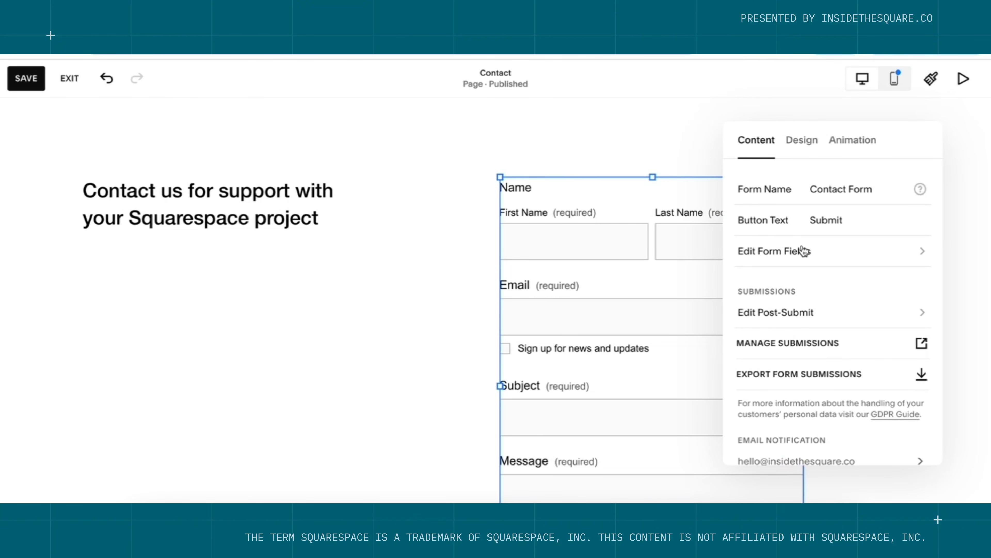
click(813, 262)
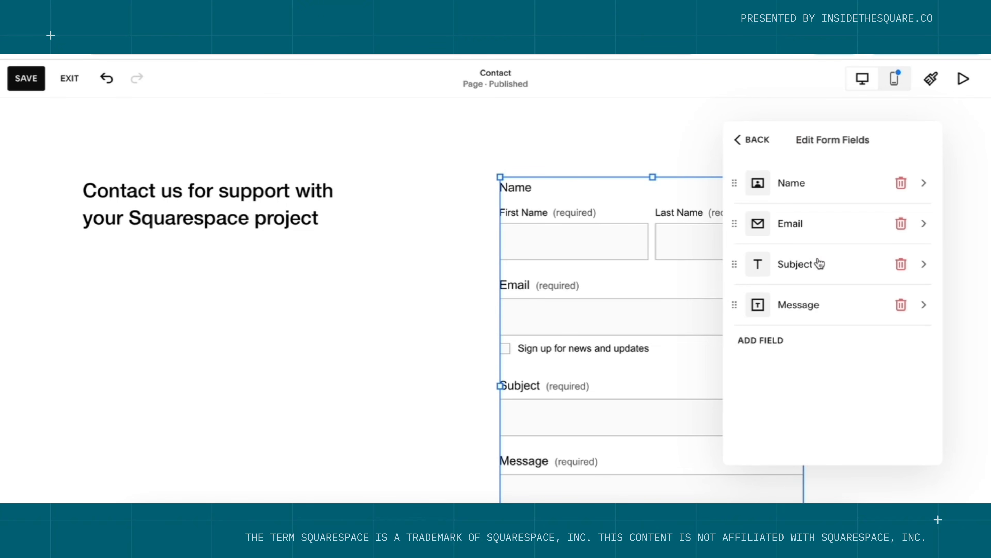
drag(740, 293, 736, 262)
click(901, 265)
click(799, 266)
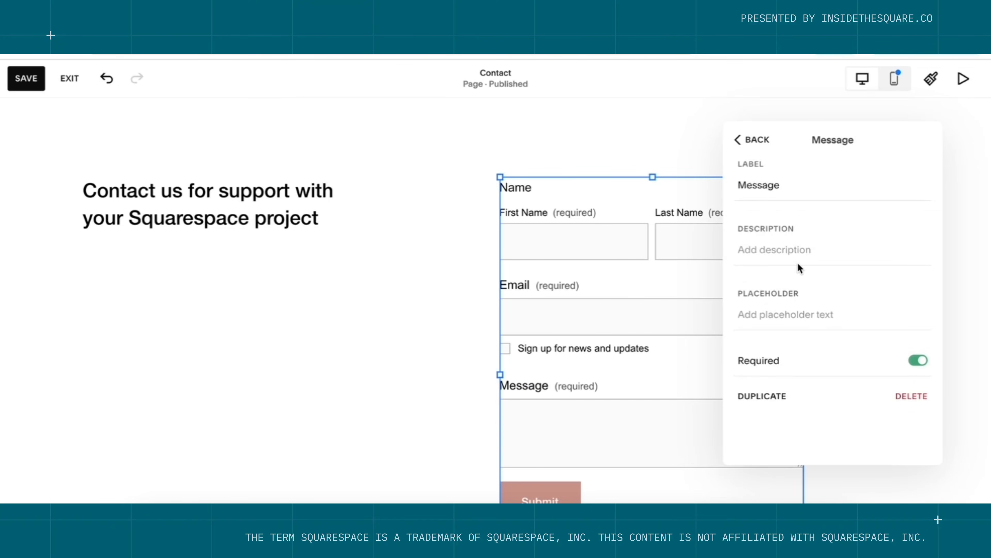
click(792, 186)
key(ctrl+a)
text(What's on your mind?)
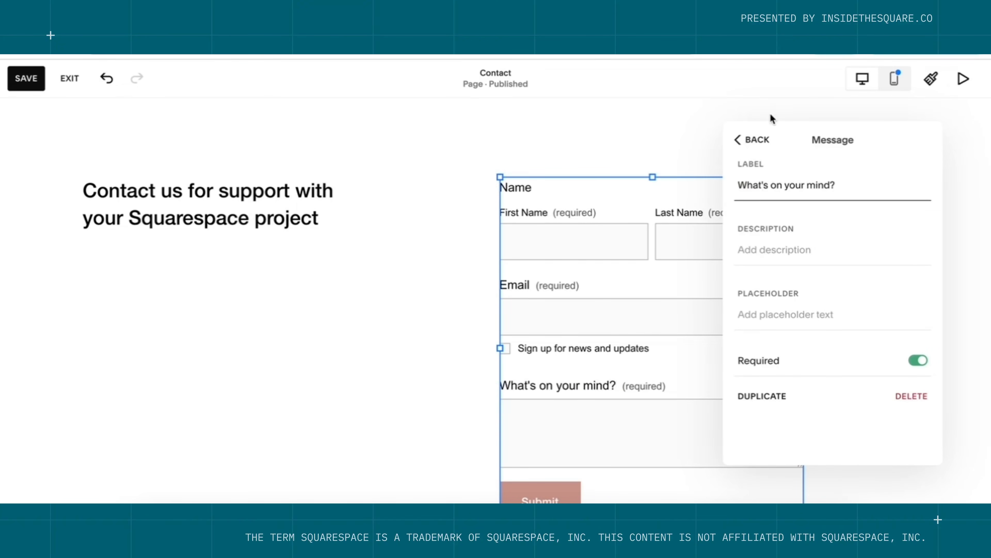
click(764, 147)
click(764, 147)
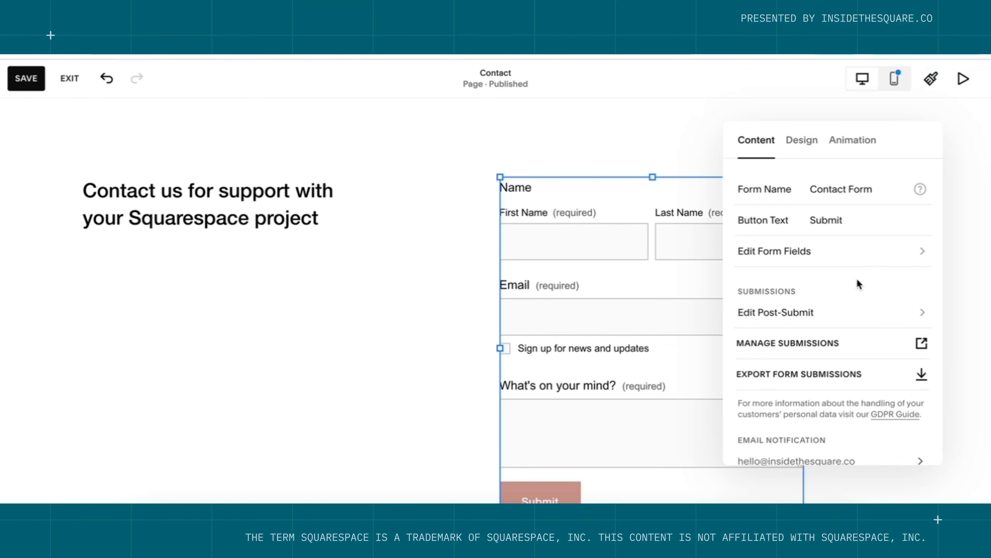
Review the form's email notification address settings.
scroll(856, 278, down, 4)
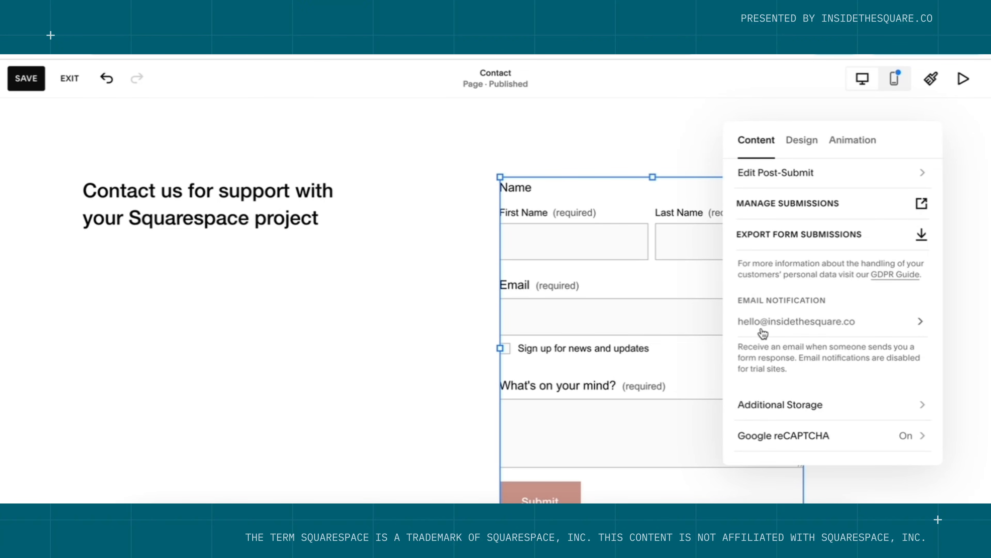
click(837, 334)
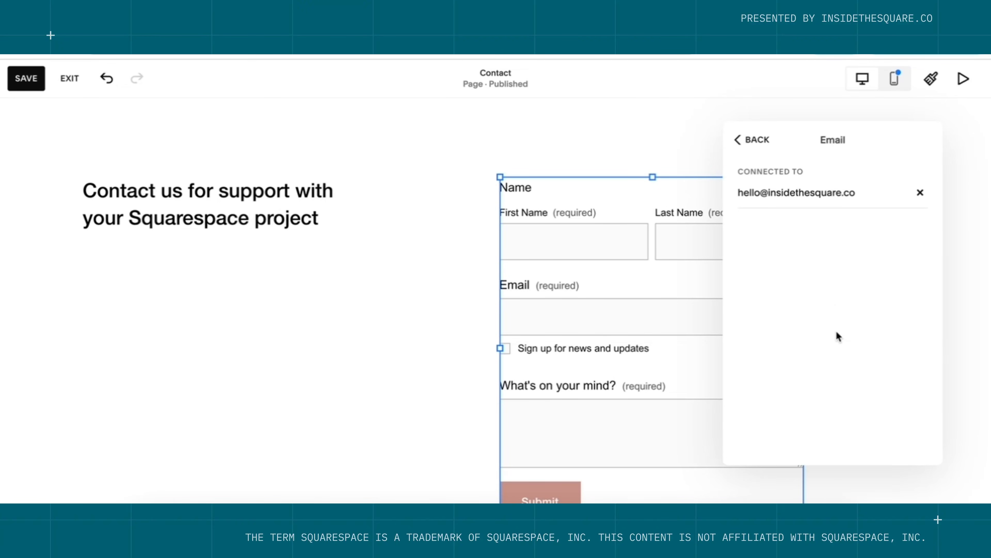
drag(859, 193, 731, 195)
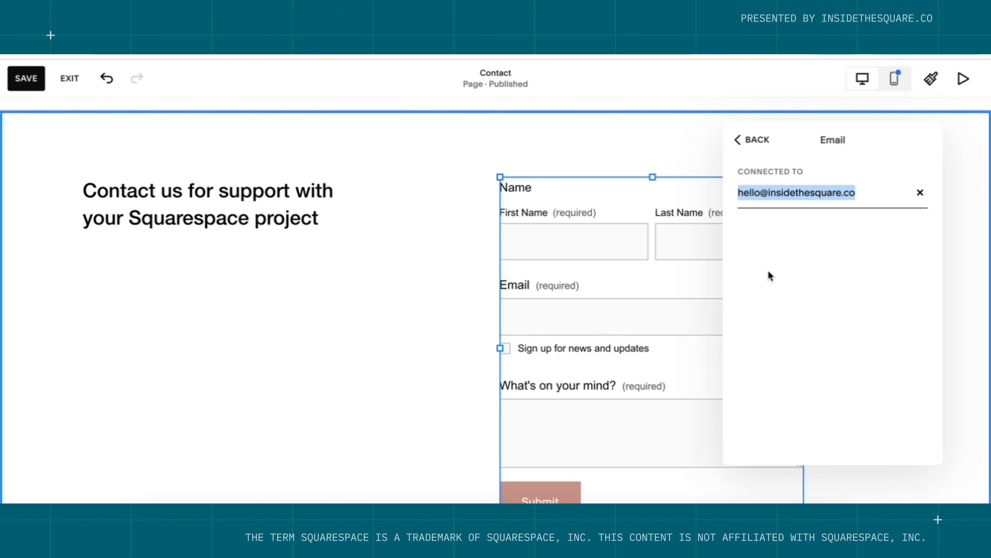
click(752, 140)
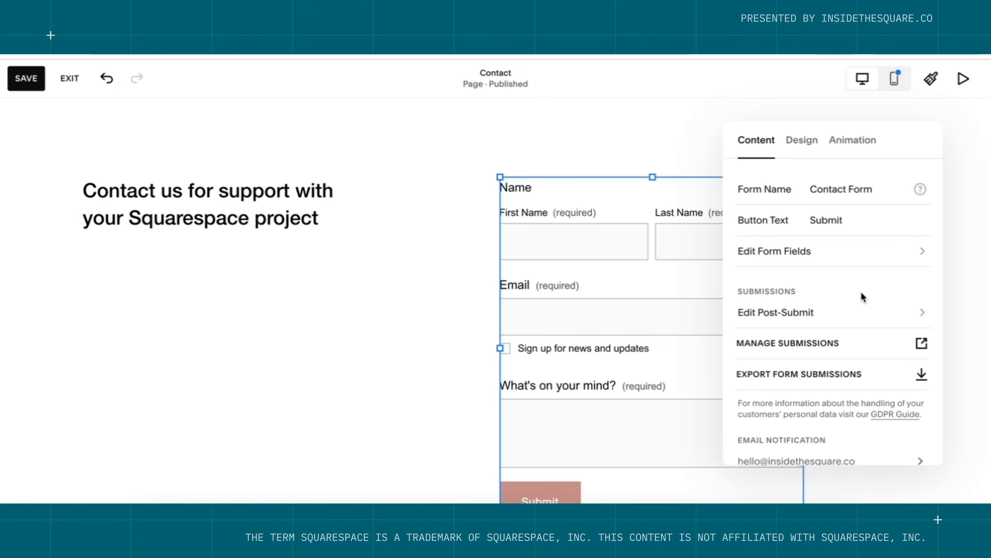
Replace the post-submit message with 'Thank you for reaching out! We'll contact you within 2 busine…'.
click(792, 320)
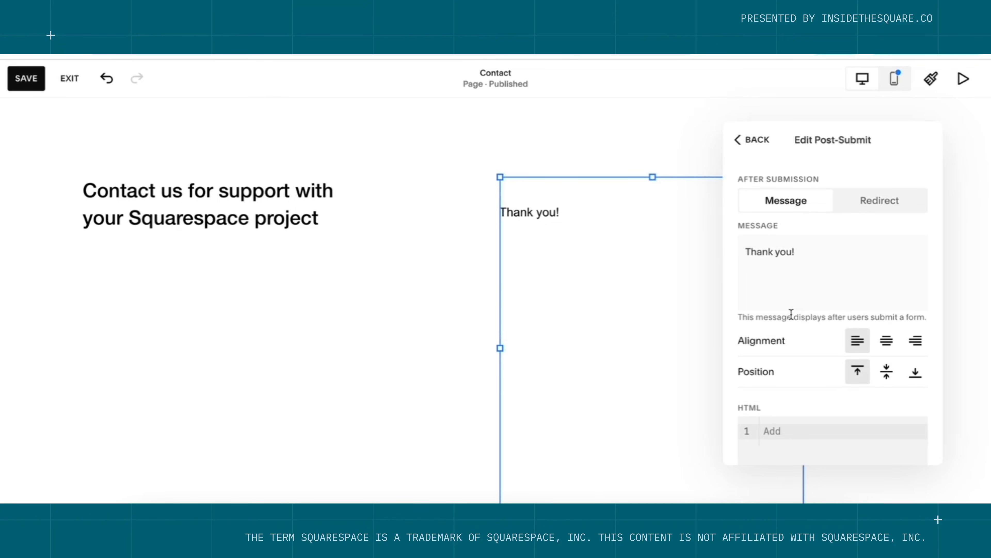
drag(806, 251, 752, 251)
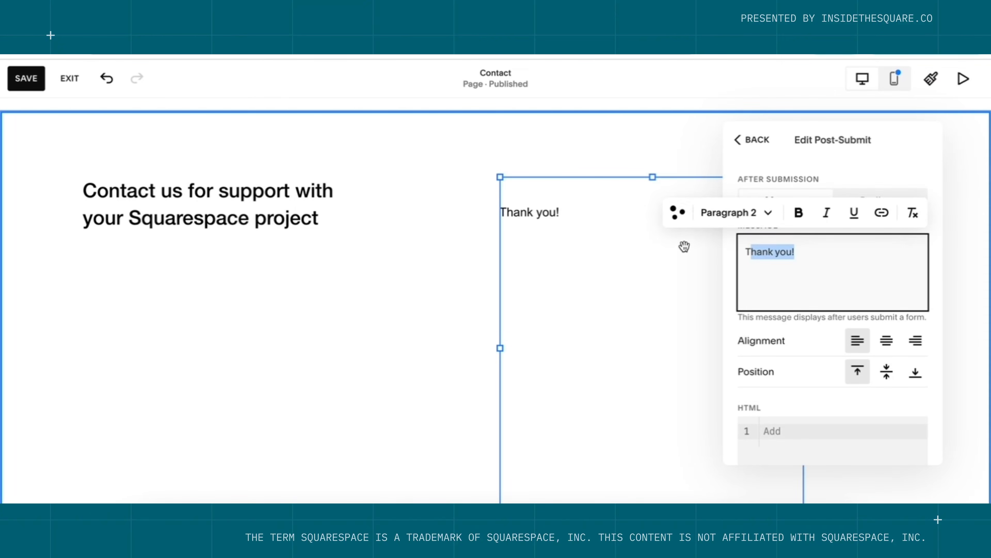
click(763, 262)
click(817, 256)
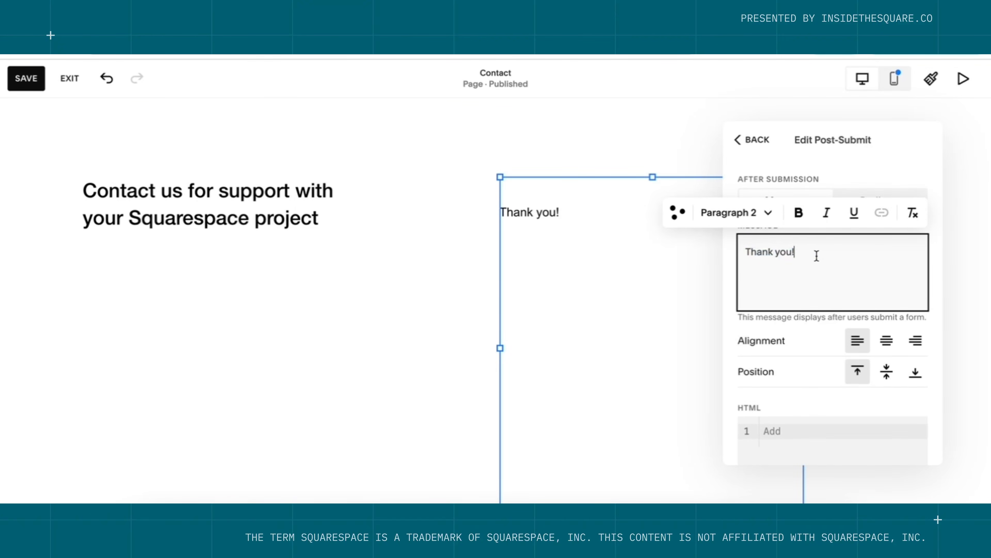
key(super+a)
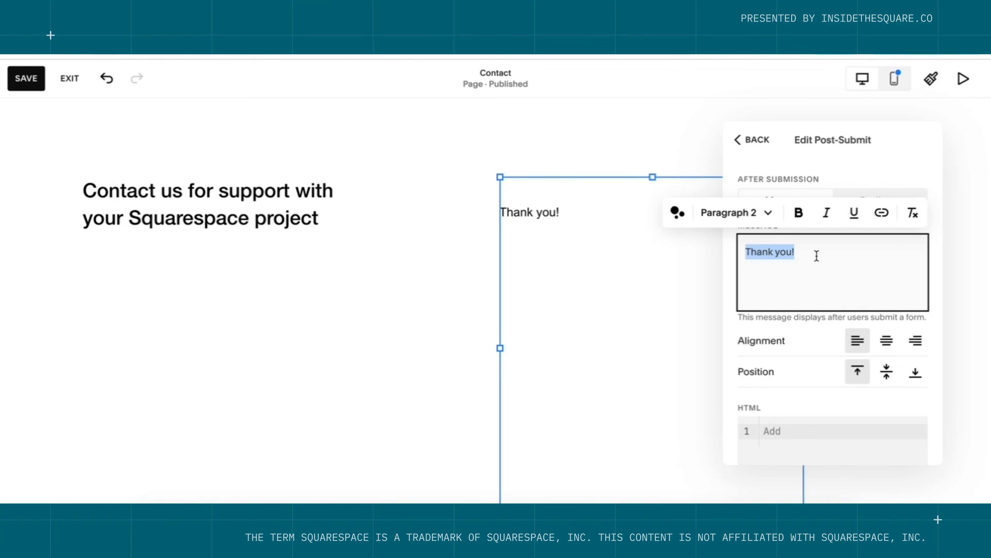
text(Thank you for reaching ou)
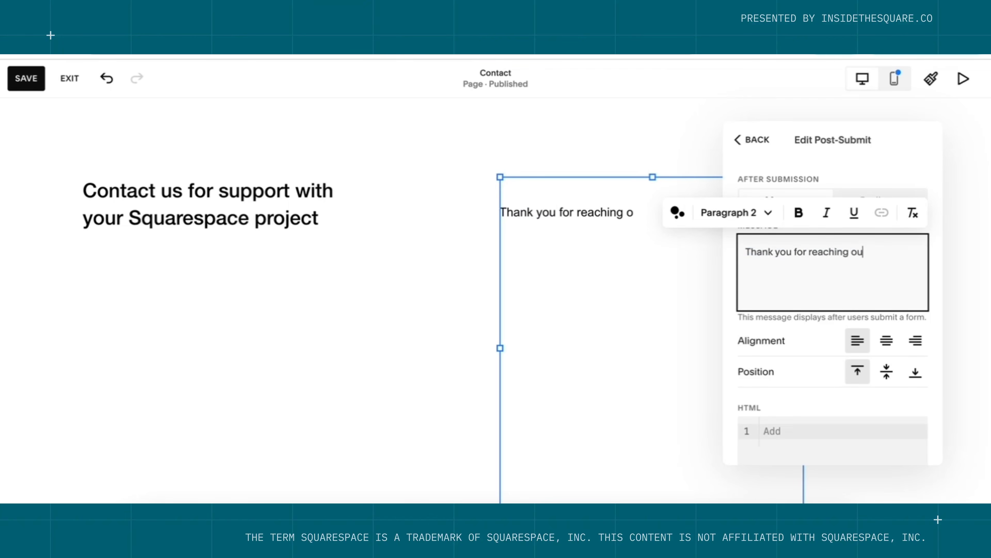
text(t! We'll con)
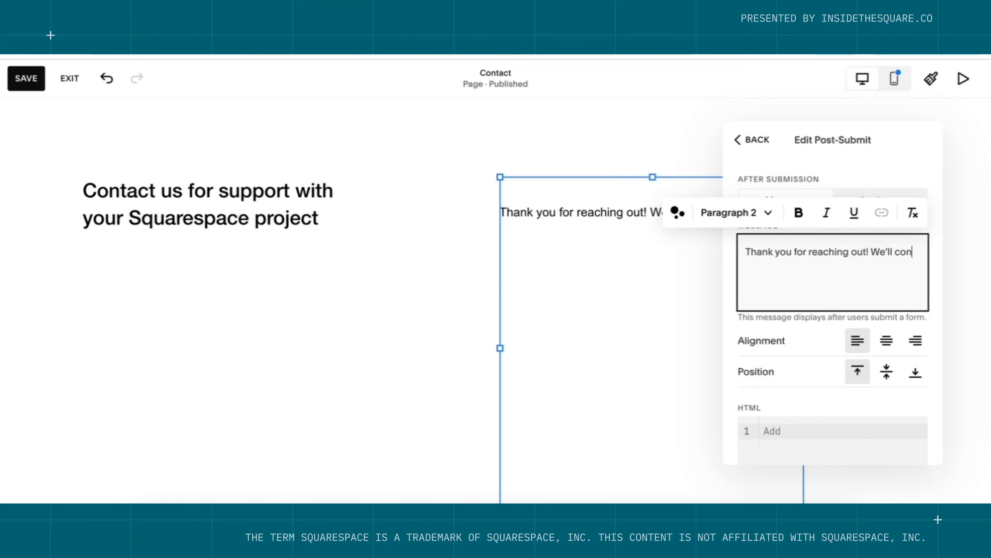
text(tact you within 2 )
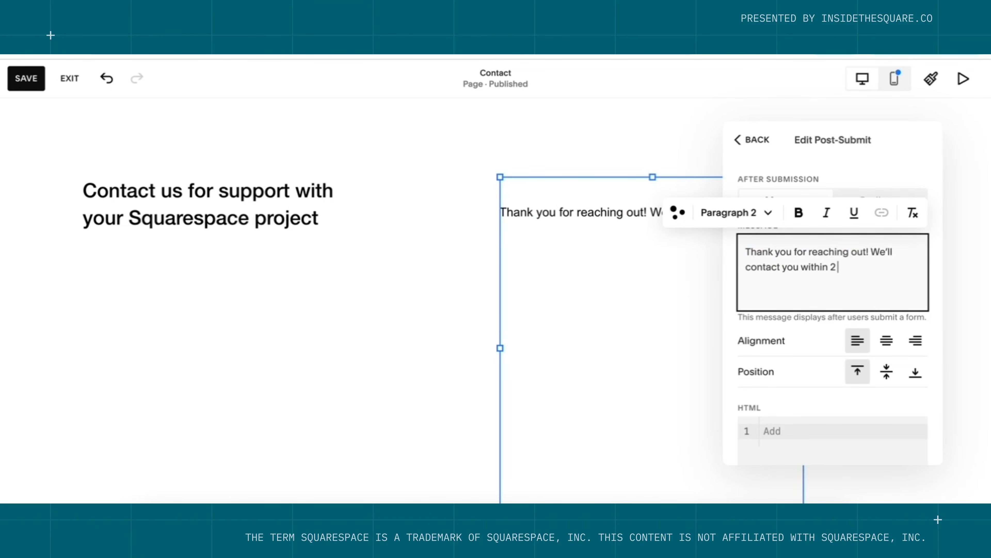
text(business days.)
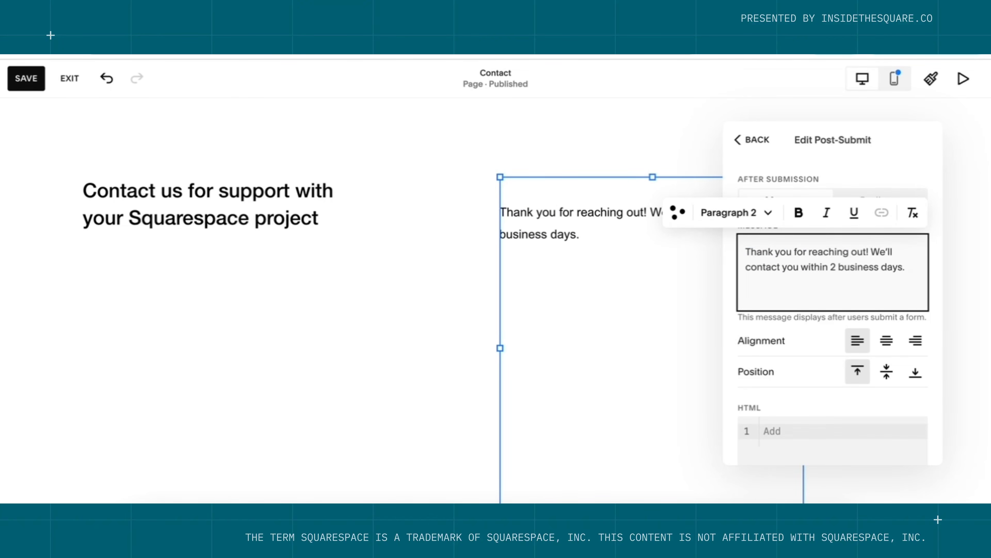
Style the thank-you message as Heading 3, bolding 'Thank you for reaching out!', and center it.
drag(872, 252, 739, 253)
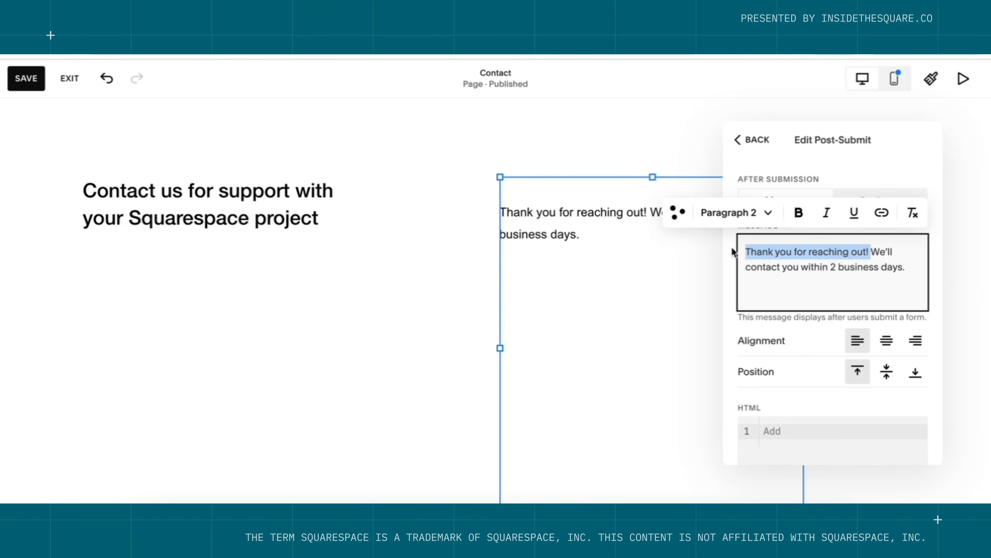
click(760, 214)
click(744, 308)
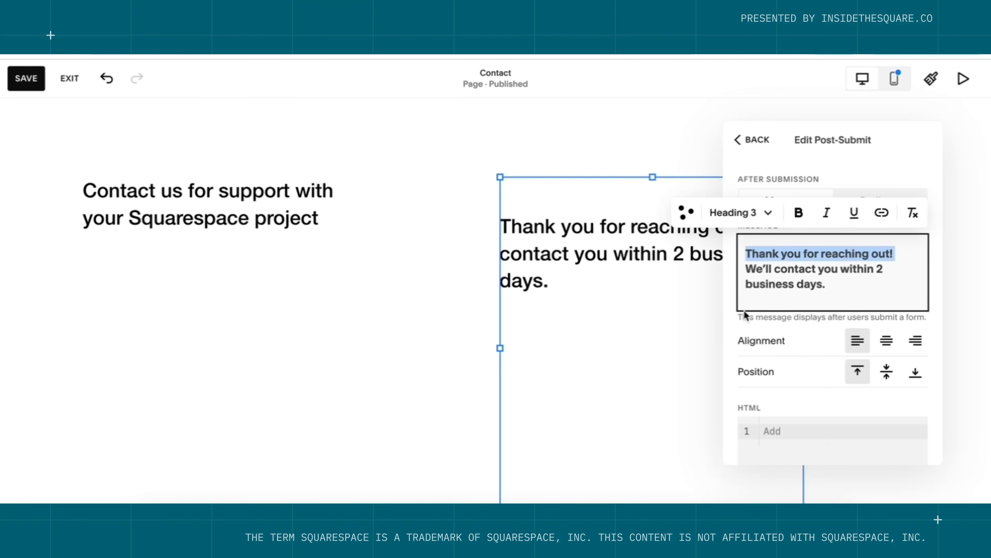
click(799, 212)
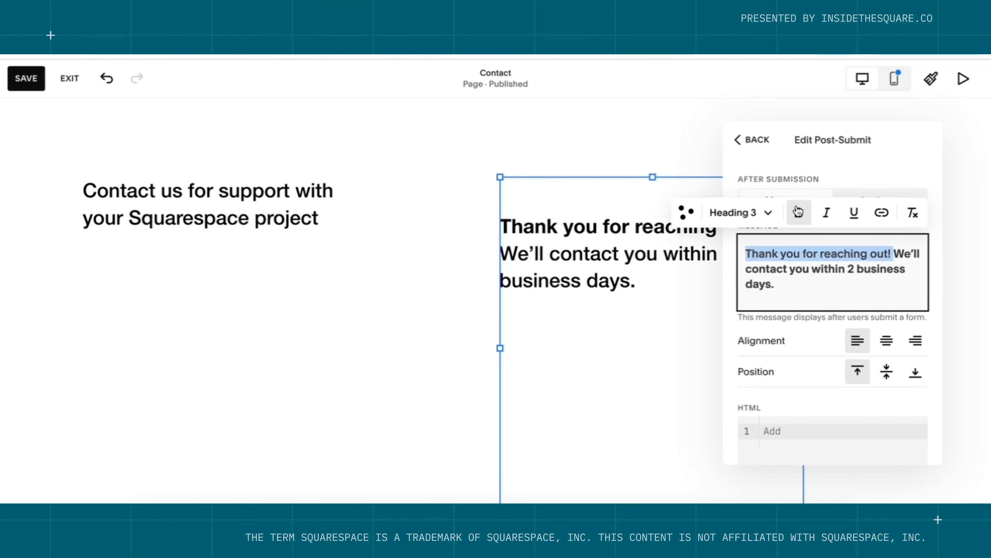
click(865, 297)
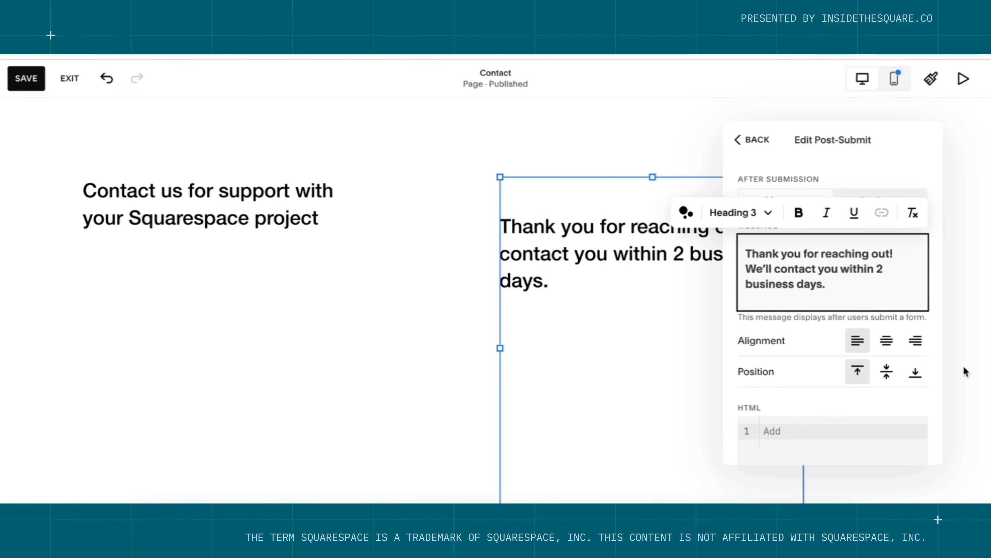
click(886, 343)
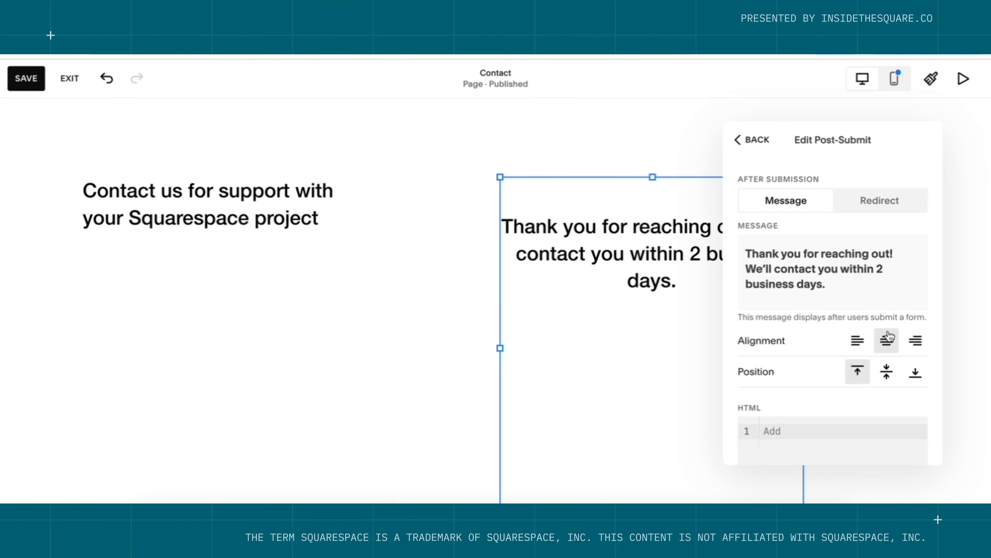
click(739, 141)
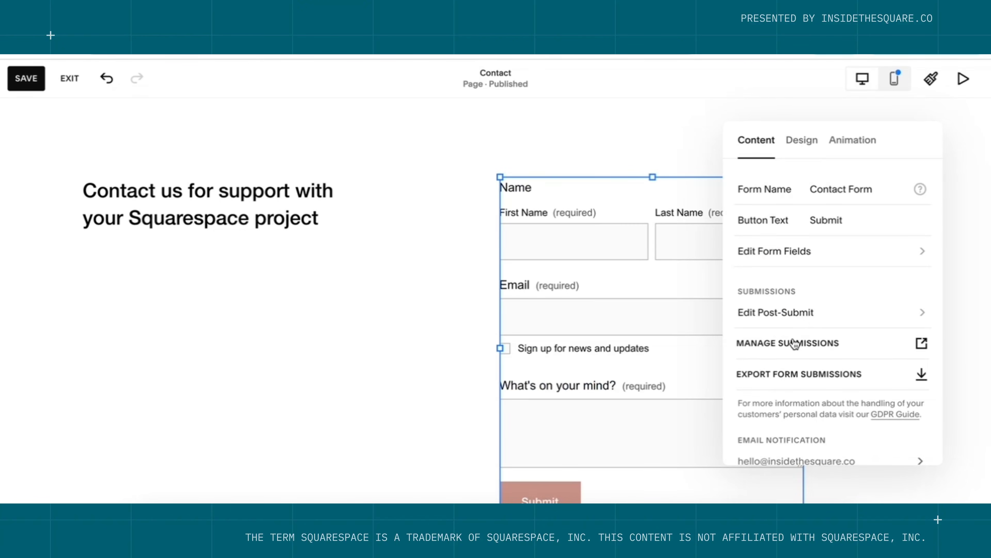
Keep showing a message after submission, left-align it, and save the Contact page.
click(813, 322)
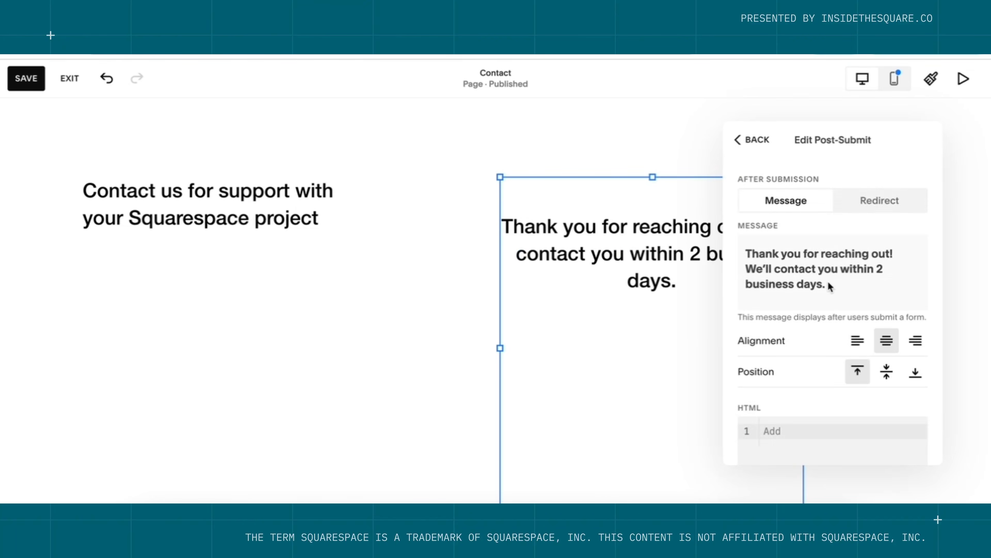
click(867, 202)
click(800, 200)
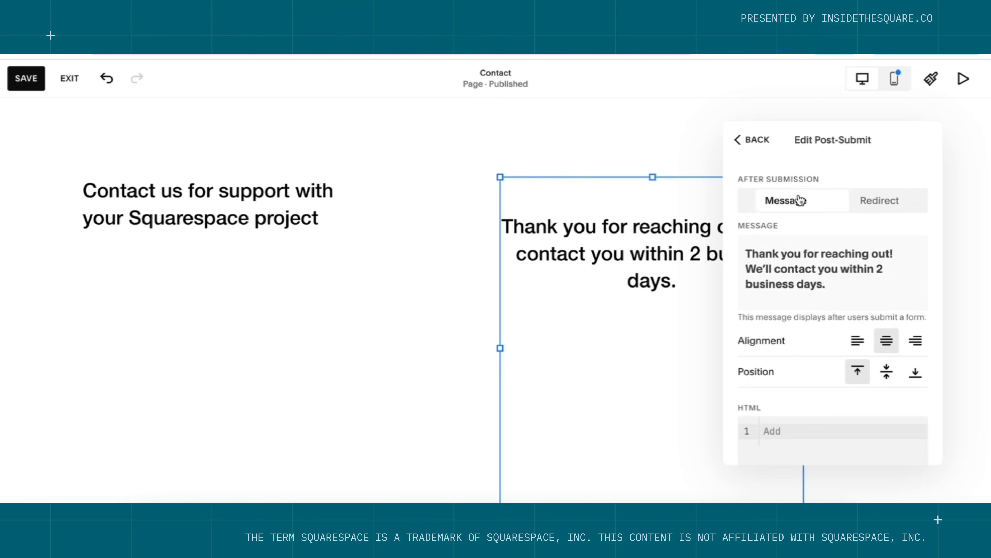
click(855, 351)
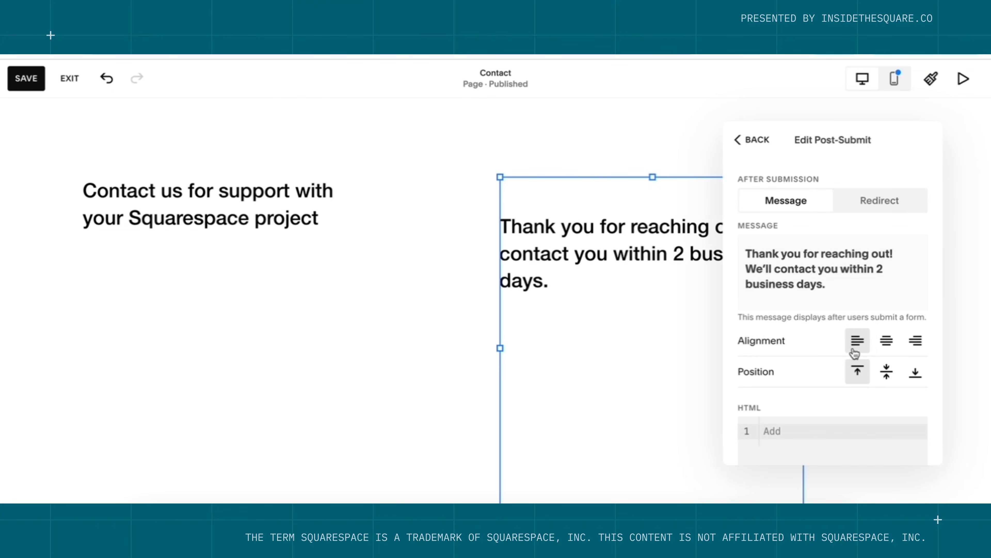
click(679, 135)
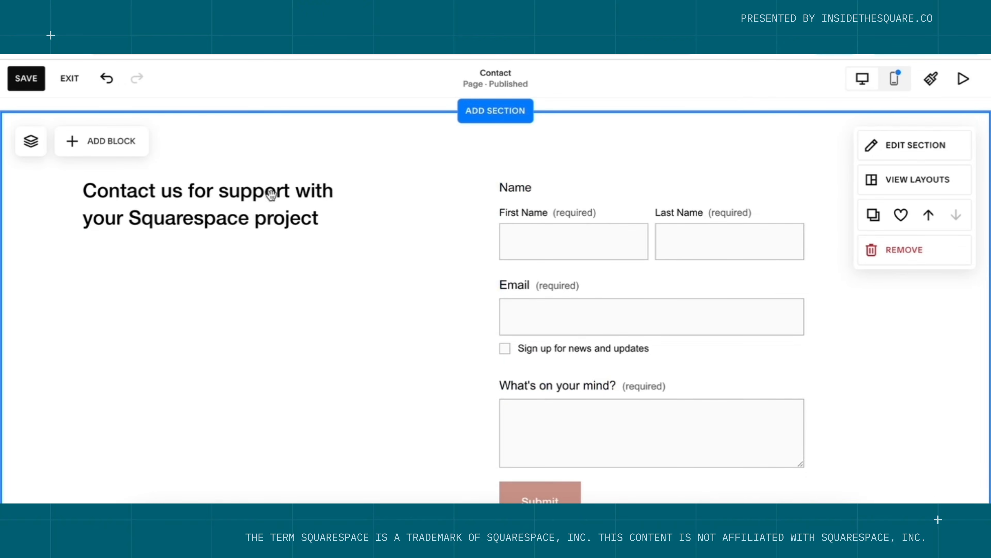
click(38, 88)
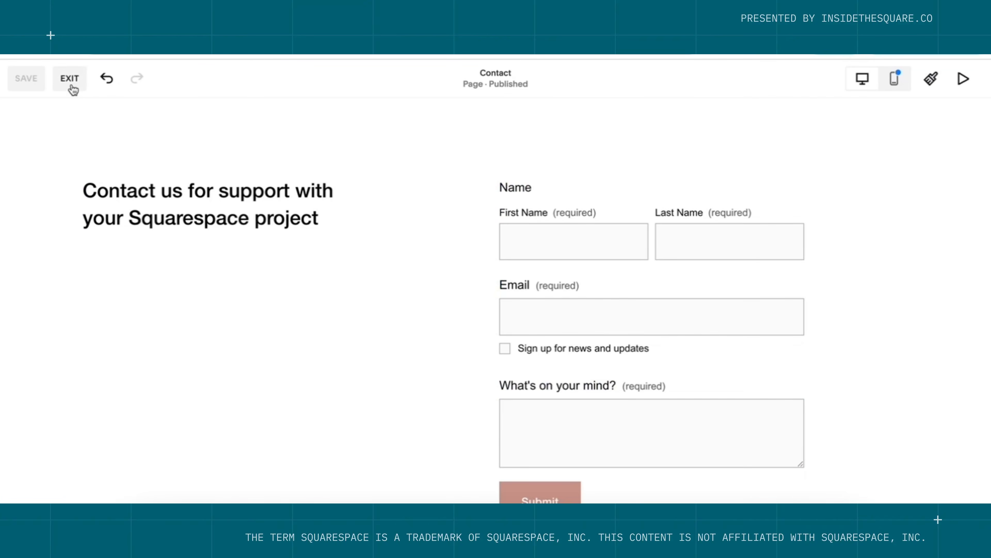
Exit the editor, preview the Home, About, Services and Contact pages, then return to Home.
click(71, 87)
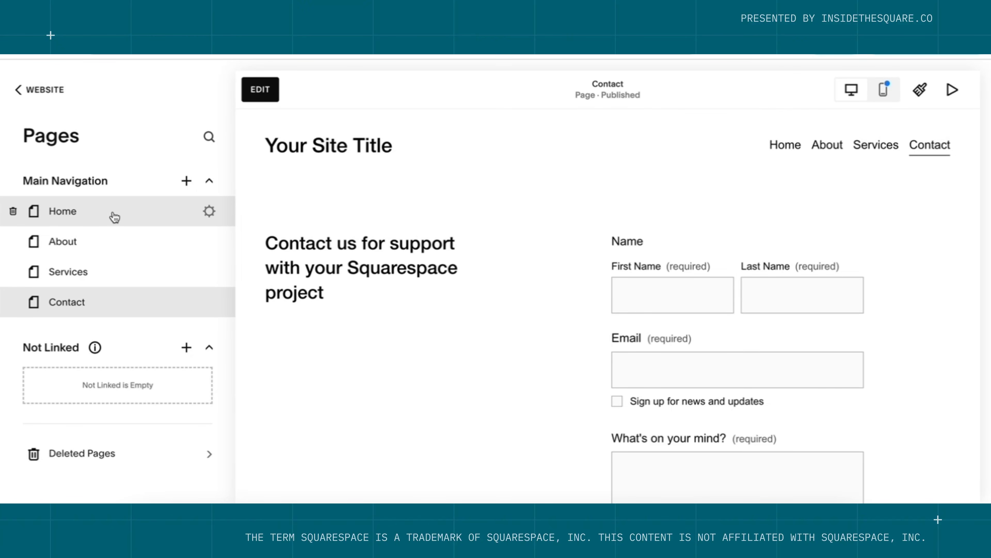
click(115, 217)
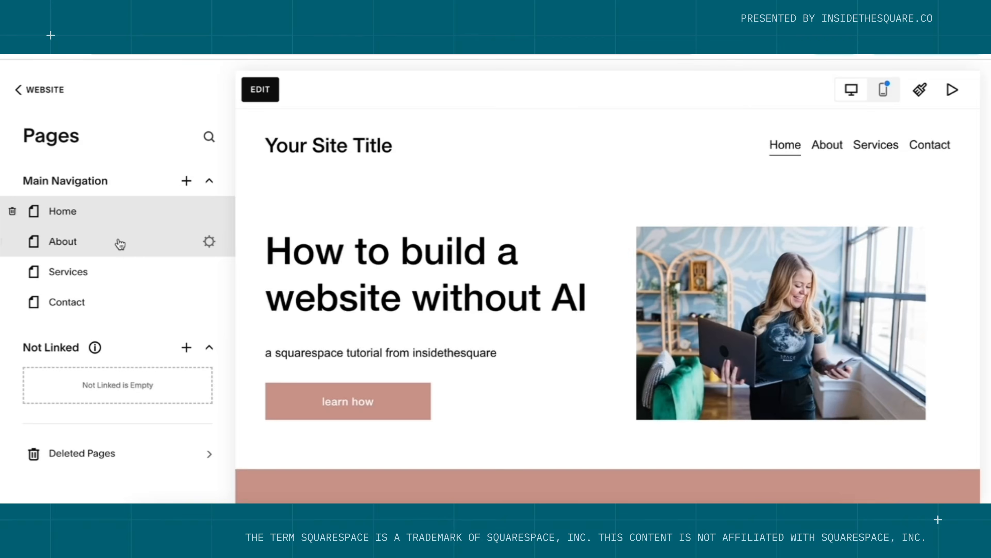
scroll(381, 257, down, 3)
scroll(384, 260, down, 12)
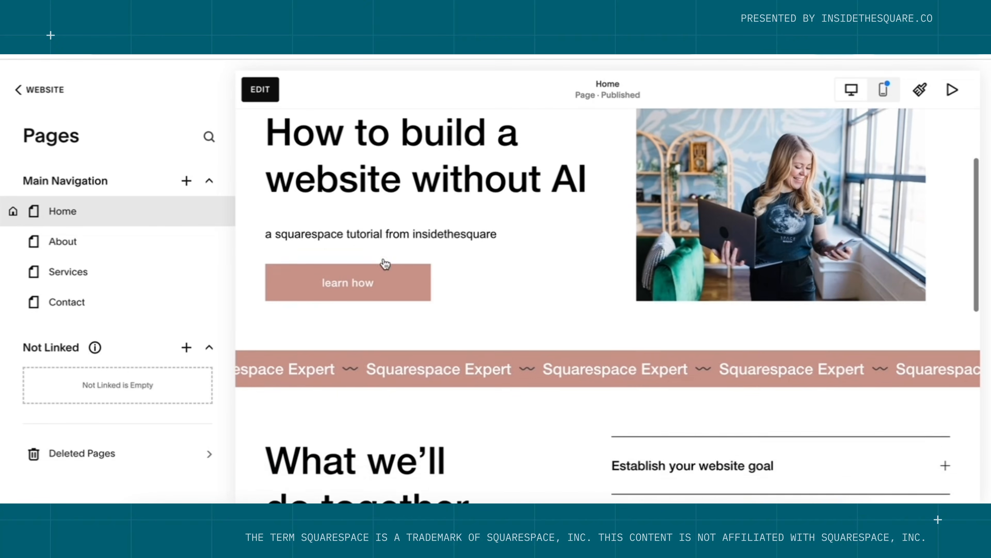
scroll(385, 261, down, 2)
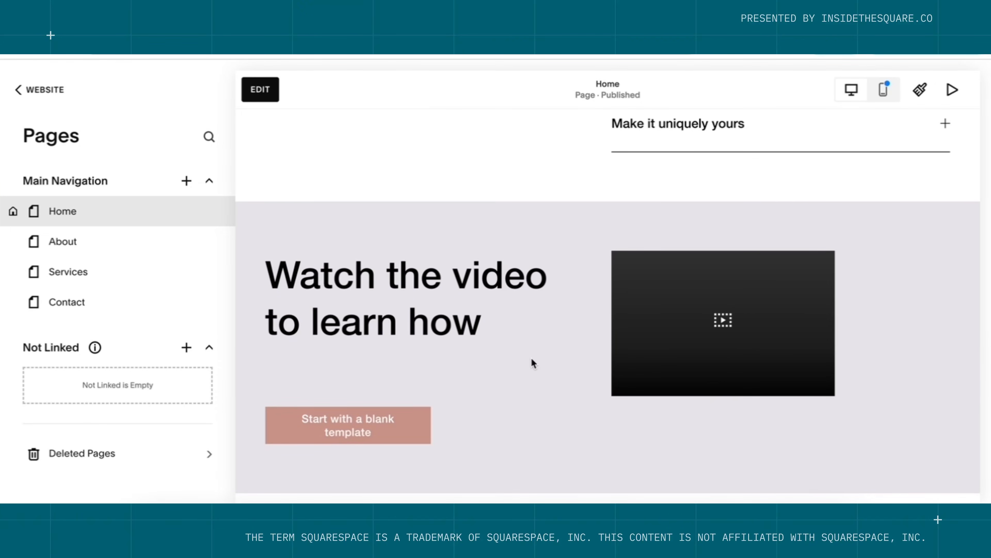
click(83, 243)
scroll(460, 246, down, 1)
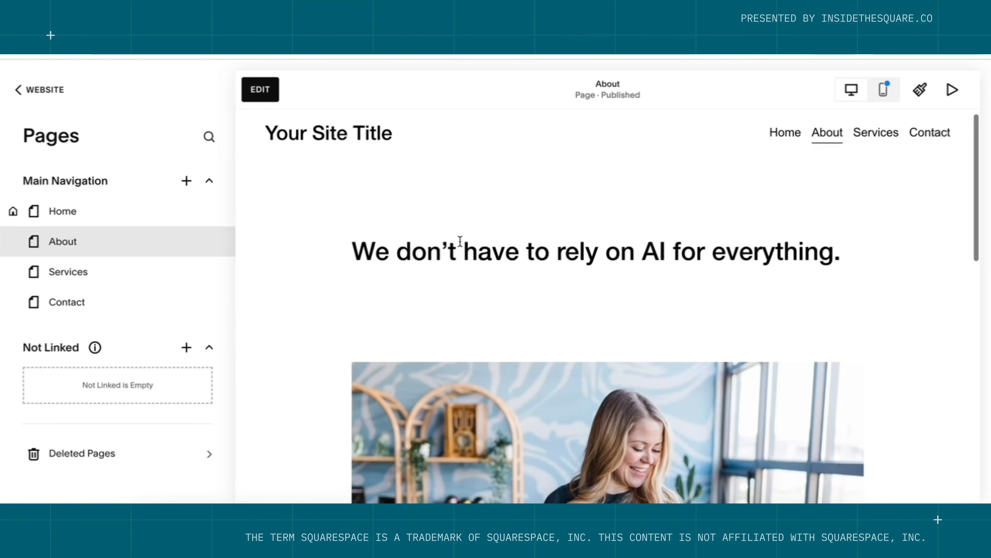
click(131, 288)
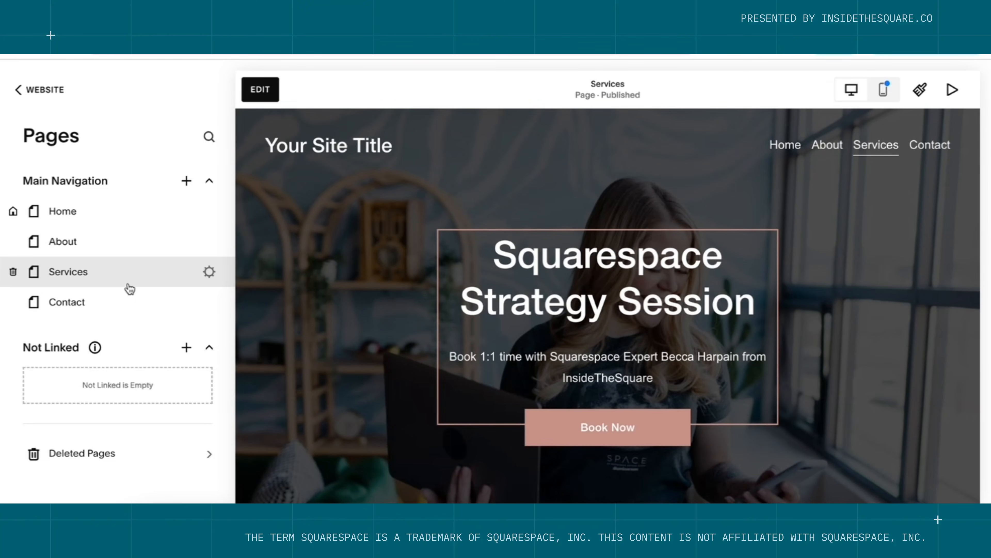
click(128, 307)
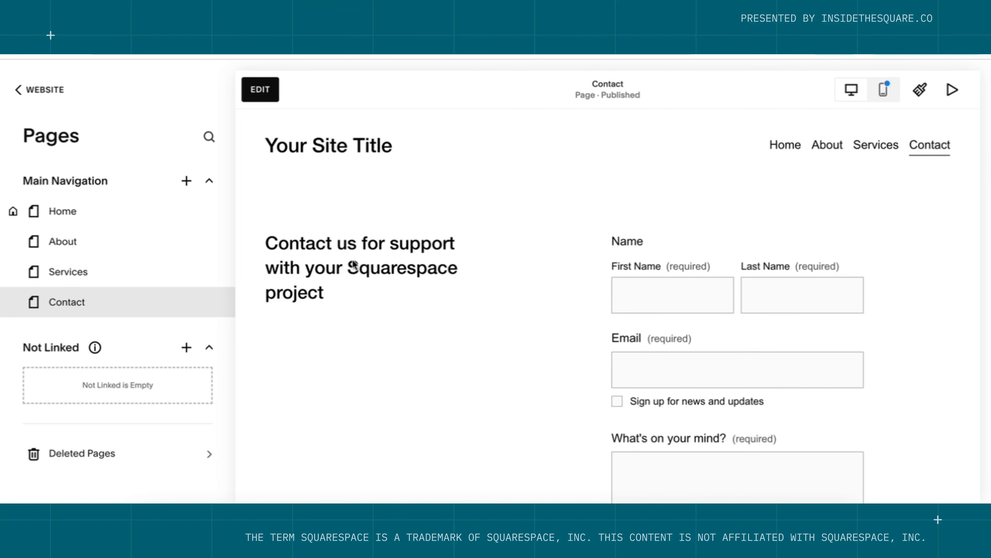
click(164, 211)
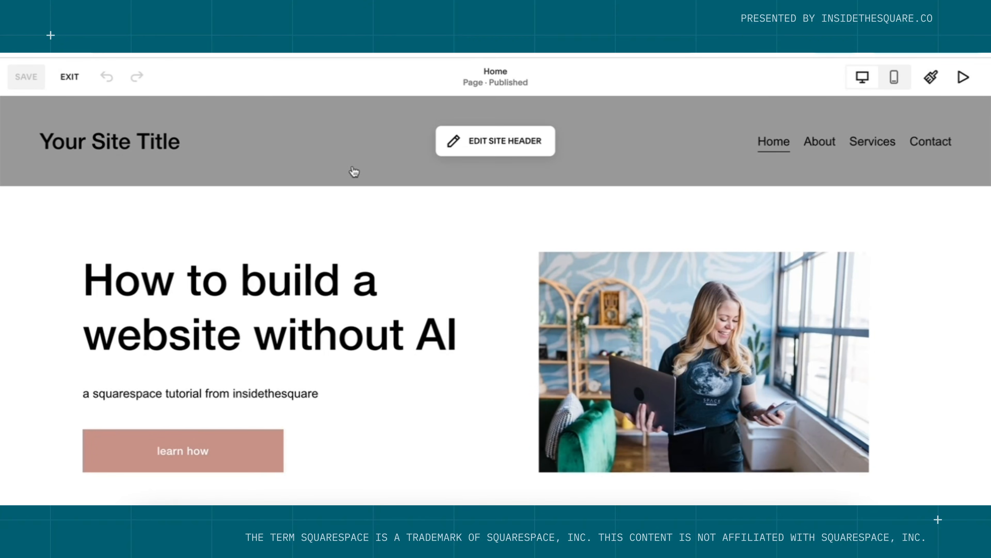
Replace the header site title 'Your Site Title' with 'Insidethesquare.co' and save.
click(498, 140)
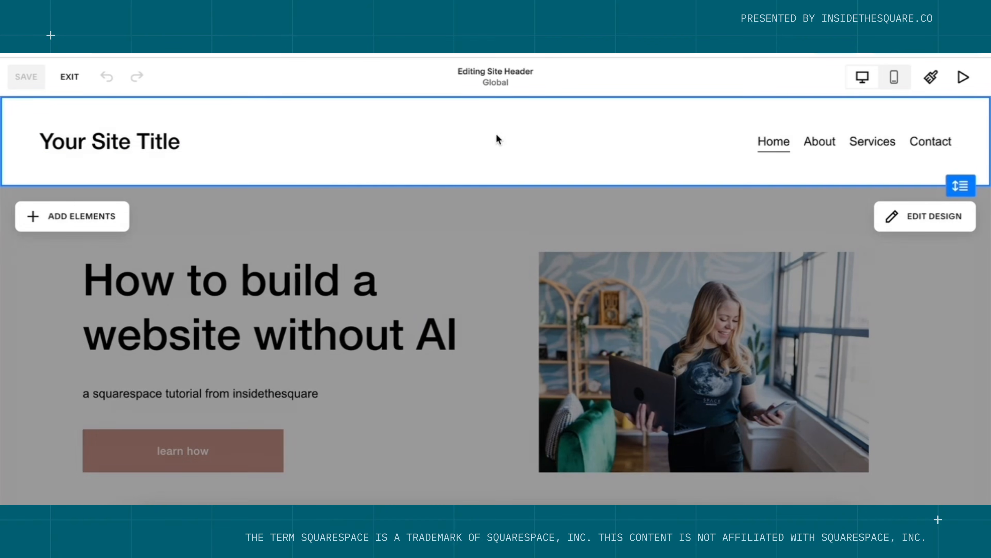
click(154, 148)
click(197, 142)
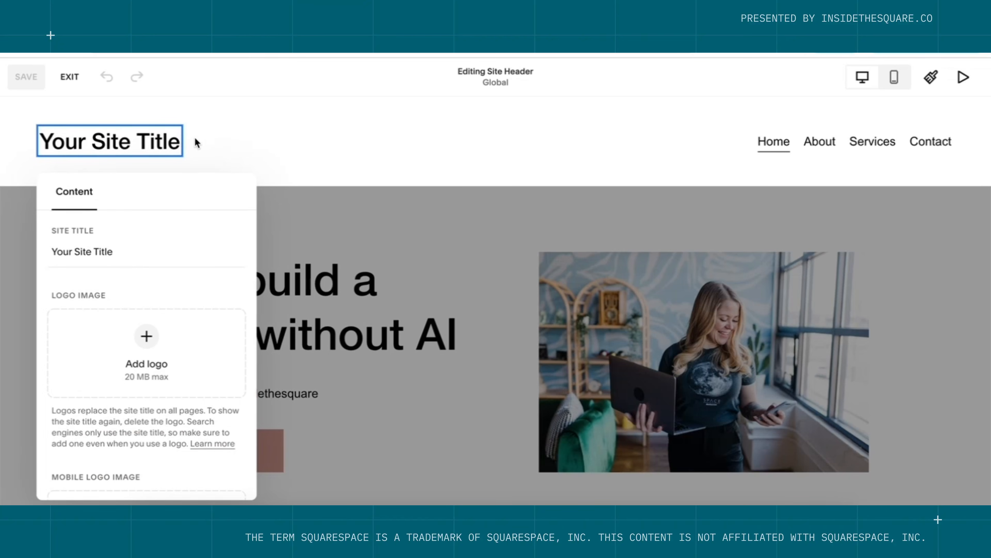
drag(126, 256, 39, 262)
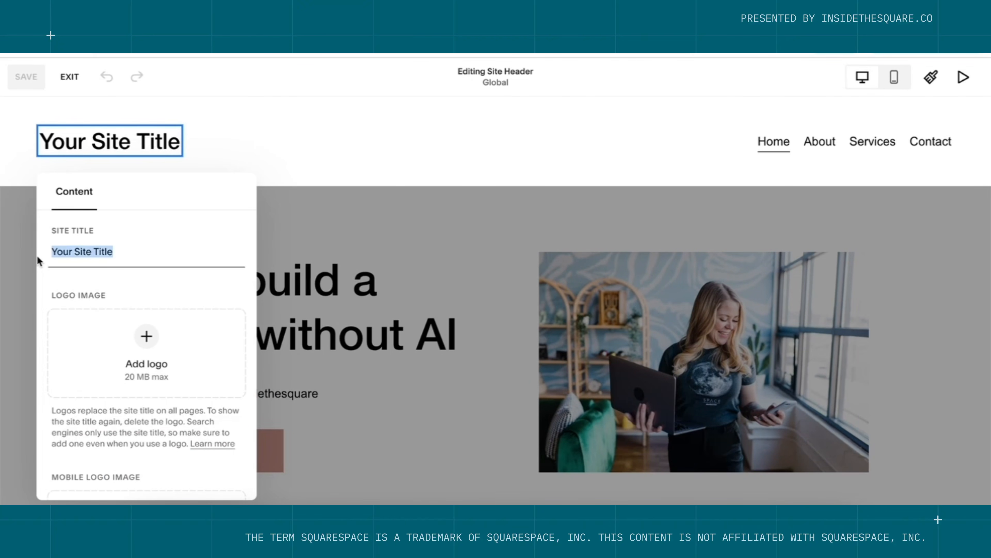
text(Ins)
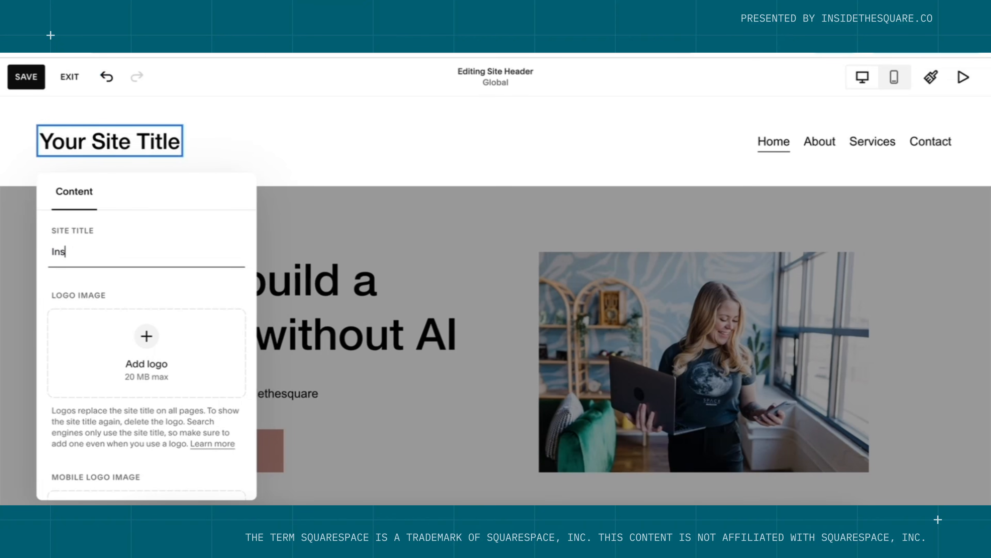
text(idethesquare.co)
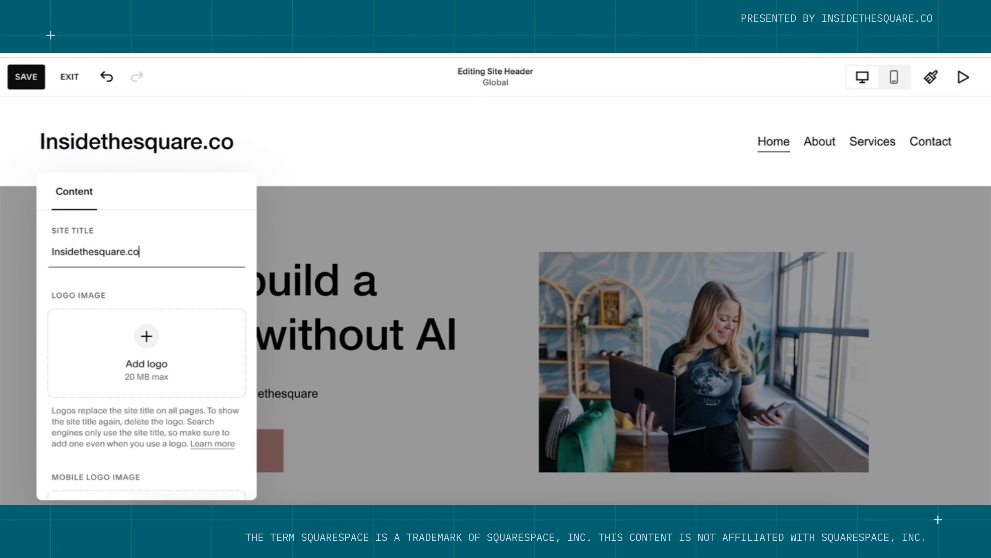
key(ctrl+a)
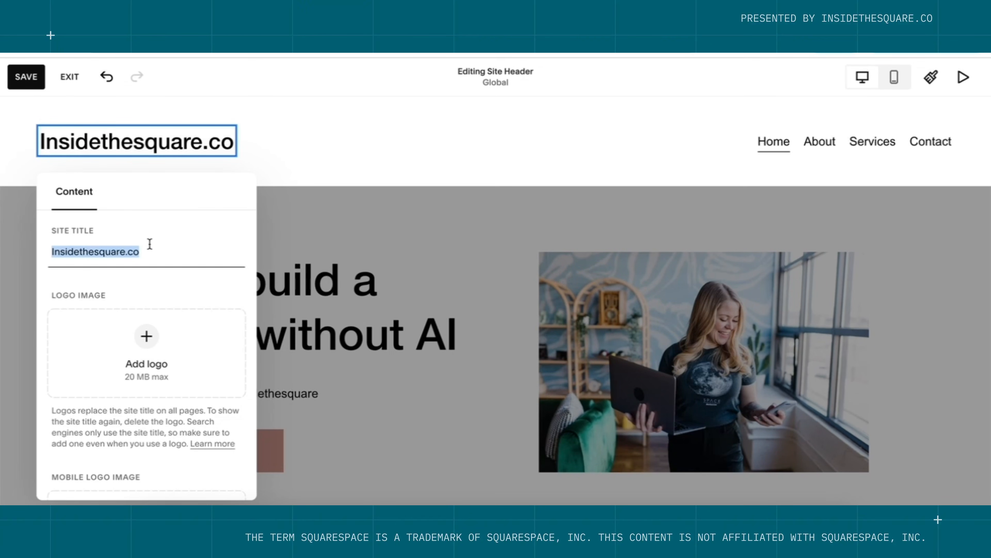
click(353, 208)
click(23, 76)
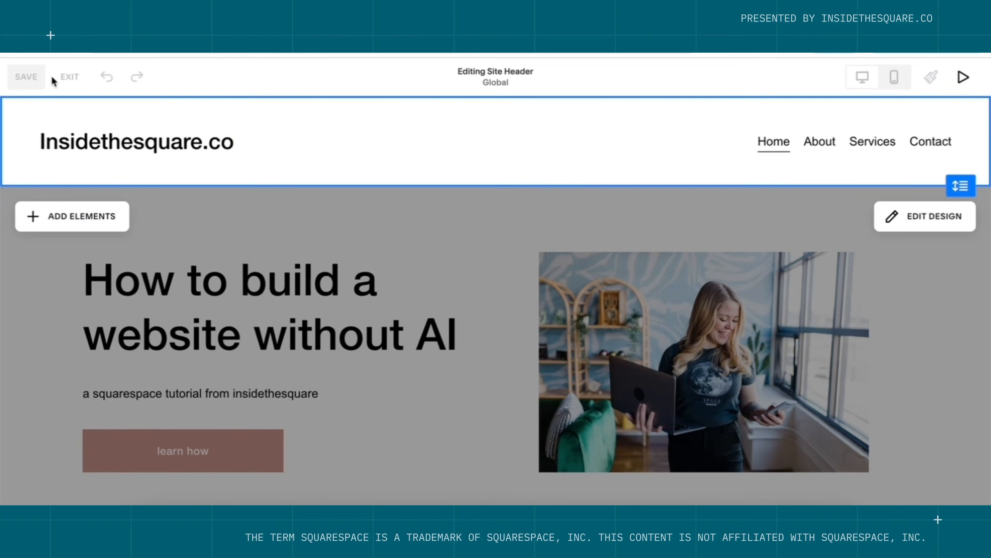
click(68, 76)
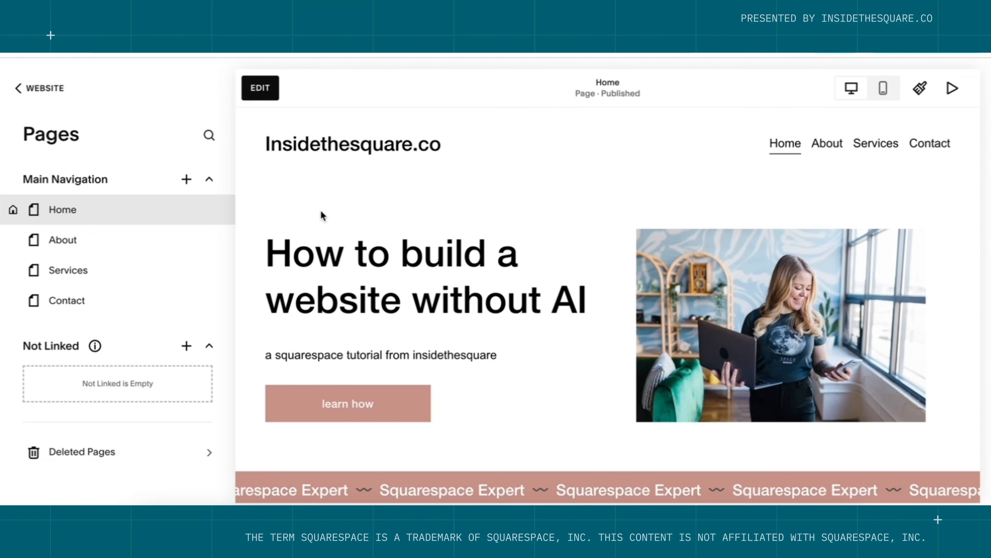
Reopen the header's site title settings to confirm it reads 'Insidethesquare.co', then exit.
click(268, 87)
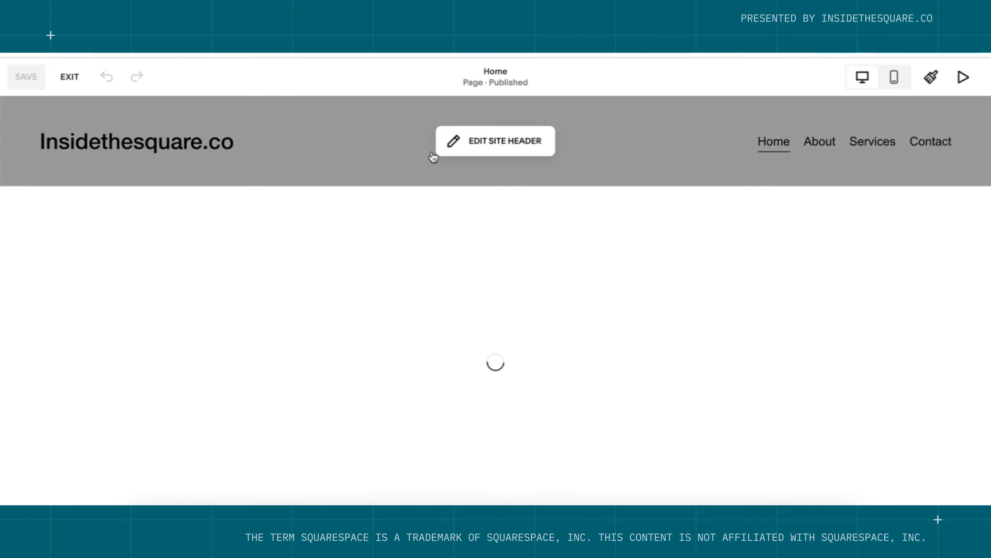
click(436, 151)
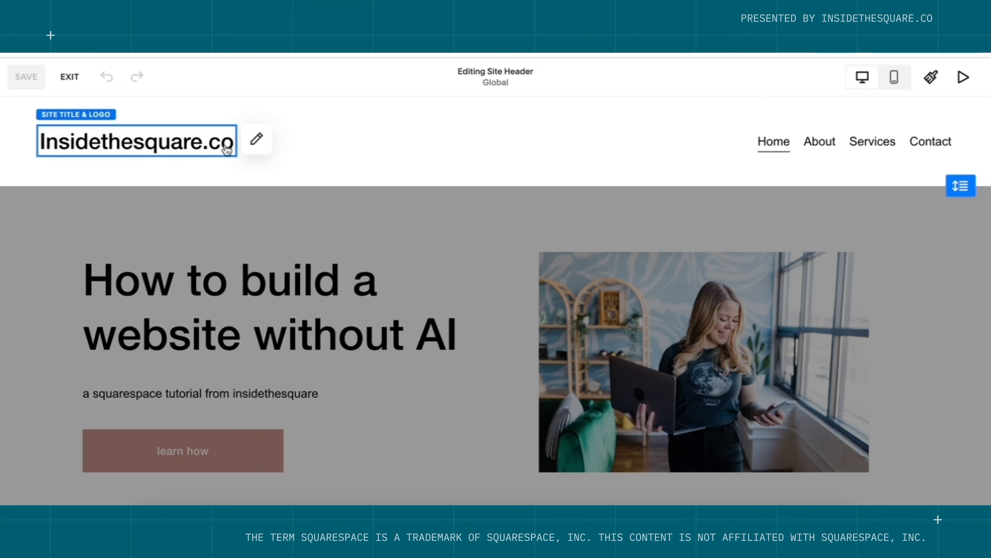
click(258, 151)
click(160, 254)
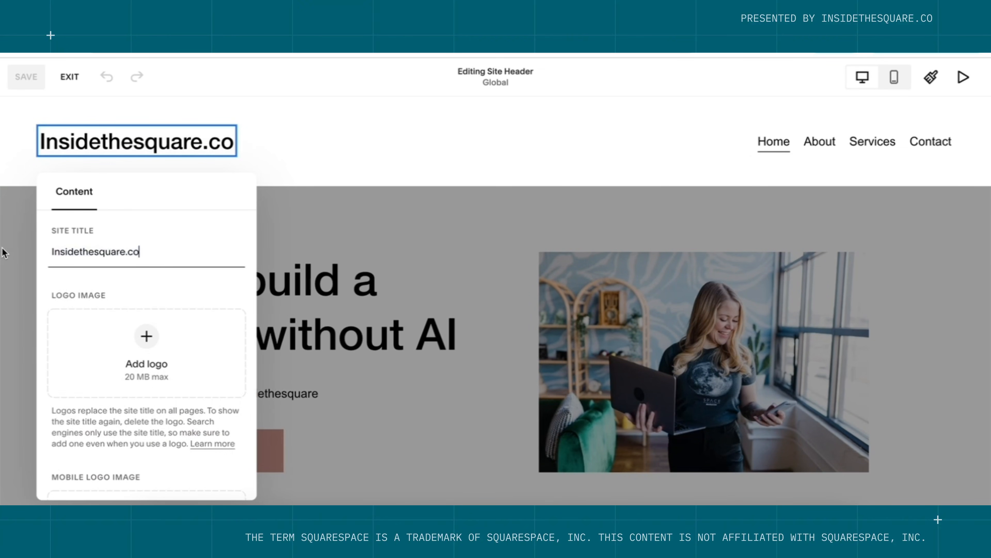
click(437, 164)
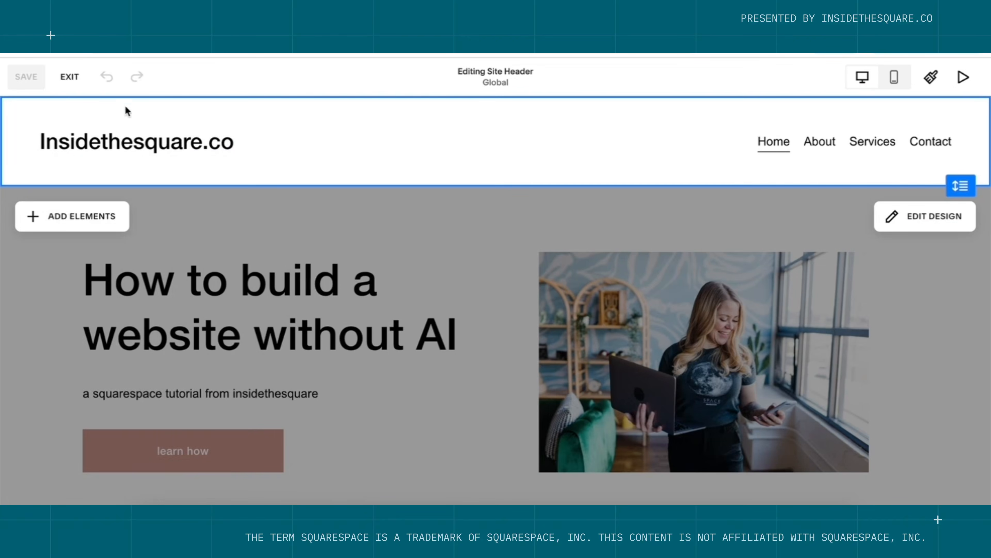
click(71, 78)
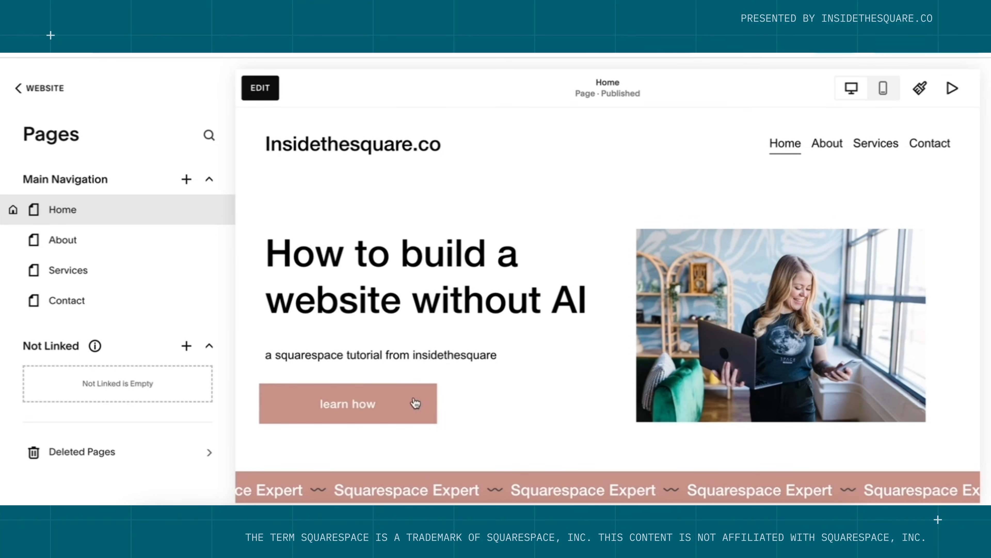
Scroll through the Home page preview, then open Site Styles from the paintbrush icon.
scroll(530, 411, down, 3)
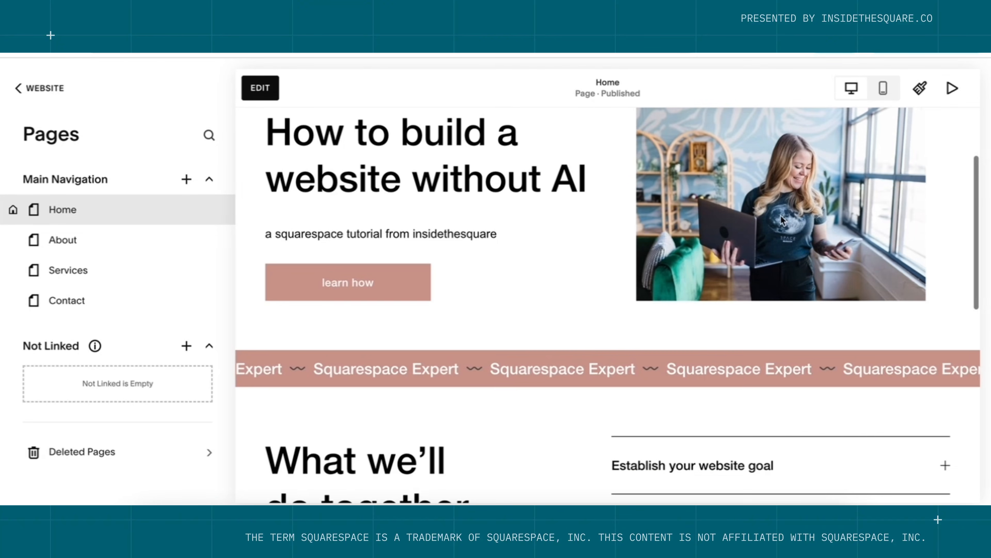
scroll(726, 393, down, 8)
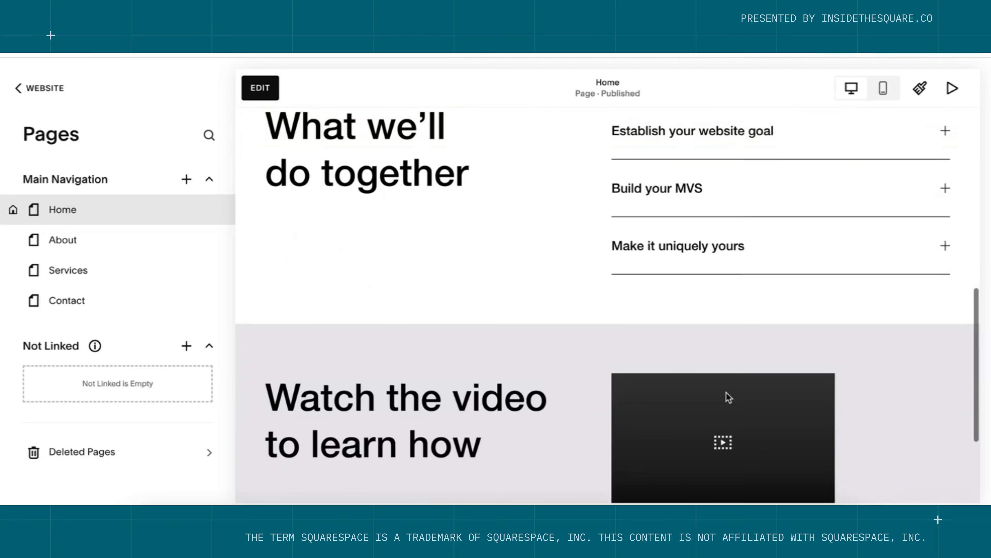
scroll(726, 393, up, 12)
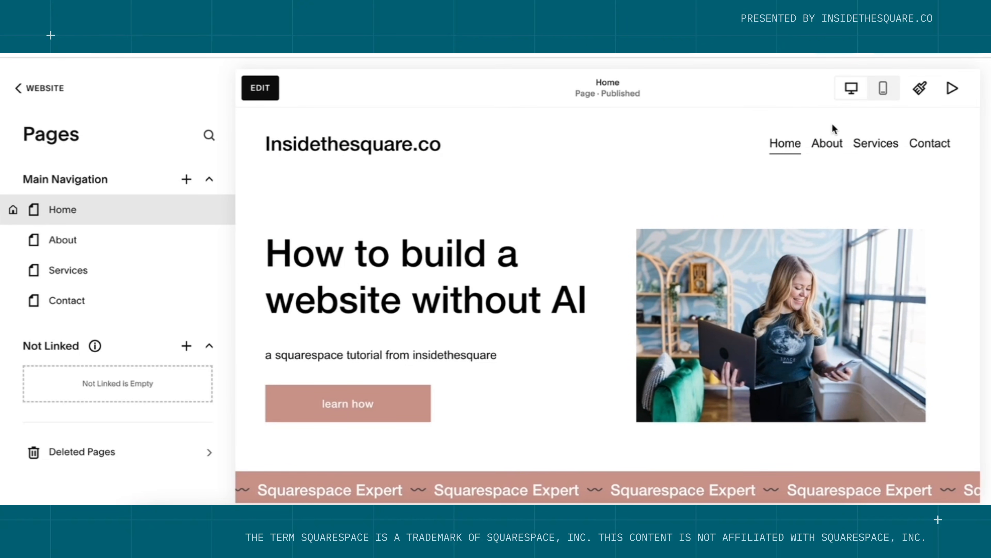
click(925, 94)
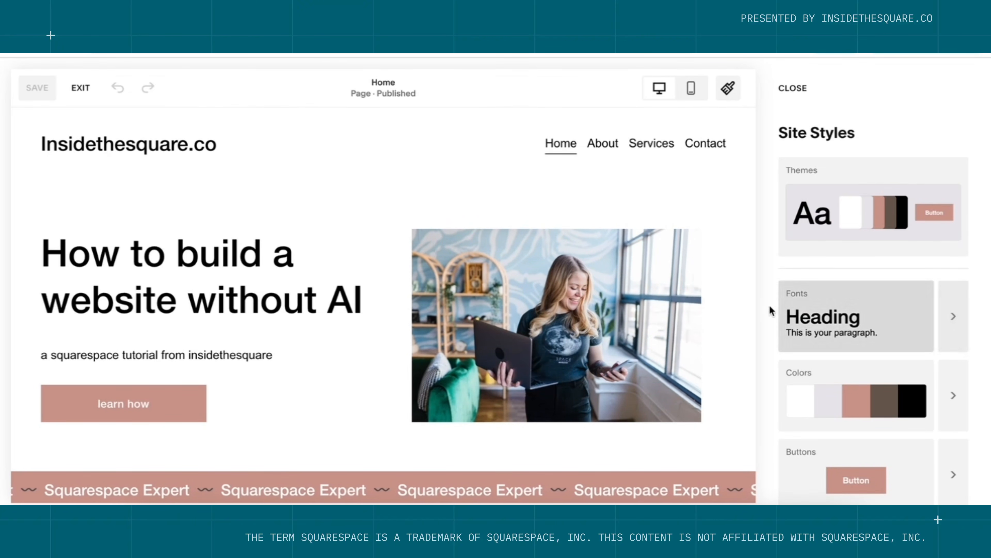
Browse the Serif and Mixed font packs and apply Marcellus · PT Serif.
click(953, 328)
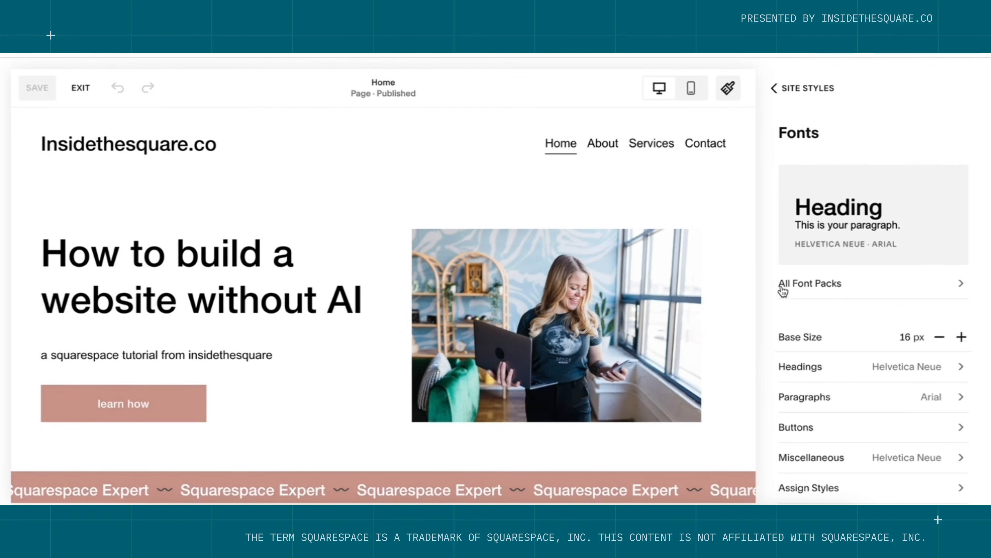
click(841, 294)
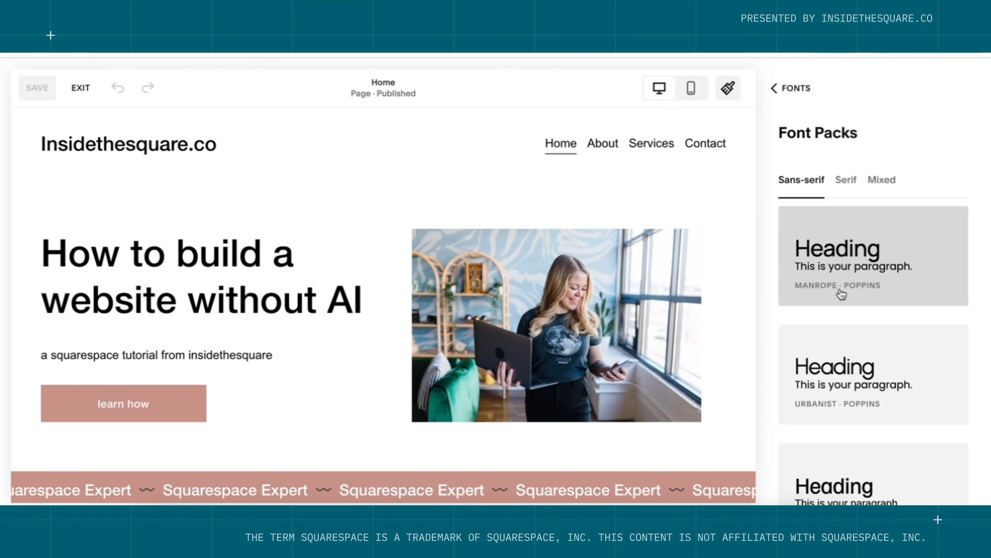
scroll(841, 293, down, 10)
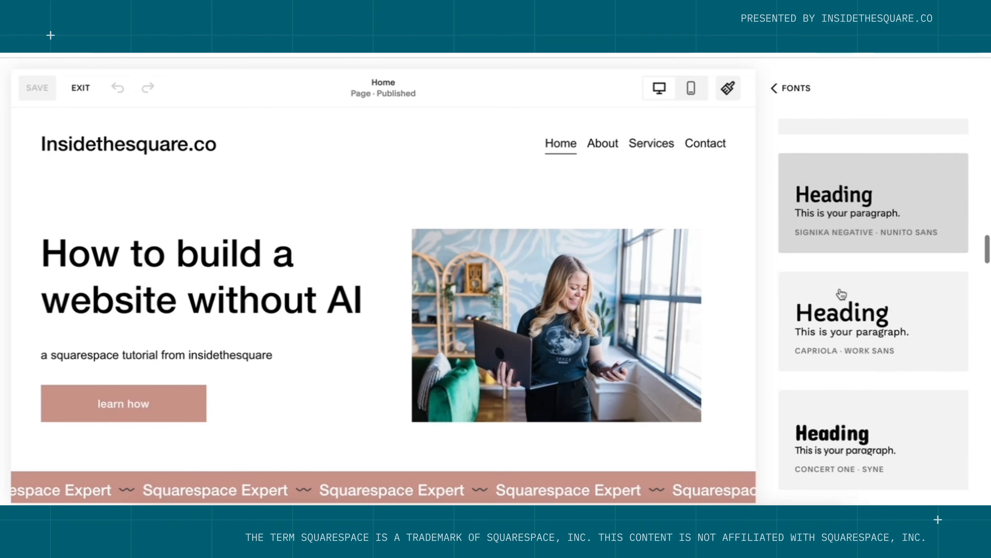
scroll(841, 294, up, 12)
scroll(841, 293, down, 5)
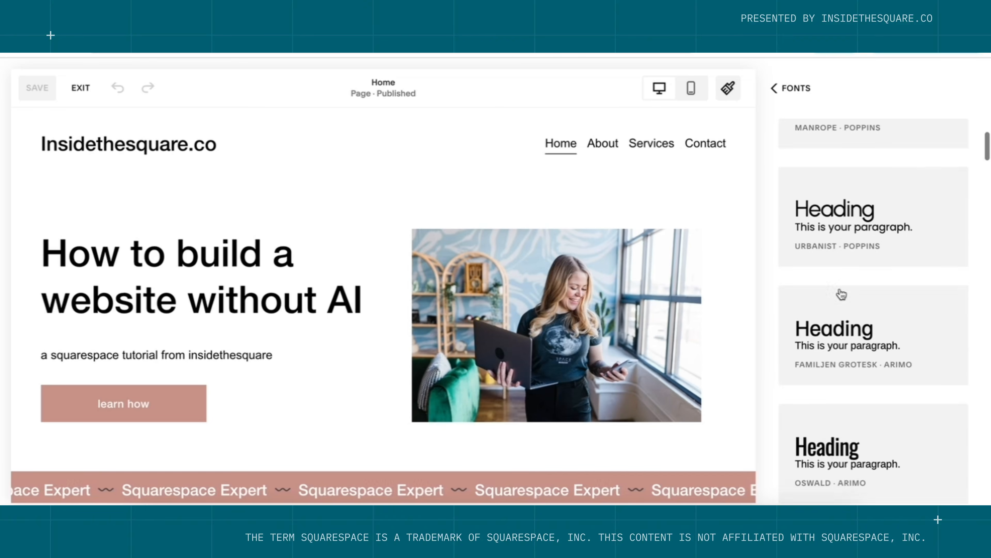
scroll(842, 293, down, 8)
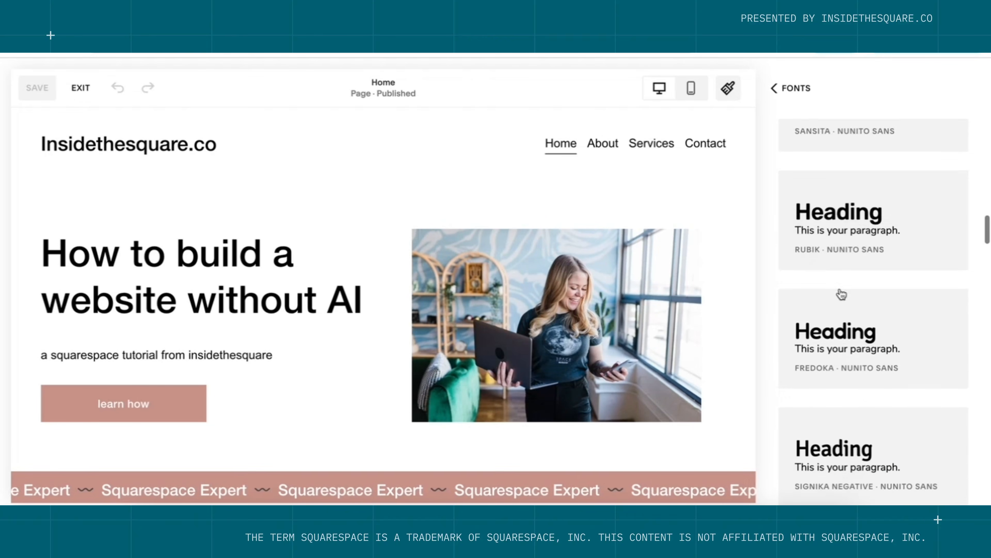
scroll(842, 293, down, 10)
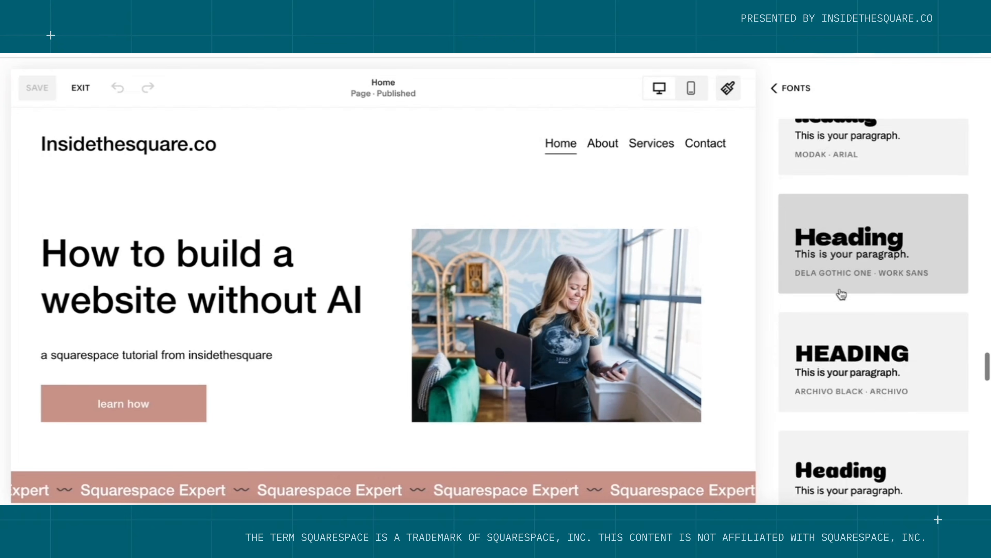
scroll(841, 294, down, 6)
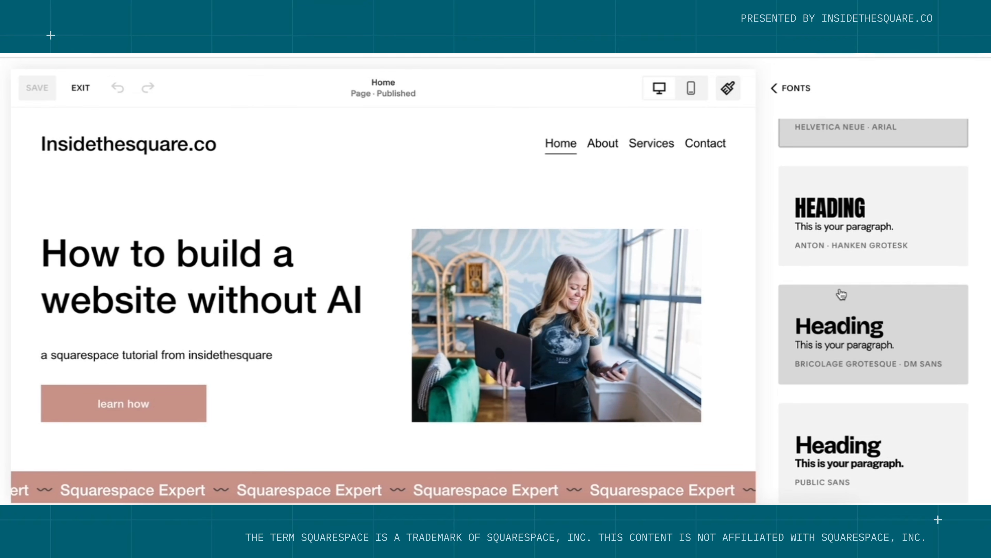
scroll(841, 293, up, 20)
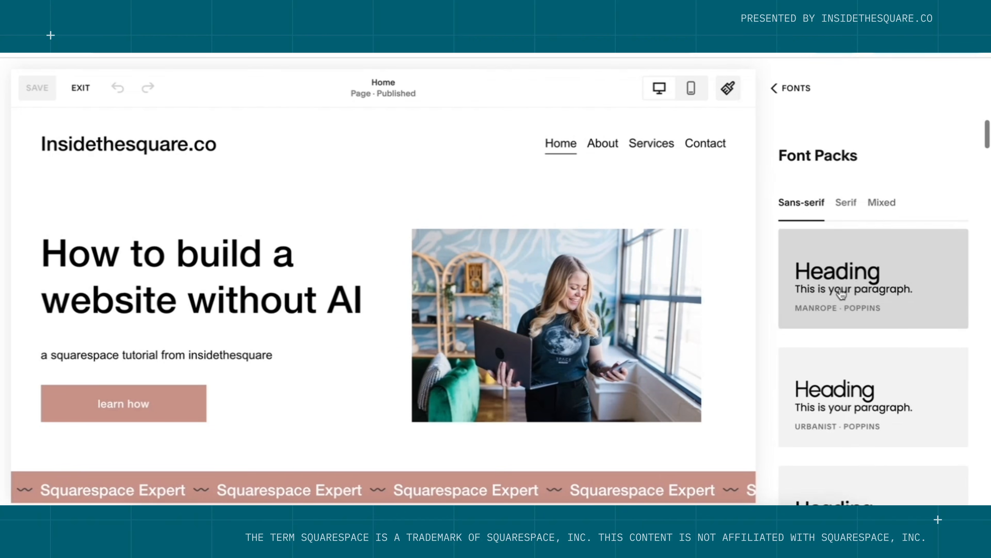
click(845, 187)
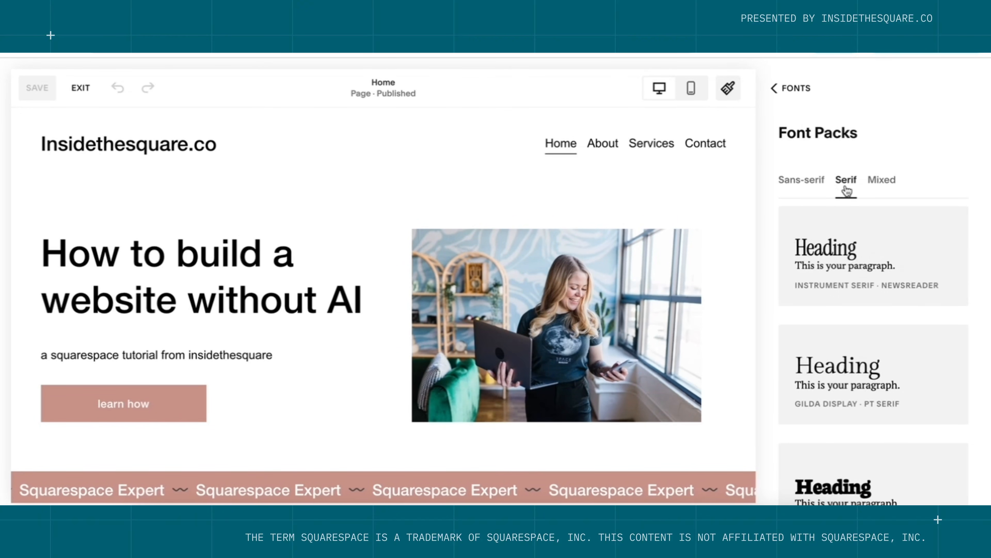
click(874, 188)
scroll(874, 375, down, 6)
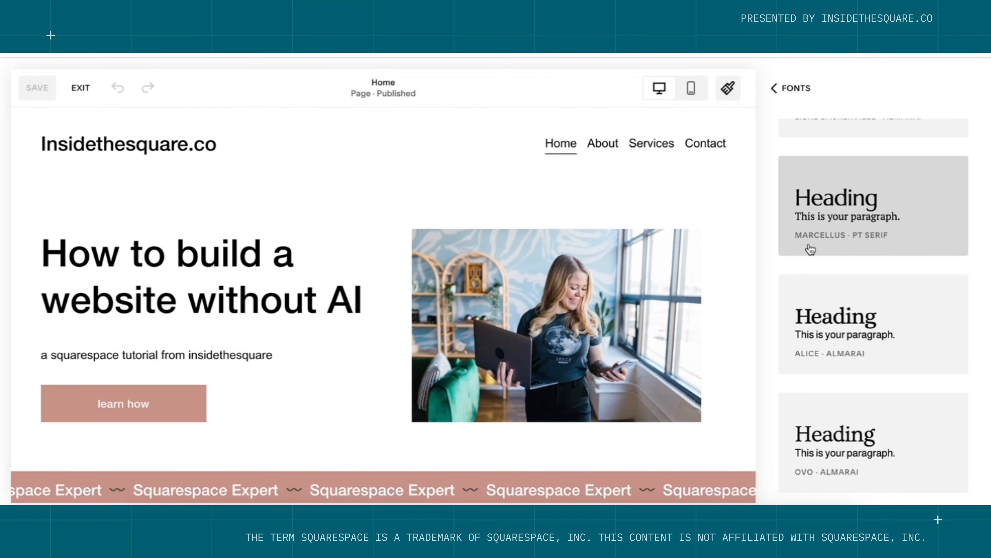
click(897, 244)
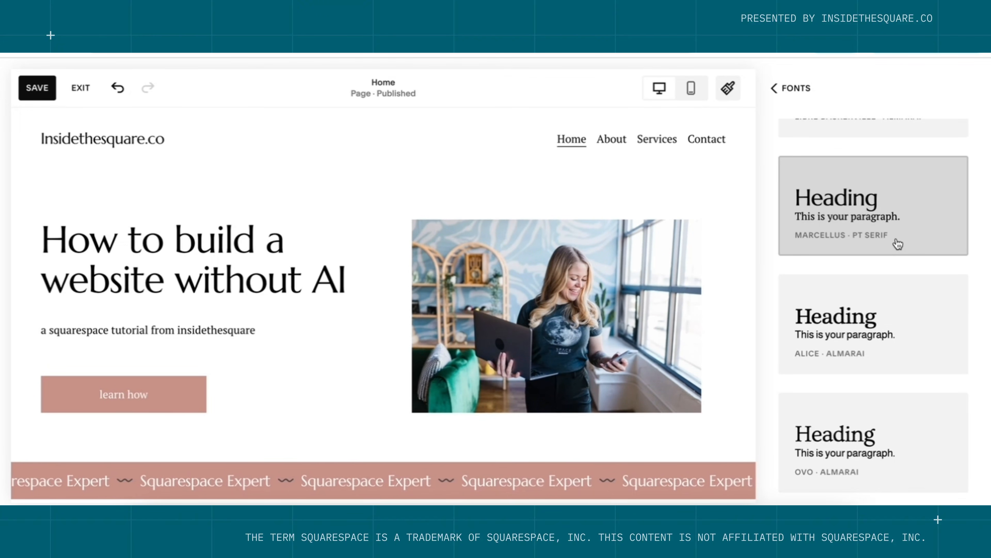
Try Lilita One · IBM Plex Mono and Ubuntu · Rokkitt, then revert to Marcellus · PT Serif.
scroll(413, 322, down, 6)
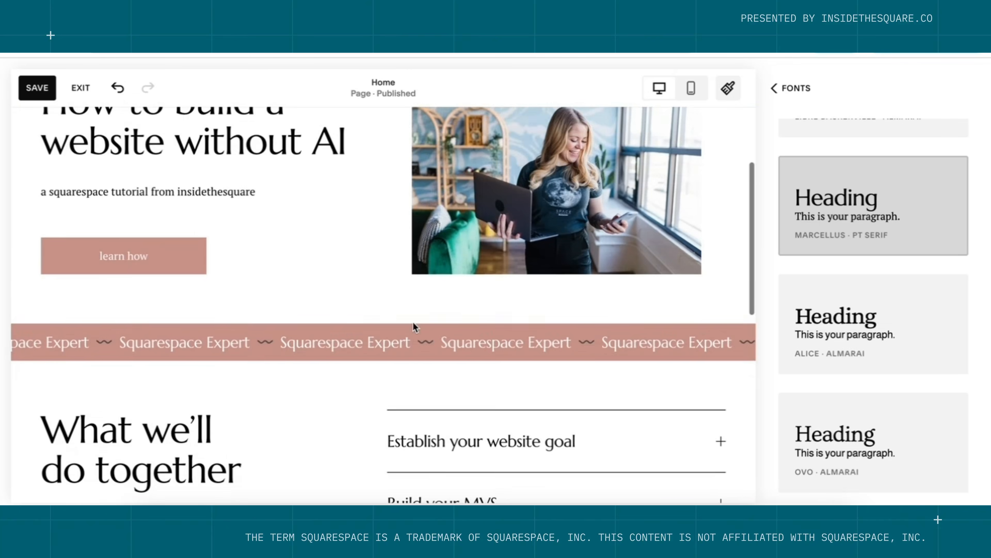
scroll(413, 322, down, 6)
scroll(413, 322, up, 12)
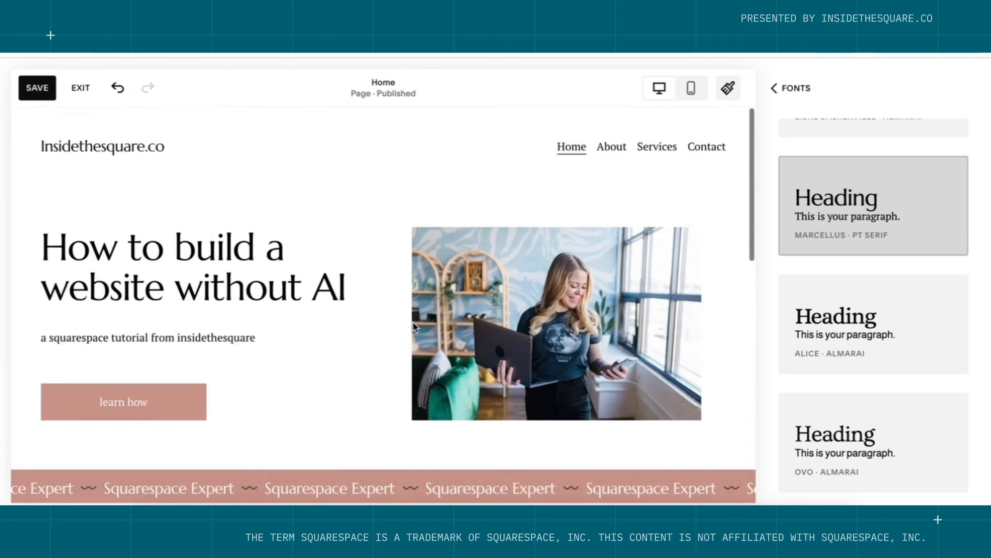
scroll(879, 391, down, 10)
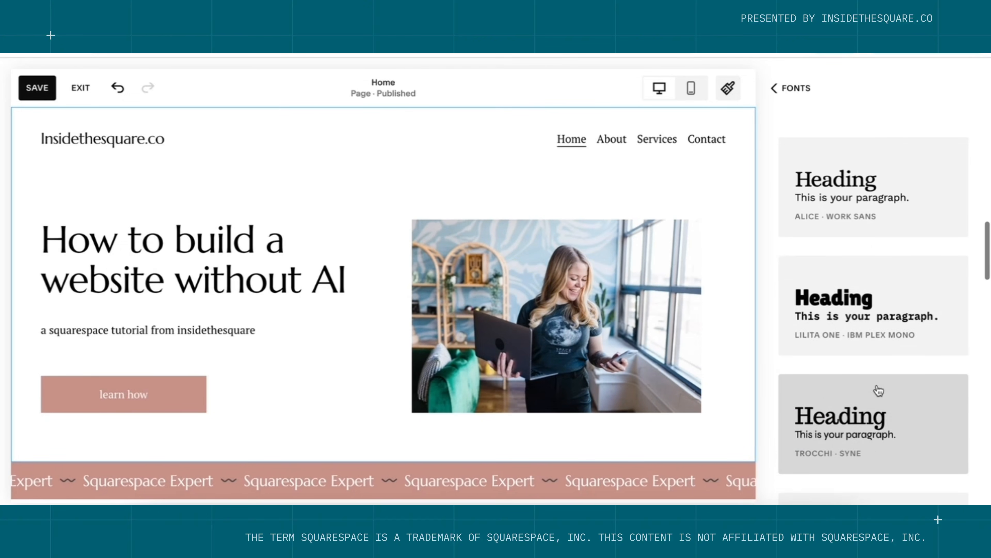
click(841, 252)
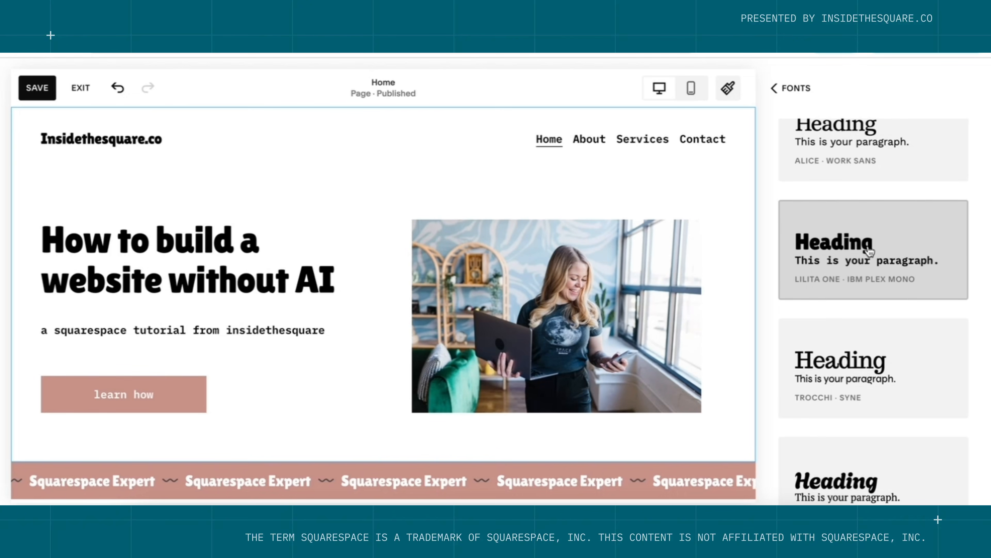
scroll(870, 252, down, 2)
scroll(869, 252, down, 8)
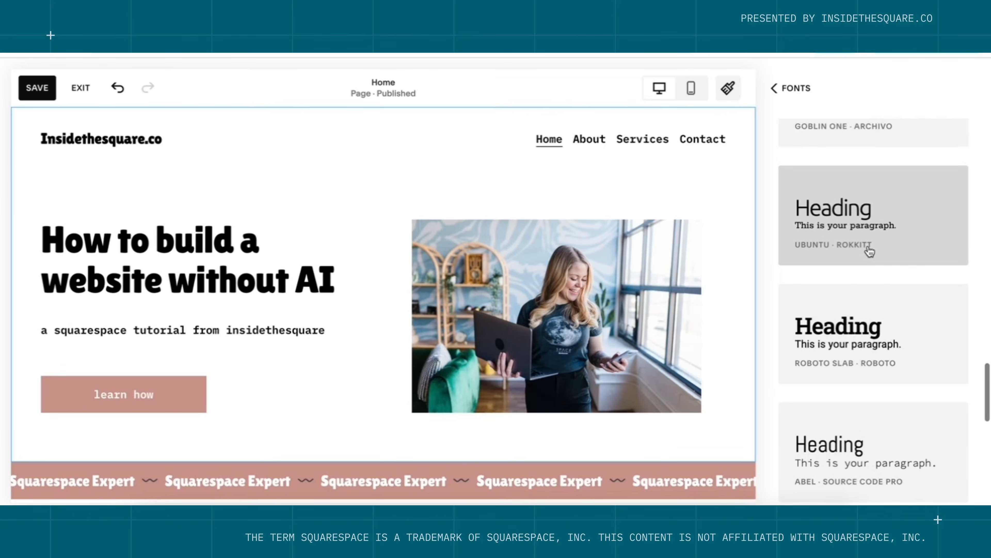
click(871, 222)
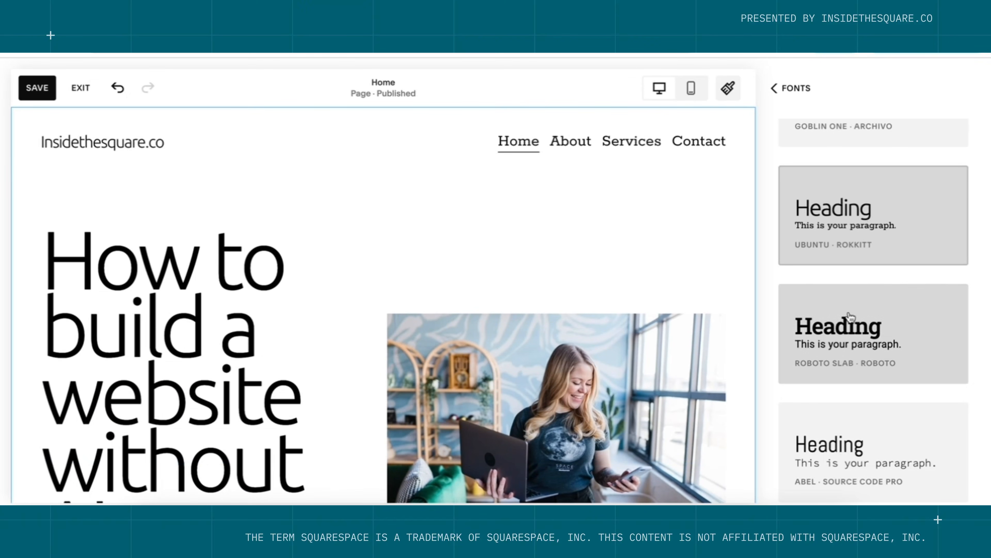
scroll(851, 317, down, 5)
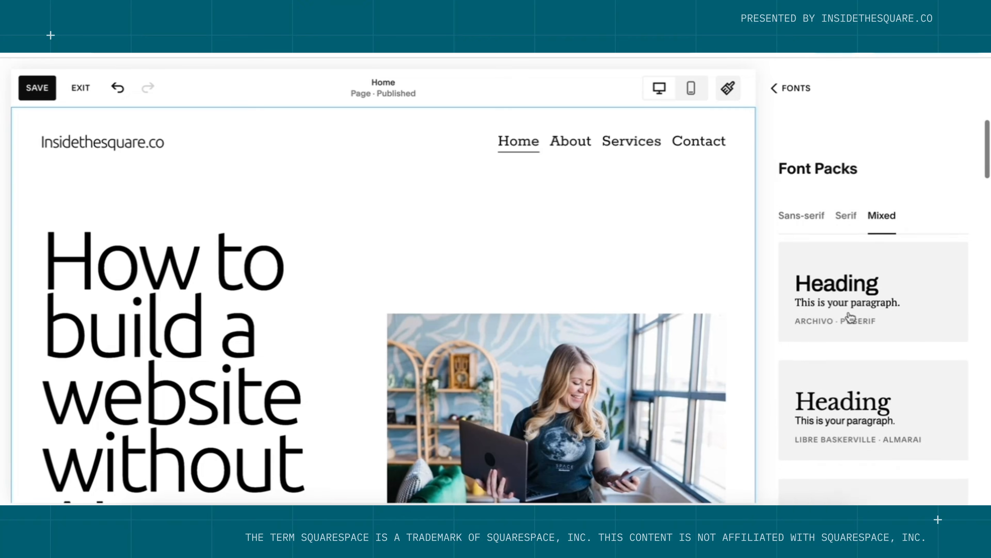
scroll(851, 317, down, 7)
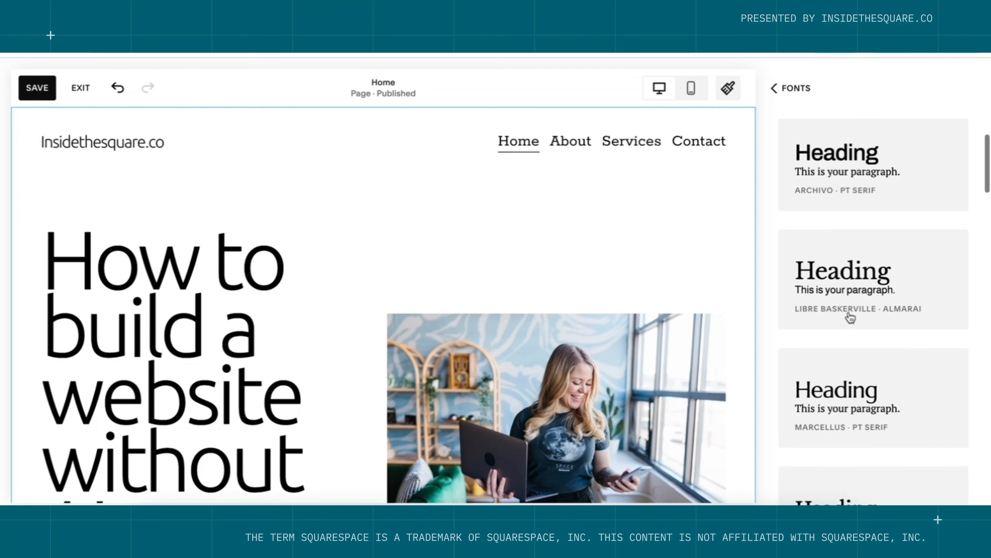
scroll(851, 317, down, 5)
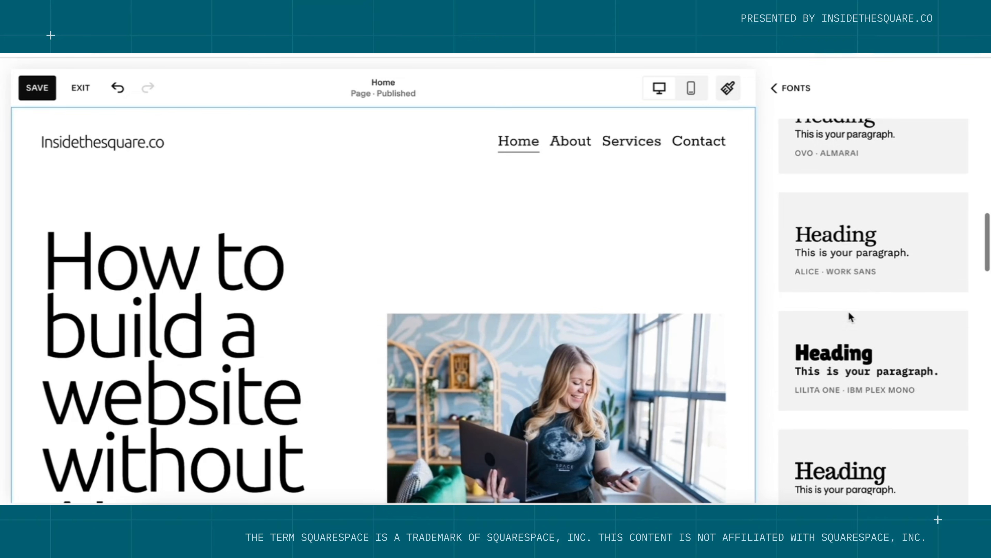
scroll(851, 317, up, 3)
scroll(851, 317, up, 3)
scroll(859, 299, up, 1)
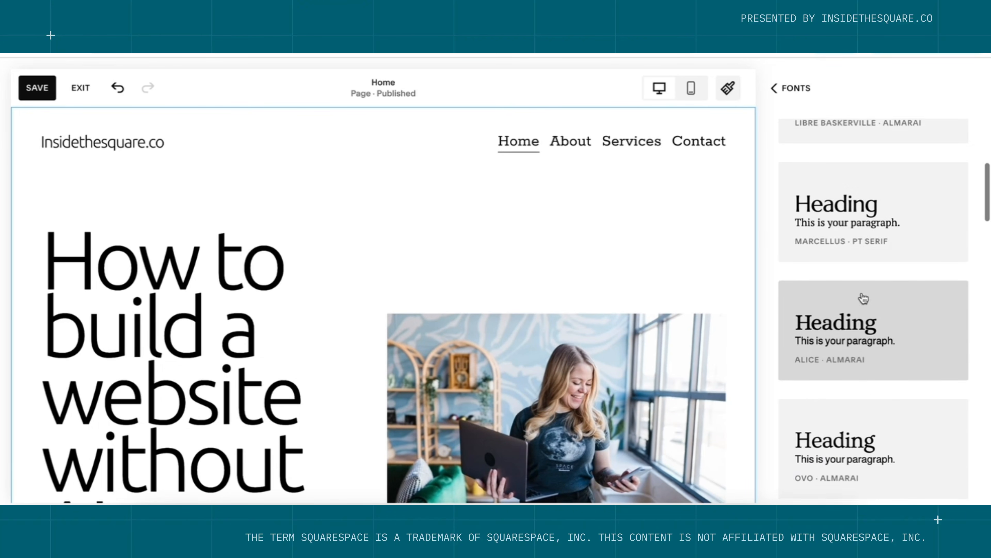
click(865, 212)
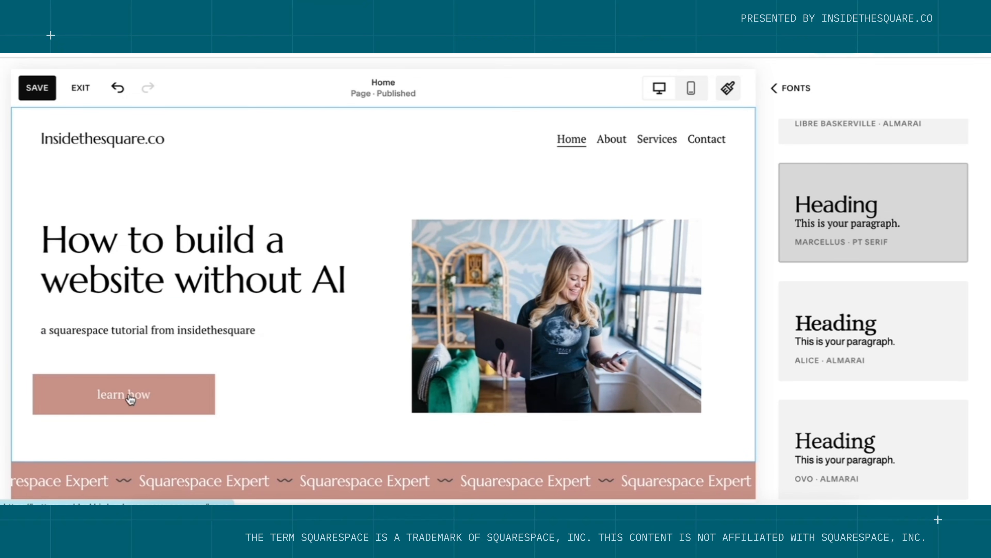
click(796, 89)
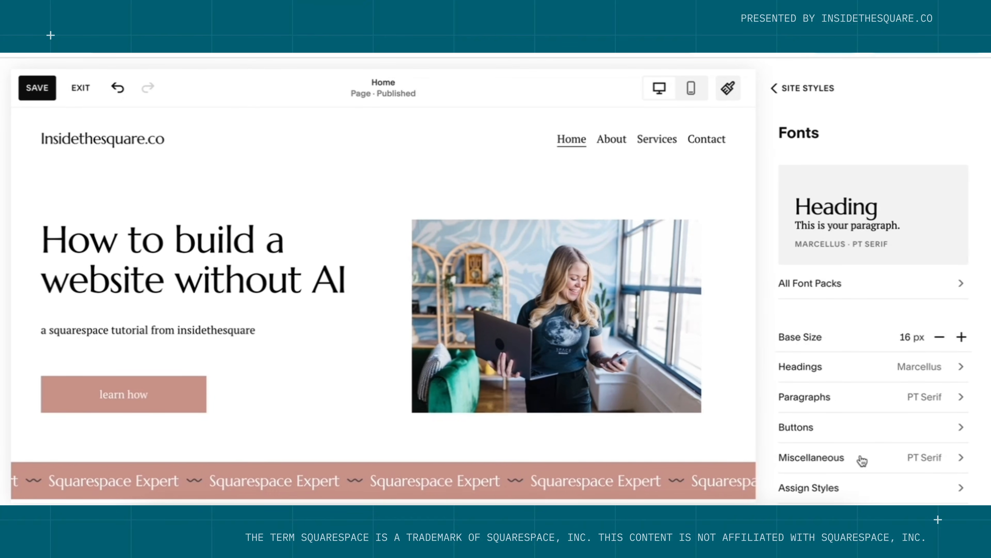
Give primary buttons Marcellus font, Uppercase text transform and 0.16em letter spacing.
click(839, 431)
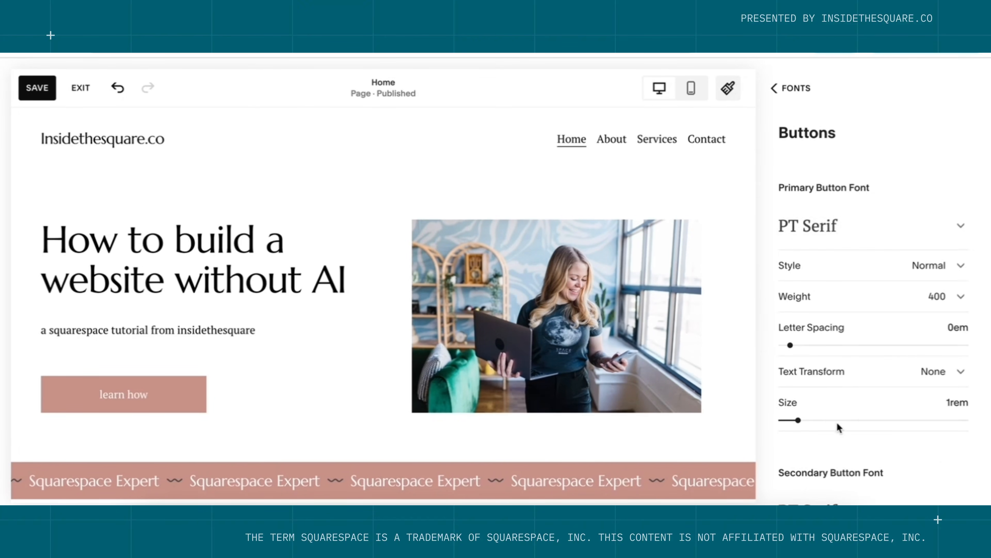
click(855, 224)
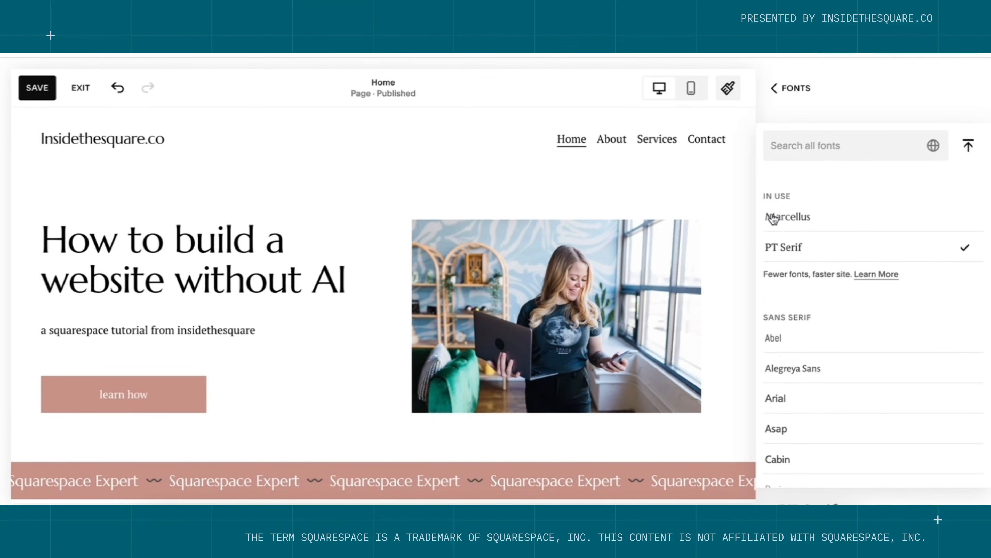
click(798, 217)
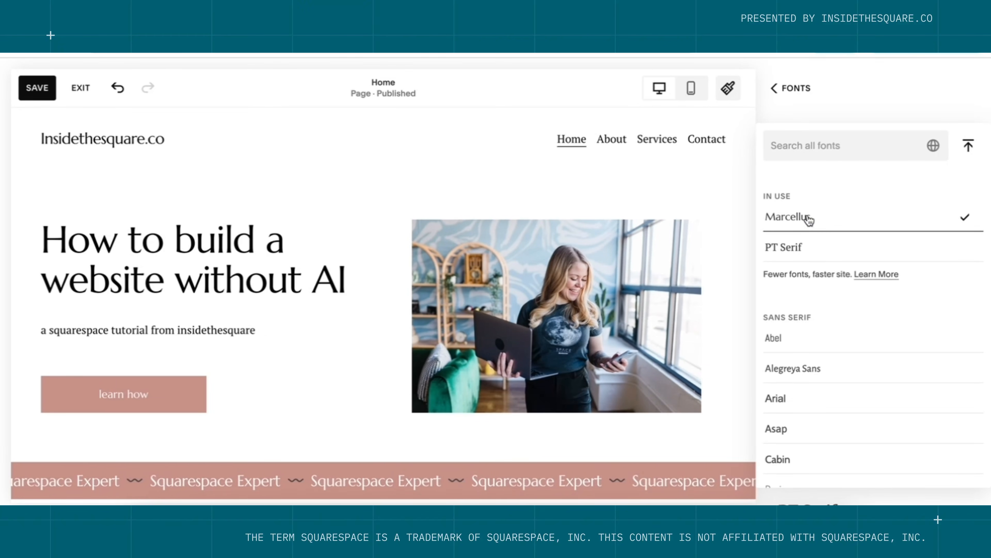
click(854, 113)
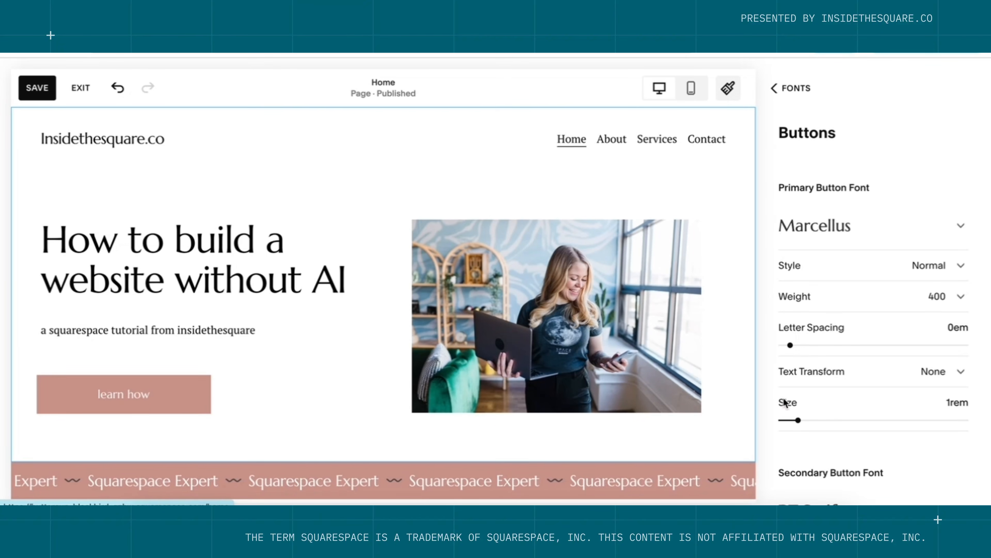
click(876, 382)
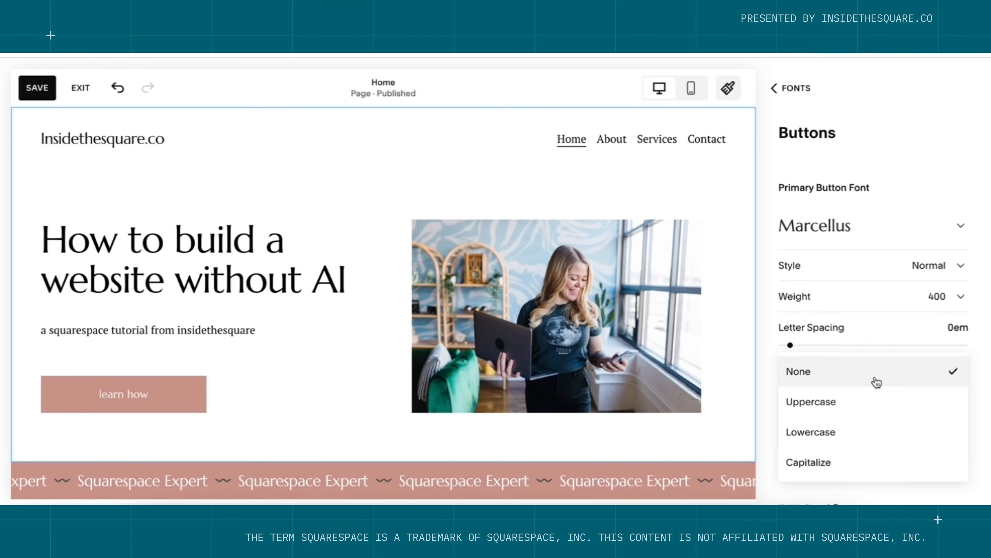
click(856, 412)
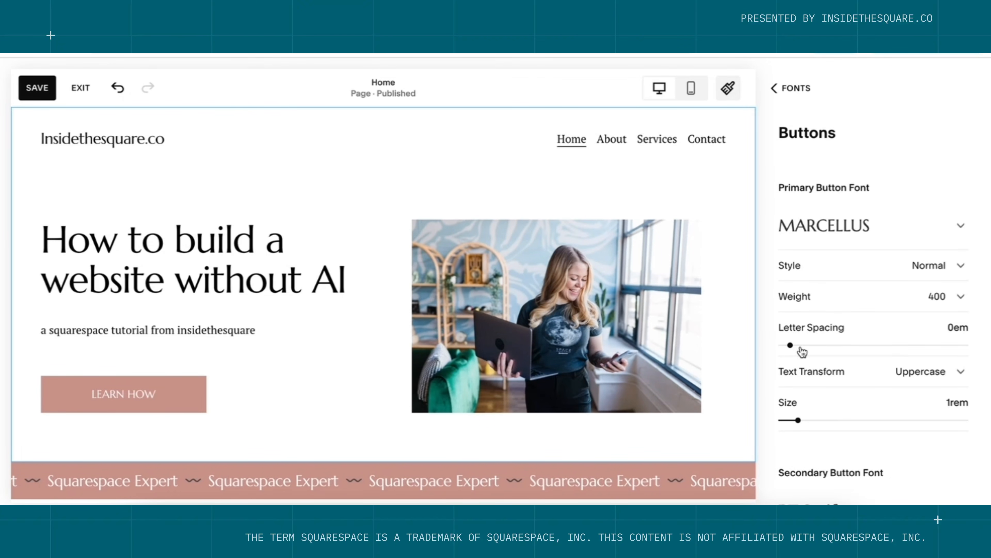
drag(791, 345, 804, 345)
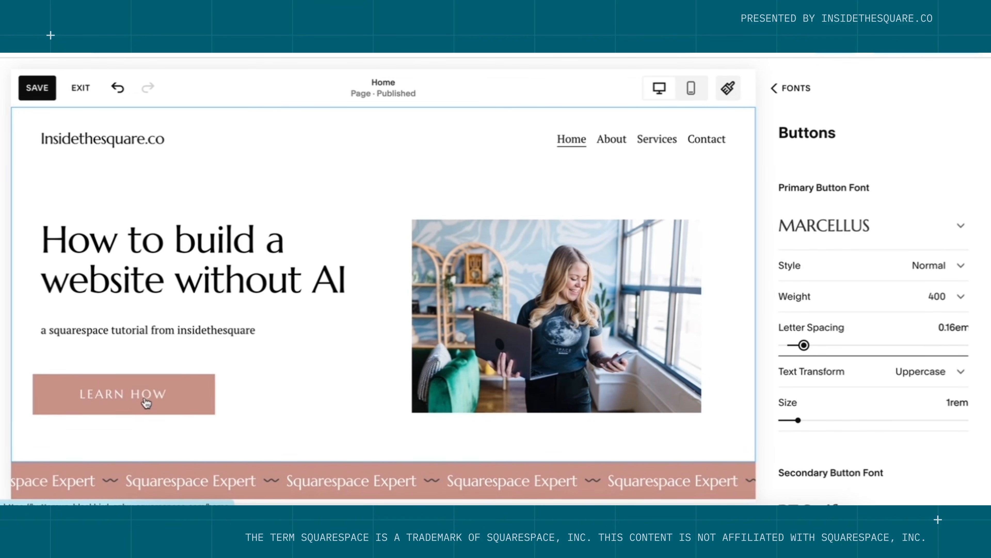
scroll(920, 397, down, 2)
scroll(920, 397, down, 5)
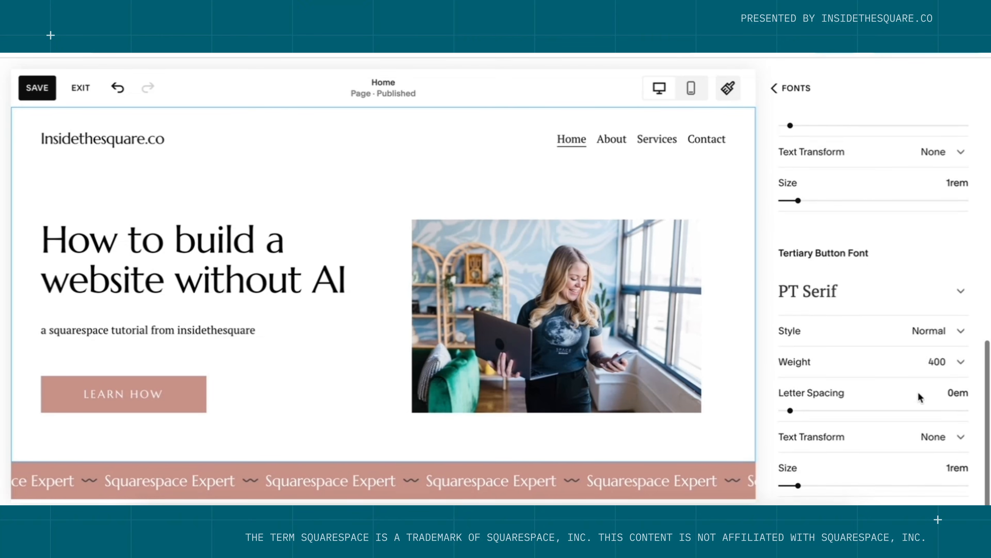
scroll(919, 395, up, 7)
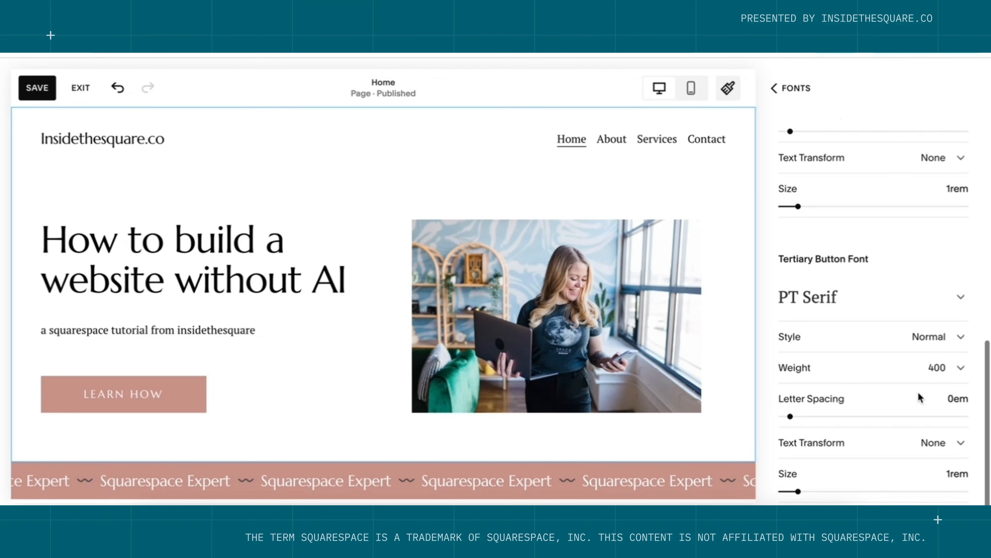
click(792, 92)
click(793, 93)
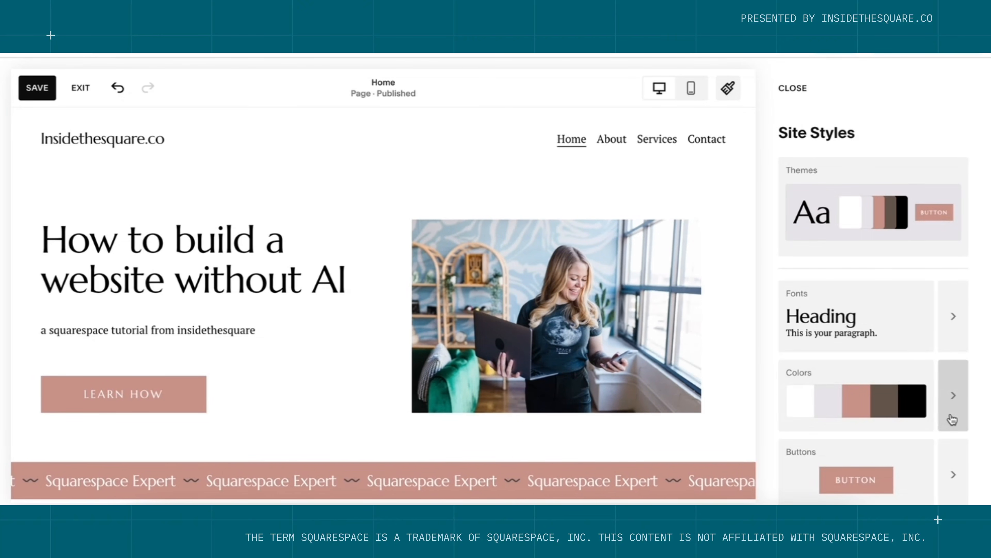
Preview several preset palettes: lavender/cyan/brown, pink/cyan/dark teal, cream/lavender/green, cream/yellow/olive.
click(954, 396)
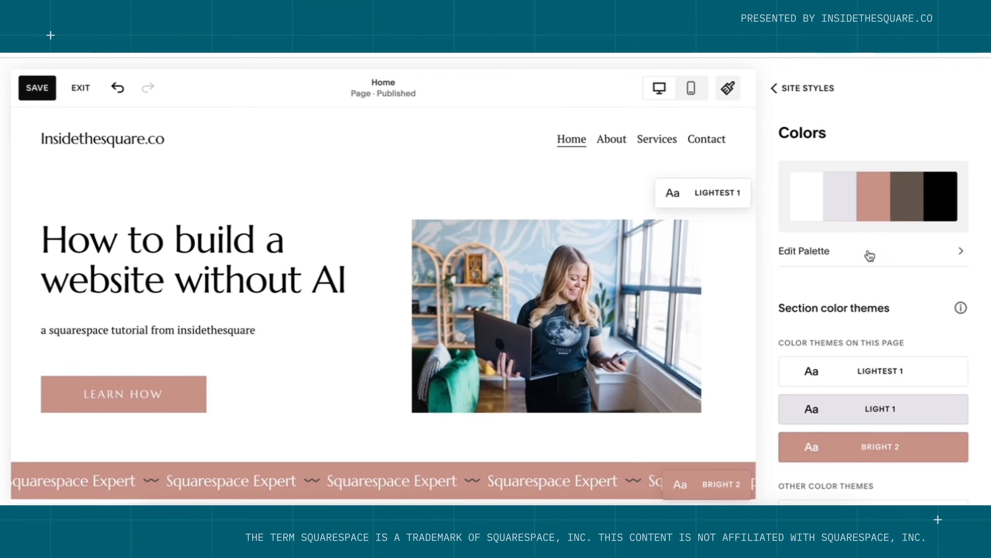
click(854, 254)
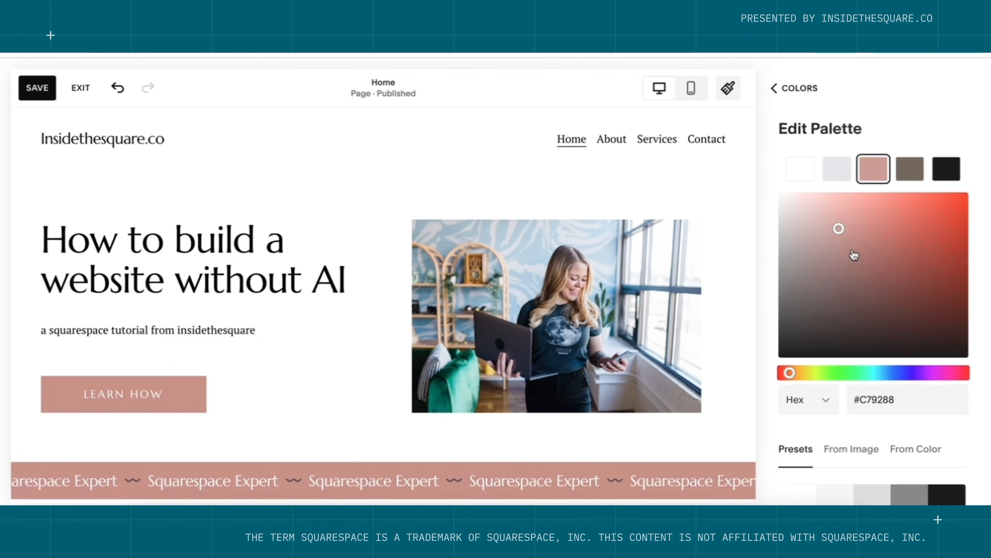
scroll(904, 400, down, 5)
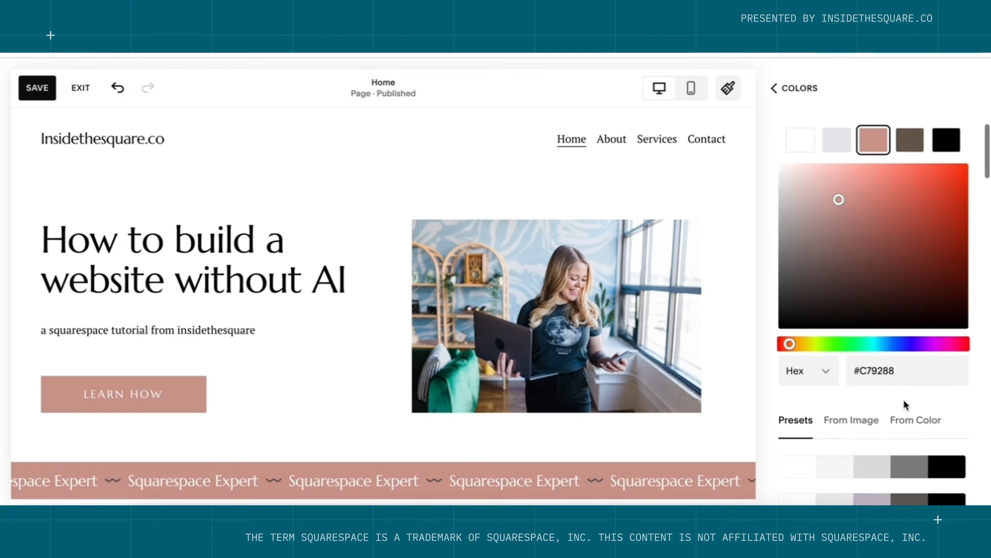
scroll(905, 406, down, 7)
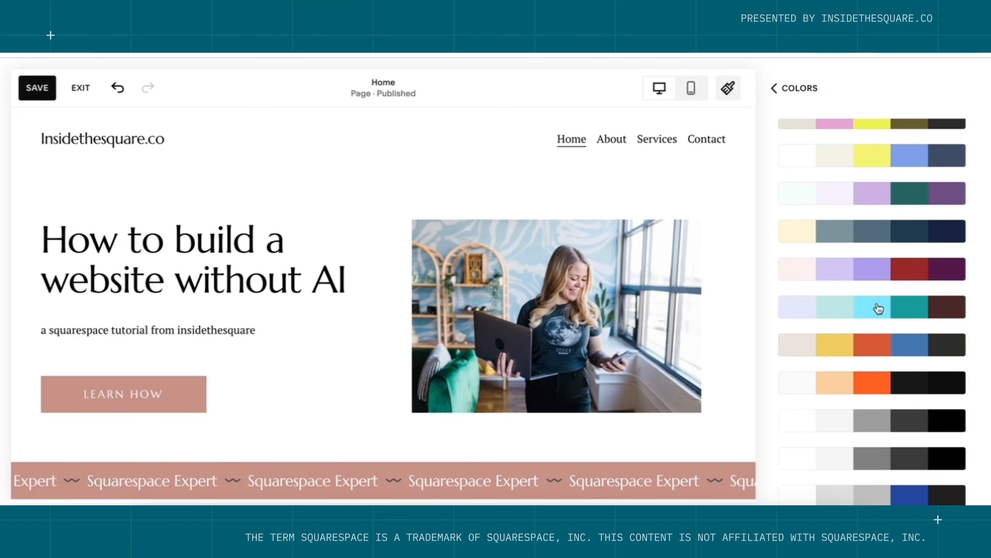
click(878, 308)
scroll(878, 309, down, 4)
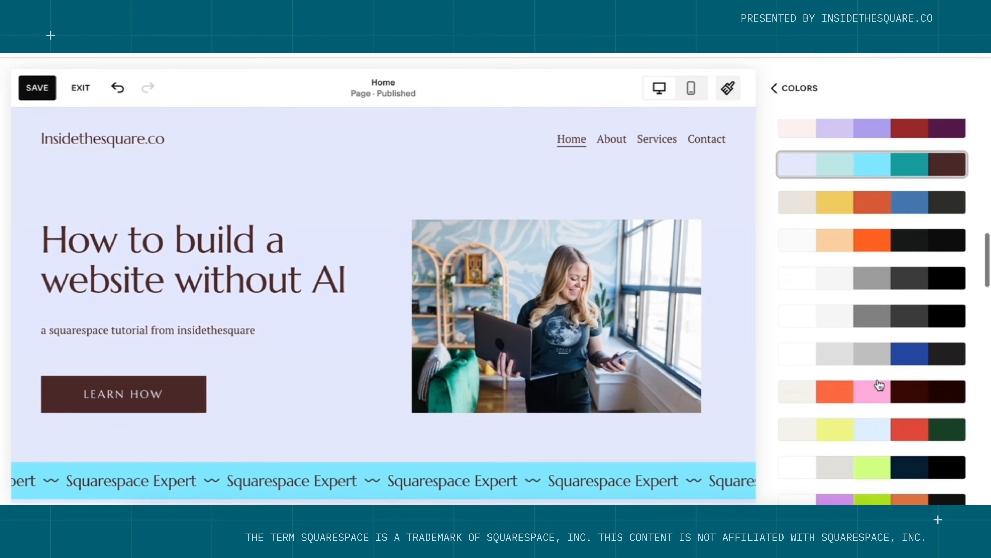
click(878, 390)
scroll(875, 388, down, 2)
scroll(874, 388, down, 1)
click(883, 456)
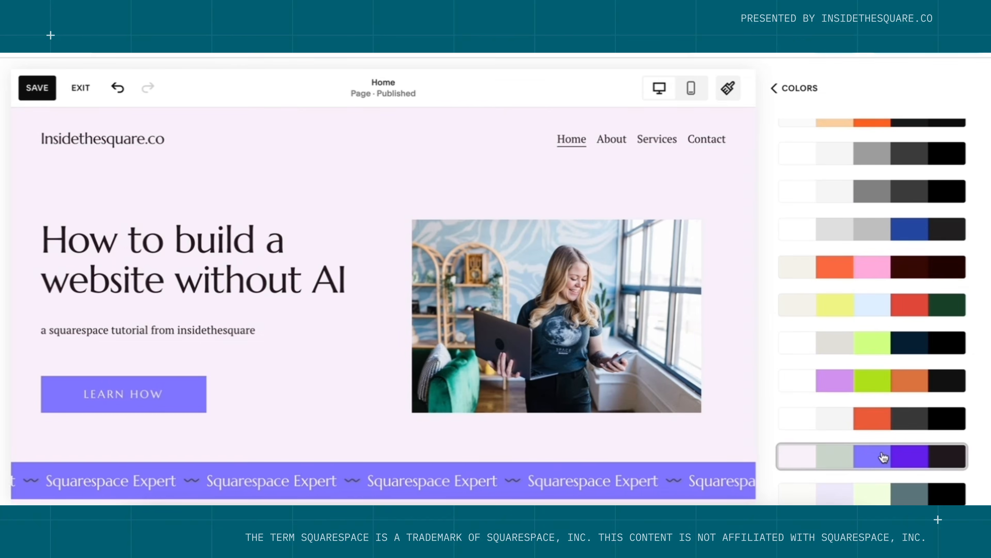
scroll(884, 456, down, 4)
click(879, 394)
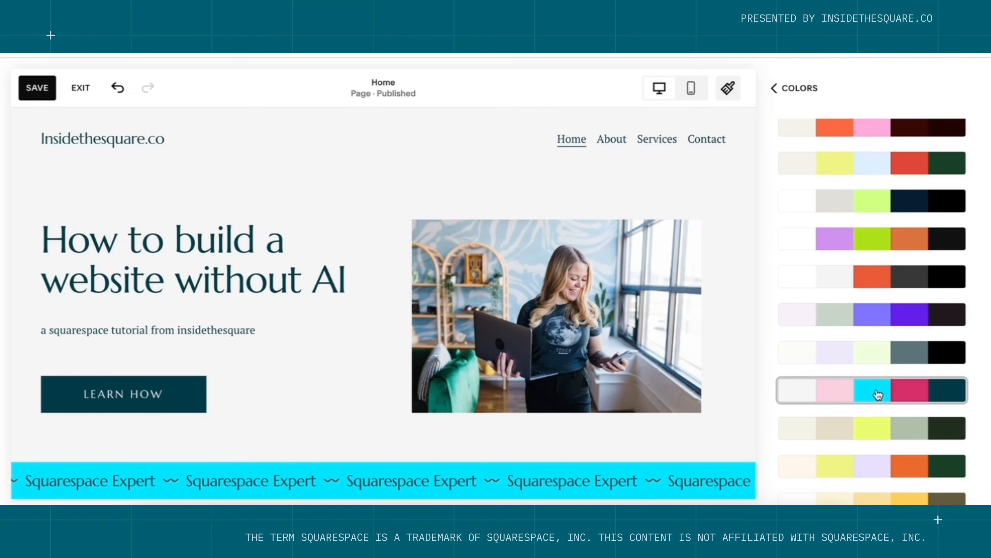
click(881, 474)
scroll(881, 474, down, 4)
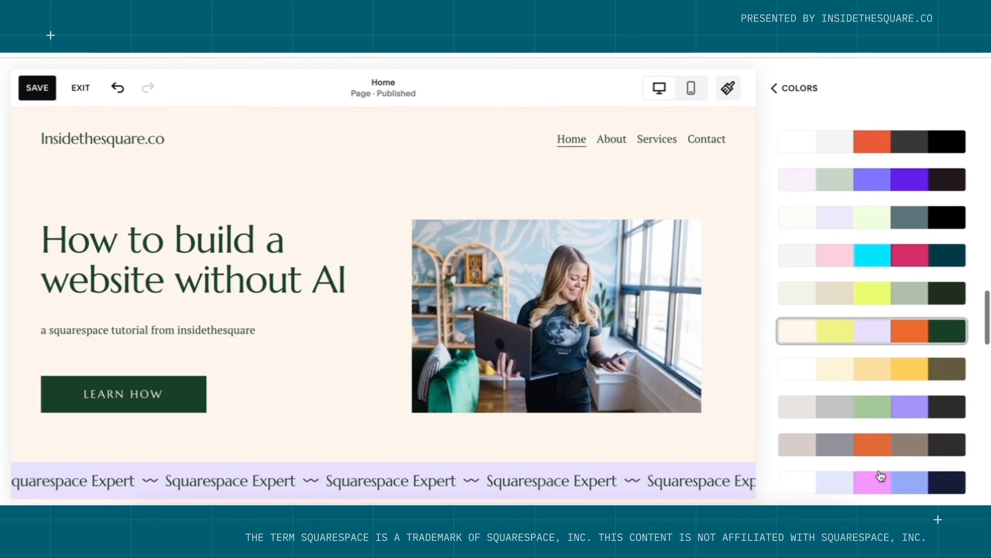
click(882, 375)
Try light blue, tan/orange and blue/orange palettes, then settle on mint, lavender and purple.
scroll(881, 381, down, 4)
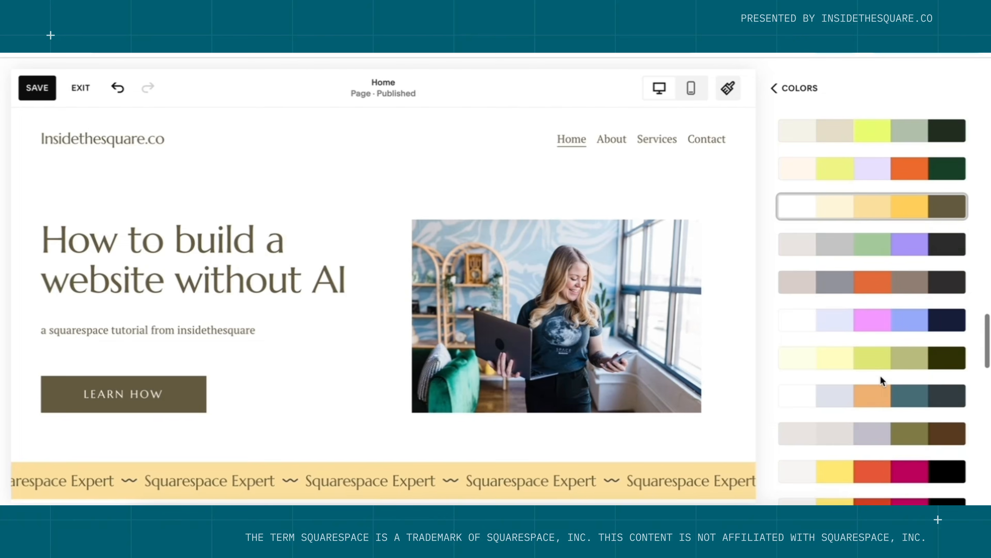
scroll(881, 380, down, 4)
scroll(881, 380, down, 10)
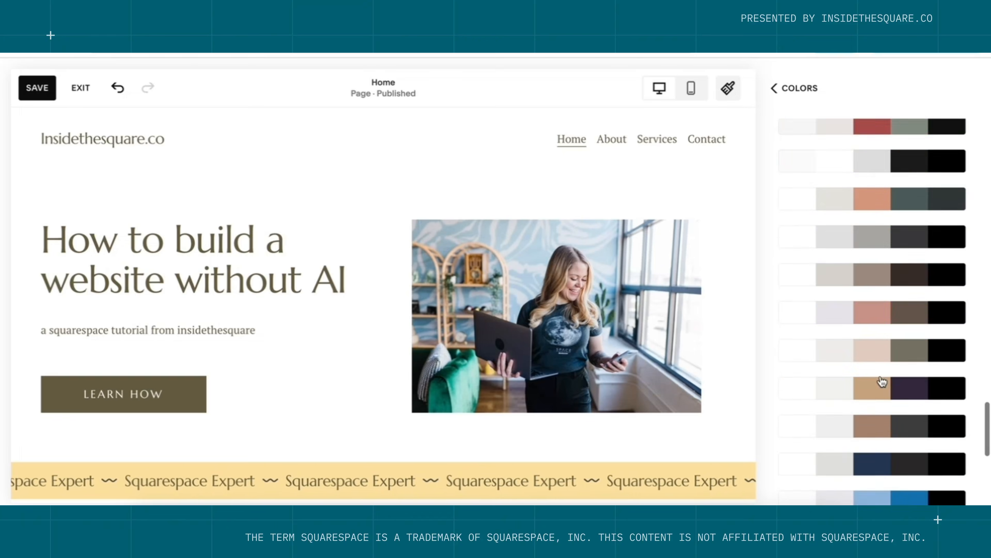
scroll(882, 379, up, 4)
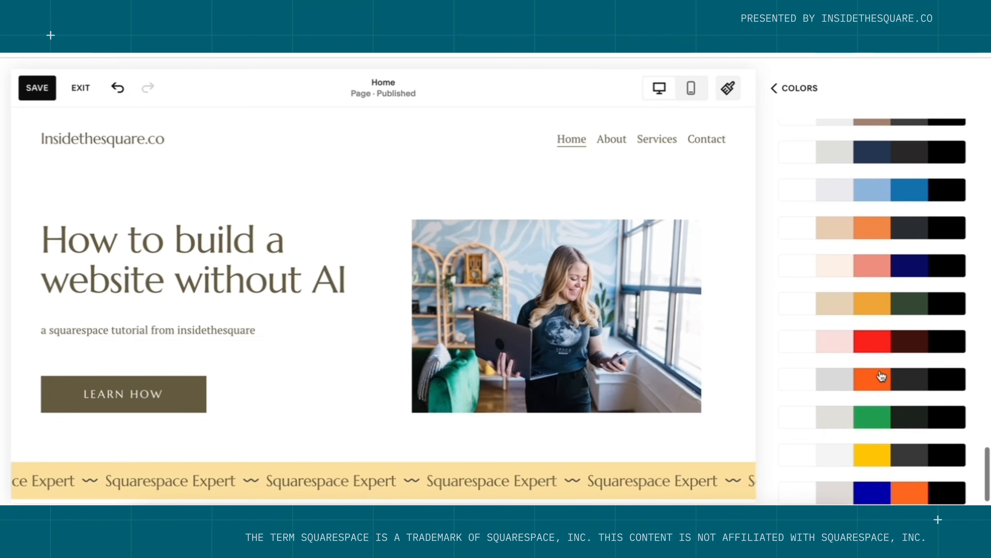
click(889, 227)
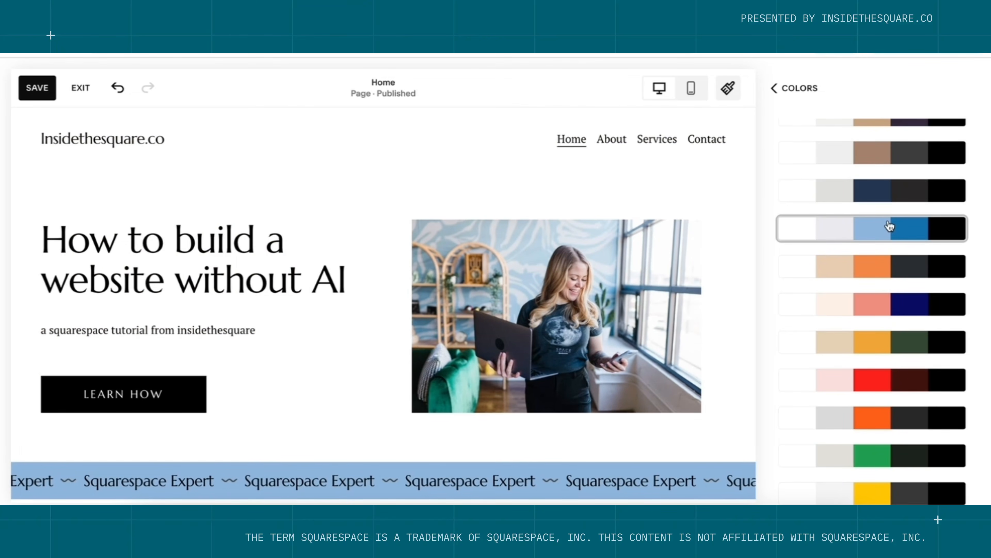
scroll(890, 226, down, 3)
click(890, 227)
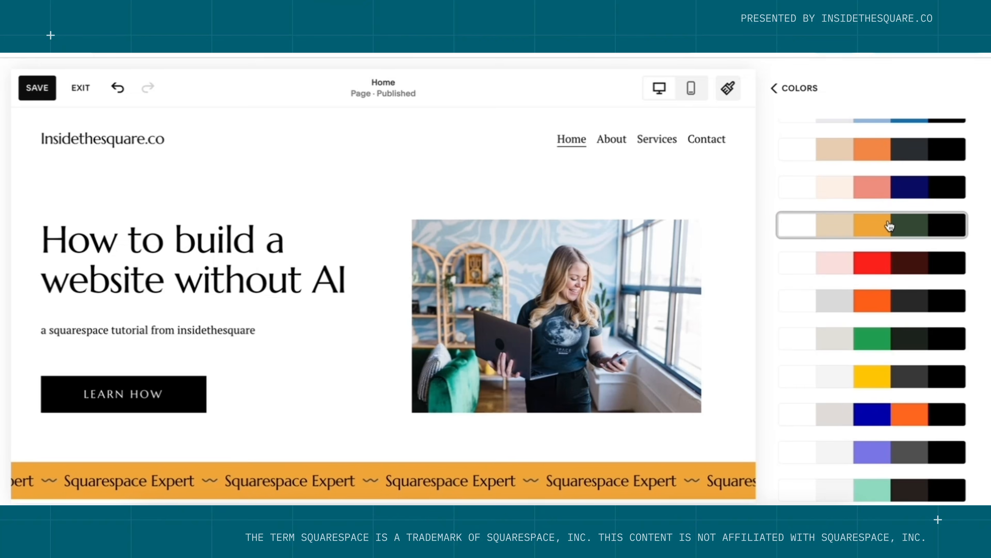
click(878, 429)
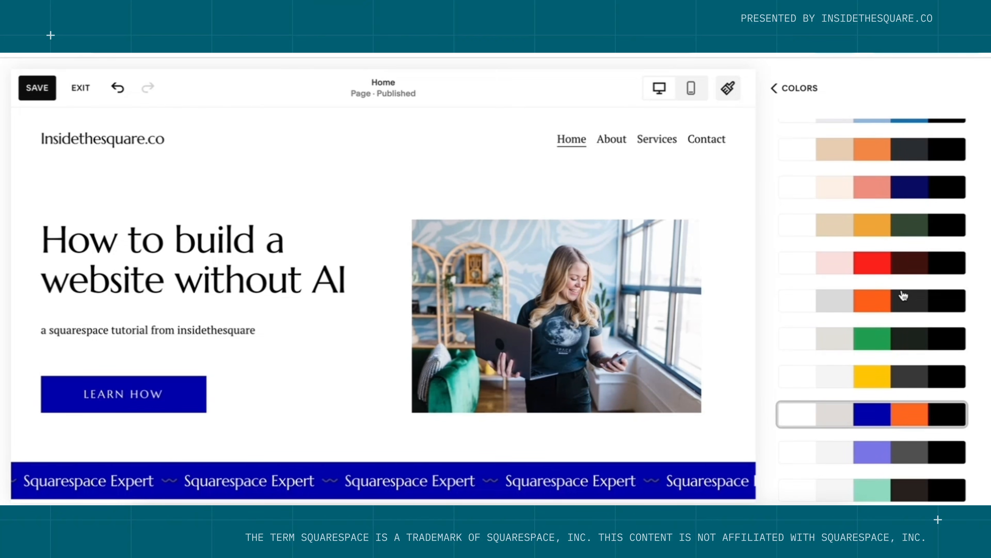
scroll(898, 274, down, 5)
click(874, 222)
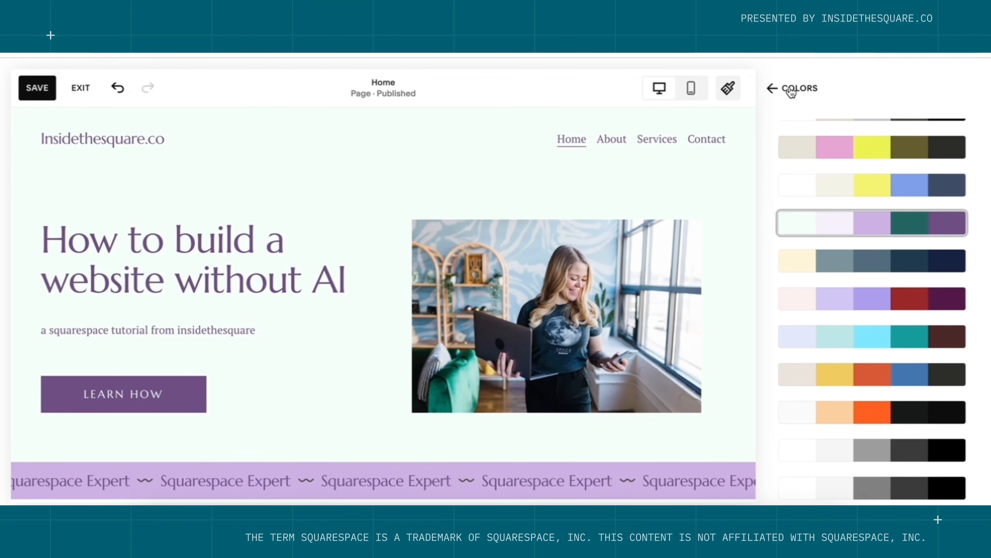
scroll(879, 241, up, 10)
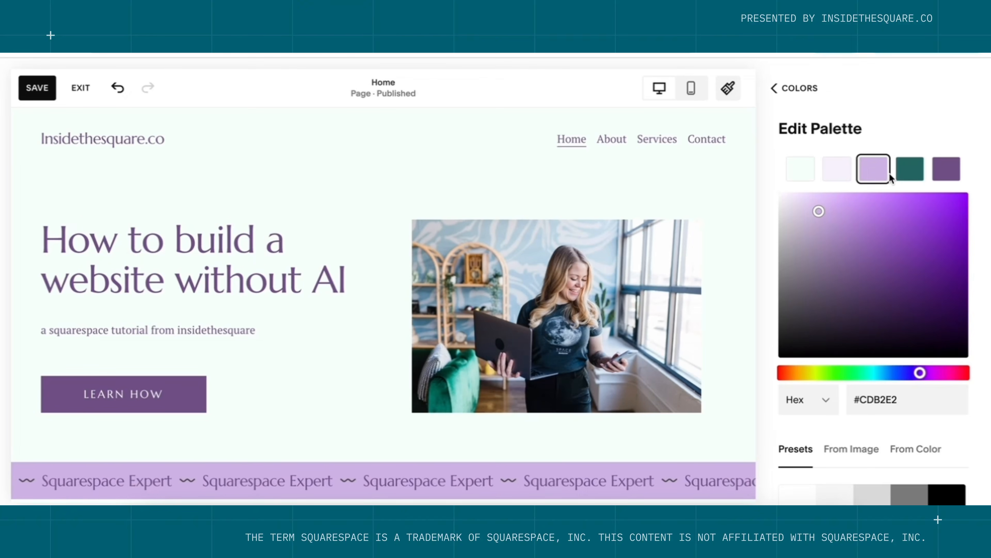
Change the lavender palette colour to teal and shift the purple toward blue-violet.
click(870, 374)
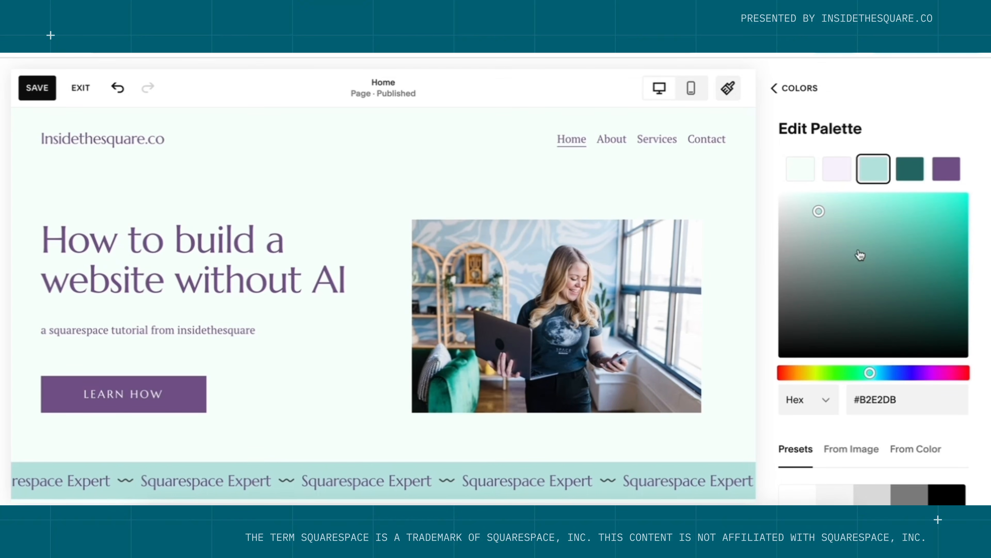
click(947, 170)
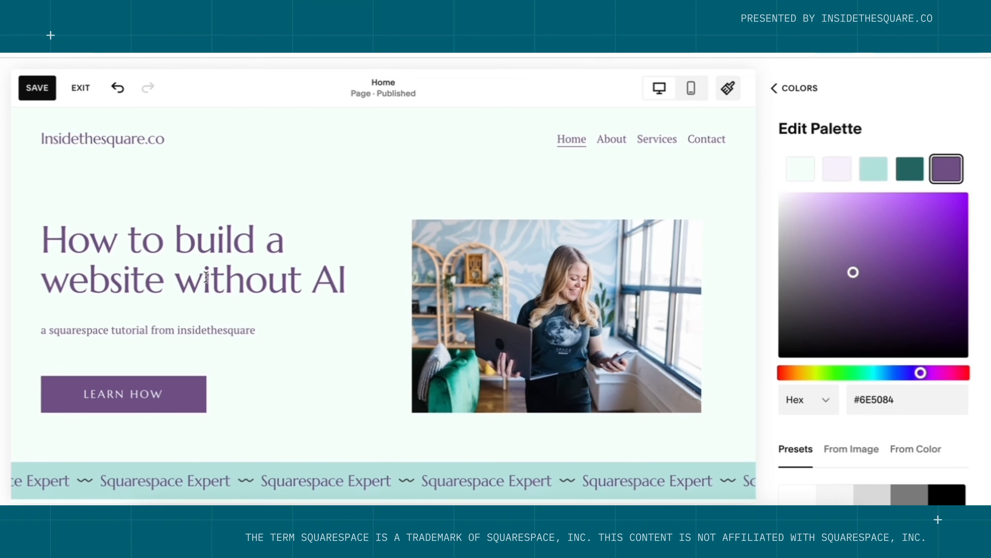
click(903, 374)
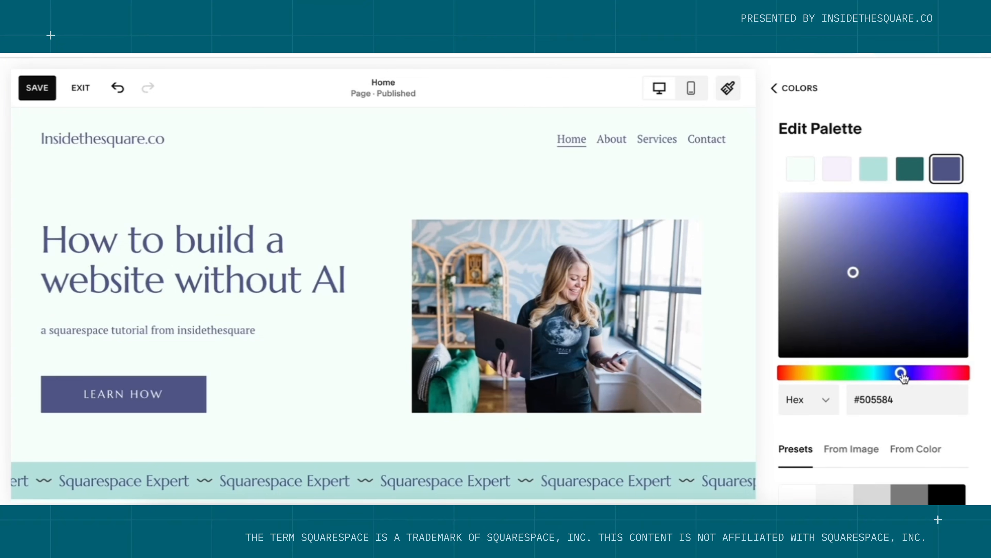
drag(903, 376, 898, 376)
click(906, 375)
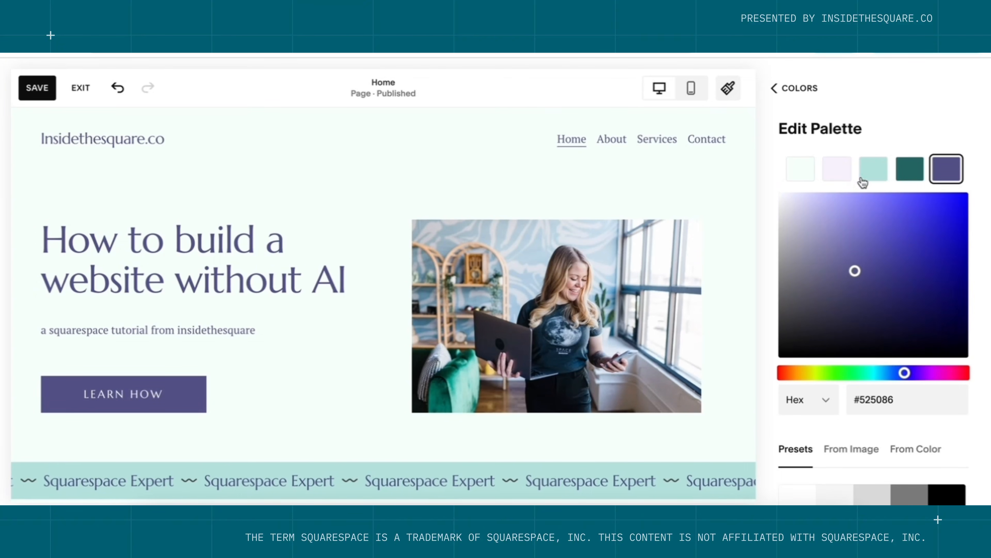
Make the lightest colour a light grey background and the darkest accent a deep blue-grey.
click(806, 174)
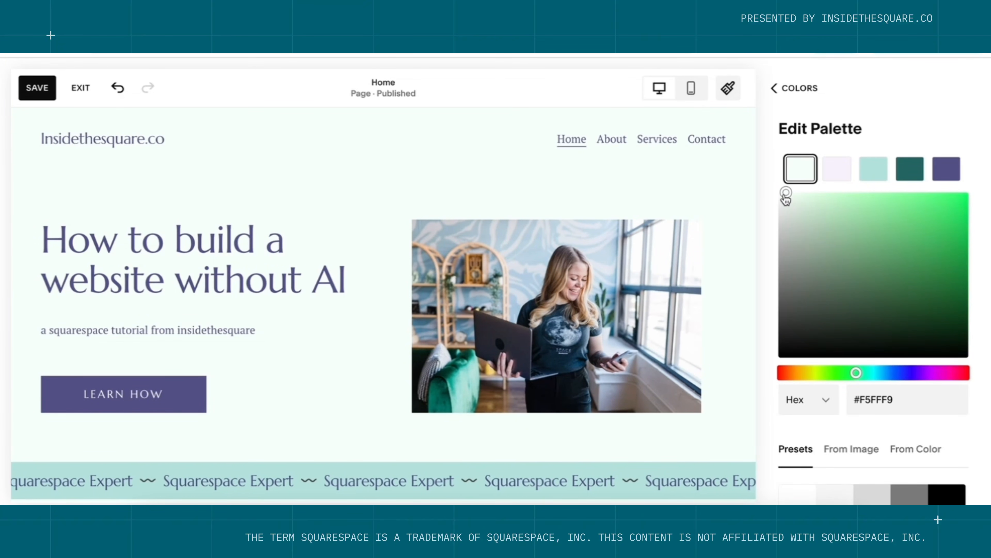
drag(786, 194, 778, 201)
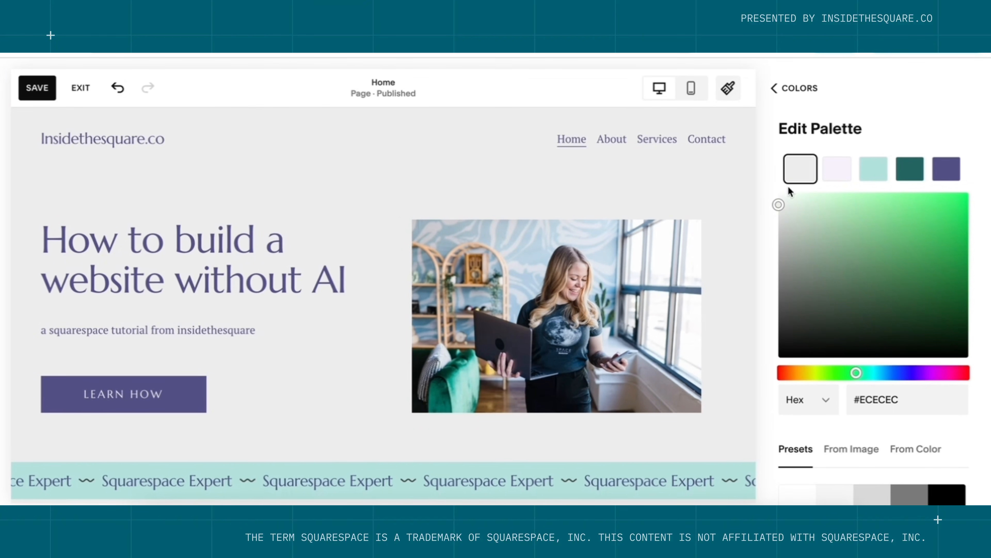
click(948, 172)
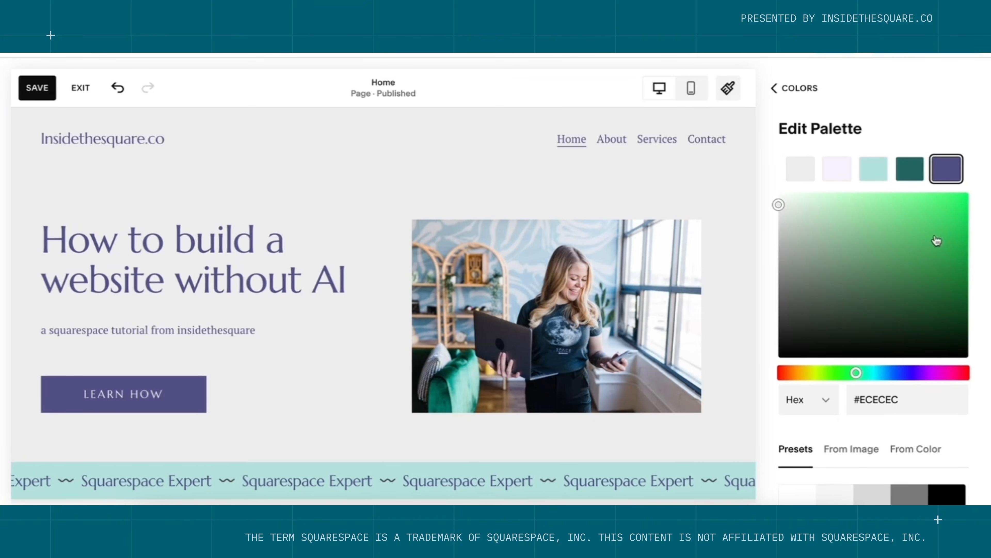
click(891, 375)
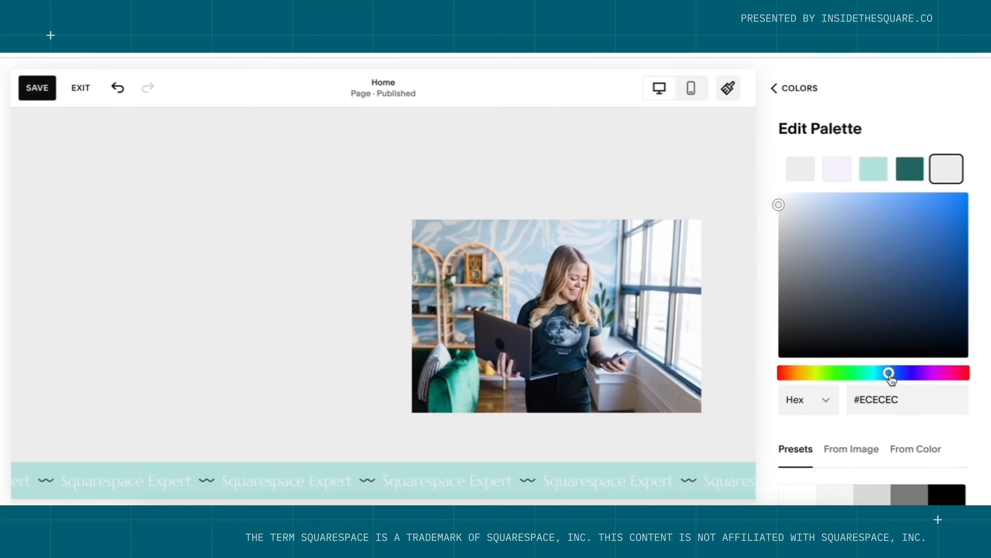
drag(897, 376, 901, 377)
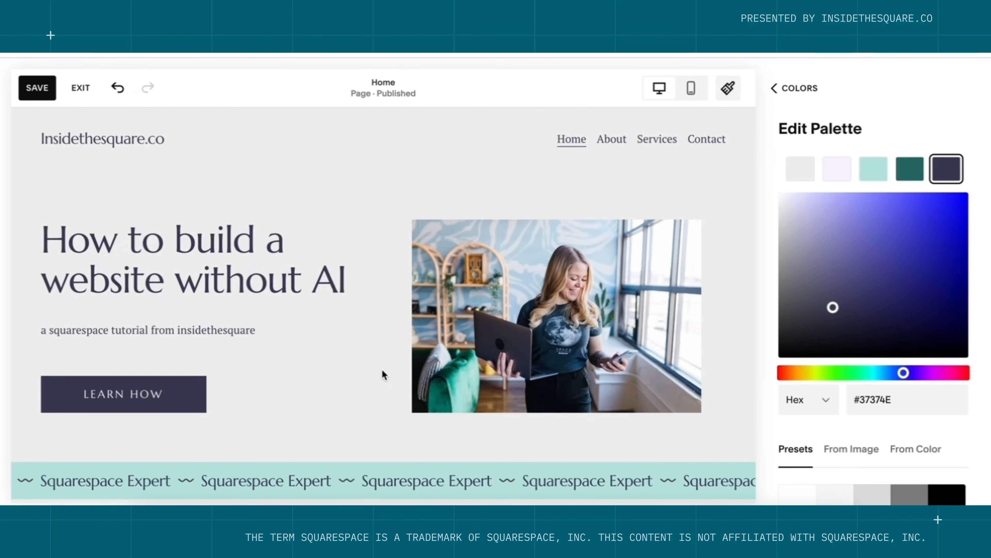
click(810, 285)
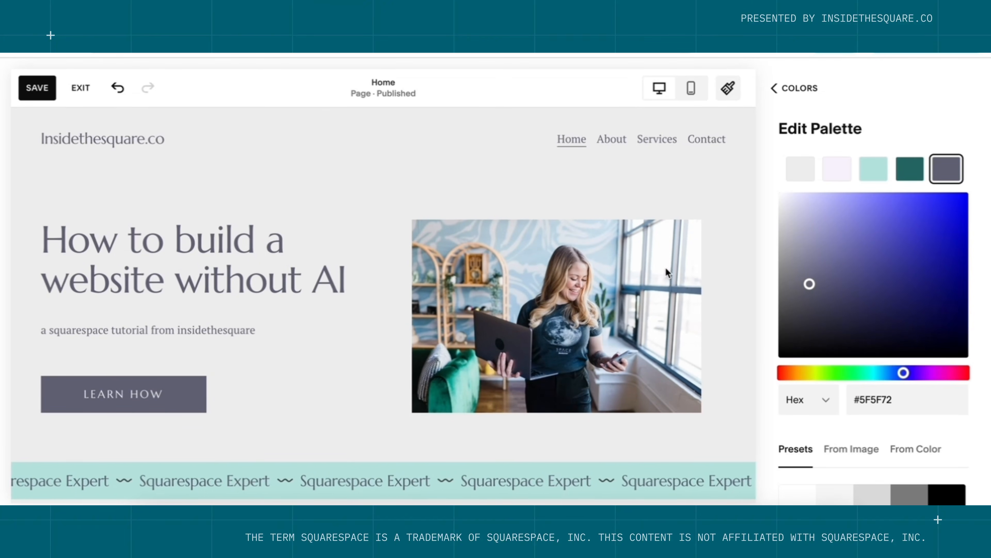
click(810, 306)
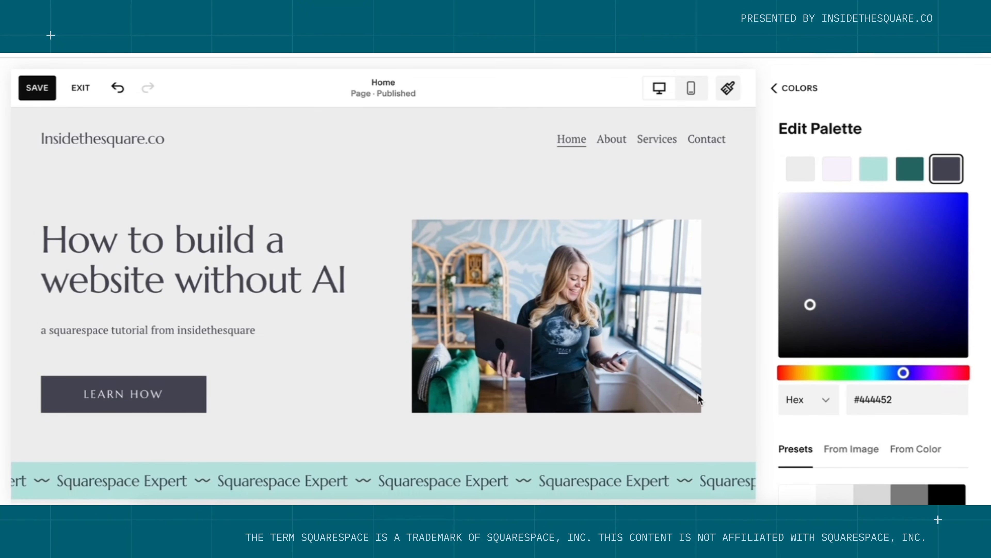
Return to the main Site Styles list and save the style changes.
scroll(704, 400, down, 5)
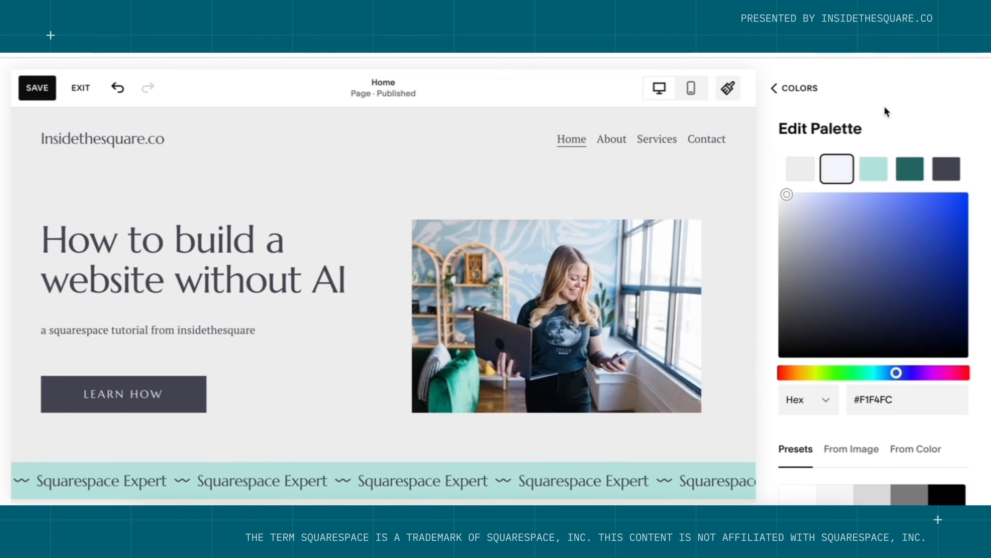
scroll(672, 161, down, 10)
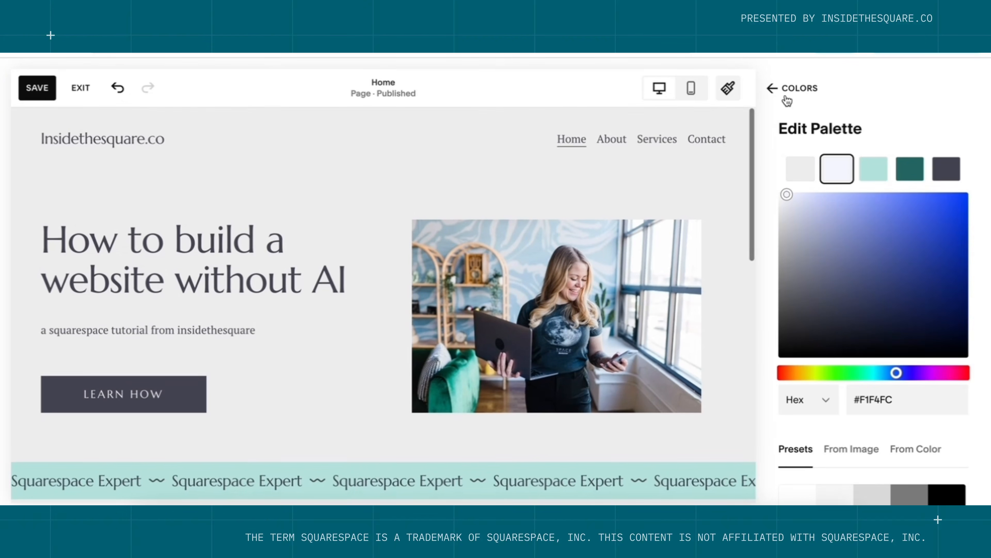
click(785, 97)
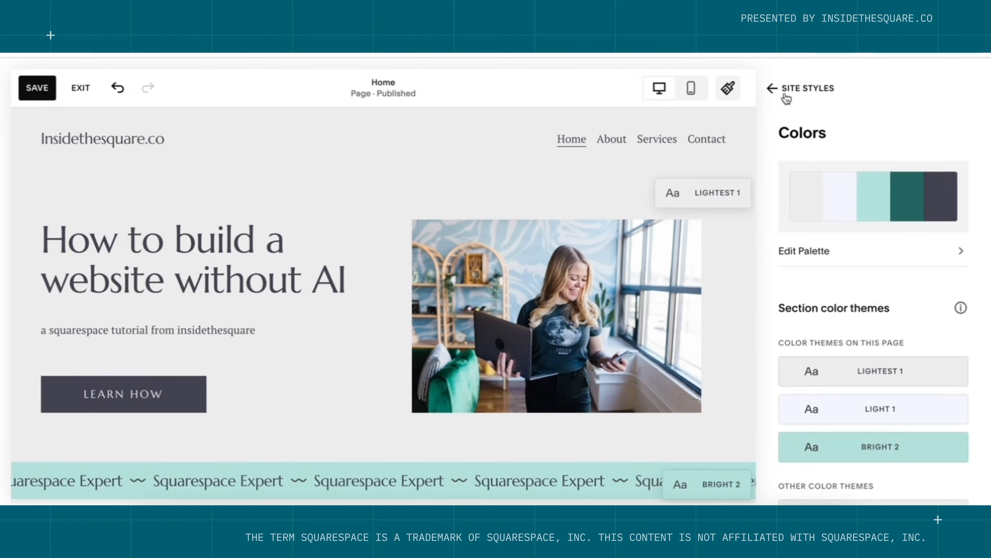
click(785, 97)
scroll(872, 304, down, 3)
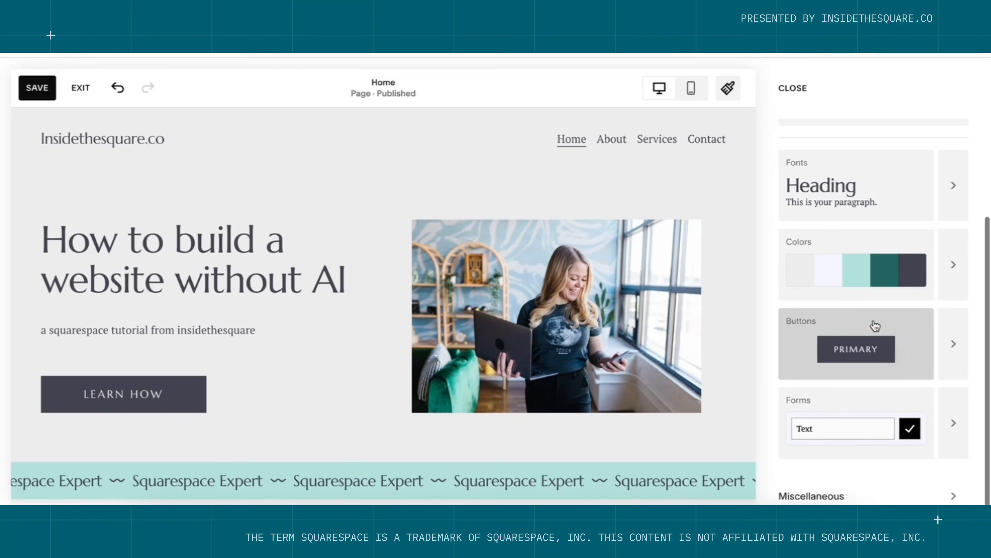
scroll(906, 429, down, 1)
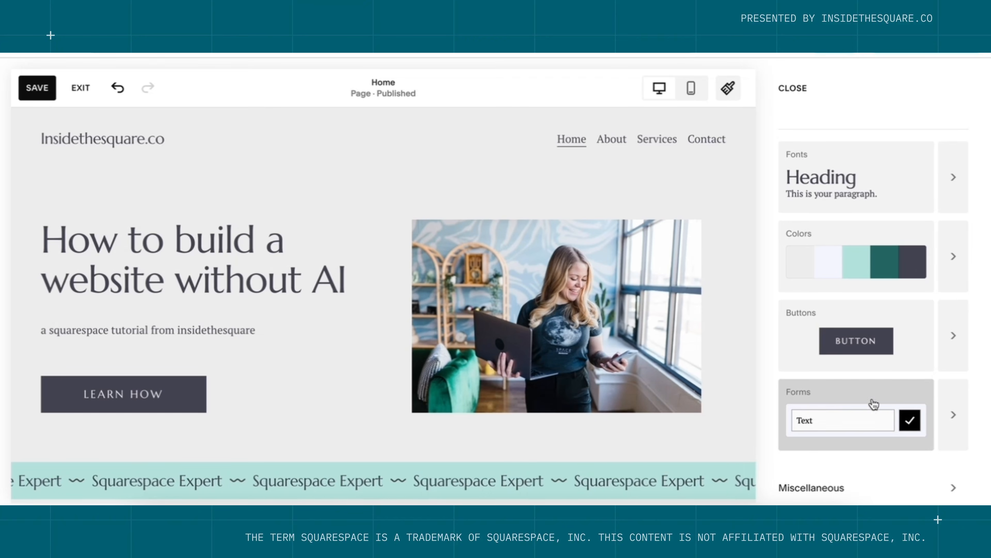
click(48, 90)
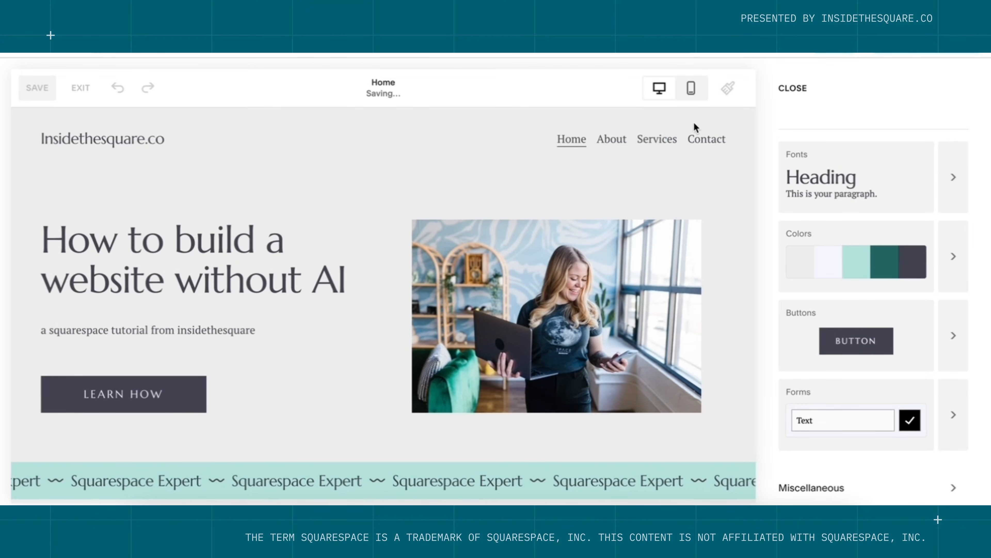
Open the Contact page and bring up the list of form style packs.
click(704, 145)
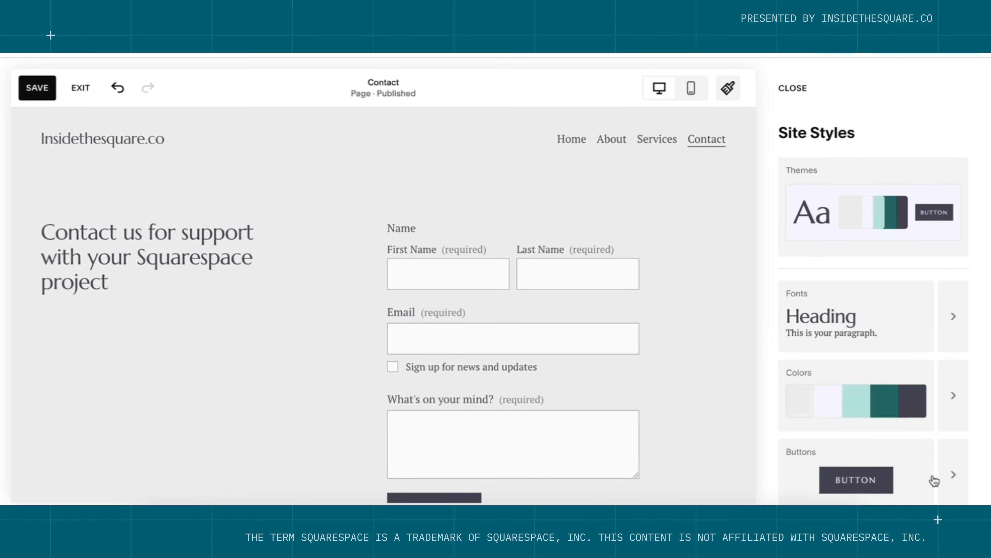
scroll(932, 480, down, 3)
click(955, 416)
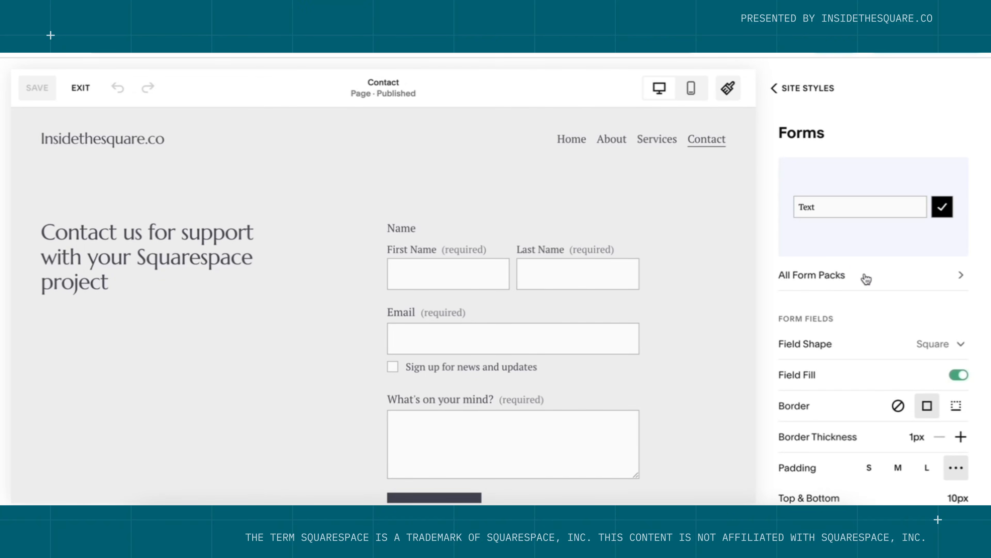
click(867, 278)
Apply the squared outline form pack with rectangular fields, return to Site Styles and save.
scroll(867, 278, down, 10)
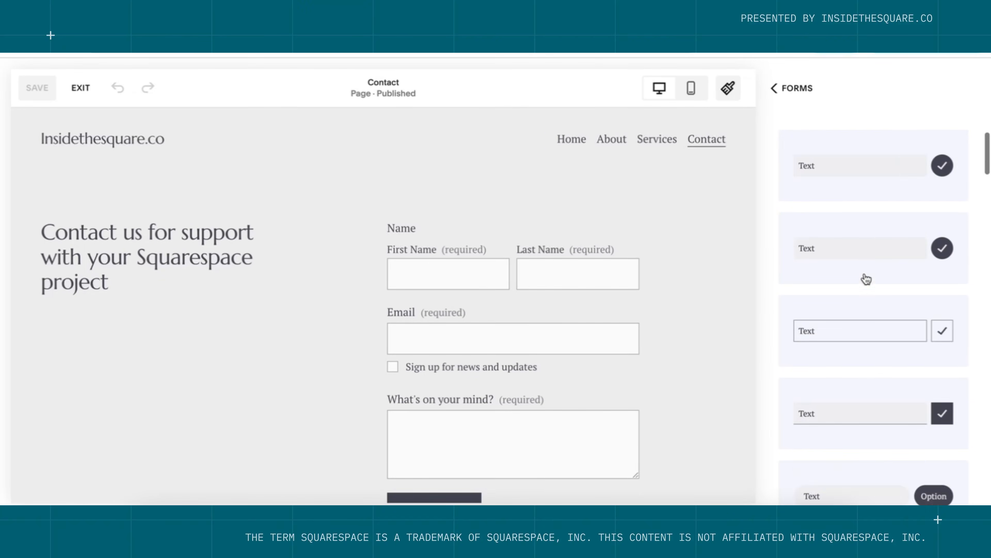
scroll(866, 273, down, 10)
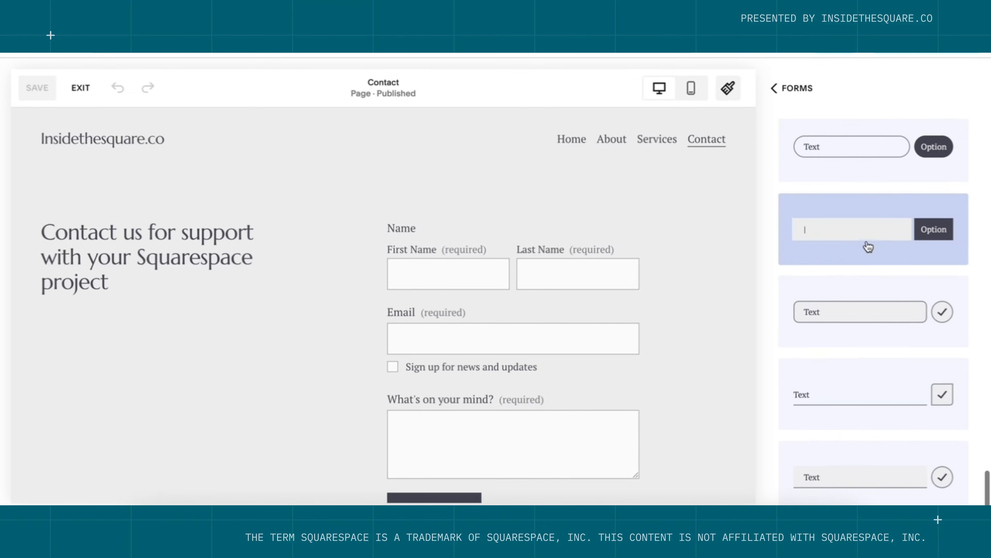
click(889, 295)
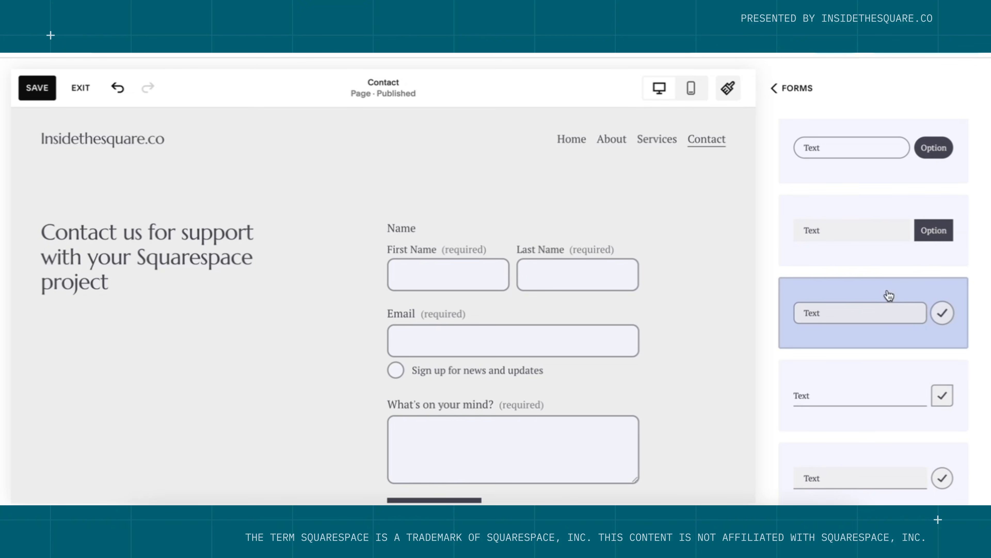
scroll(889, 295, up, 5)
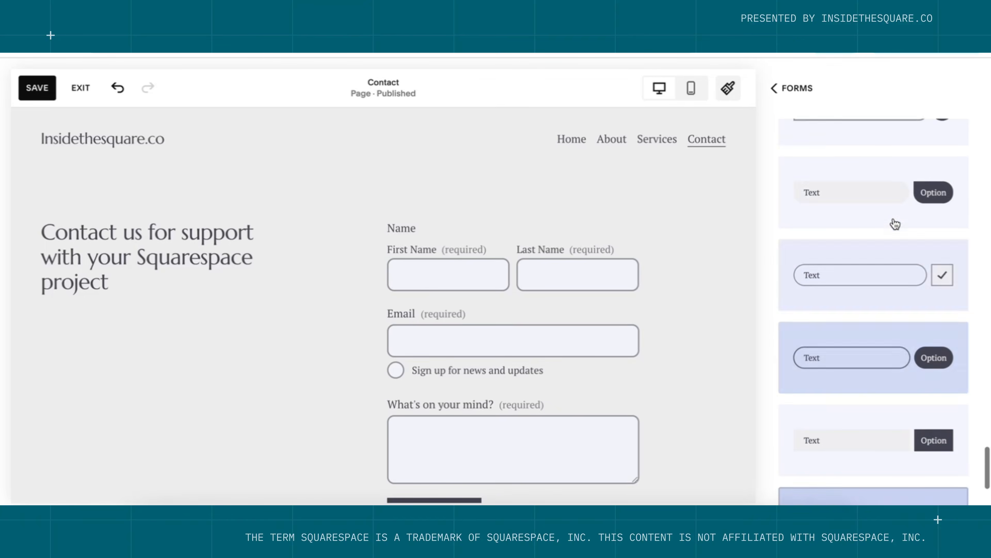
scroll(895, 224, up, 5)
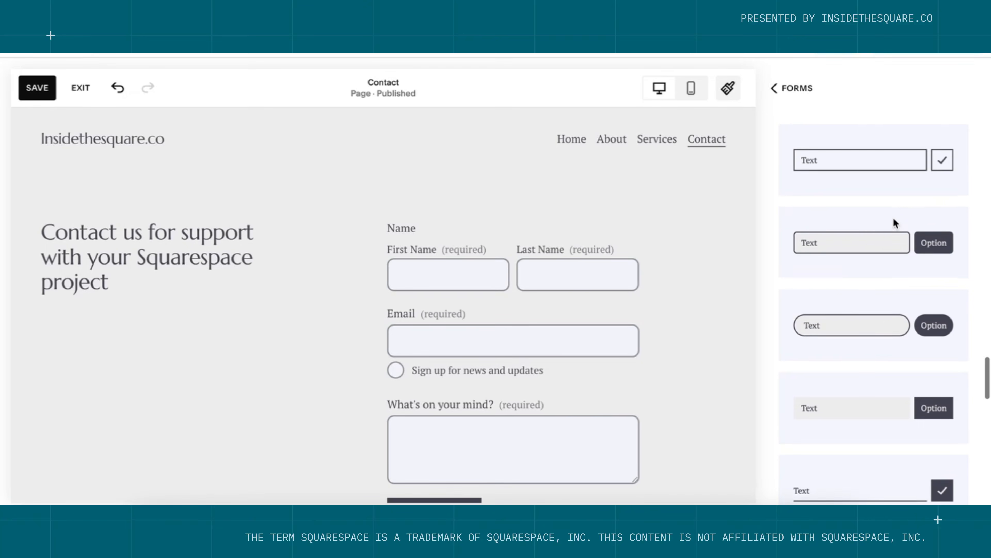
scroll(894, 188, up, 5)
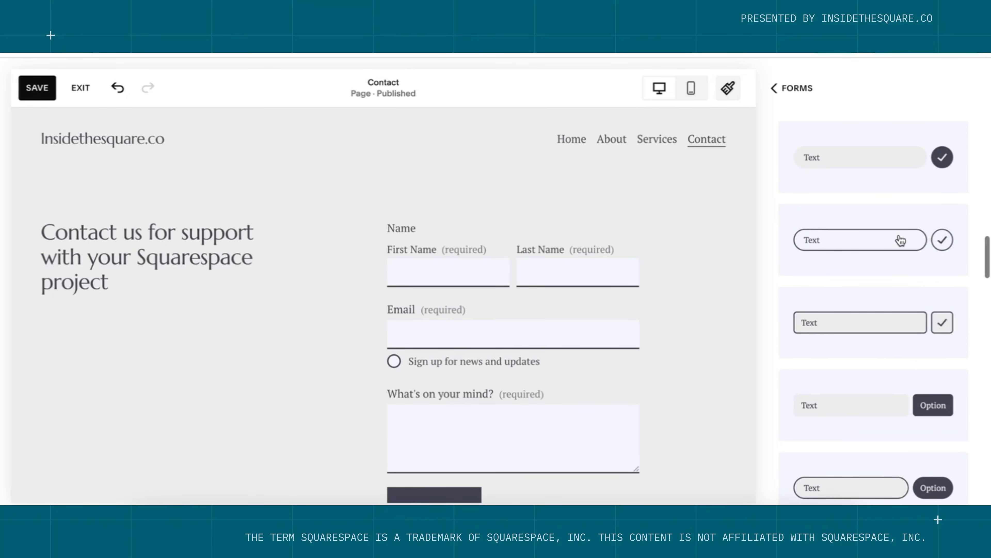
scroll(900, 240, up, 2)
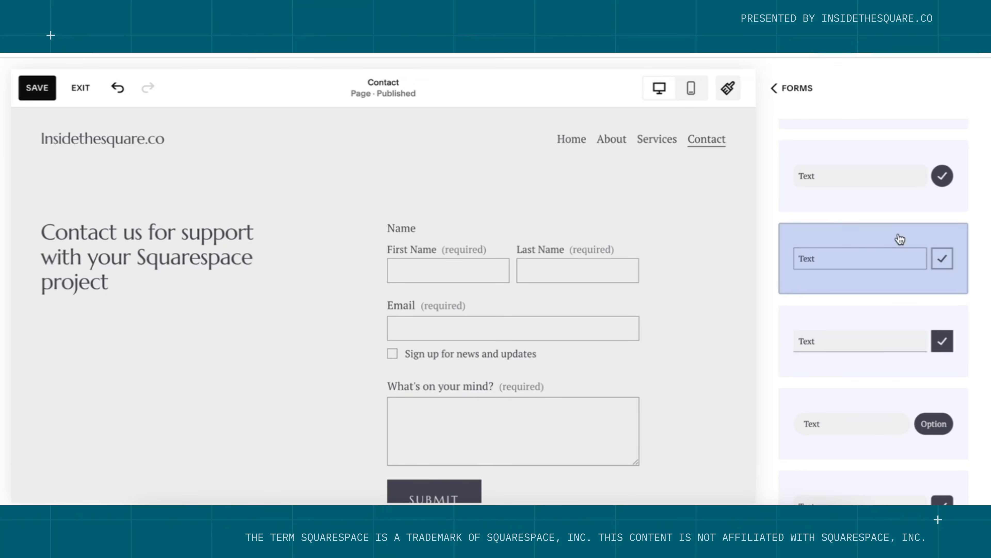
scroll(900, 239, up, 5)
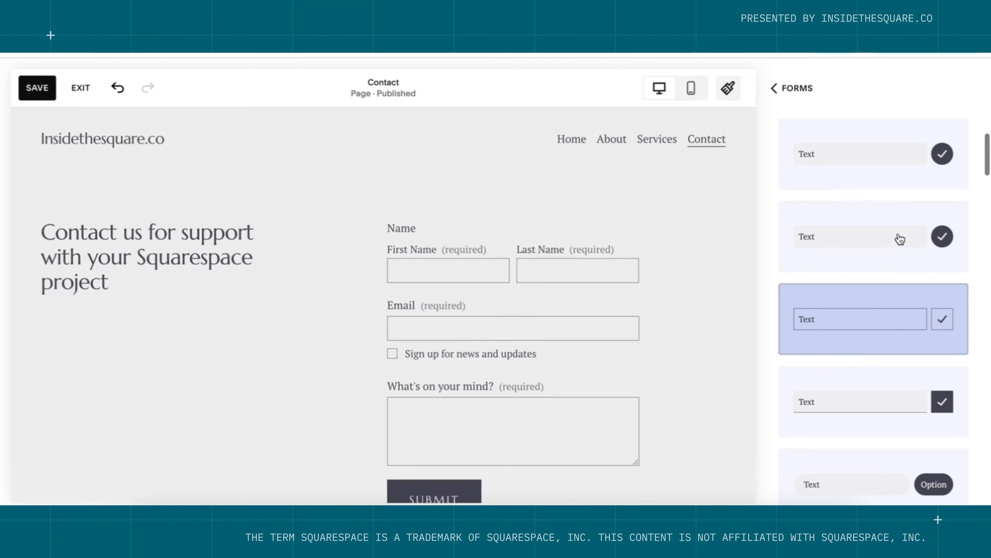
scroll(897, 237, down, 2)
scroll(897, 237, down, 3)
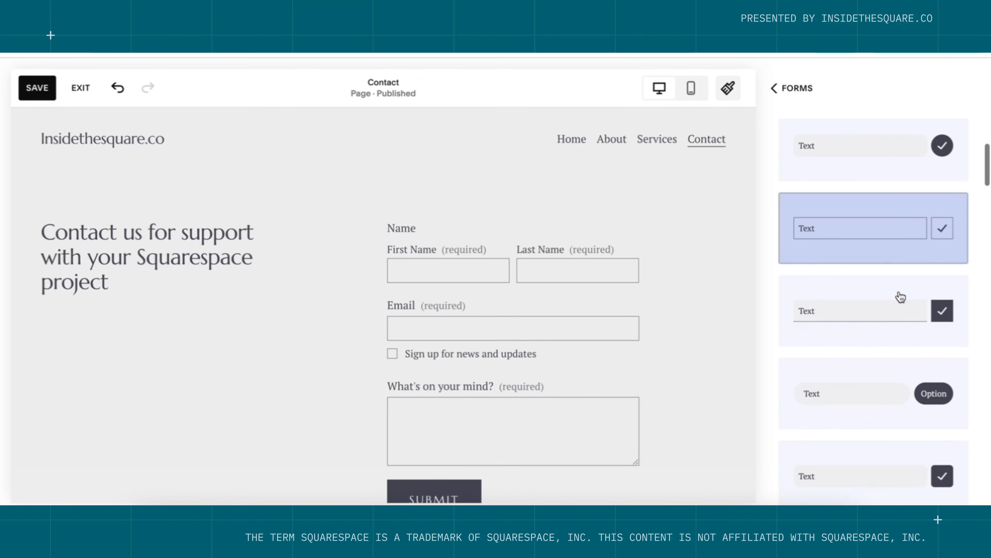
click(774, 89)
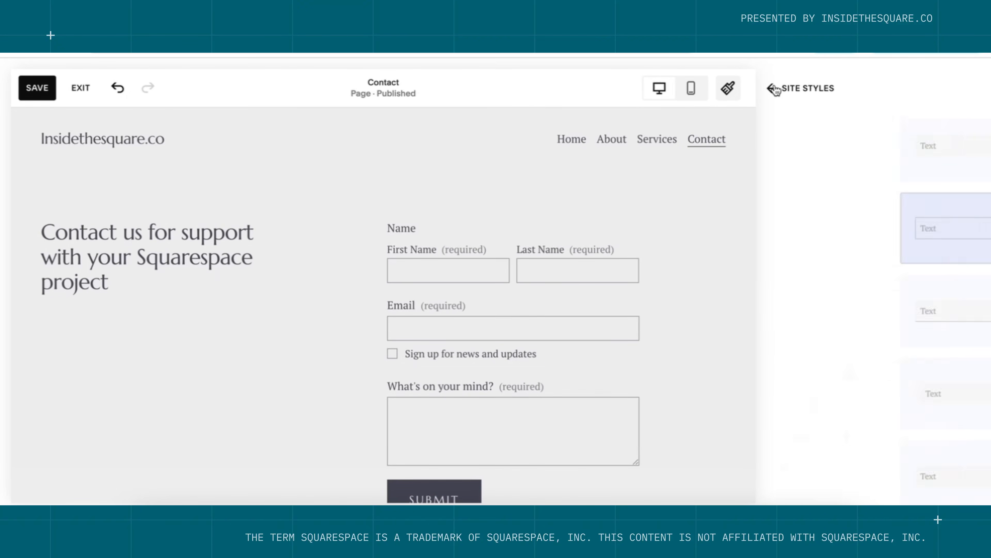
click(774, 89)
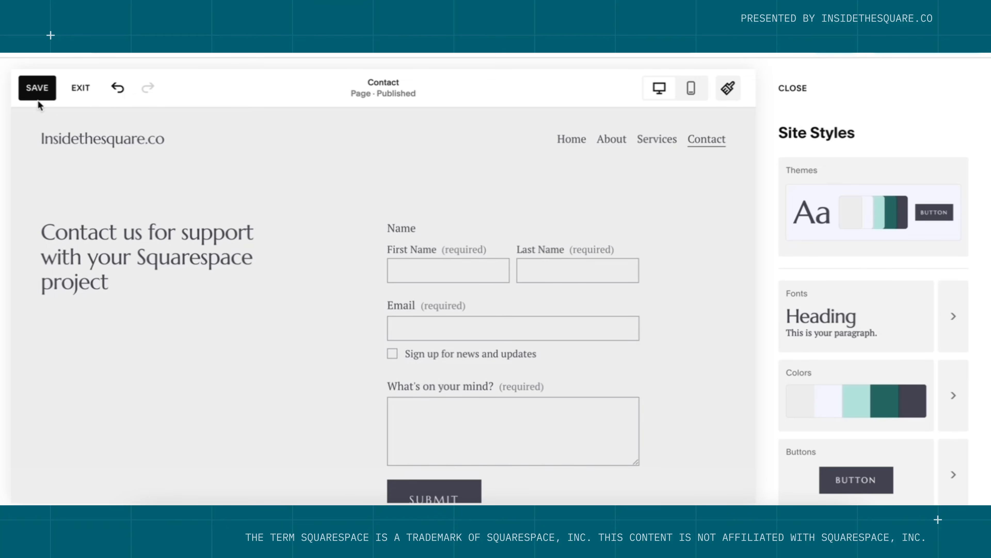
click(38, 94)
Exit the editor, re-edit the Home page and add a section under Add Site Footer.
click(81, 90)
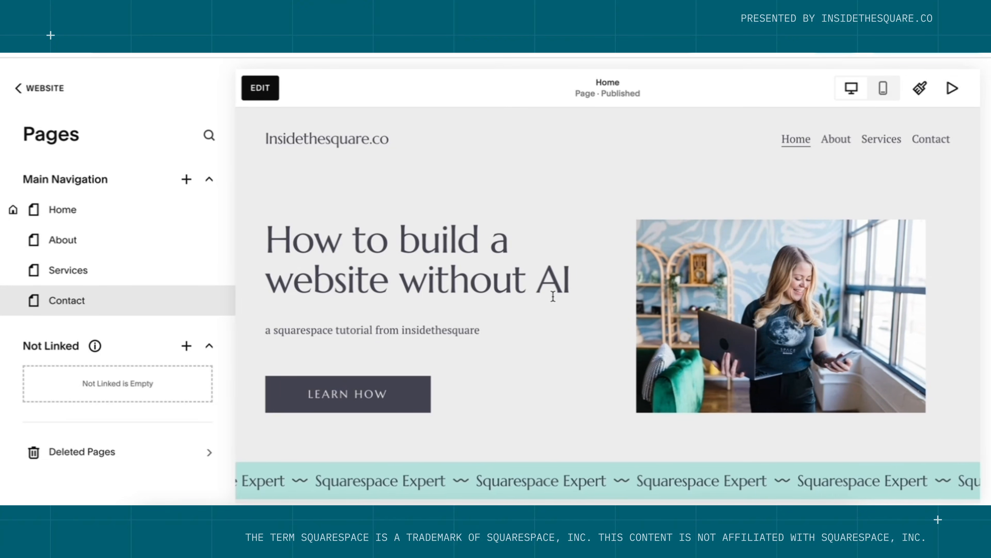
scroll(554, 299, down, 1)
scroll(554, 300, down, 5)
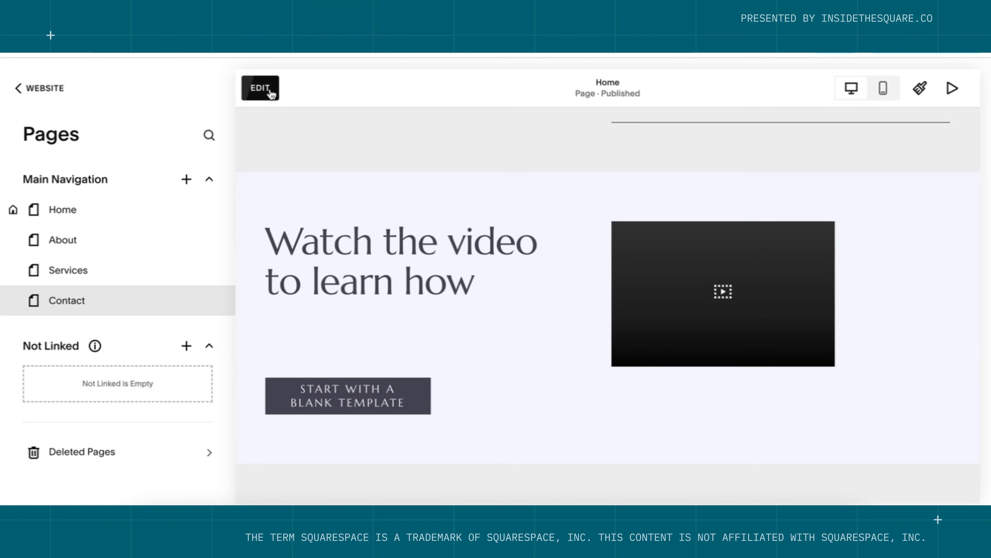
click(260, 88)
scroll(503, 424, down, 5)
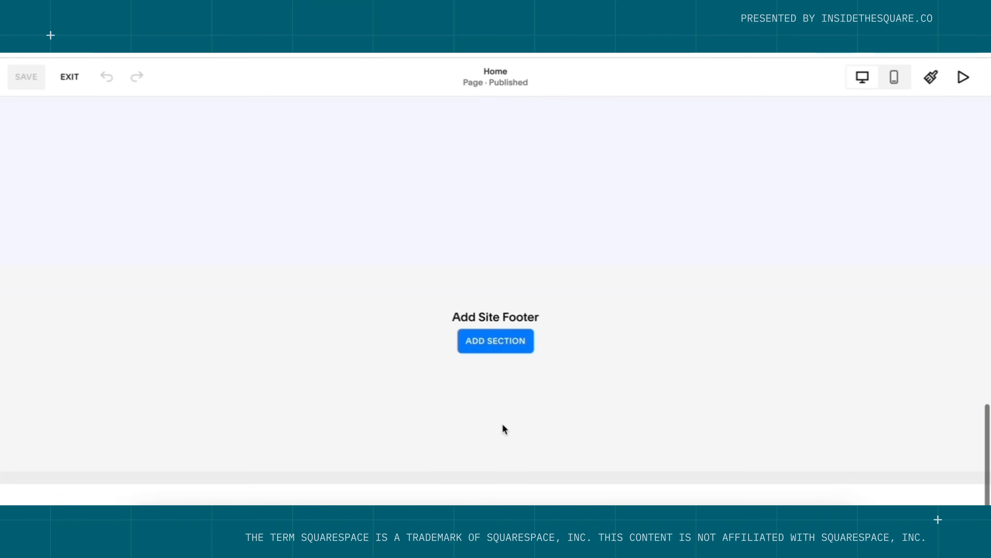
scroll(503, 425, up, 1)
click(496, 372)
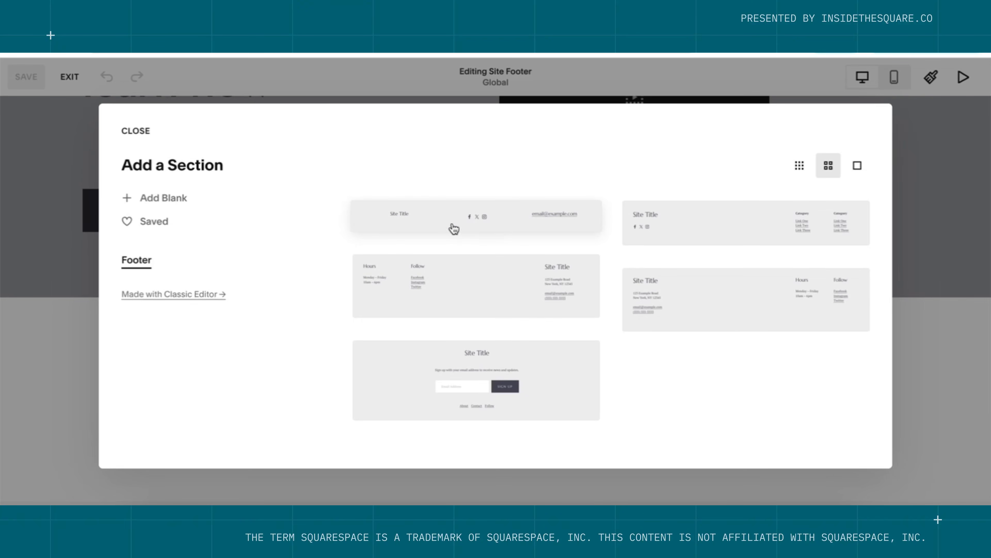
Use the first footer layout, remove its Social Links block, and retitle it 'insidethesquare.co'.
click(487, 218)
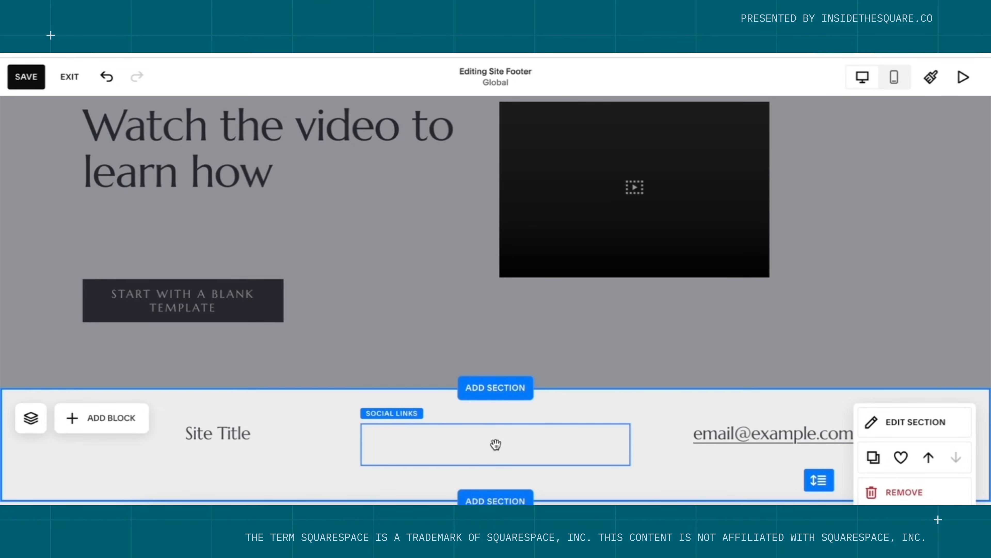
click(496, 444)
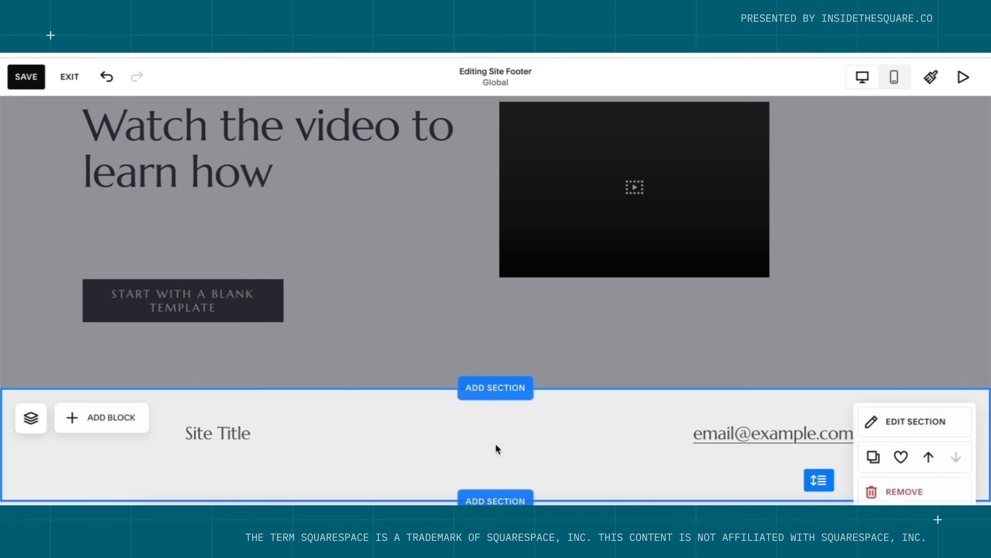
double_click(223, 436)
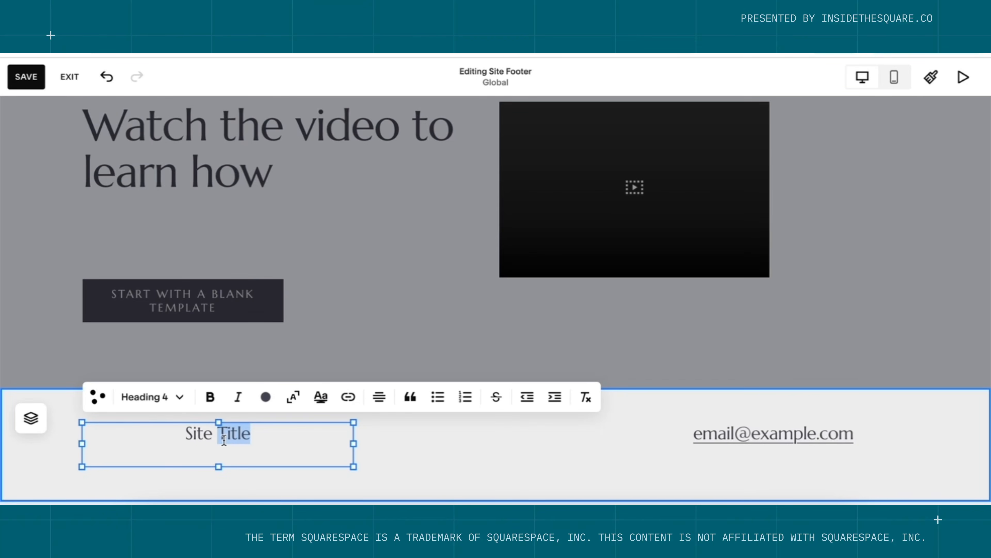
triple_click(224, 441)
text(insidethes)
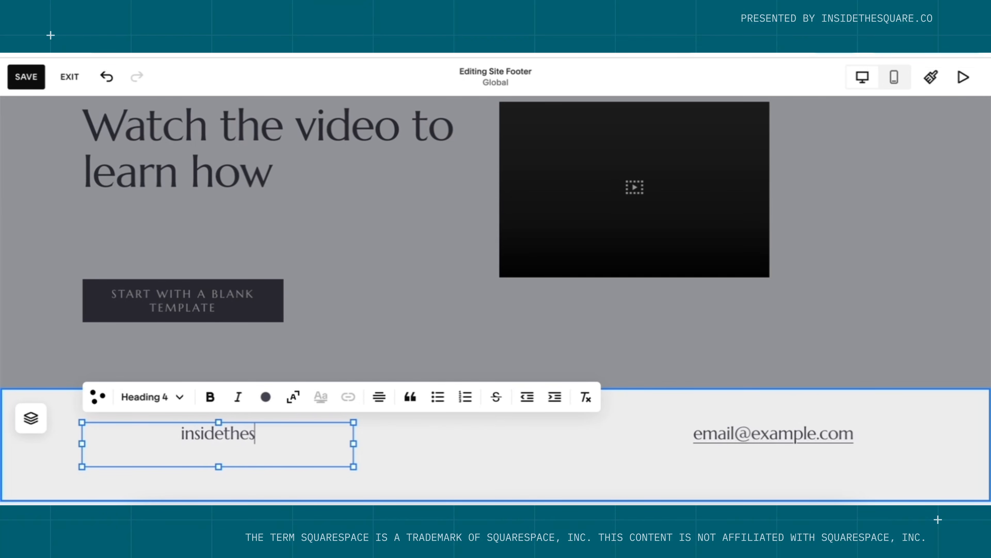
text(quare)
key(BackSpace)
key(BackSpace)
text(are.)
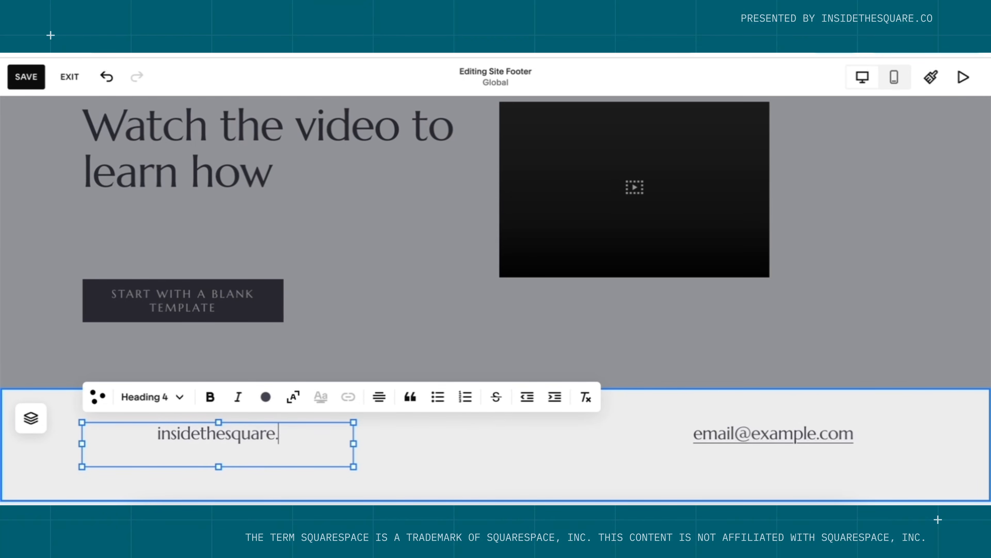
text(co)
Replace the placeholder email with the site's contact email address and save the footer.
click(686, 445)
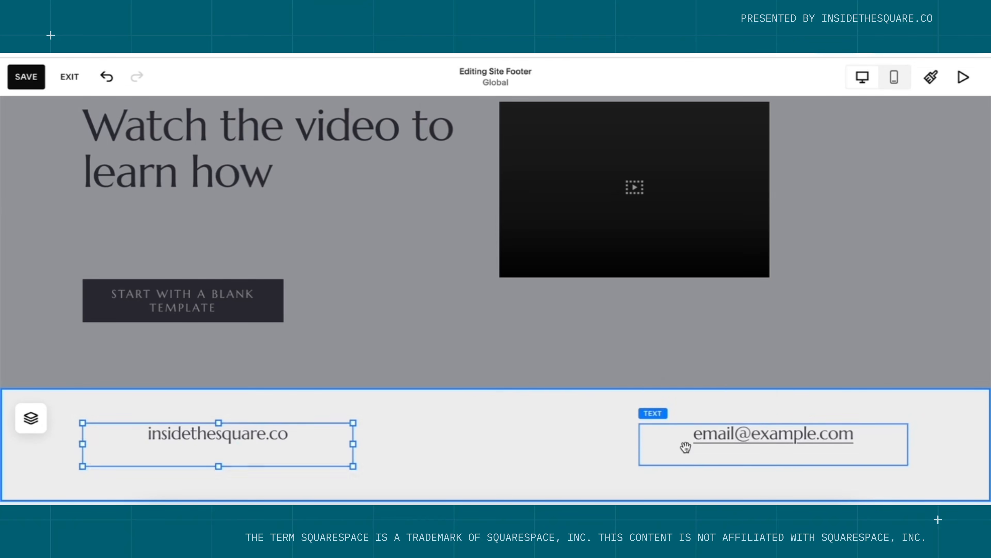
click(686, 445)
triple_click(681, 436)
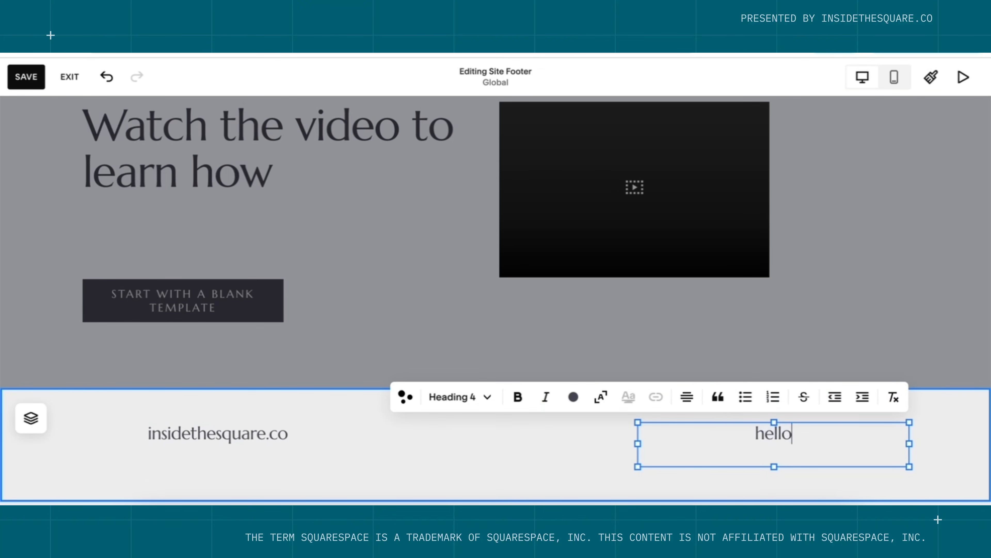
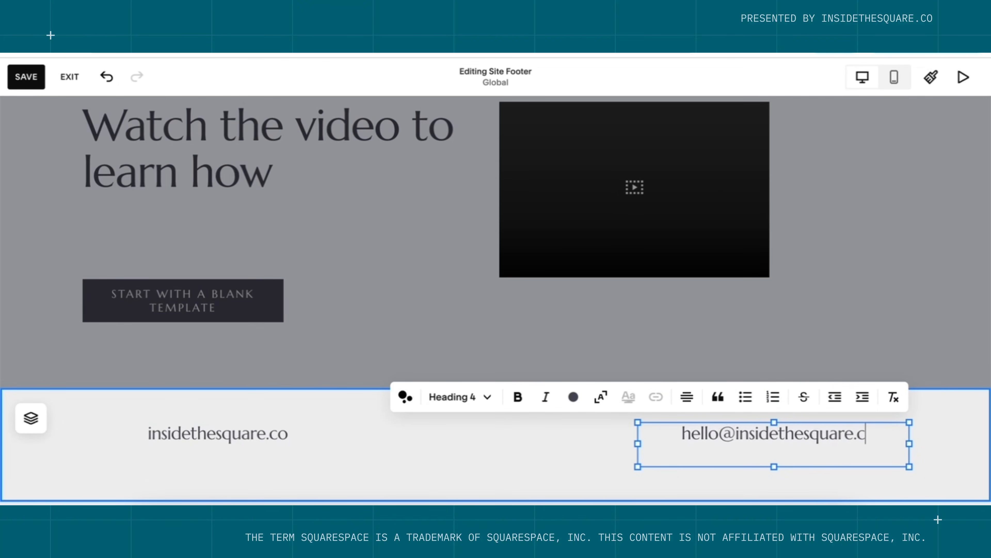
click(445, 452)
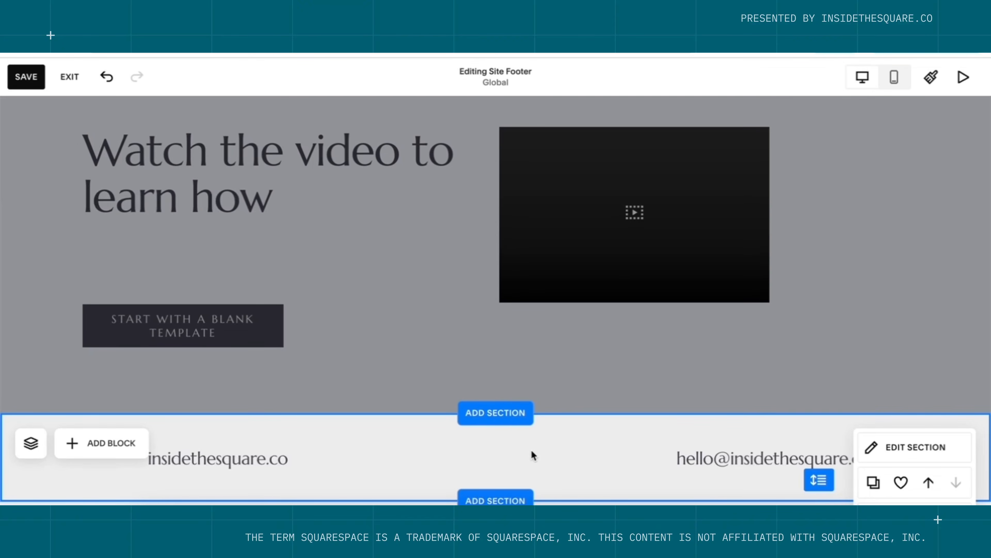
click(38, 80)
click(69, 79)
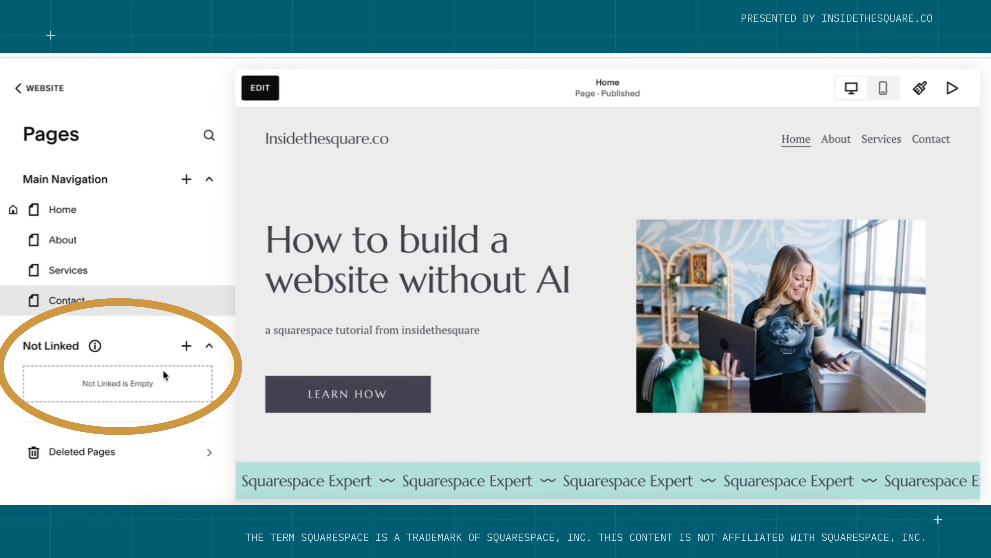
Create a blank page under Not Linked named 'Terms & Conditions'.
click(187, 345)
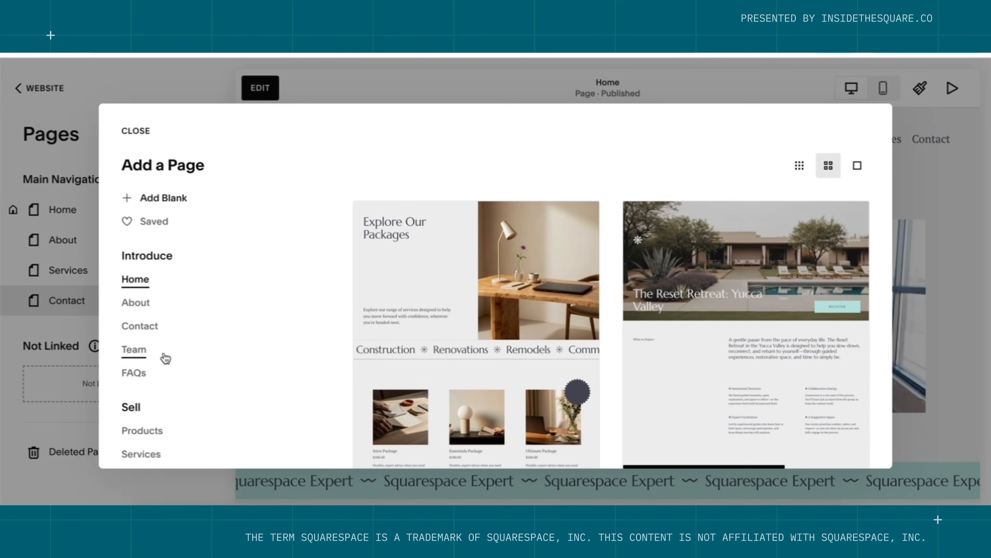
scroll(162, 354, down, 10)
scroll(162, 357, up, 10)
click(172, 198)
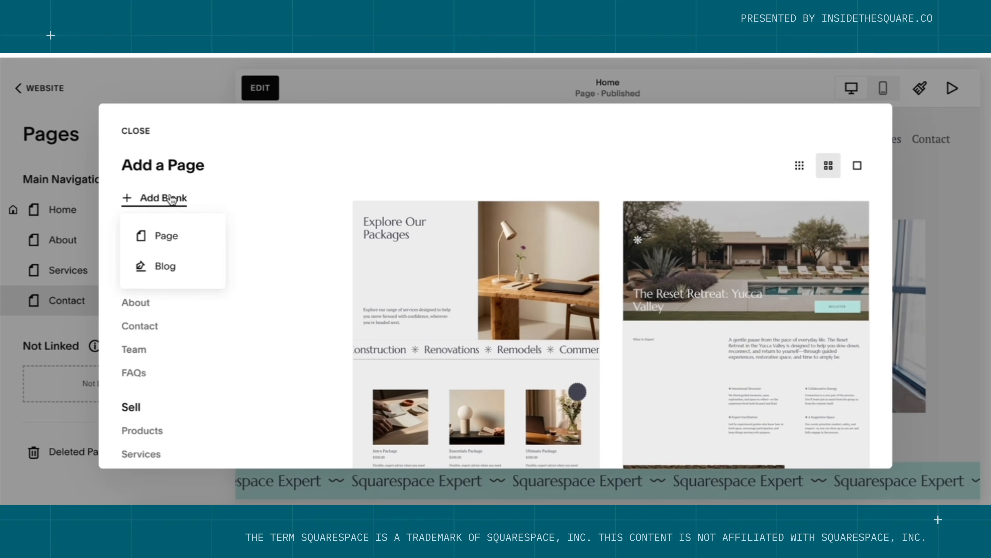
click(166, 235)
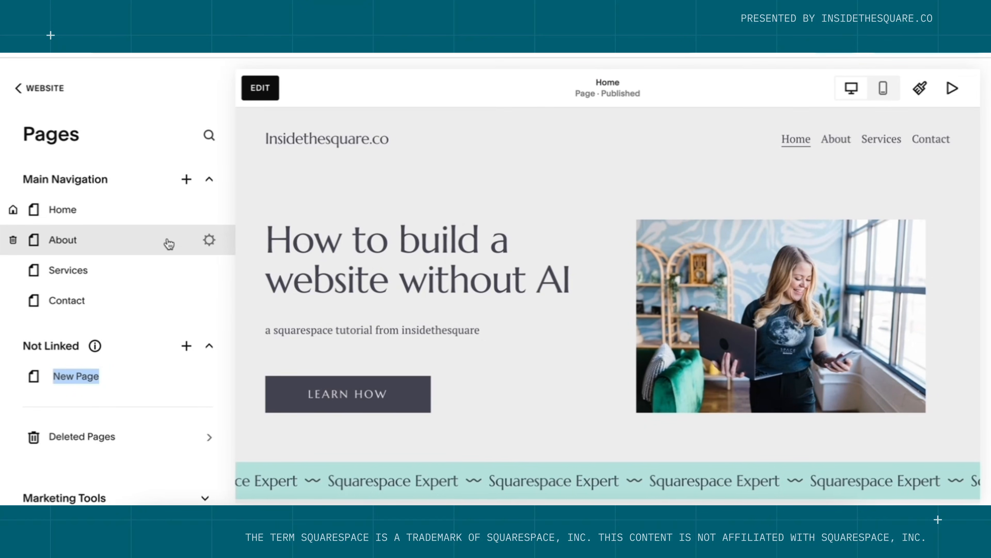
text(TErm)
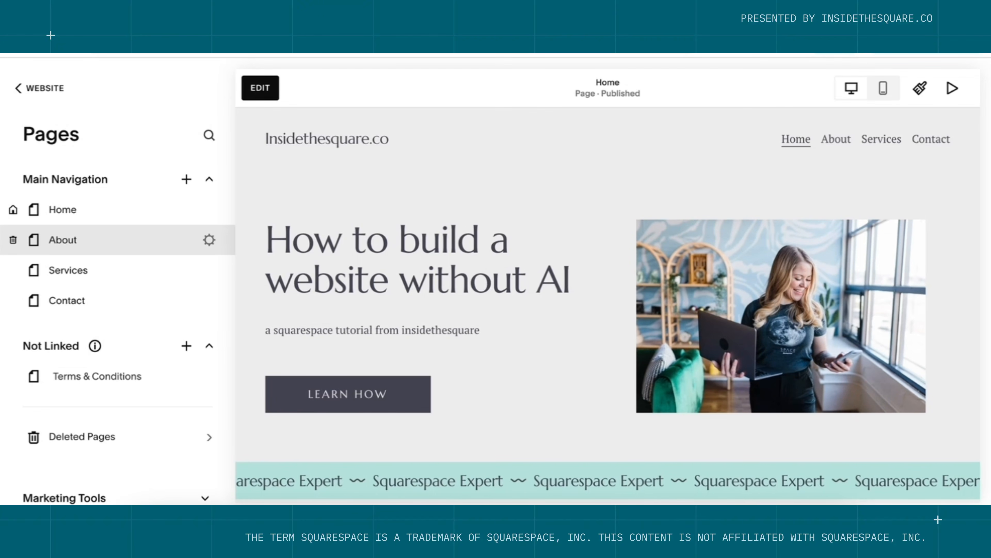
key(Return)
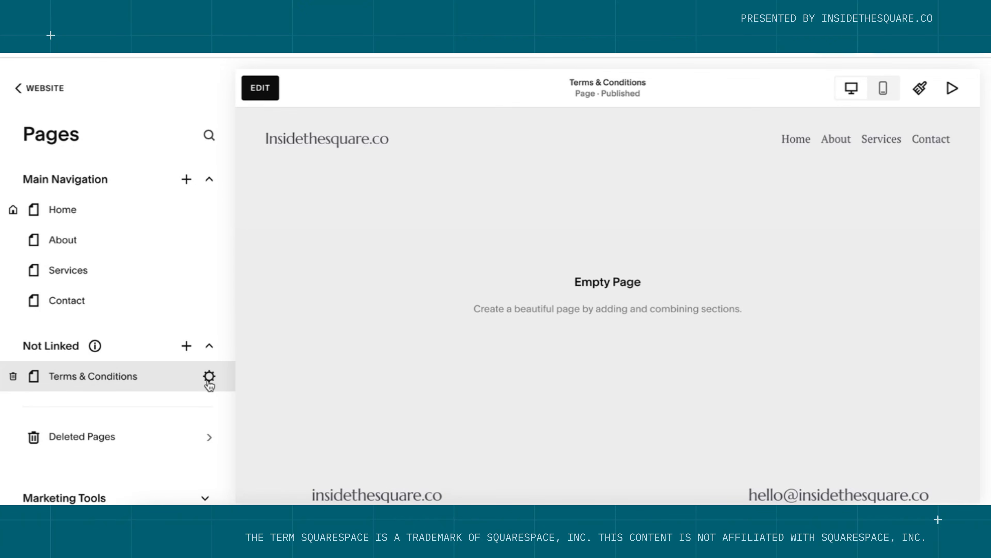
Trim the Terms & Conditions URL slug to /terms, then begin adding a section in the editor.
click(209, 376)
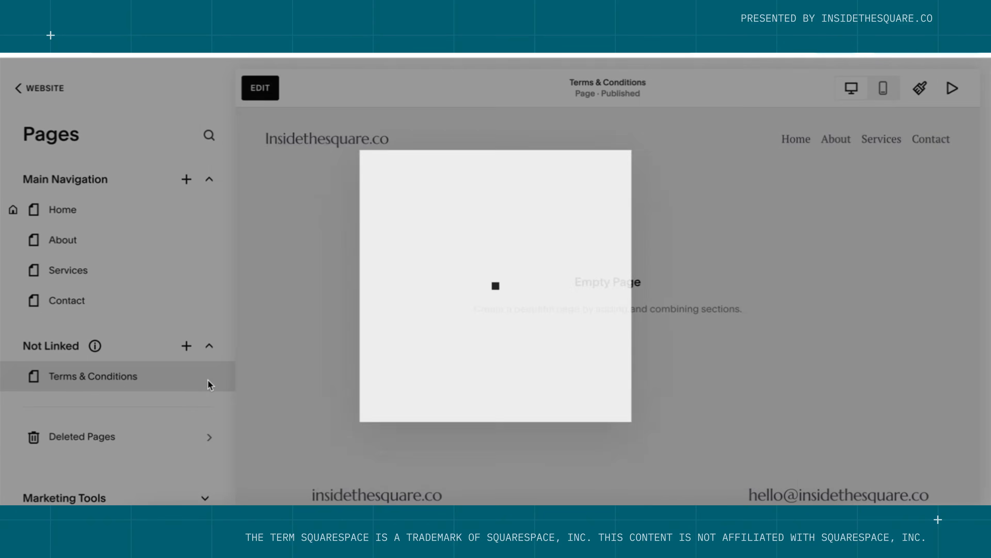
drag(496, 360, 666, 360)
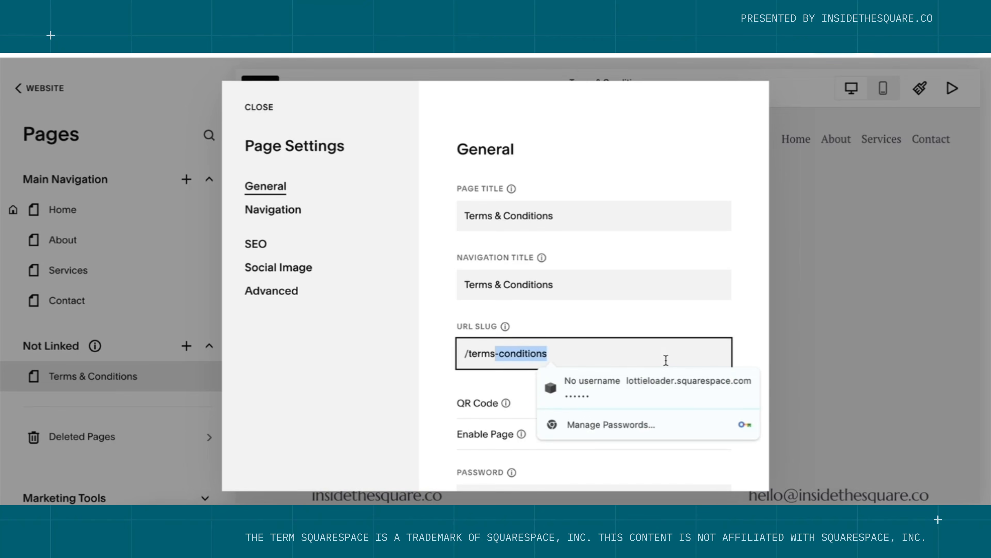
key(BackSpace)
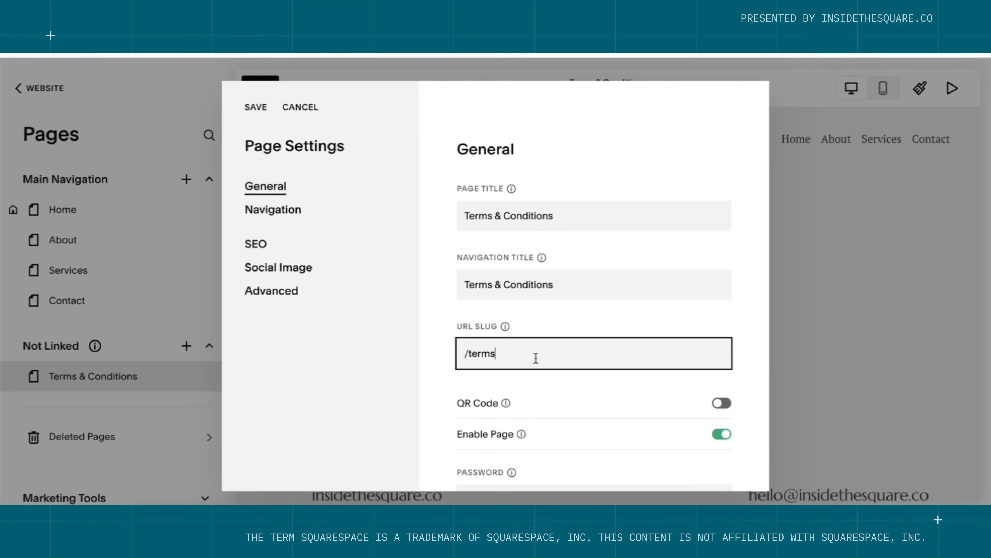
click(256, 107)
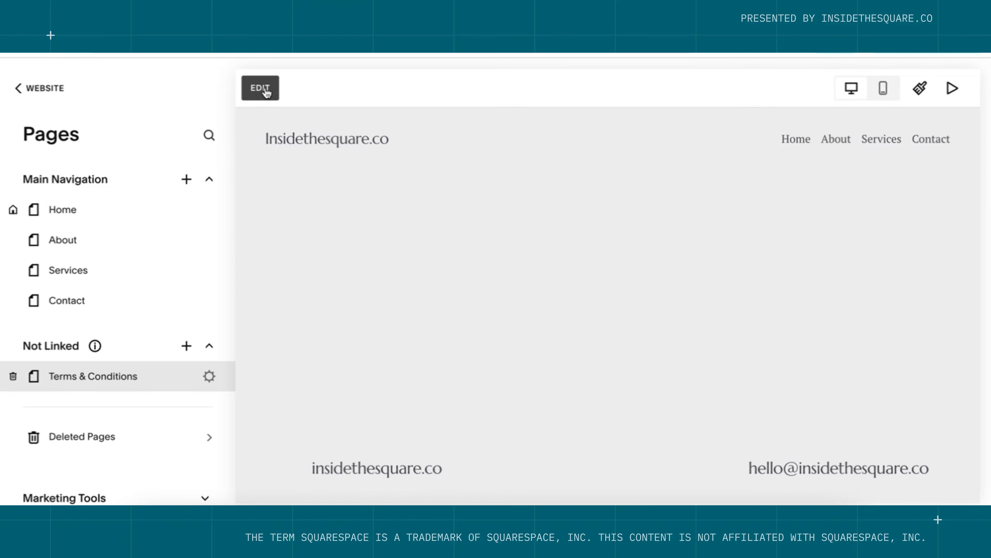
click(261, 88)
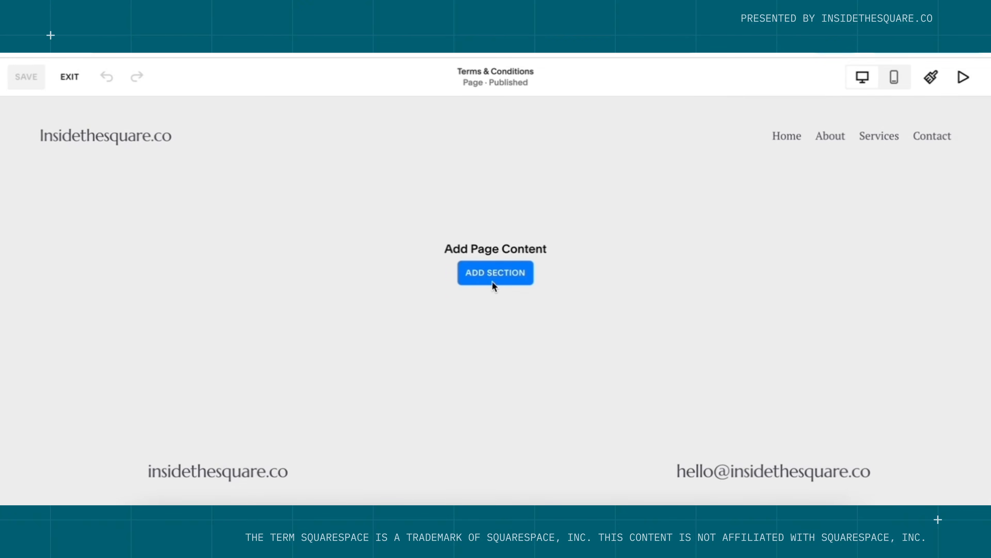
click(494, 278)
Add a blank section with a text block saying the terms go here and 'THIS IS NOT LEGAL ADVICE.'.
click(166, 198)
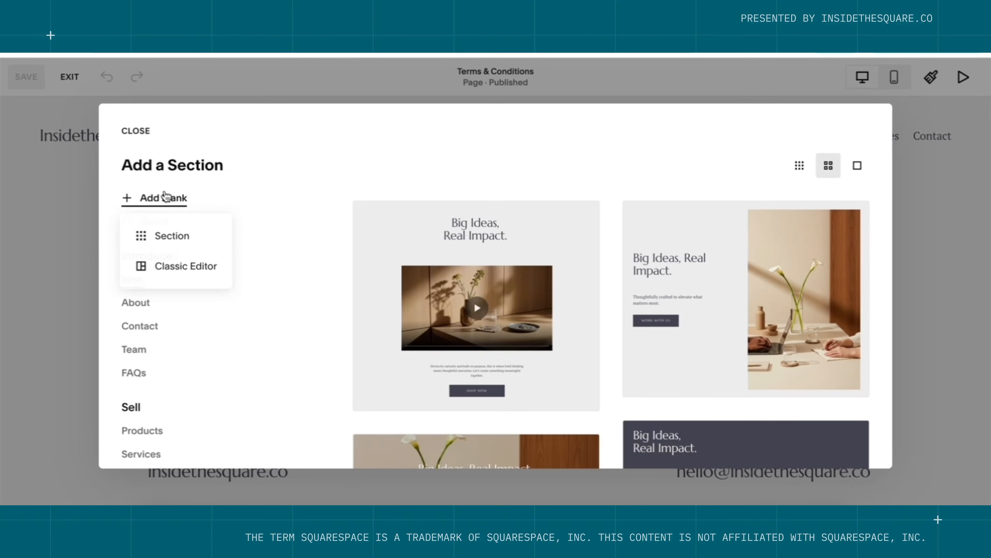
click(182, 235)
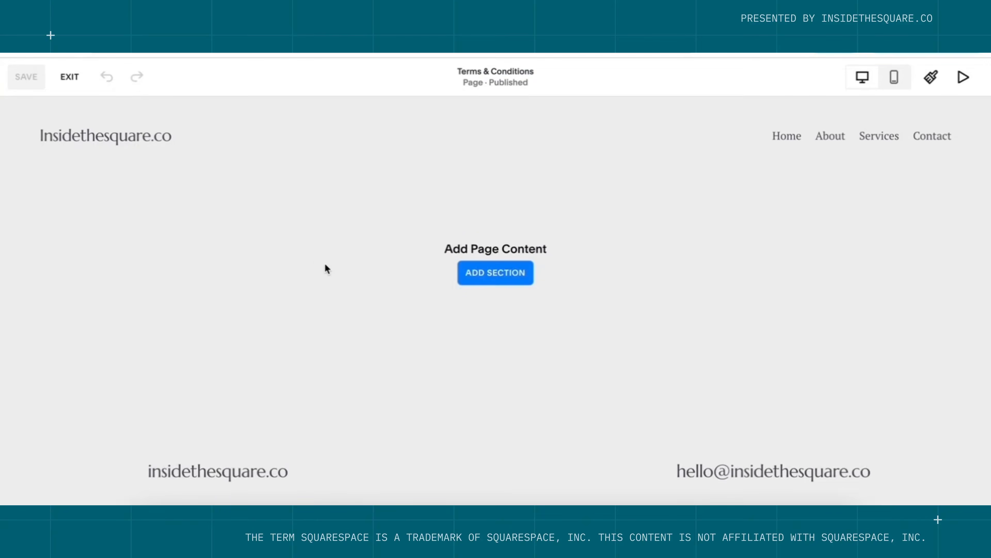
click(107, 223)
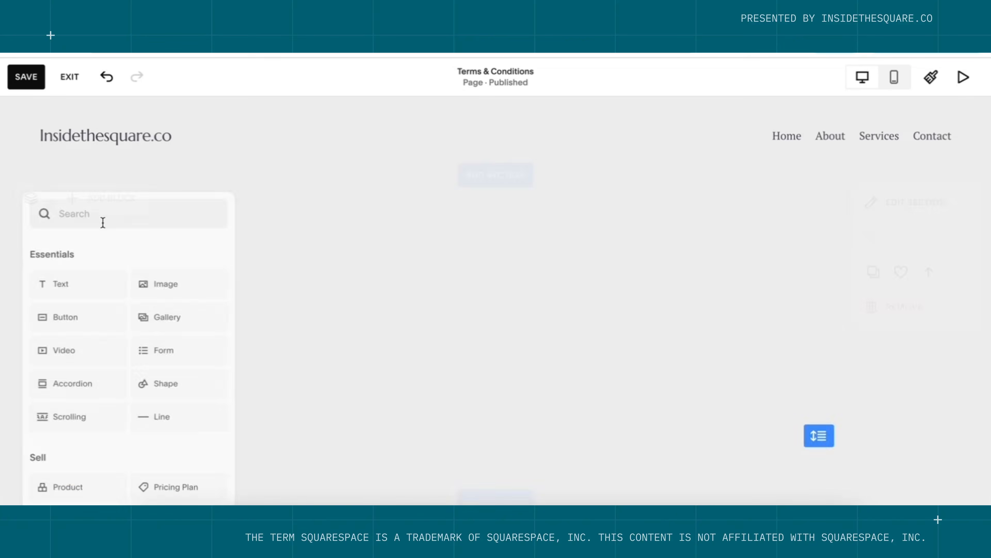
click(95, 283)
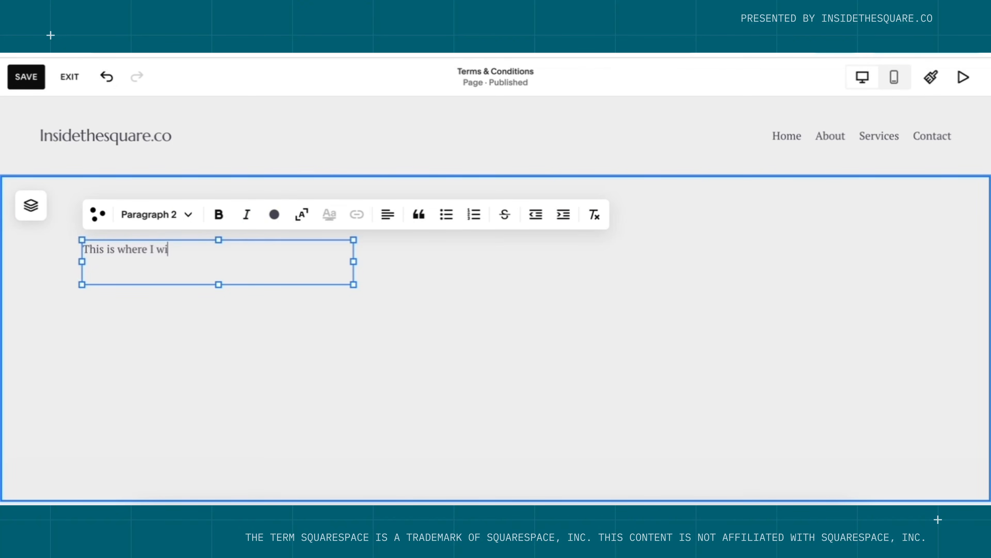
key(BackSpace)
key(BackSpace)
key(BackSpace)
key(BackSpace)
key(BackSpace)
text(paste my terms & conditions. THIS IS NOT LEGAL AVICE)
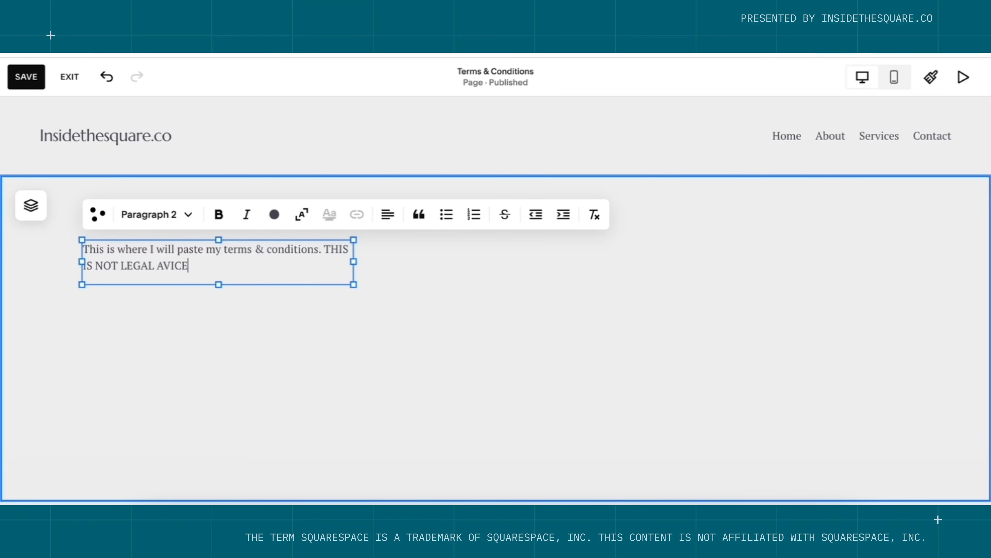
key(shift+Left)
key(shift+Left)
key(Left)
key(Left)
text(S)
key(BackSpace)
text(D)
key(End)
Widen the text block so the note fits on one line, and save the page.
drag(351, 261, 889, 261)
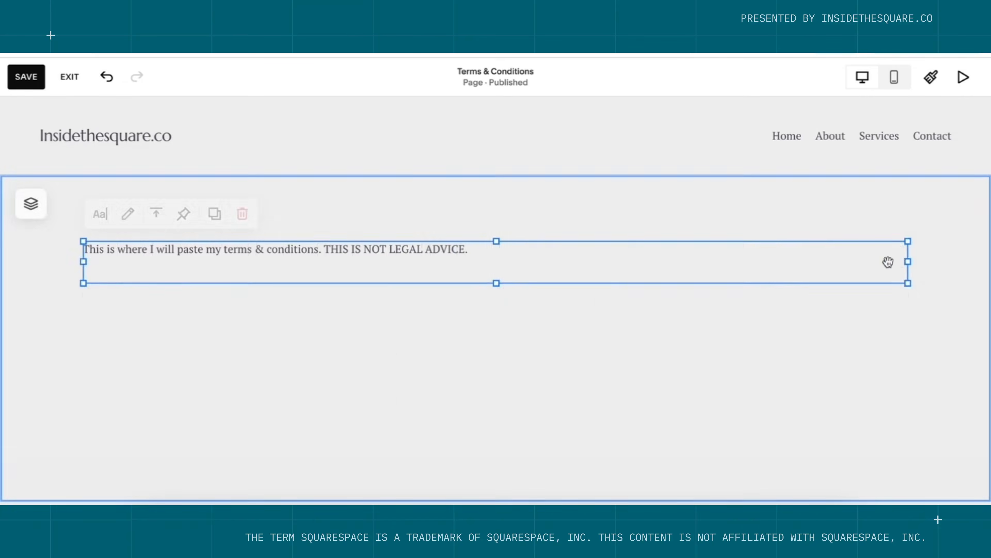
click(658, 422)
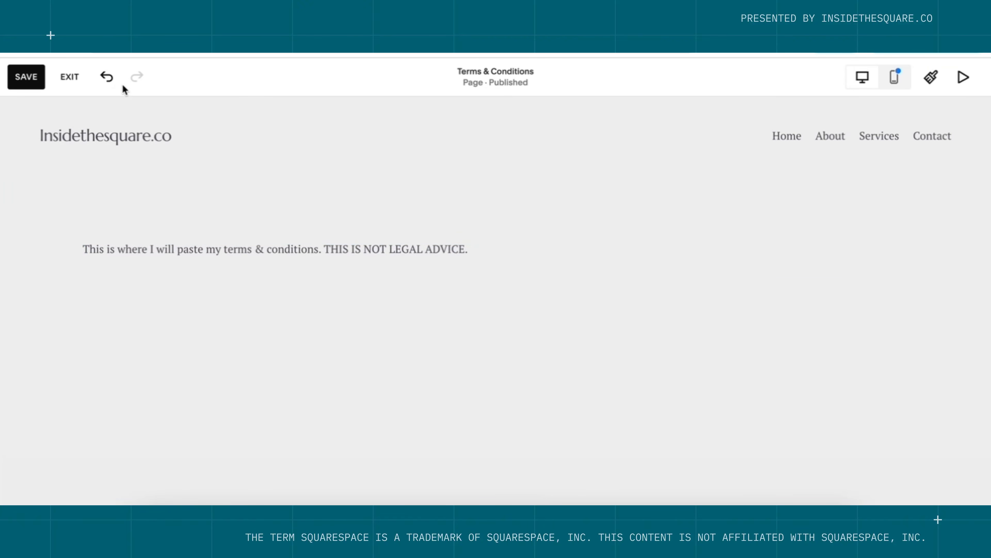
click(39, 84)
click(78, 82)
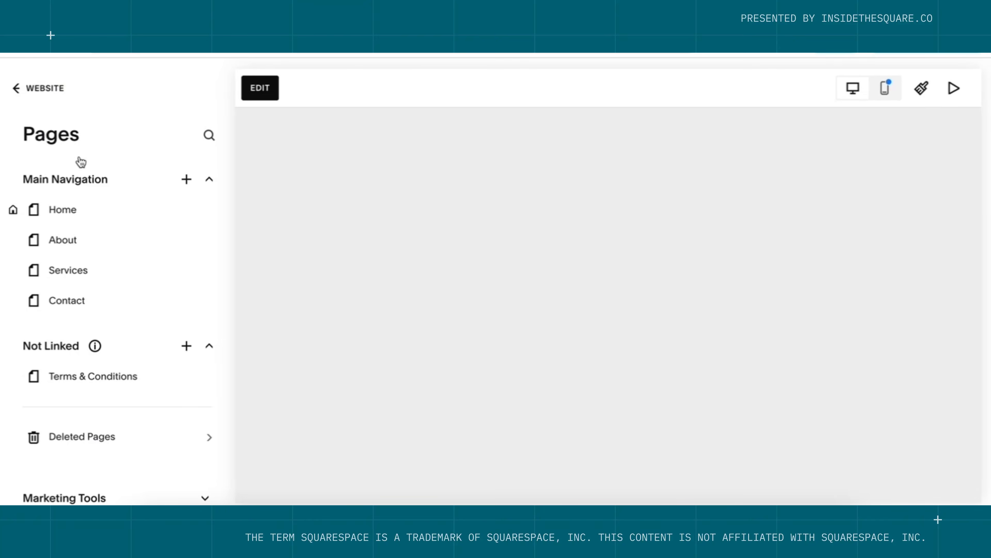
Create a blank unlinked page named 'Privacy Policy'.
click(187, 347)
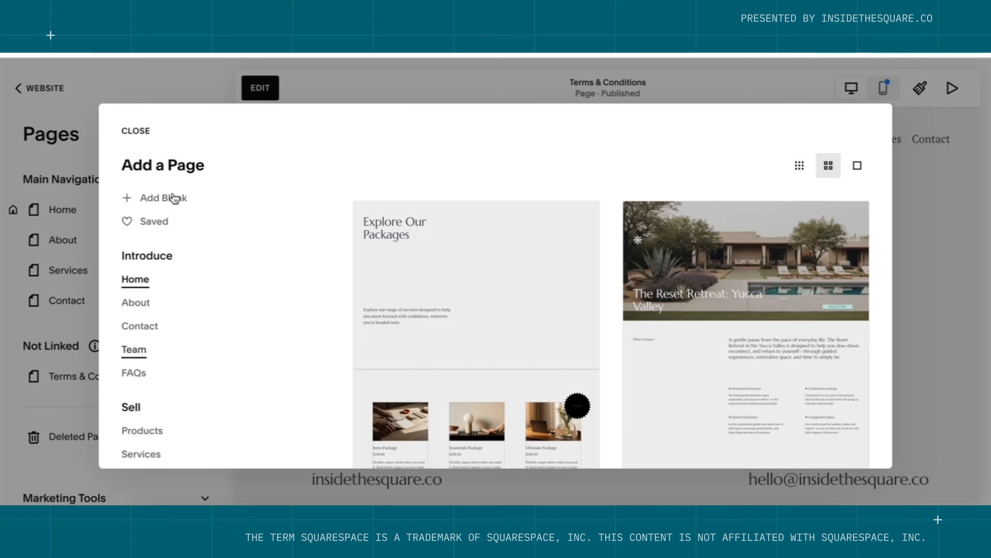
click(174, 197)
click(178, 234)
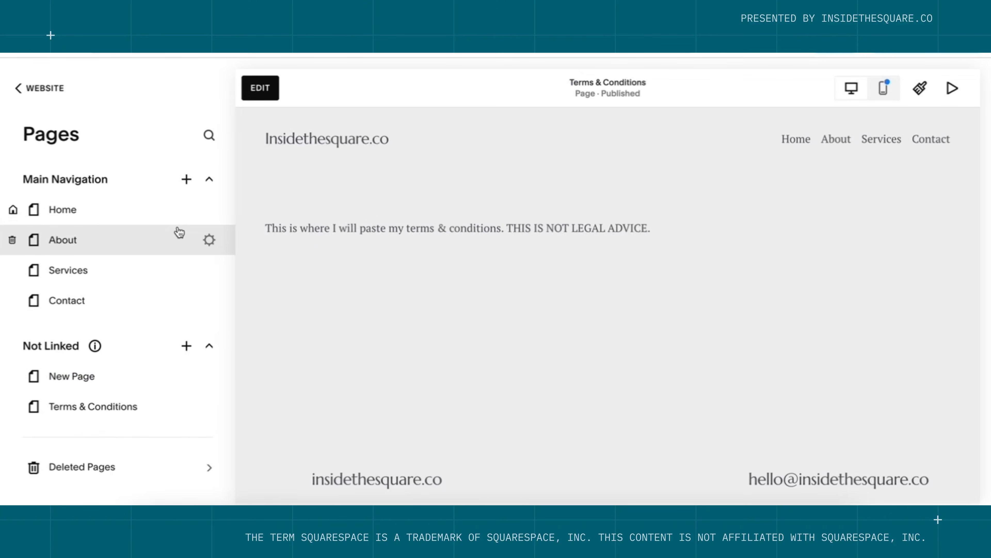
text(Privacy Policy)
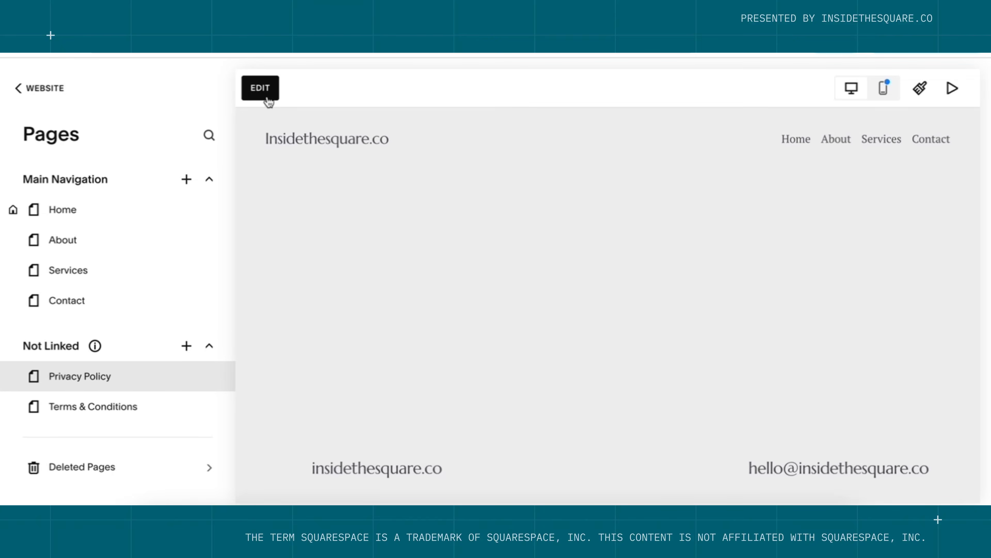
Add the text 'Here is where I will paste my privacy policy.' and save the page.
click(268, 103)
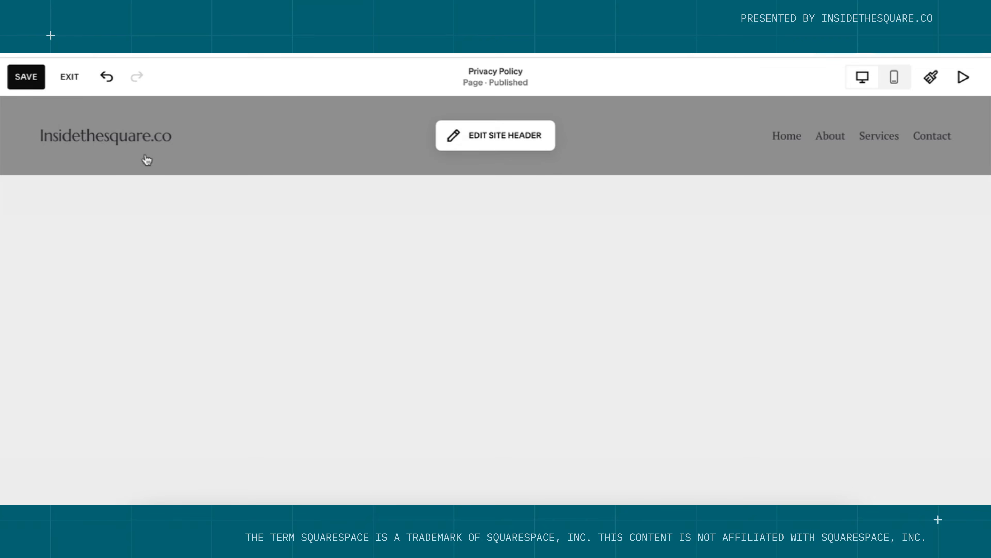
click(134, 194)
text(He)
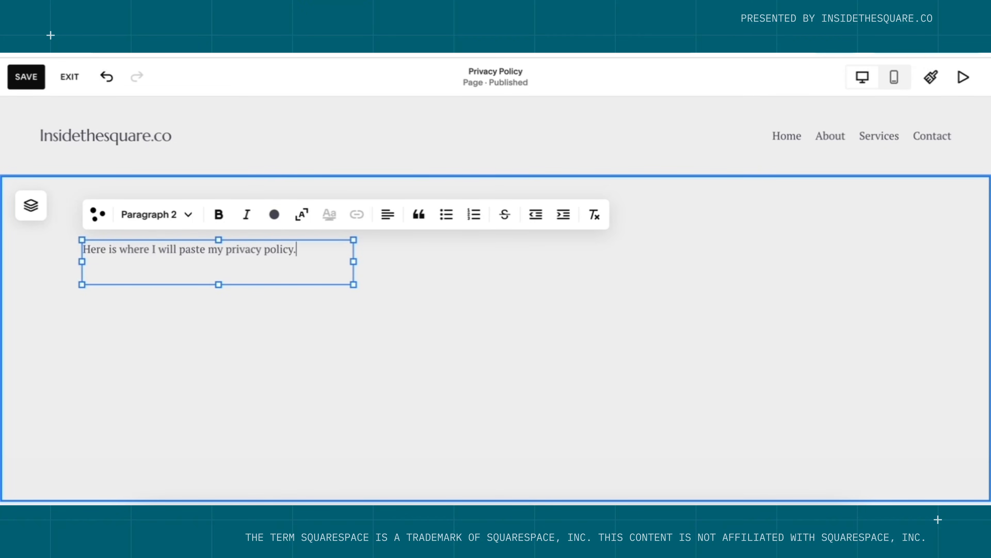
click(26, 77)
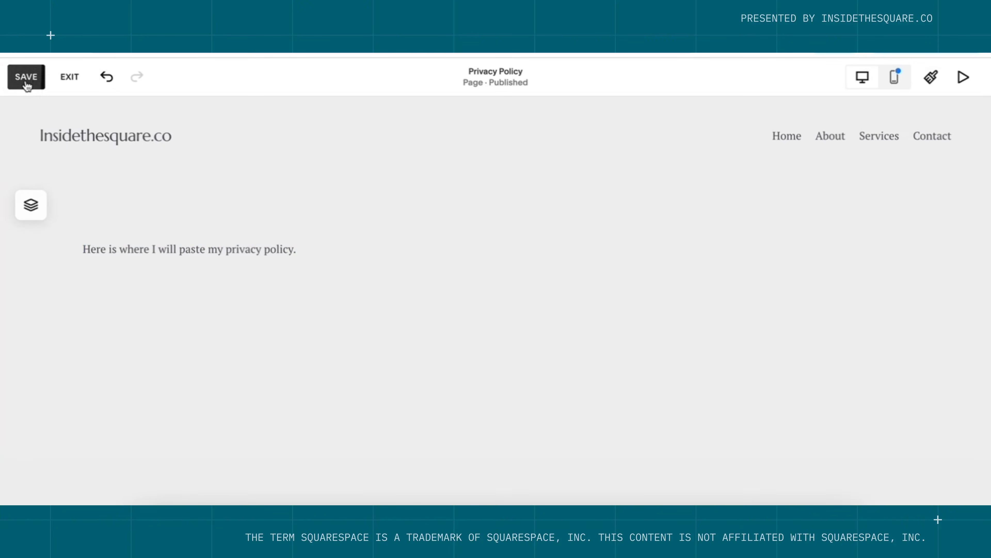
click(69, 77)
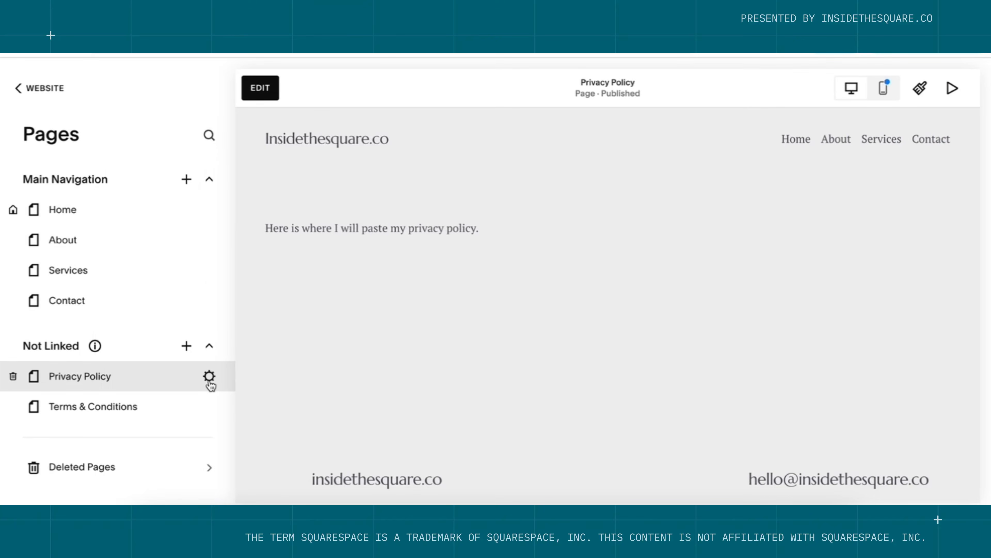
Trim the Privacy Policy URL slug to /privacy and reopen the page in the editor.
click(209, 377)
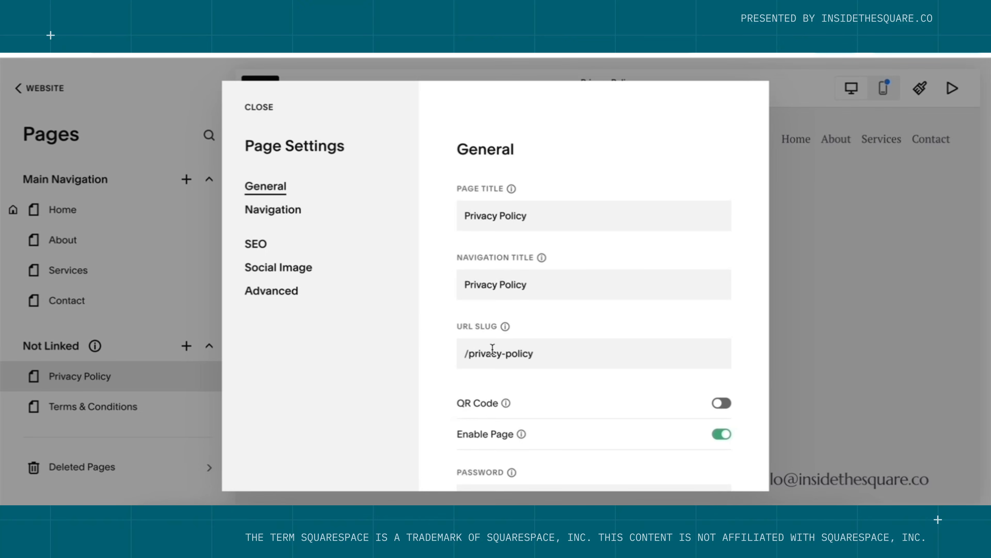
drag(500, 355, 653, 369)
key(BackSpace)
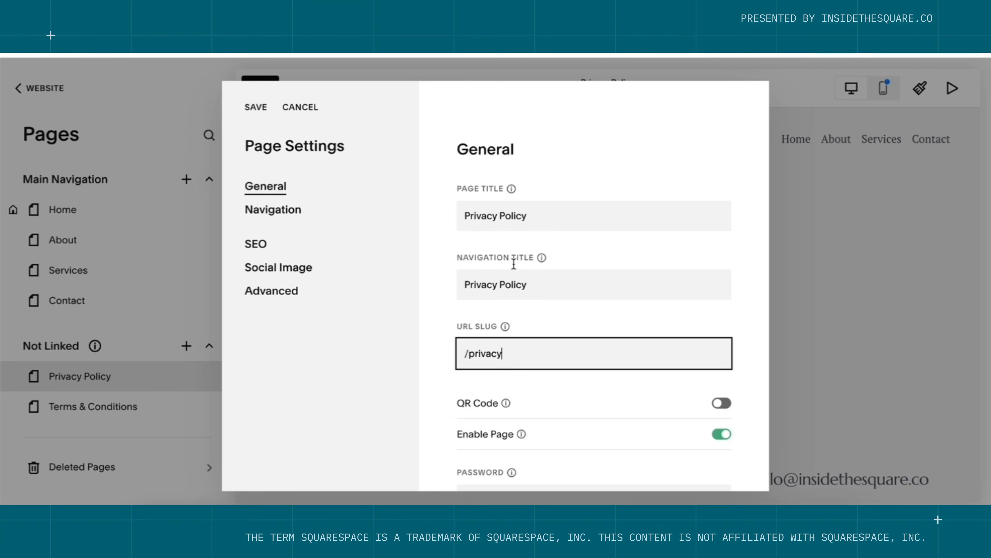
click(259, 105)
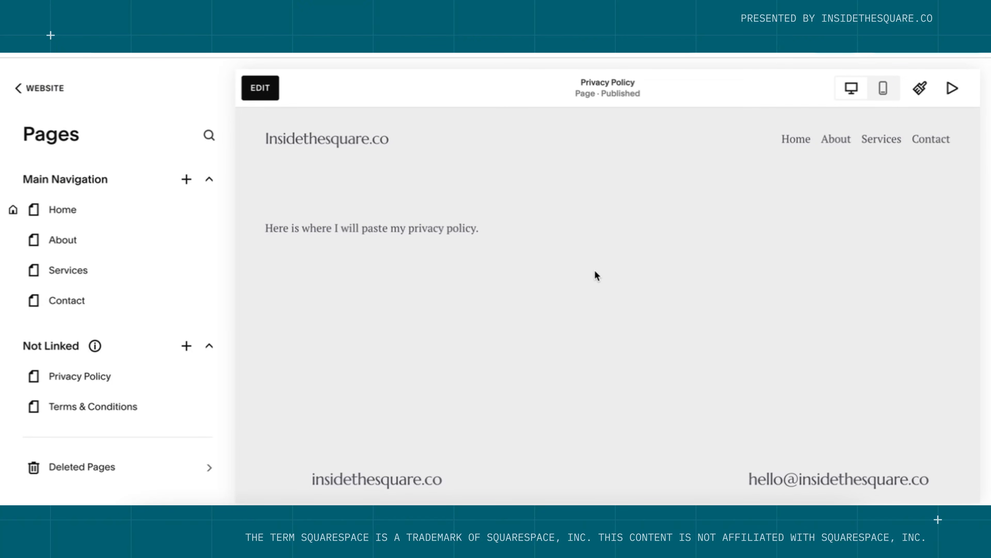
click(260, 88)
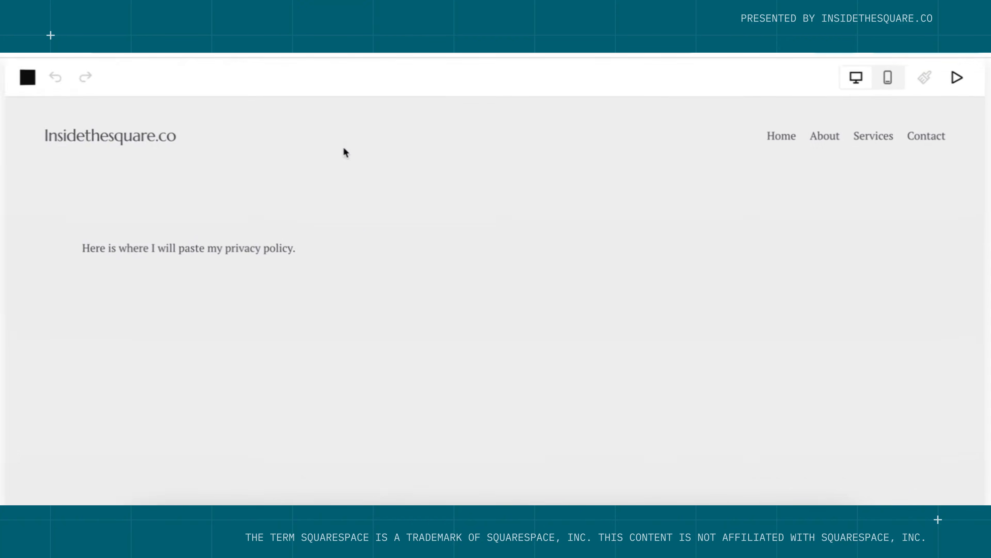
Add a footer text block containing 'Terms & Conditions' and 'Privacy Policy' on separate lines.
scroll(513, 459, down, 5)
click(488, 457)
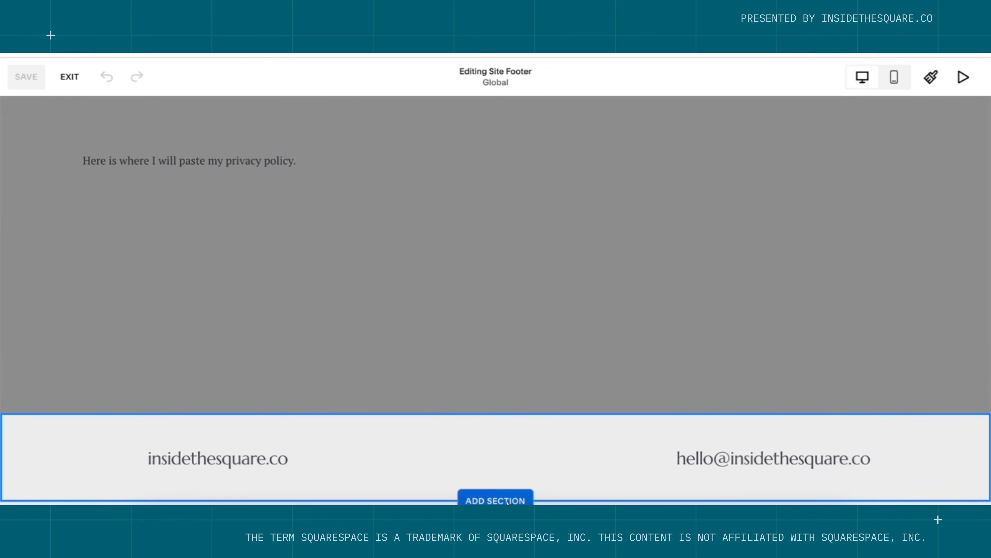
click(125, 444)
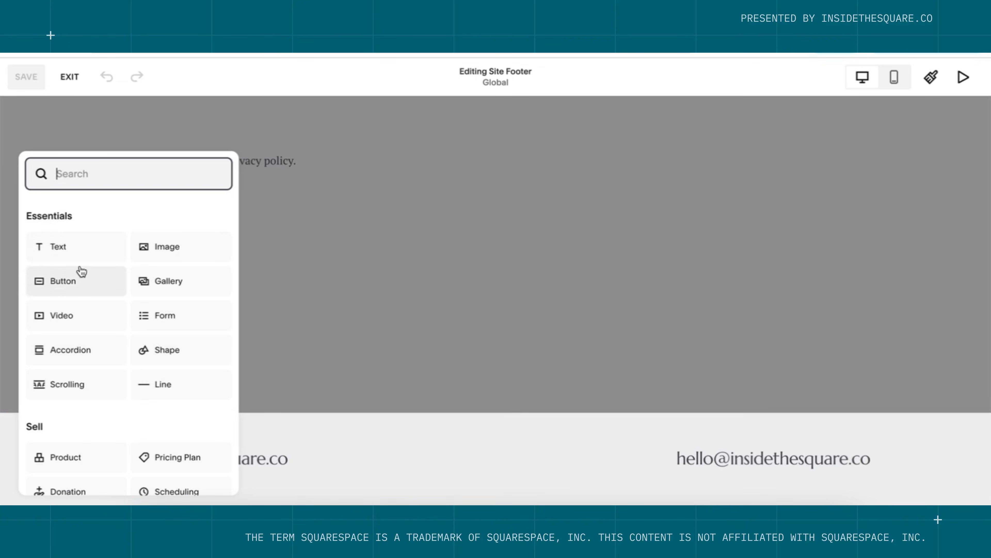
click(80, 253)
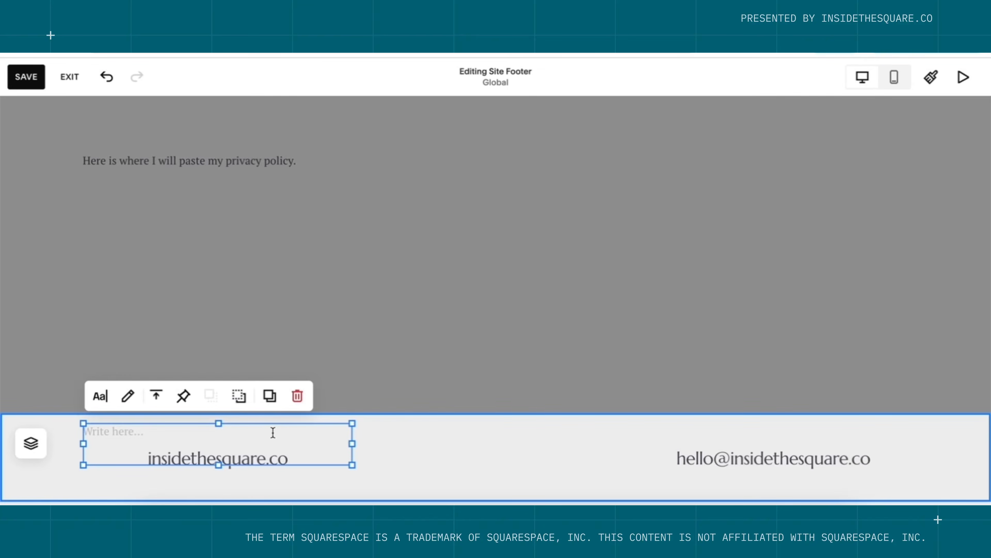
click(267, 433)
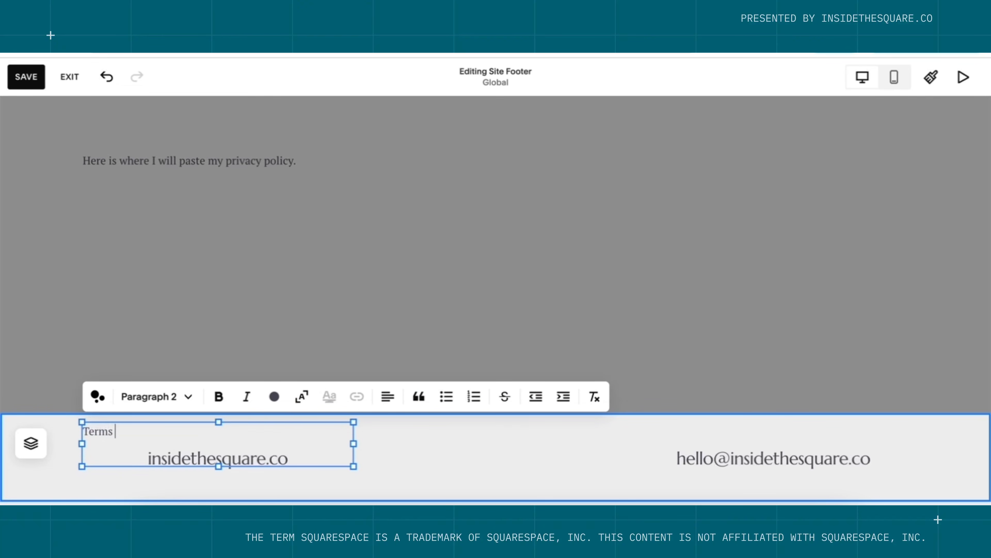
text(Terms & Conditions)
key(Return)
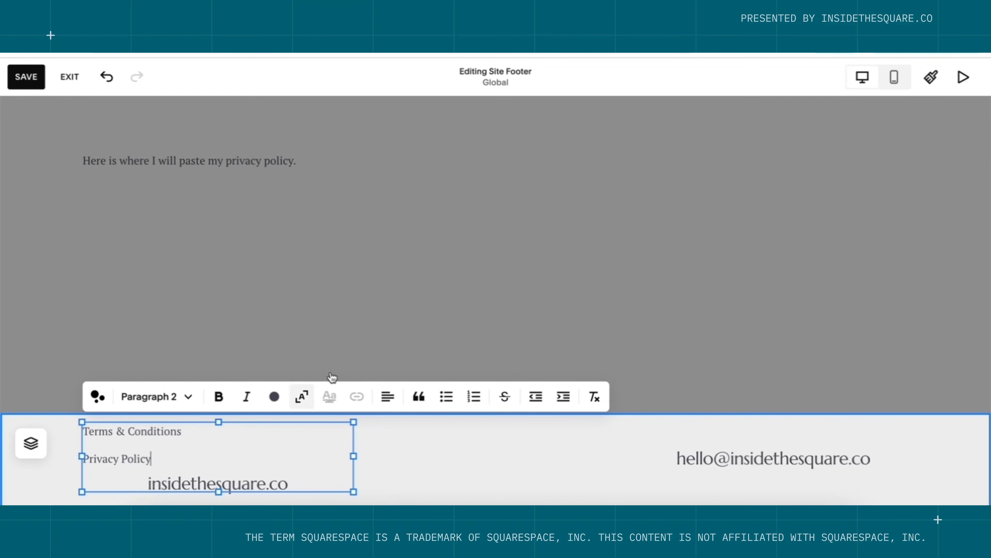
click(394, 444)
Rearrange the footer blocks and join the two items into 'Terms & Conditions | Privacy Policy'.
drag(274, 434, 545, 471)
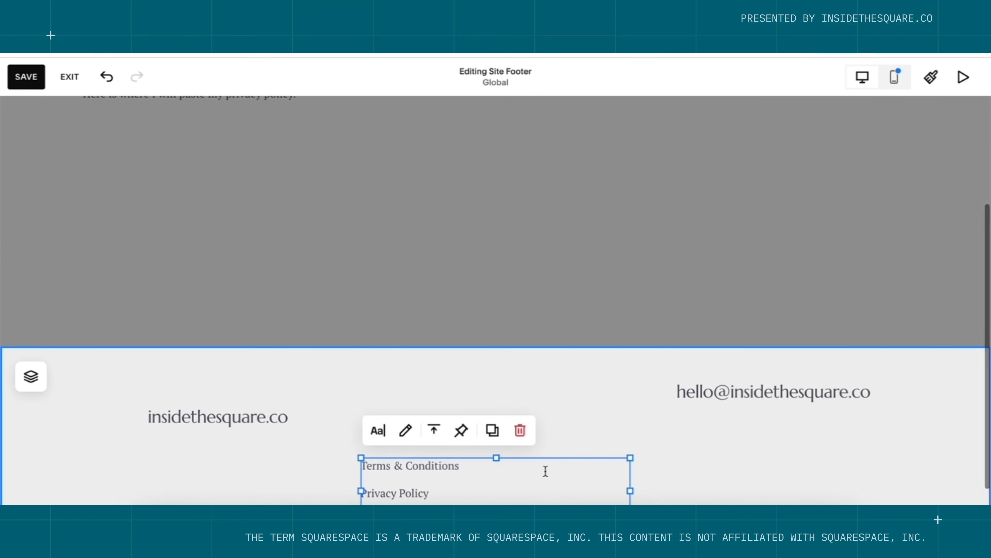
click(458, 373)
drag(284, 392, 285, 385)
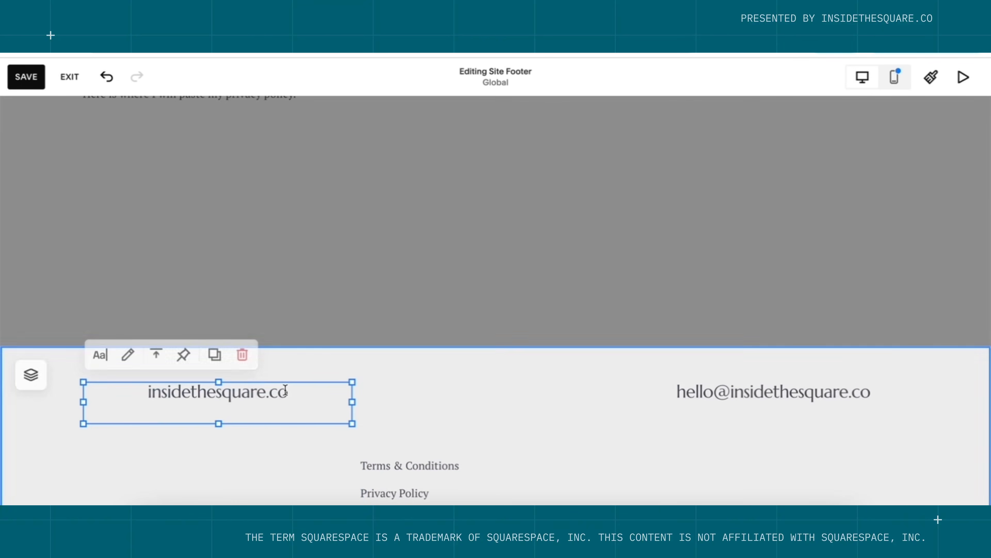
click(579, 420)
double_click(455, 468)
click(441, 491)
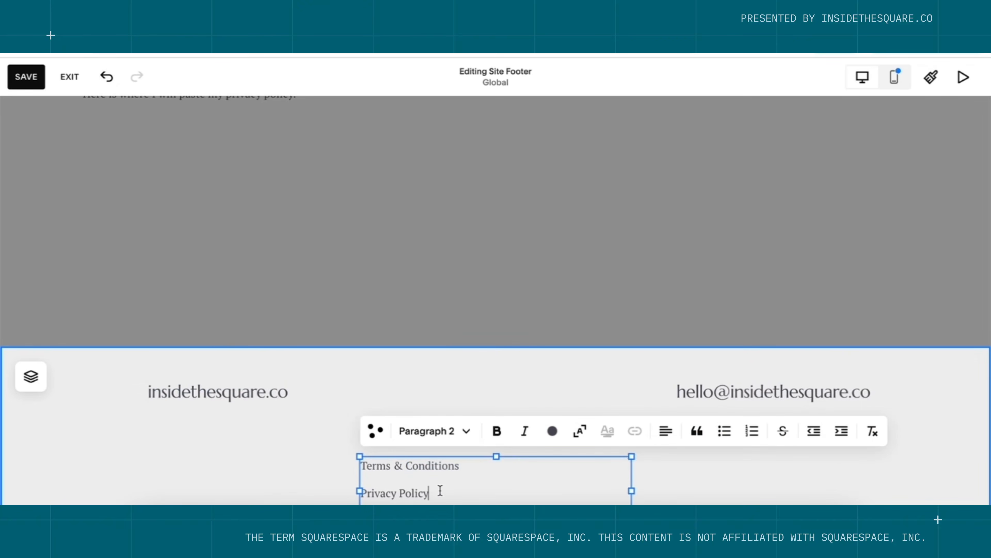
key(Home)
key(BackSpace)
text(|)
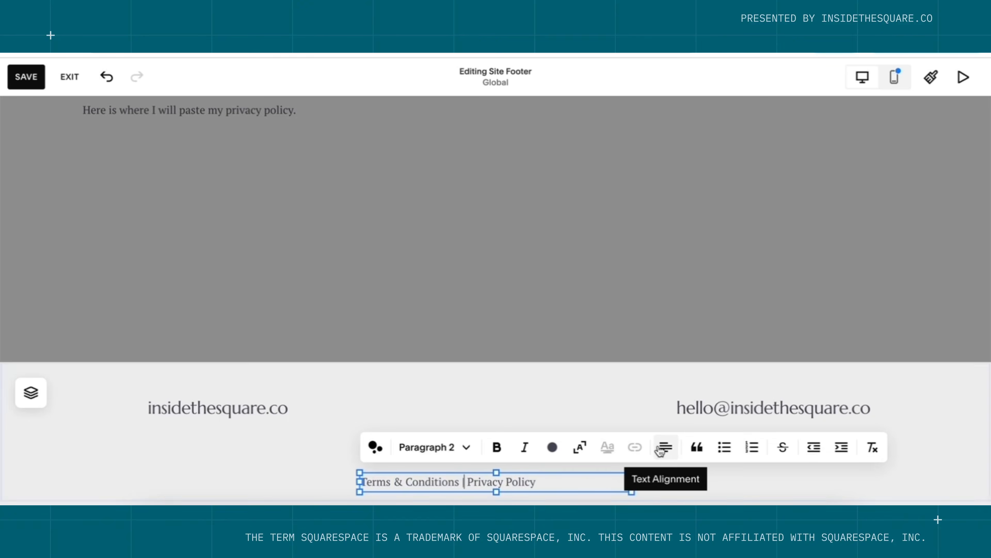
Center the footer links line and link 'Privacy Policy' to the /privacy page.
click(666, 449)
click(654, 478)
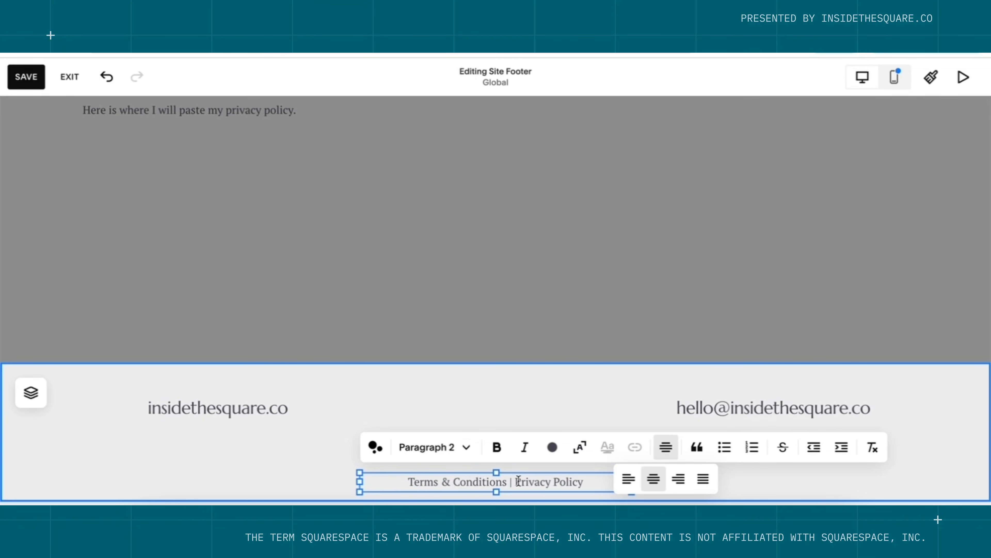
drag(516, 481, 586, 482)
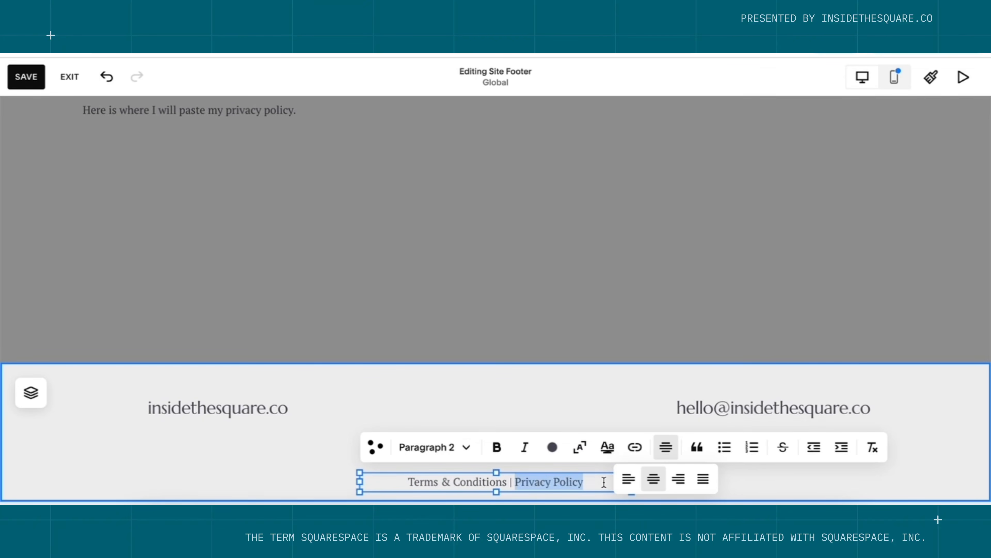
click(639, 453)
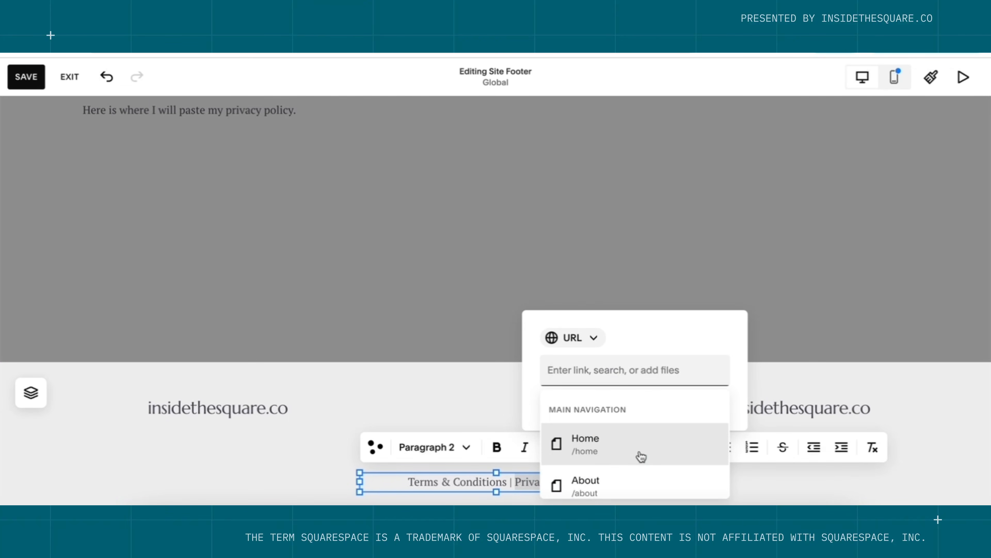
text(/pri)
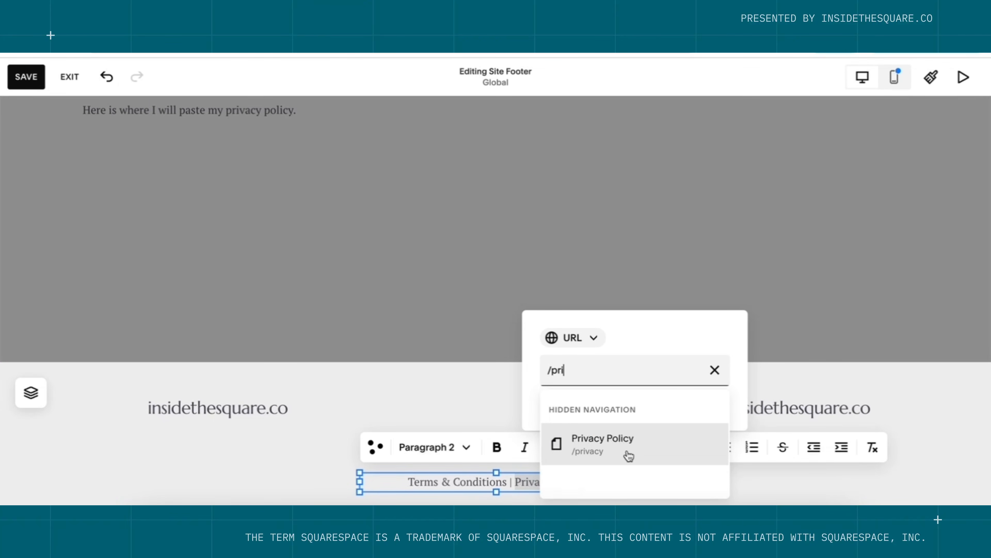
click(629, 455)
key(Escape)
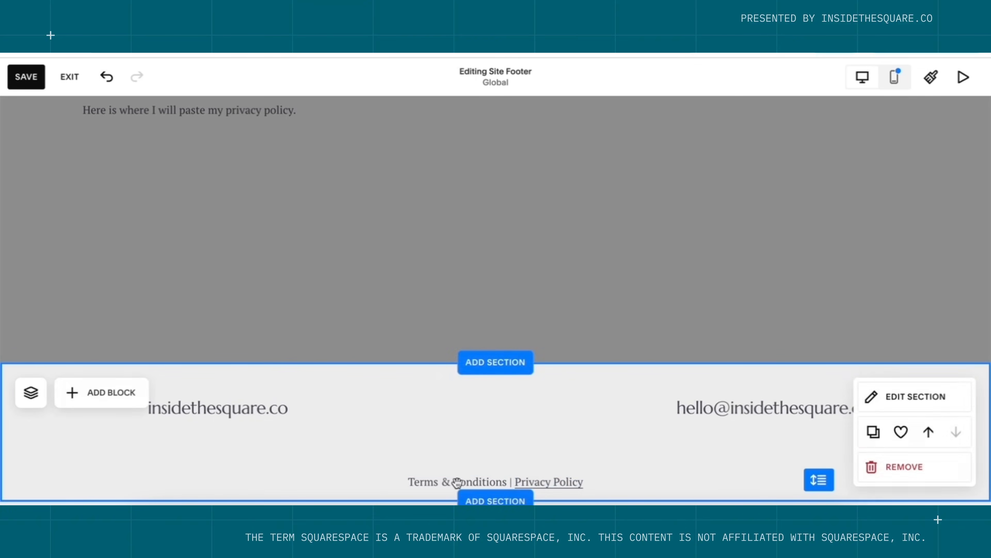
click(451, 482)
Link 'Terms & Conditions' in the footer to the /terms page.
click(448, 483)
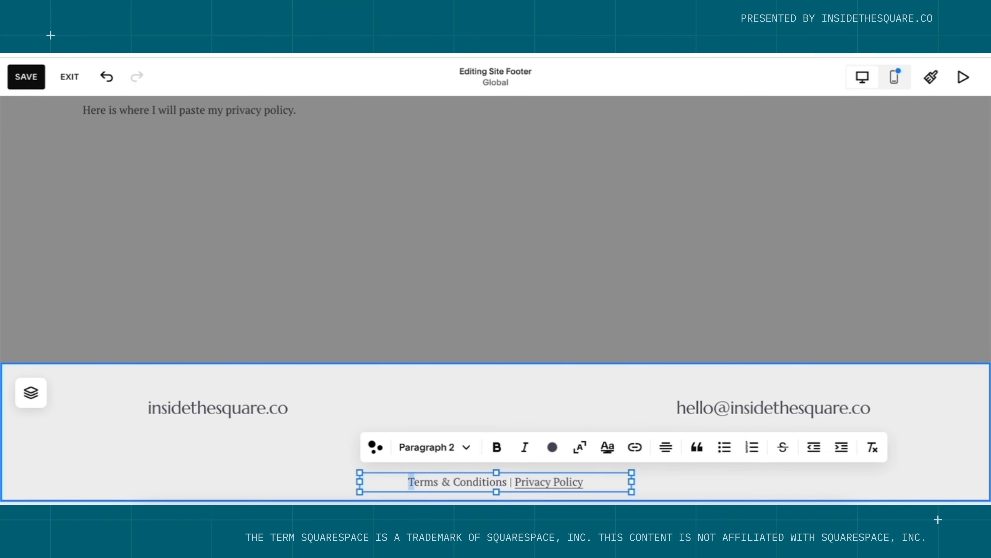
drag(409, 482, 506, 482)
click(640, 448)
text(/)
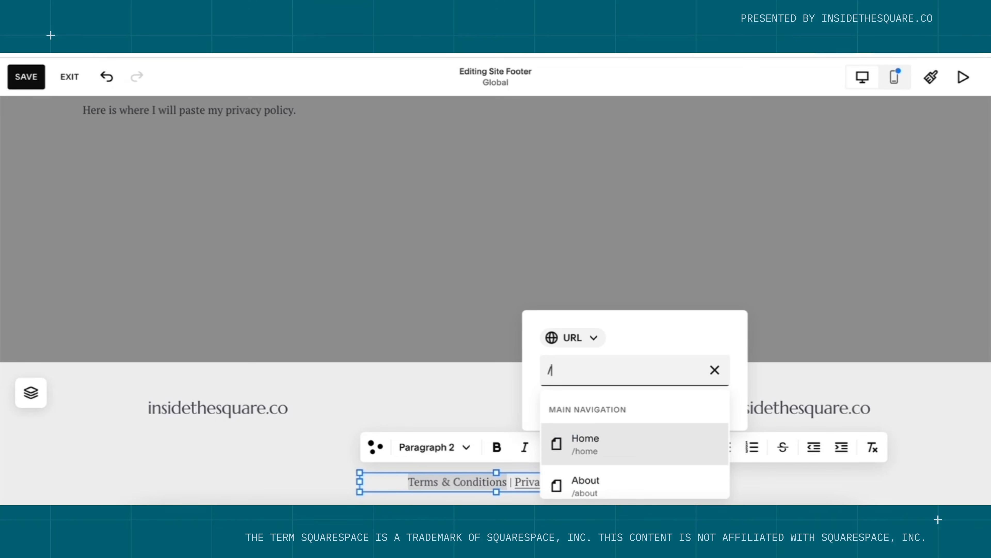
text(terms)
click(628, 443)
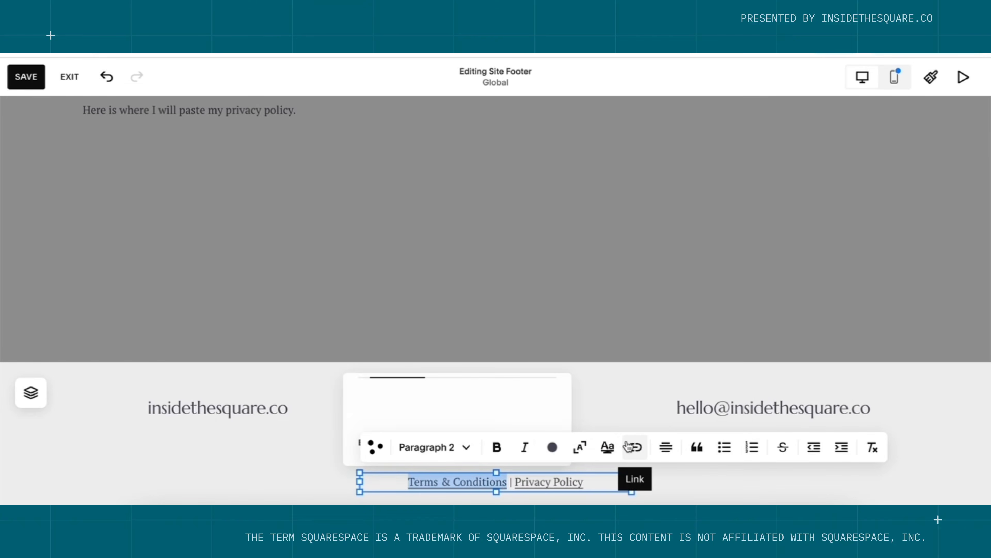
click(606, 396)
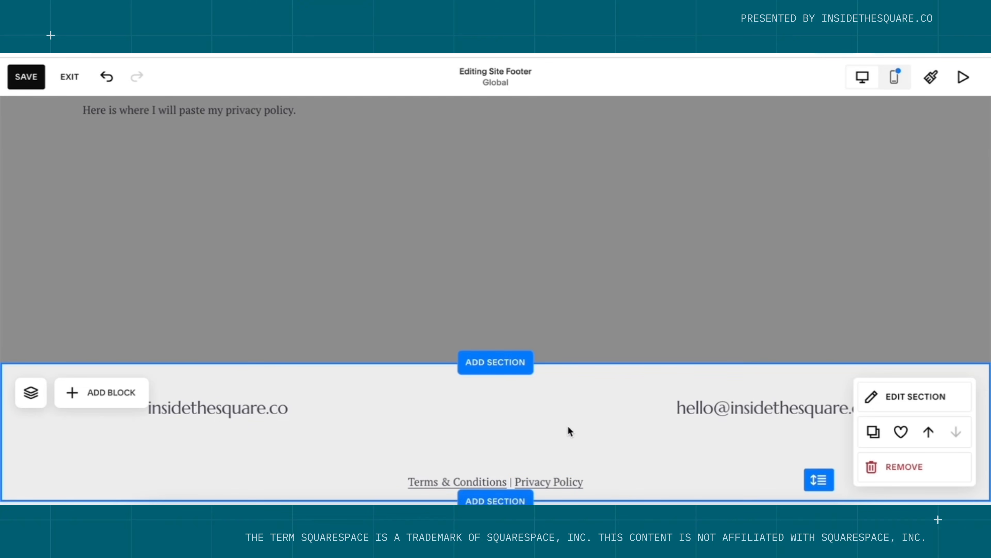
Move the links line between site name and email, shorten the footer, save, and return Home.
drag(548, 484, 549, 409)
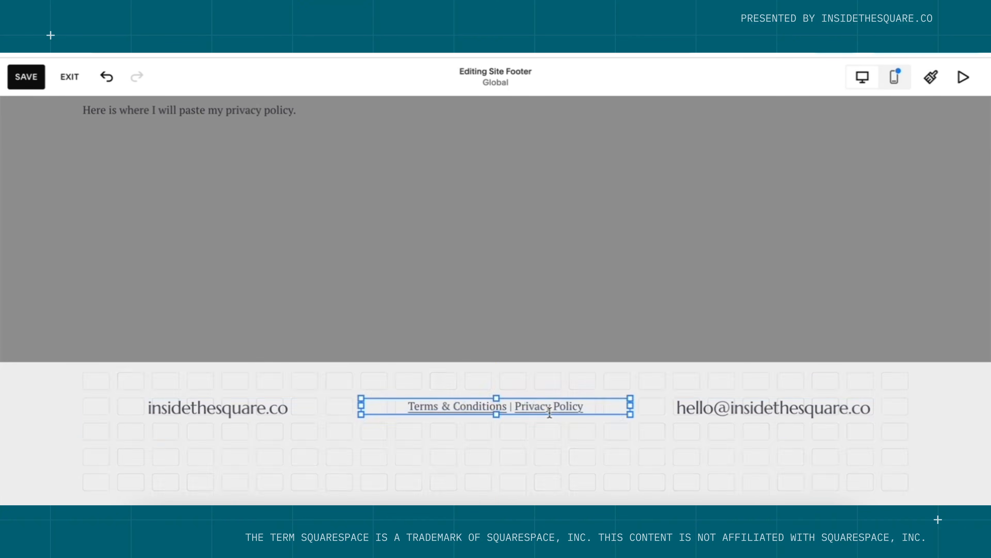
click(564, 450)
drag(814, 480, 815, 448)
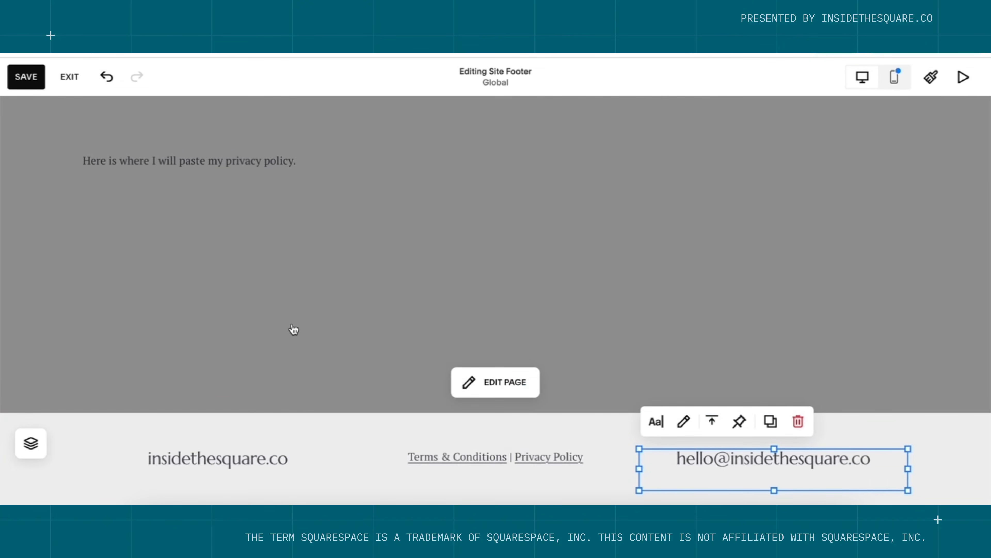
click(28, 80)
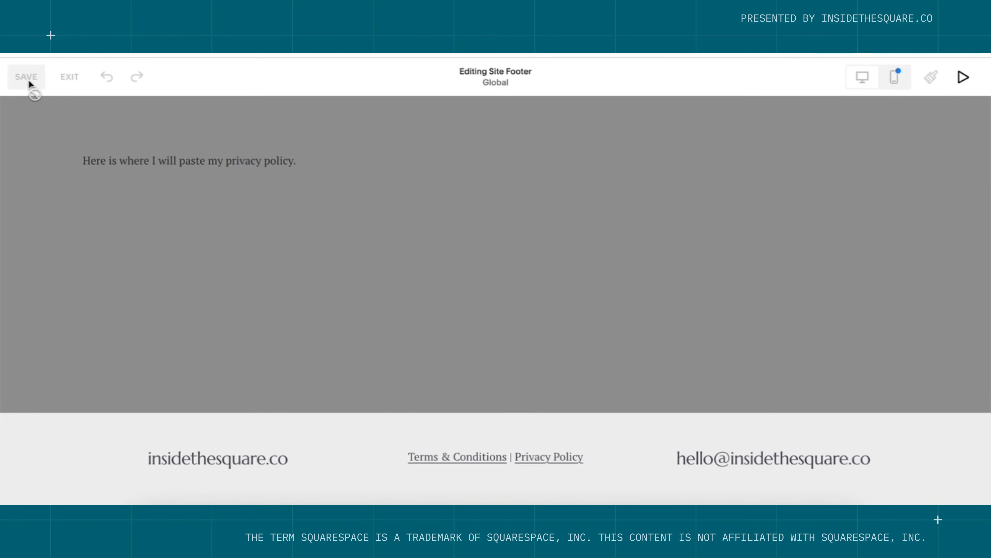
click(69, 82)
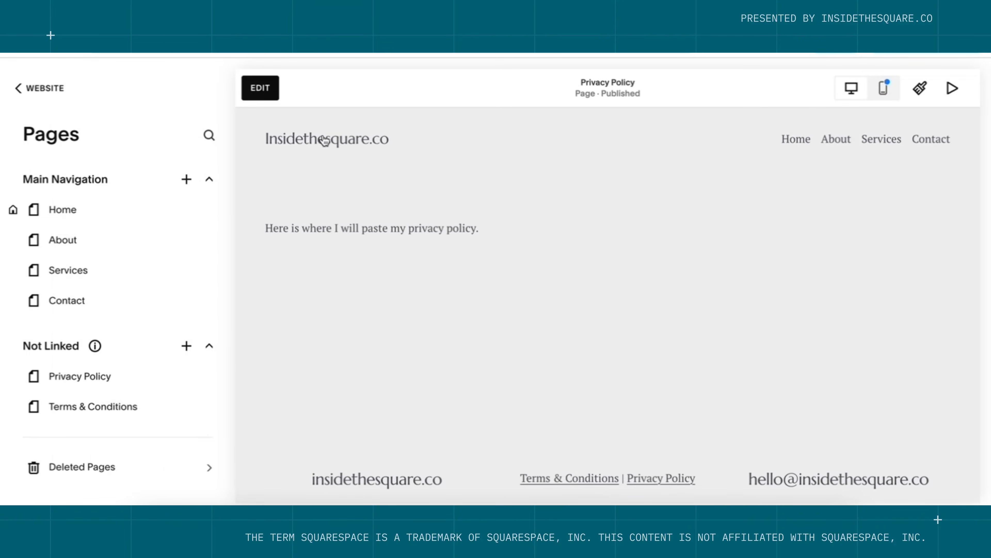
click(323, 137)
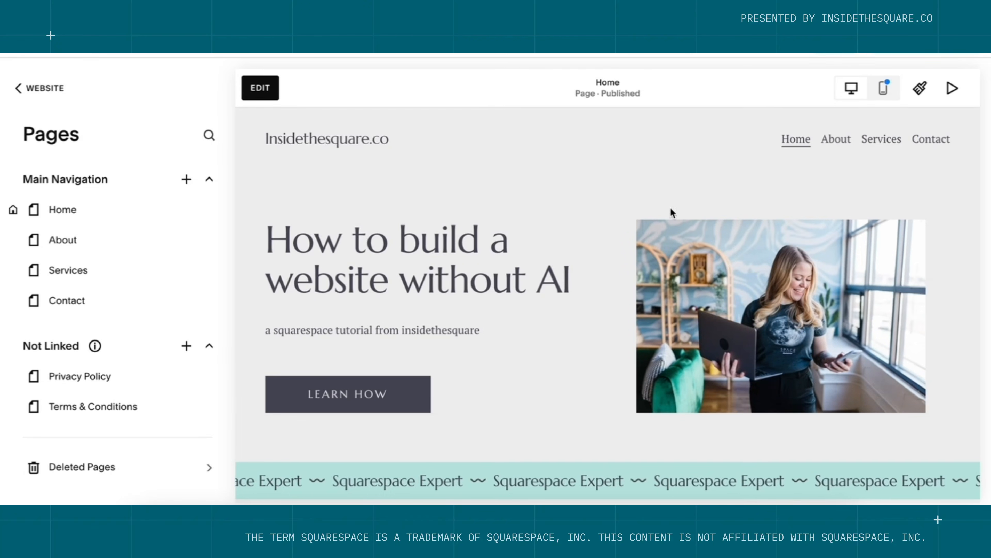
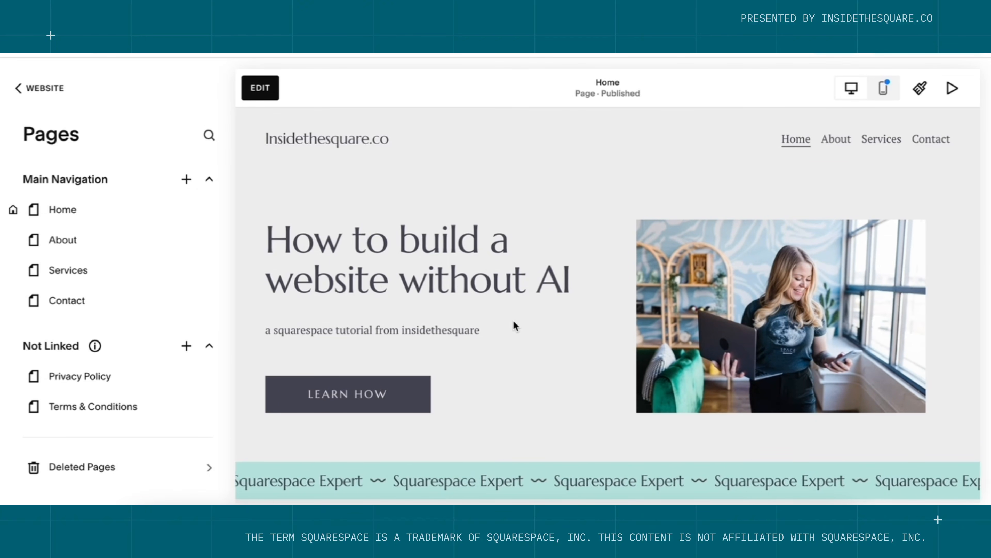
Scroll through the Home page preview, briefly expanding and collapsing the Build your MVS item.
scroll(514, 324, down, 1)
scroll(719, 288, down, 4)
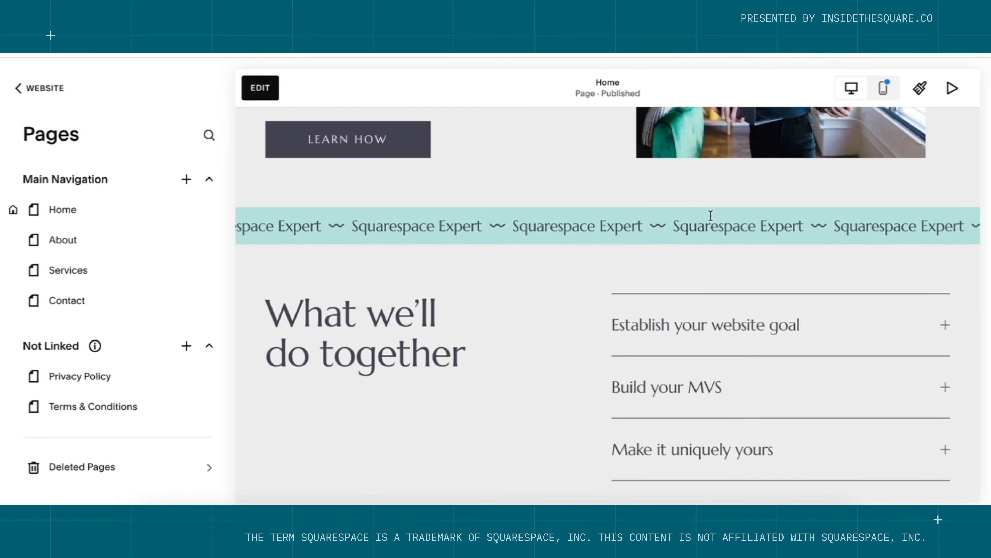
scroll(717, 250, down, 1)
click(729, 355)
click(727, 354)
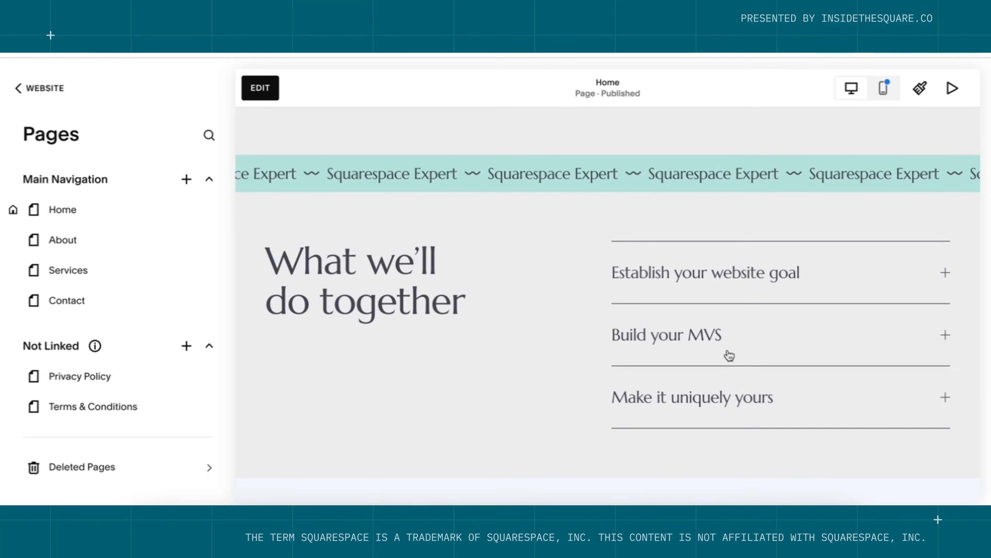
scroll(729, 354, down, 6)
scroll(730, 355, down, 1)
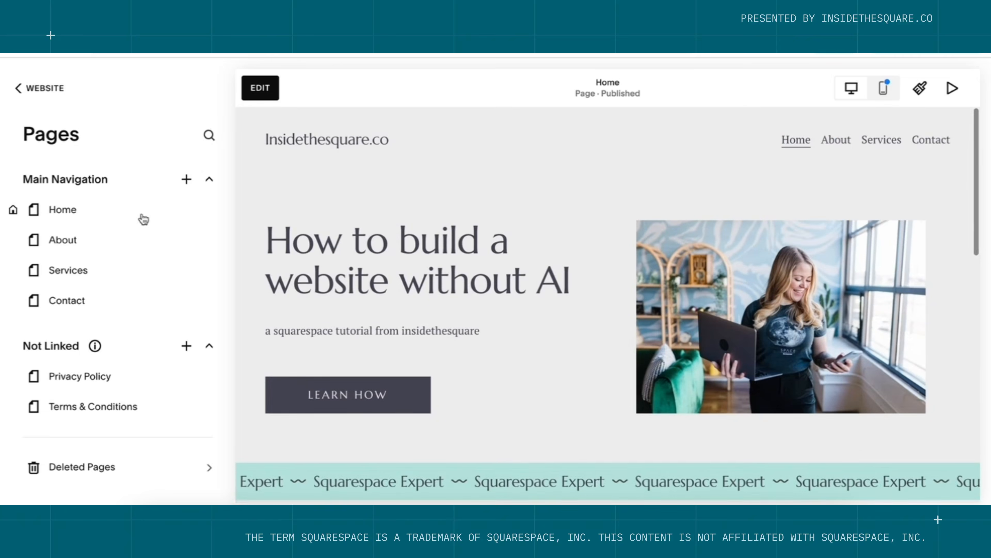
Preview the Services and Contact pages, then bring up the About page.
click(83, 278)
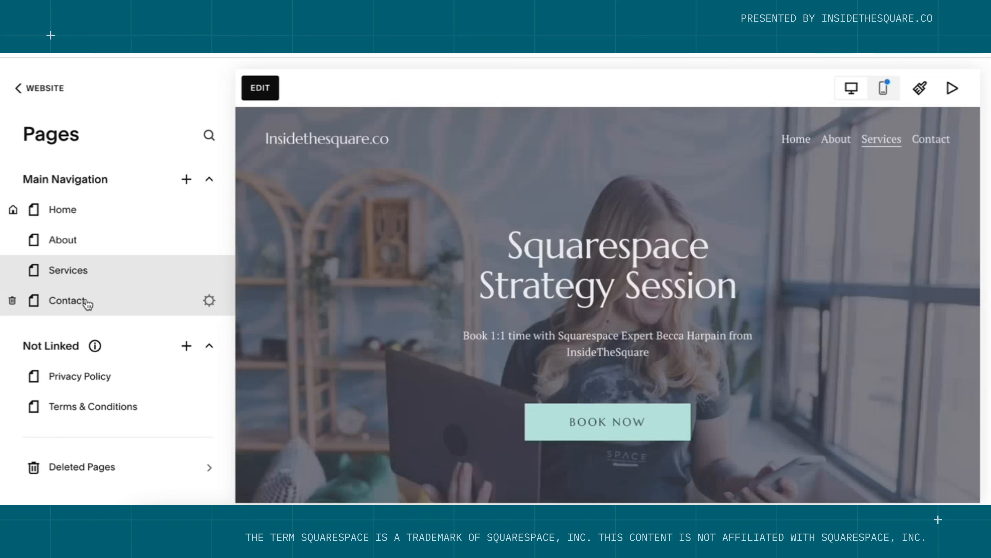
click(87, 302)
click(166, 249)
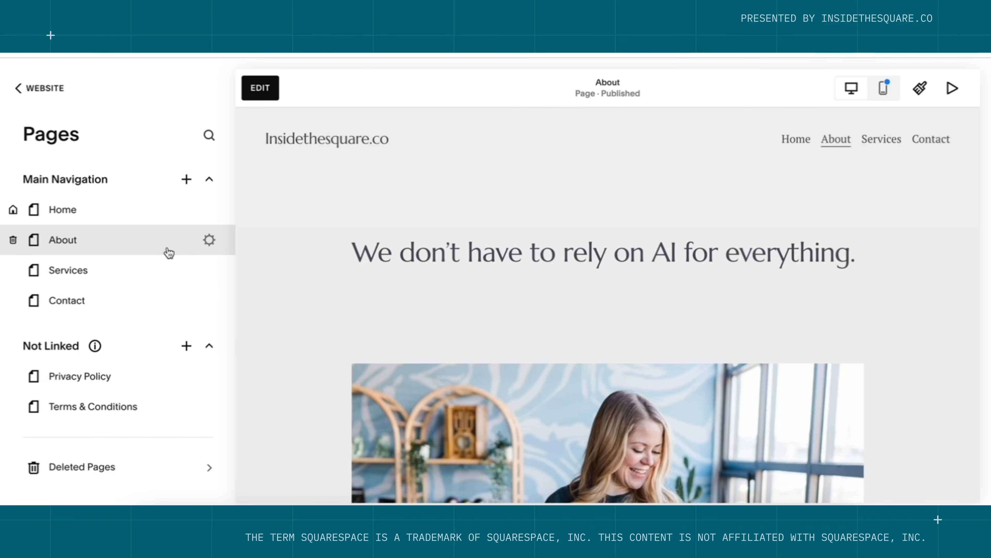
mouse_move(95, 347)
click(921, 90)
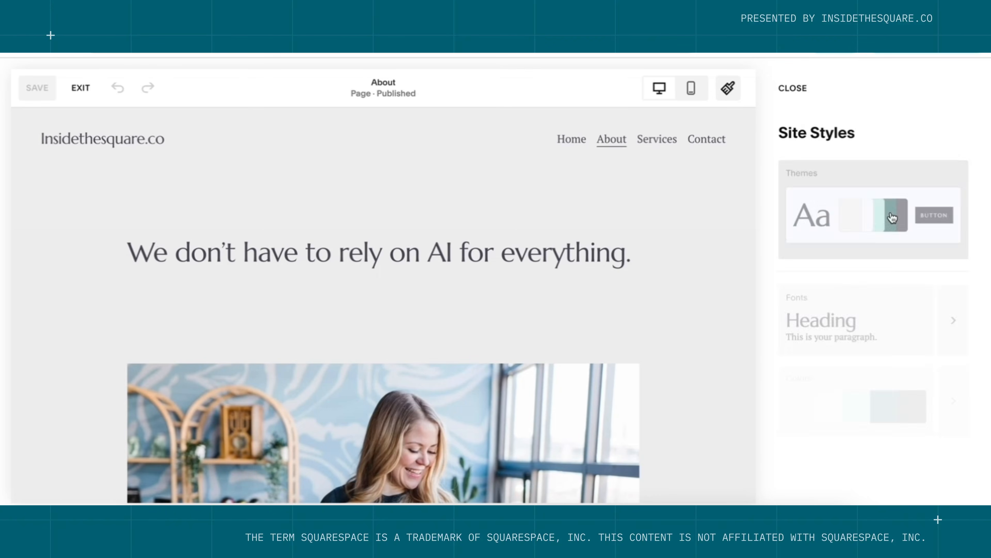
click(956, 327)
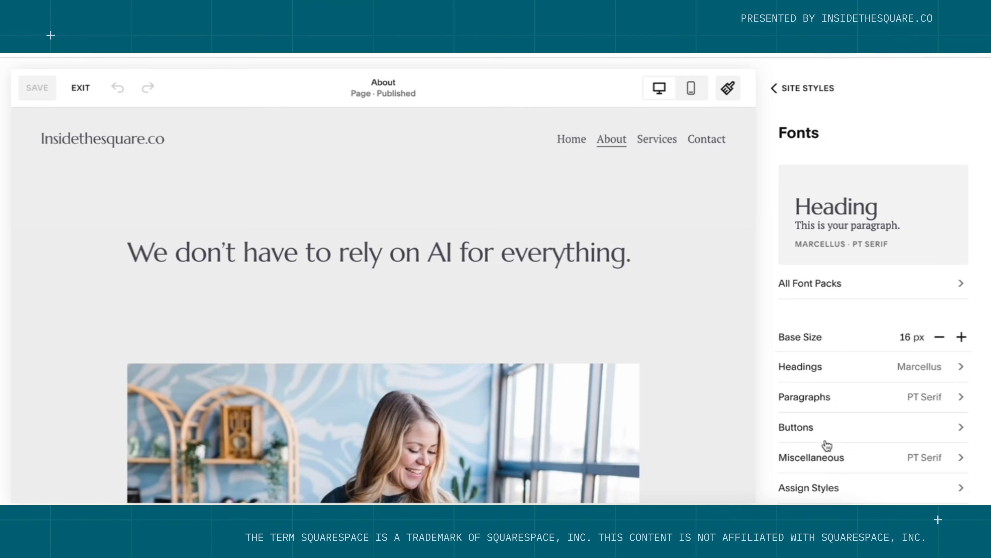
click(843, 433)
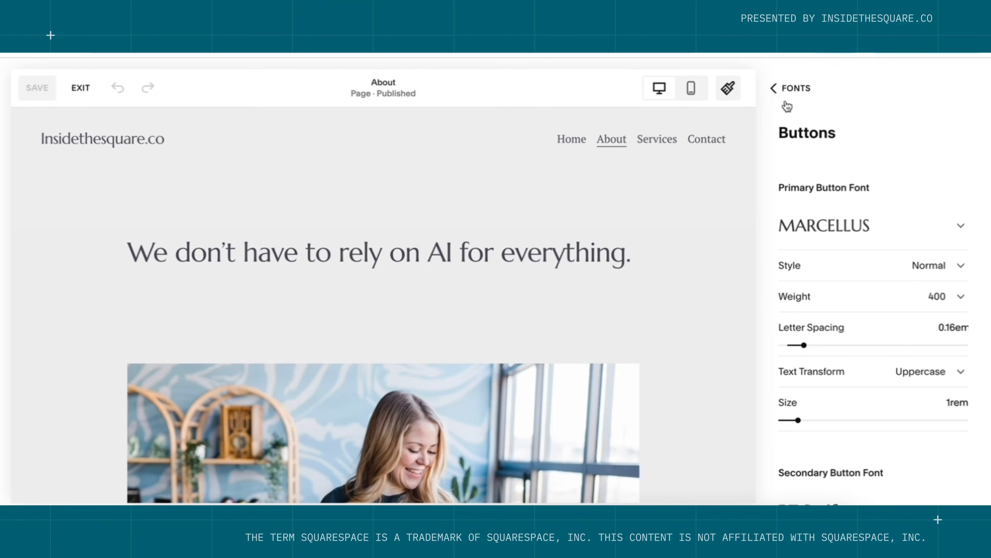
click(790, 91)
click(790, 92)
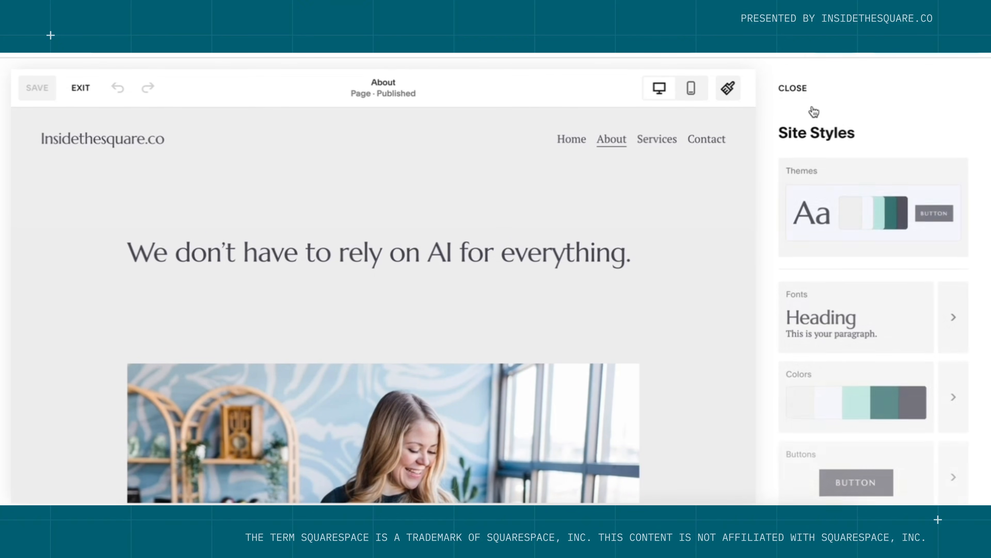
click(952, 412)
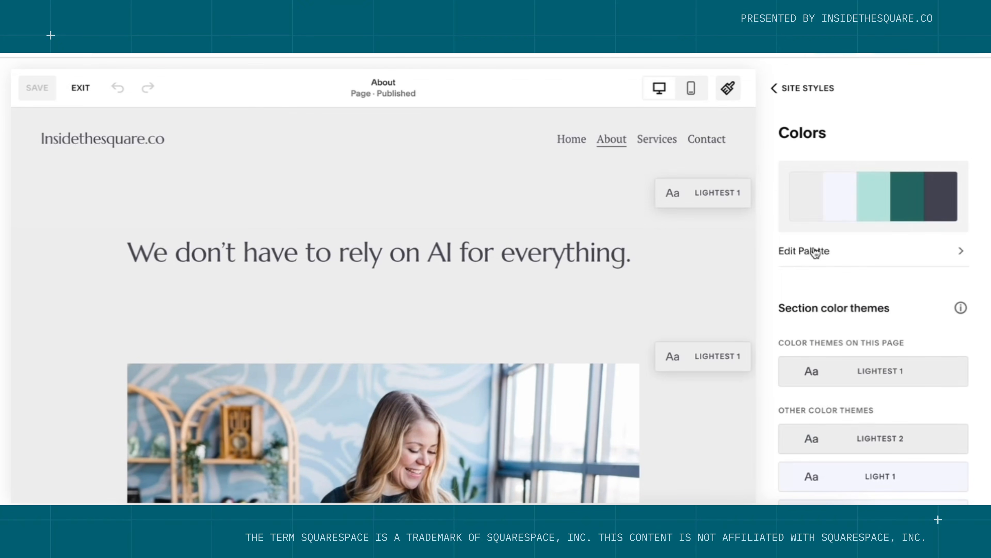
click(815, 253)
scroll(898, 440, down, 10)
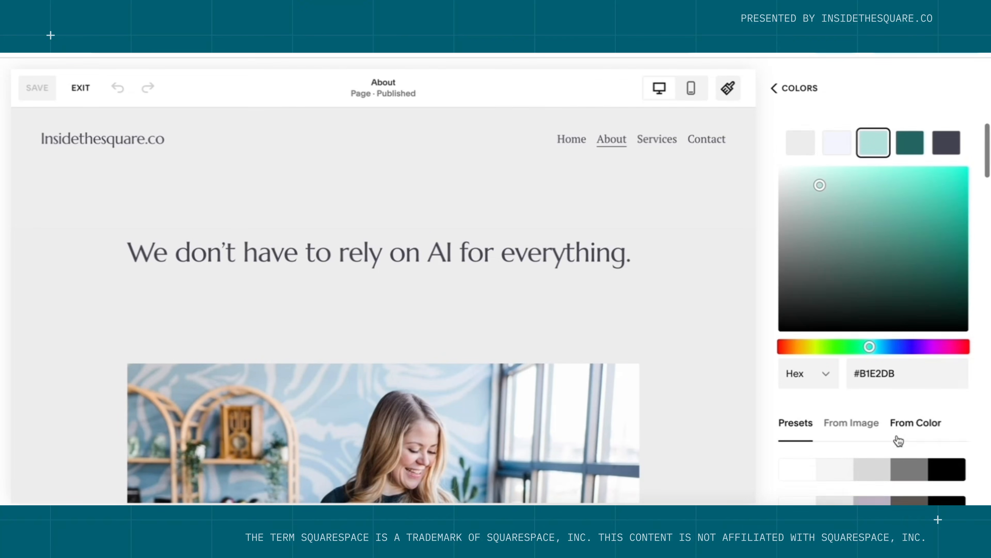
scroll(898, 439, down, 2)
click(897, 434)
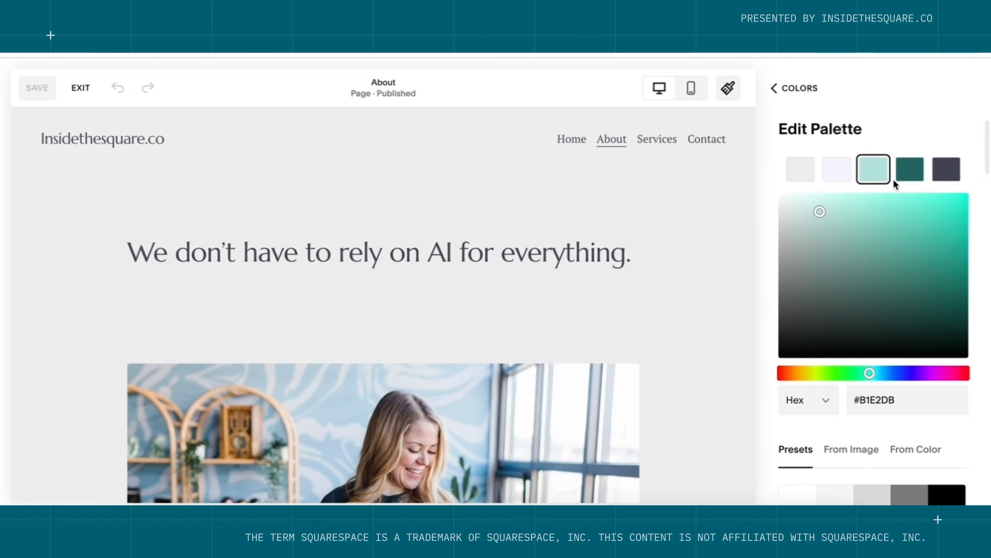
click(905, 178)
click(946, 168)
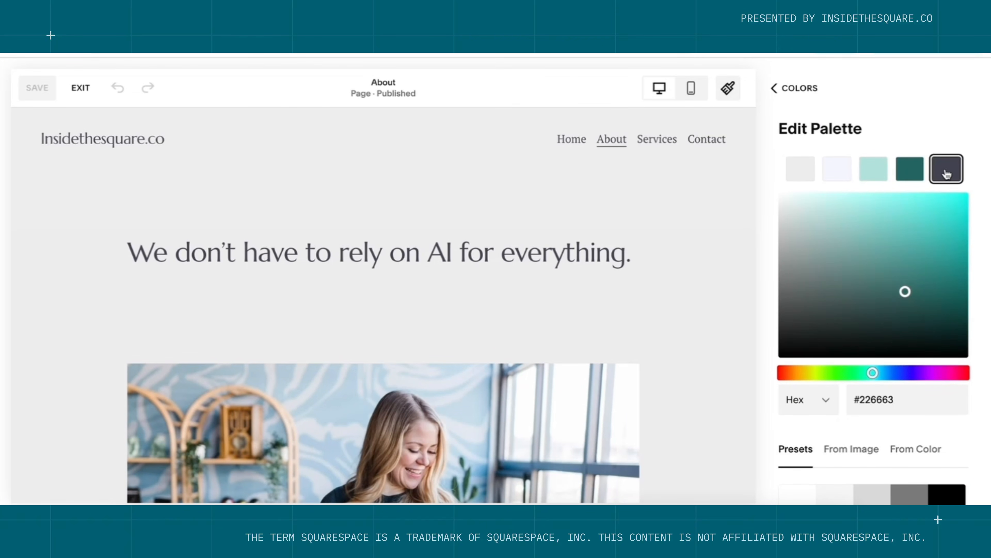
click(803, 94)
click(801, 92)
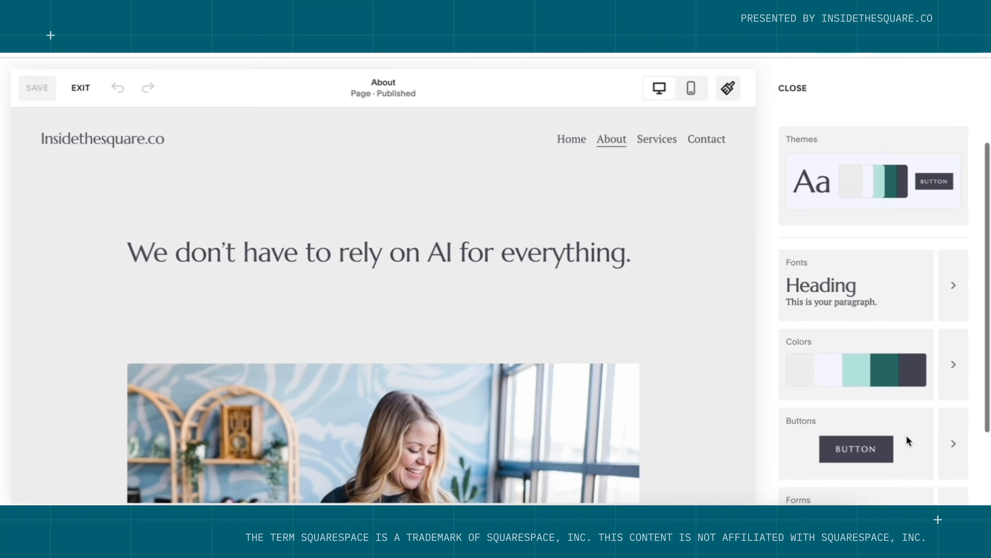
scroll(906, 435, down, 3)
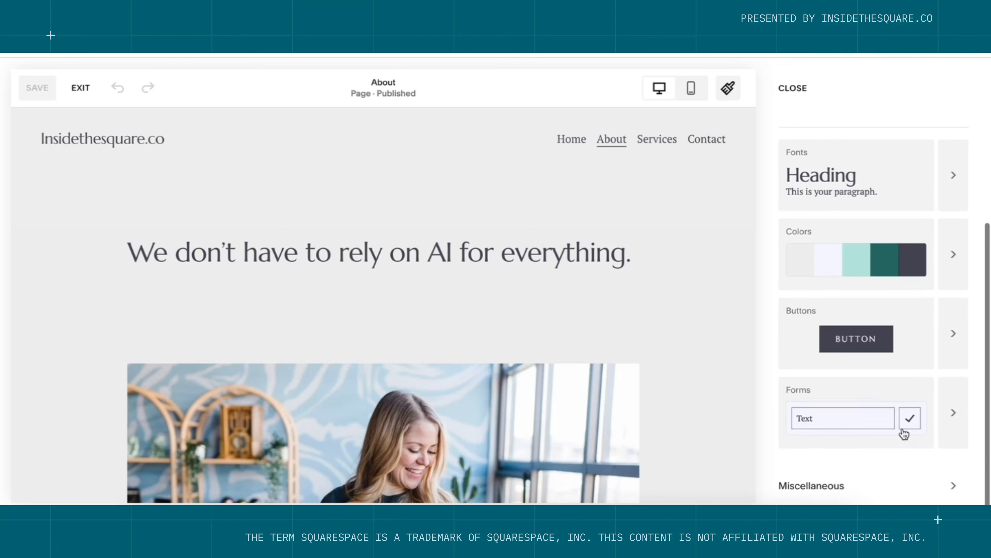
click(956, 420)
click(914, 281)
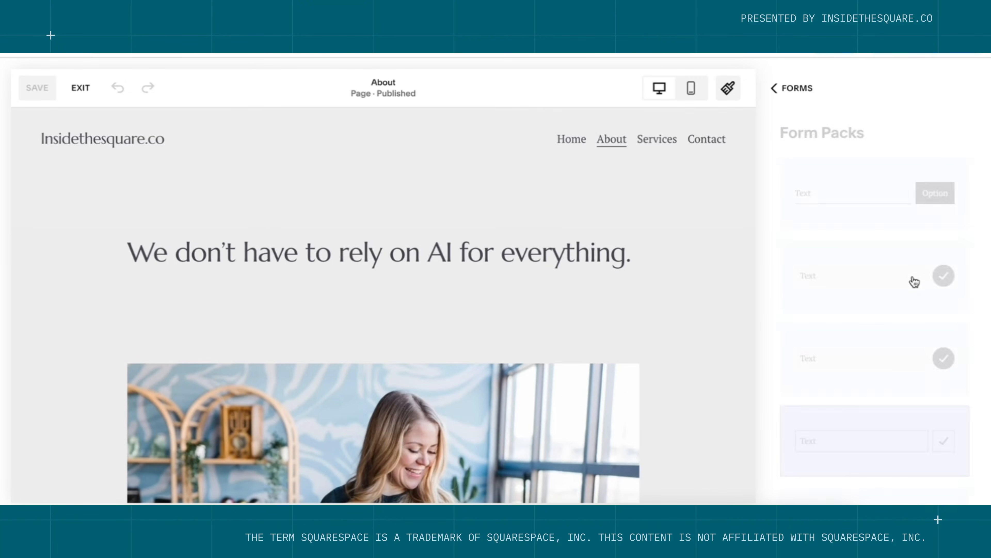
scroll(915, 282, down, 5)
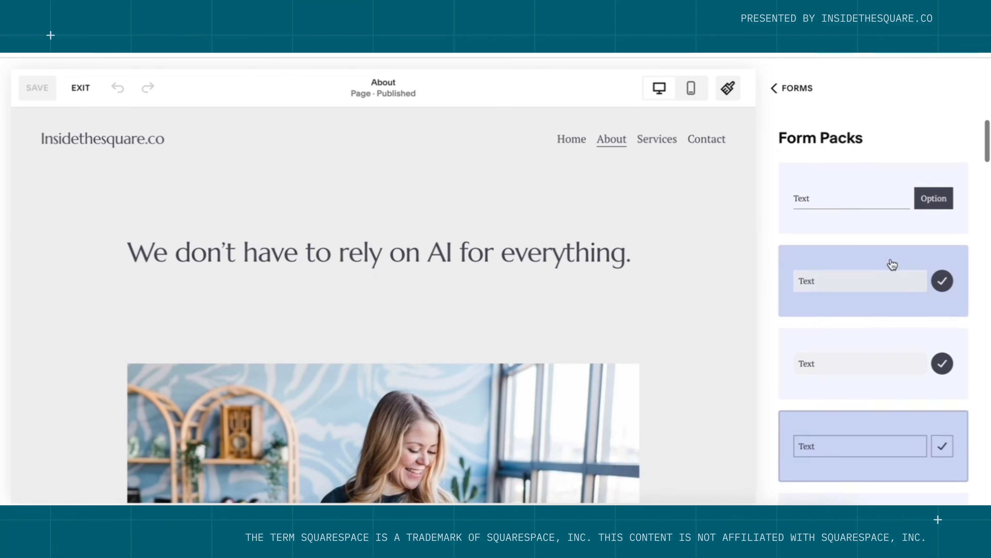
click(81, 88)
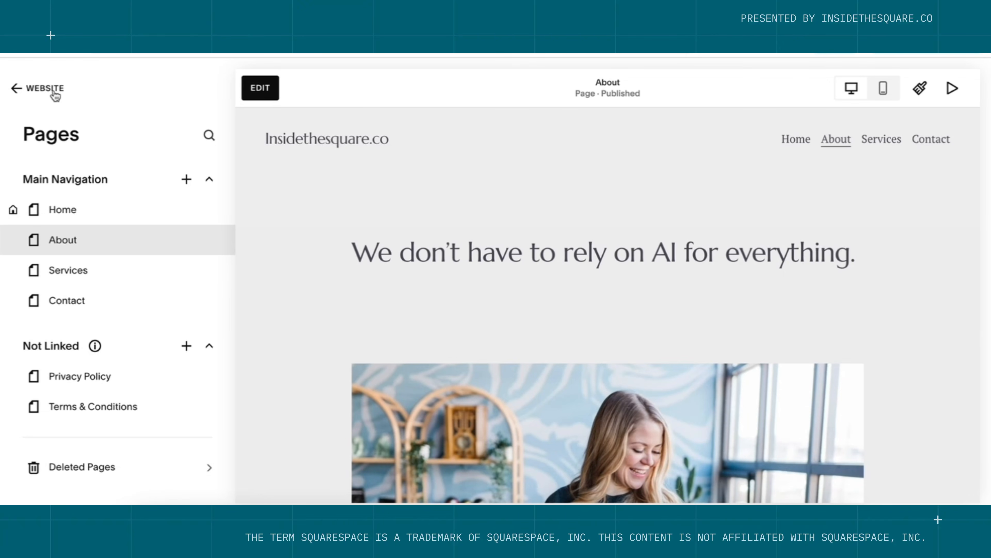
Return to the main site menu and check the contact email text in the footer.
click(45, 88)
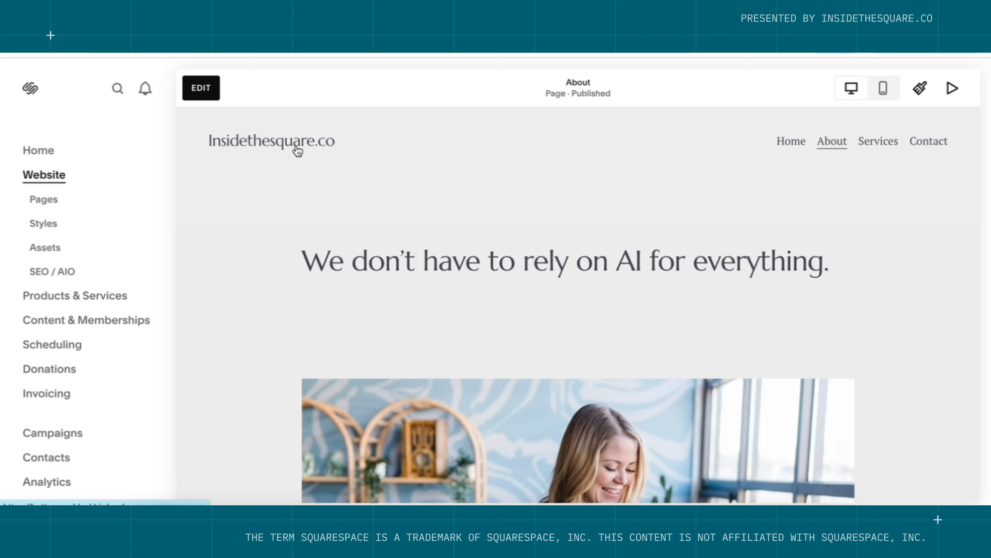
scroll(331, 298, down, 15)
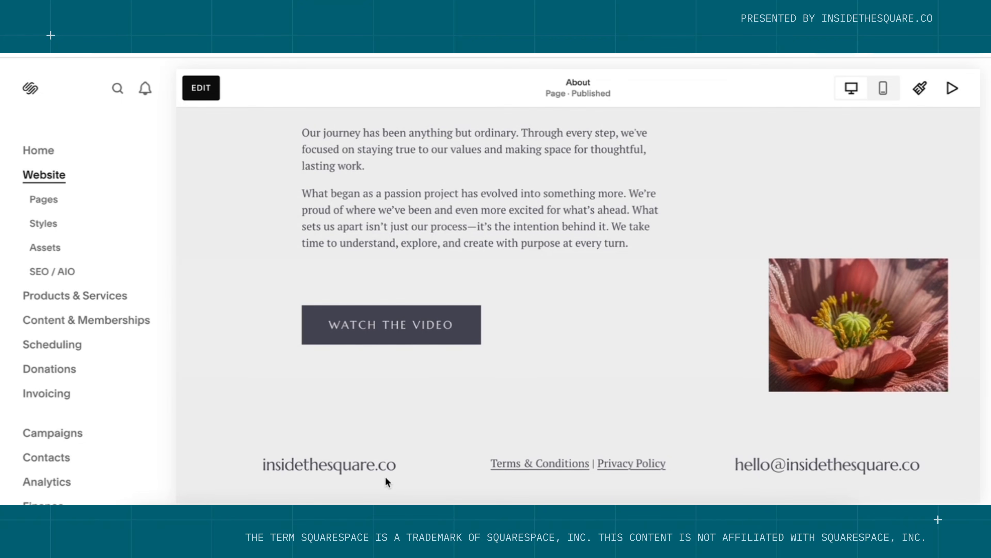
drag(916, 470, 708, 474)
click(665, 496)
Give the site footer the dark Bright 1 colour theme, save, and open the site header.
click(199, 87)
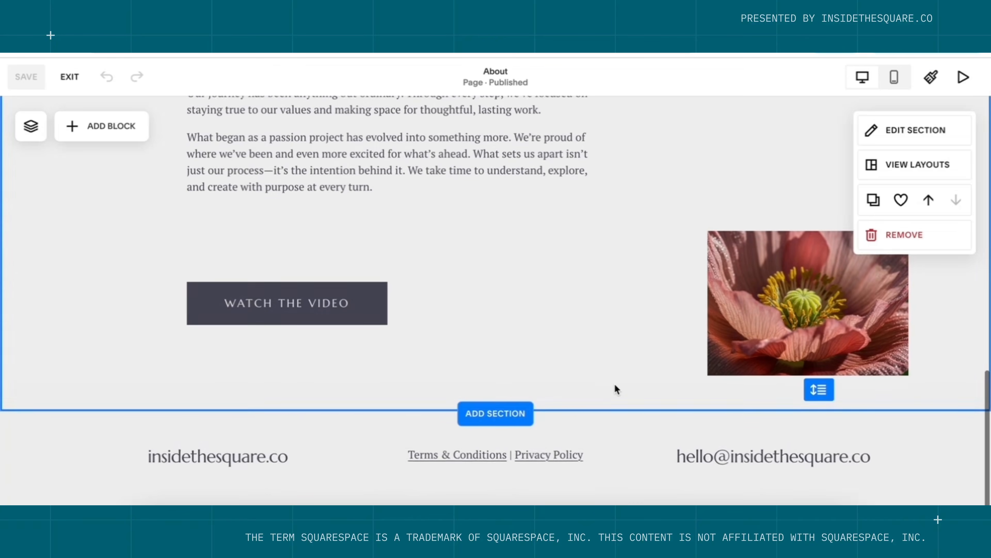
click(930, 437)
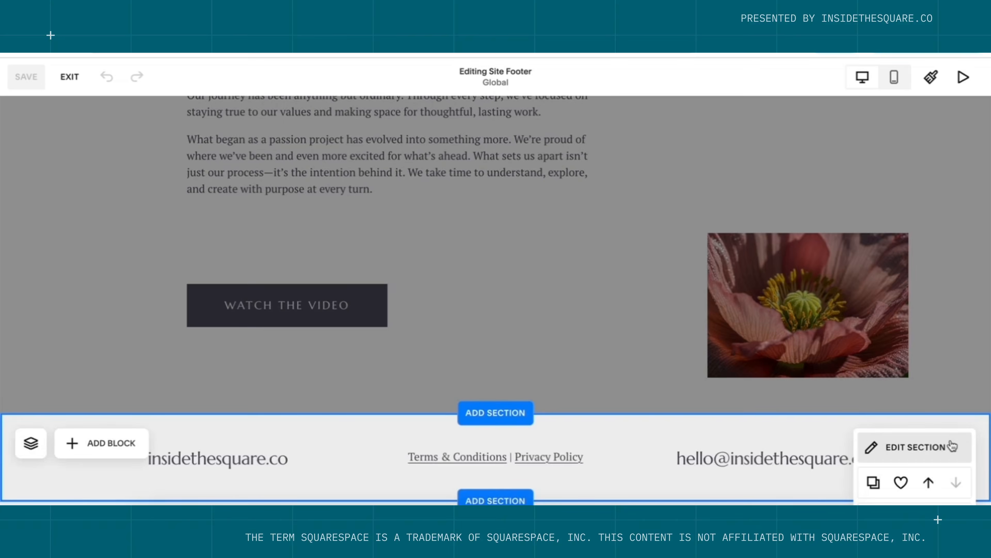
click(946, 445)
click(895, 188)
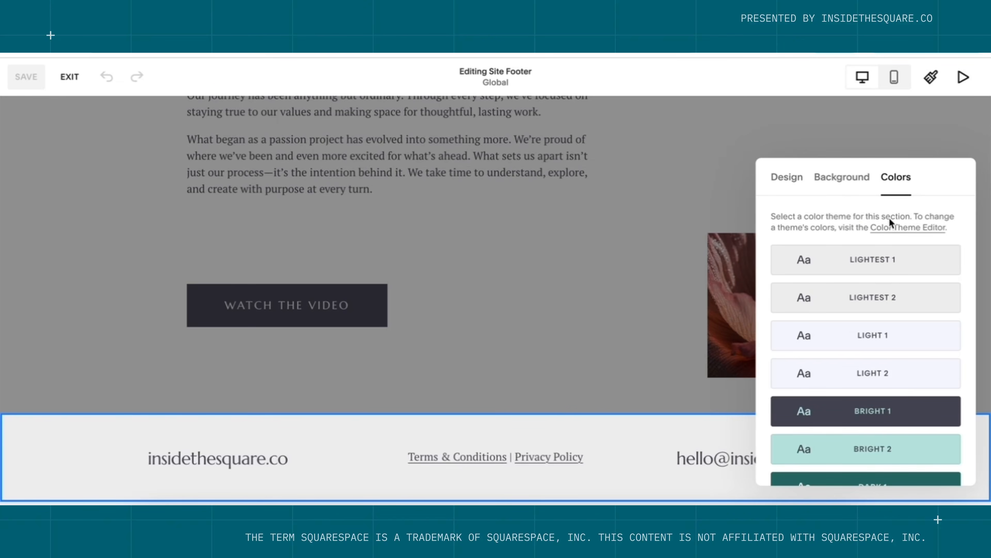
click(899, 412)
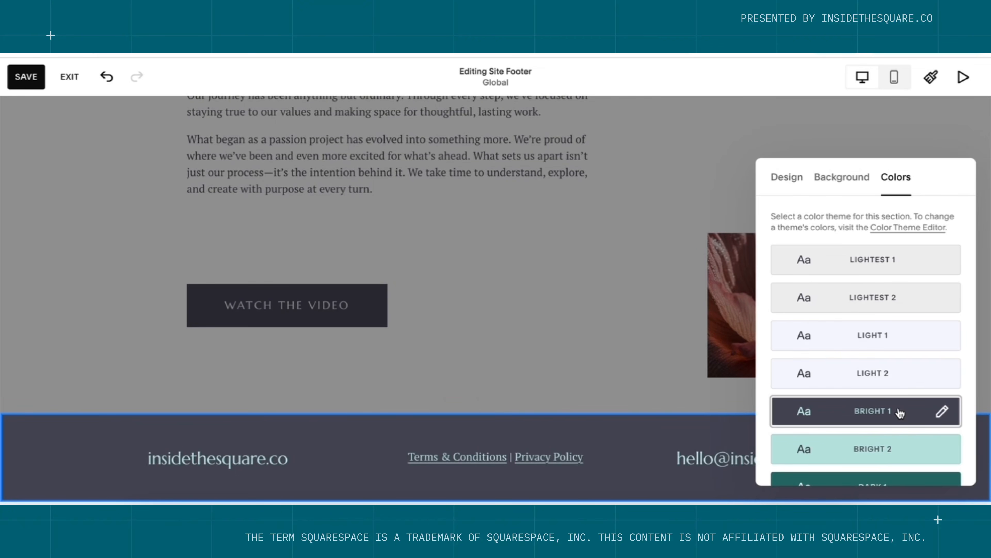
click(38, 83)
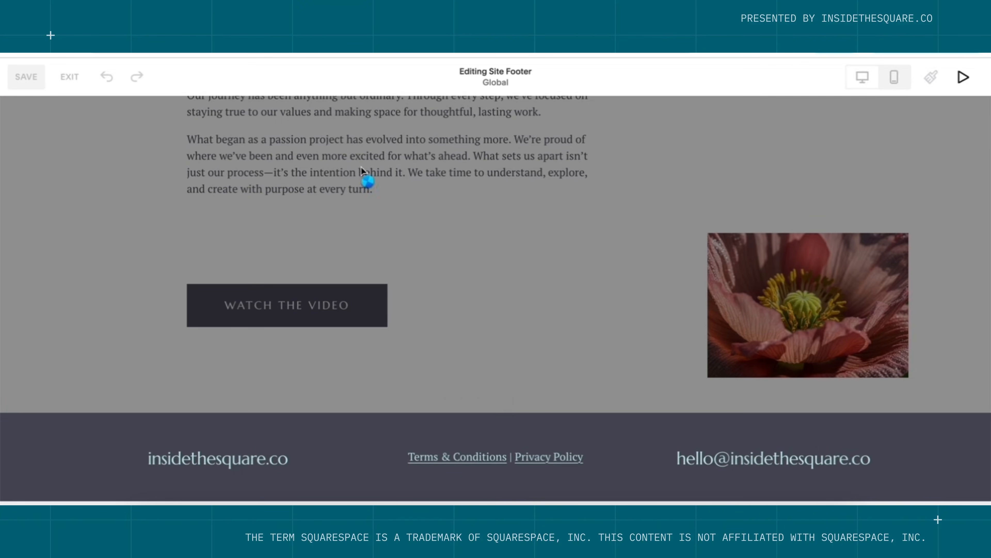
click(532, 175)
scroll(532, 175, up, 15)
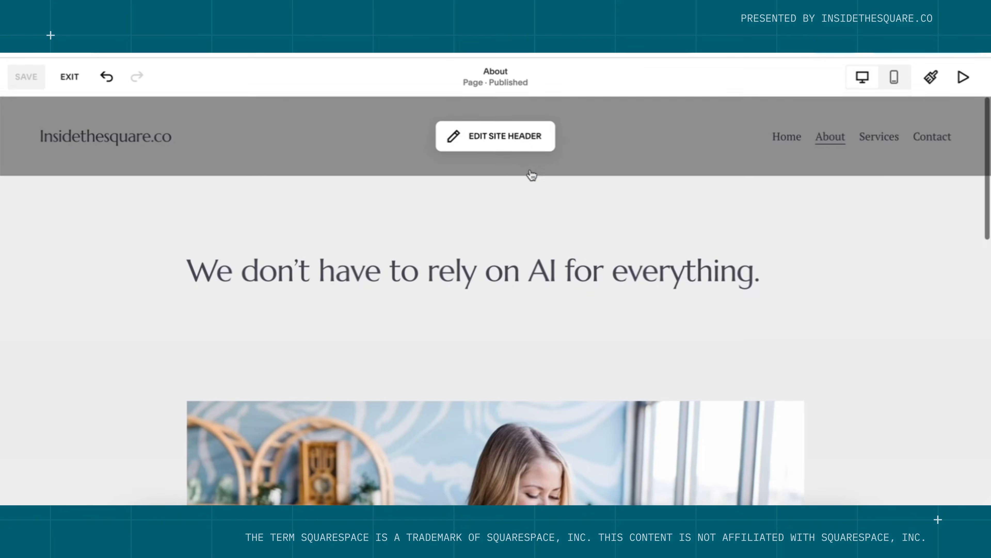
click(523, 145)
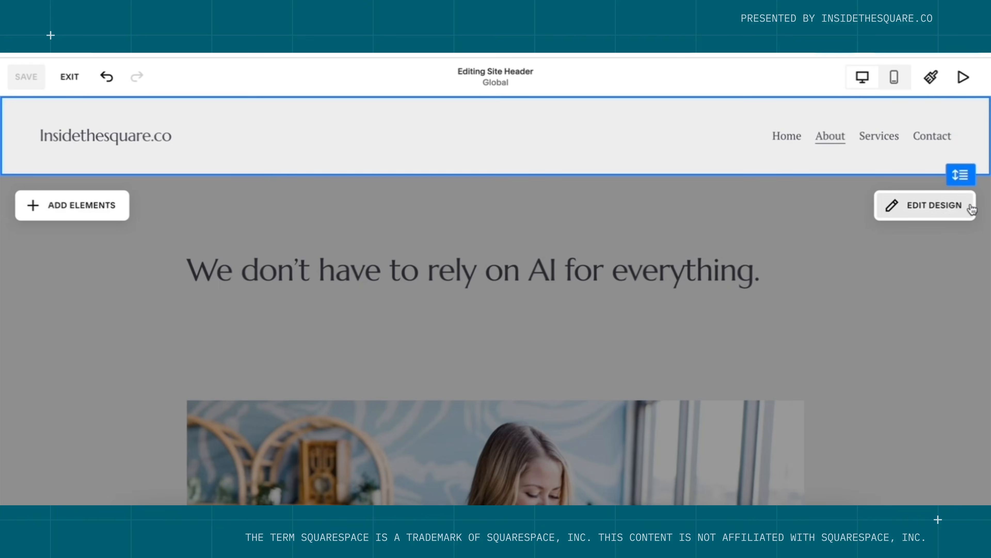
Try the header's links-beside-logo and centred-navigation layouts, then restore the logo-left, links-right layout.
click(951, 216)
drag(883, 204, 879, 177)
click(879, 288)
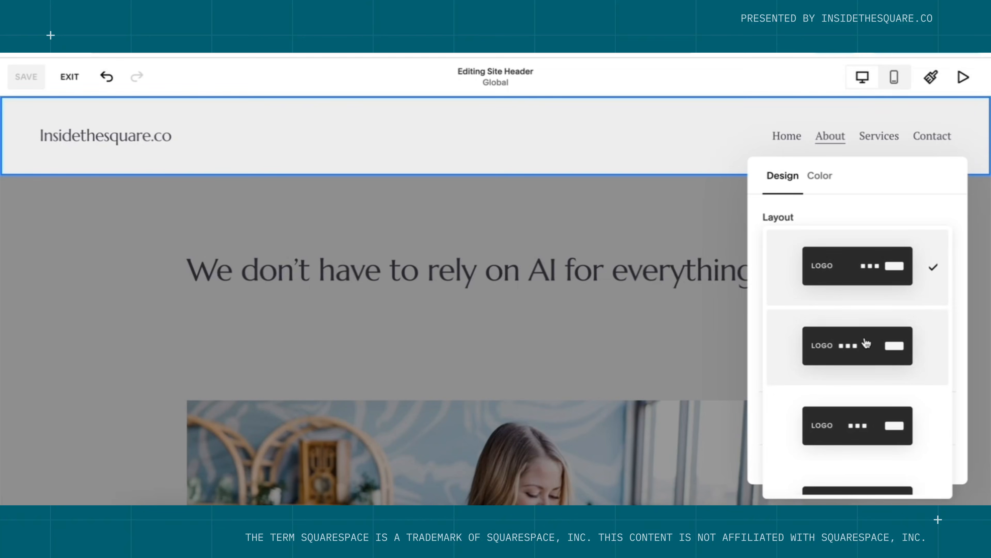
click(865, 345)
click(874, 267)
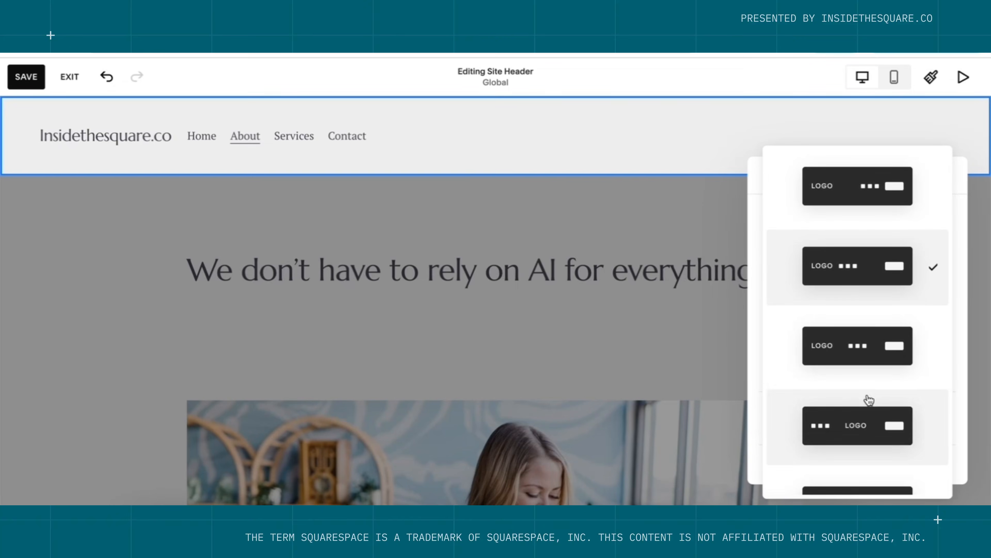
click(875, 362)
click(880, 259)
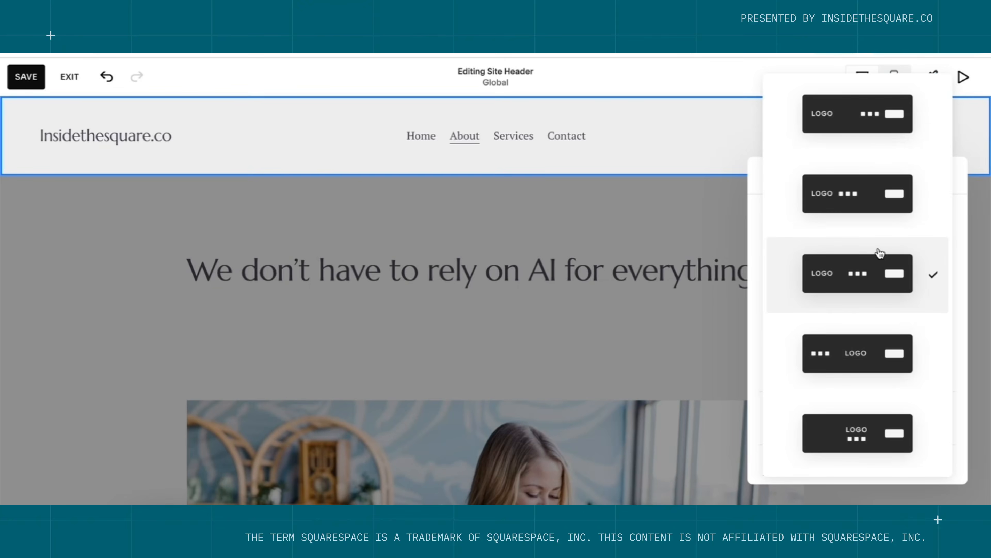
click(880, 151)
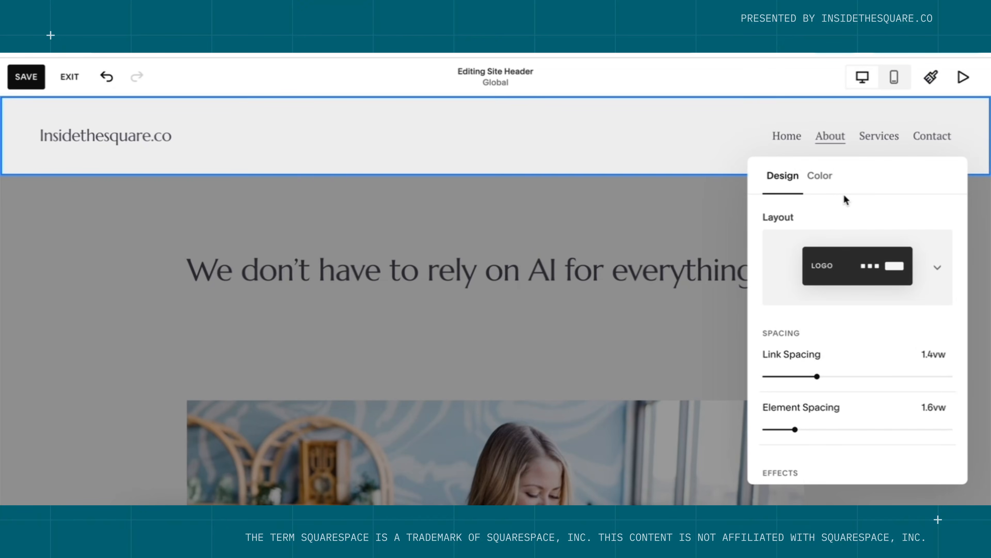
Switch the header background from Adaptive to Solid with the Darkest 1 theme, then close header editing.
click(830, 188)
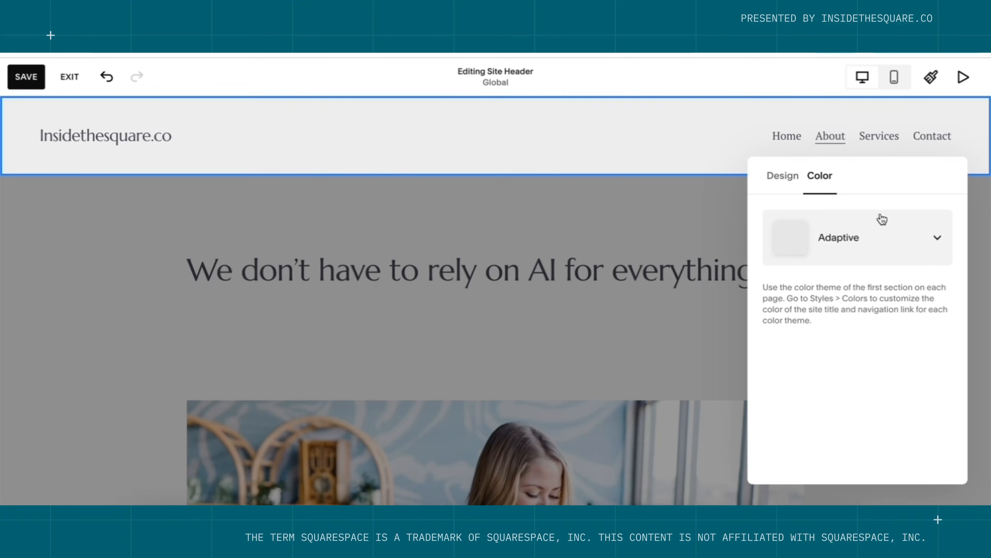
click(936, 243)
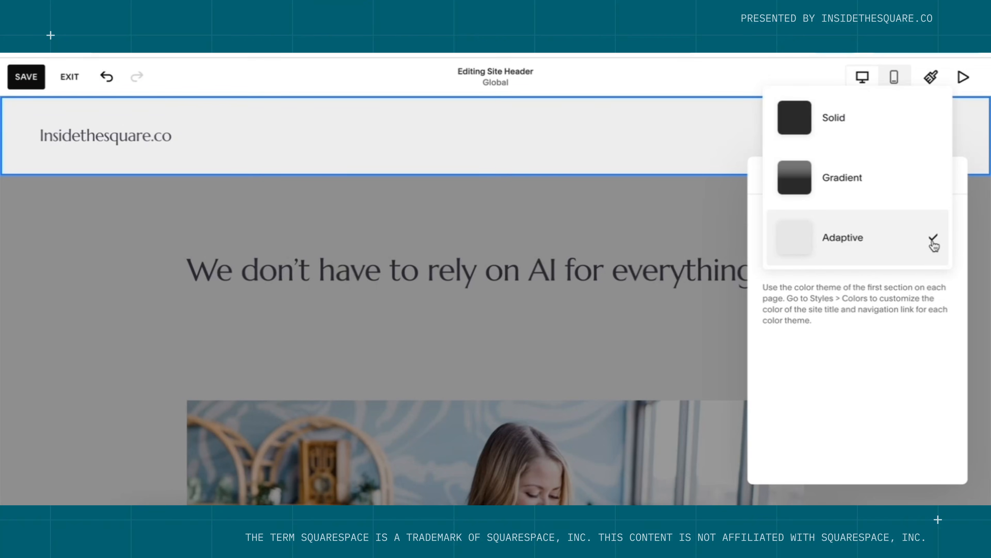
click(867, 129)
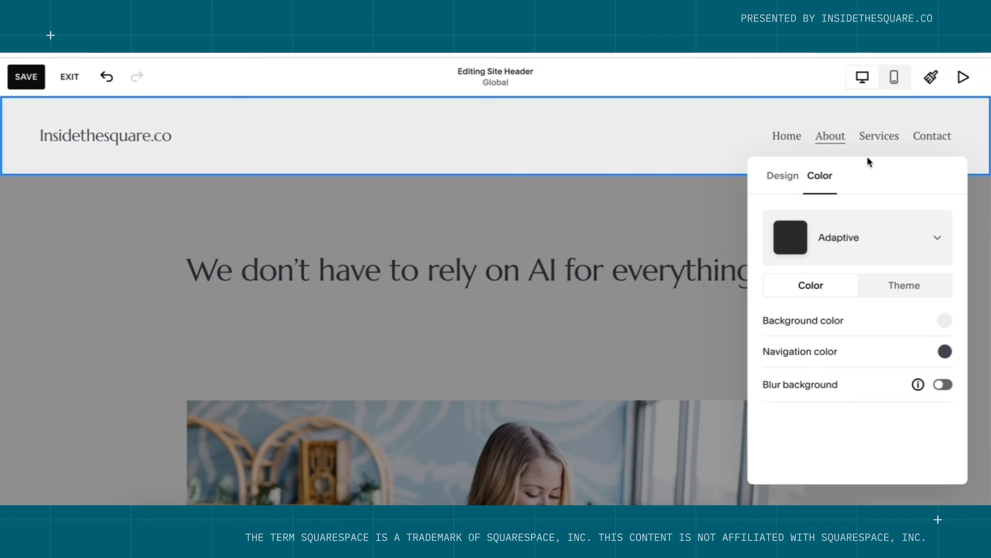
click(910, 297)
scroll(916, 354, down, 5)
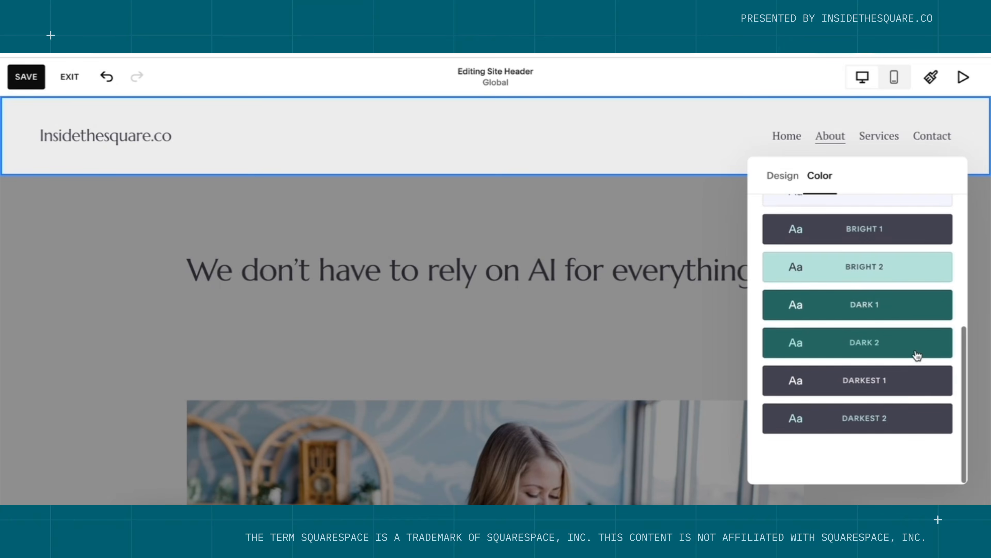
click(889, 398)
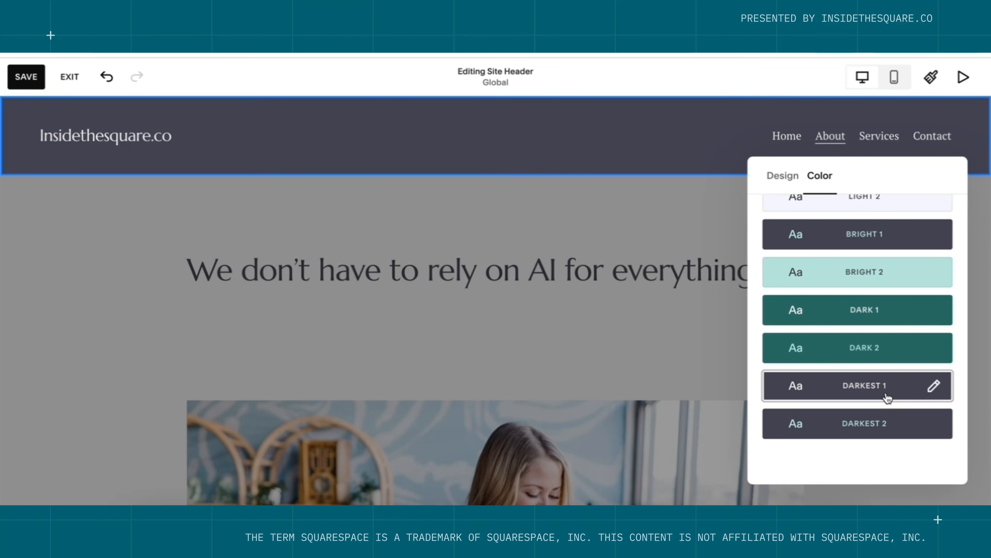
click(648, 239)
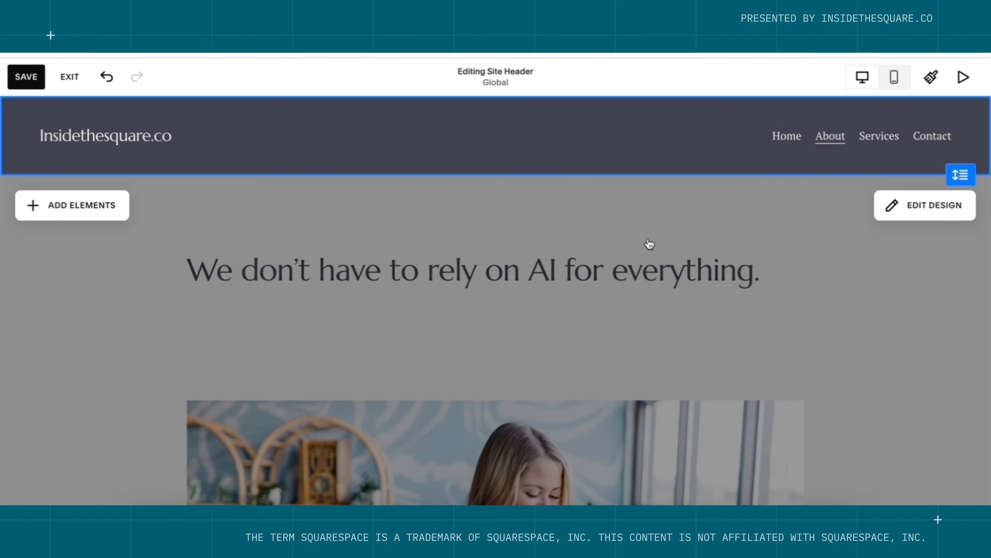
click(649, 244)
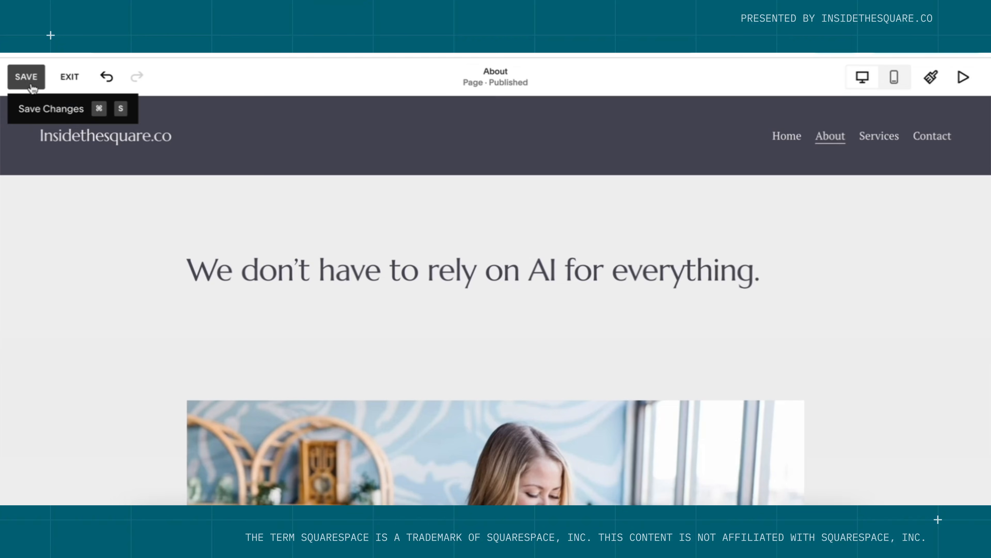
Save the header changes, exit the editor and go to the Home page.
click(41, 81)
click(70, 78)
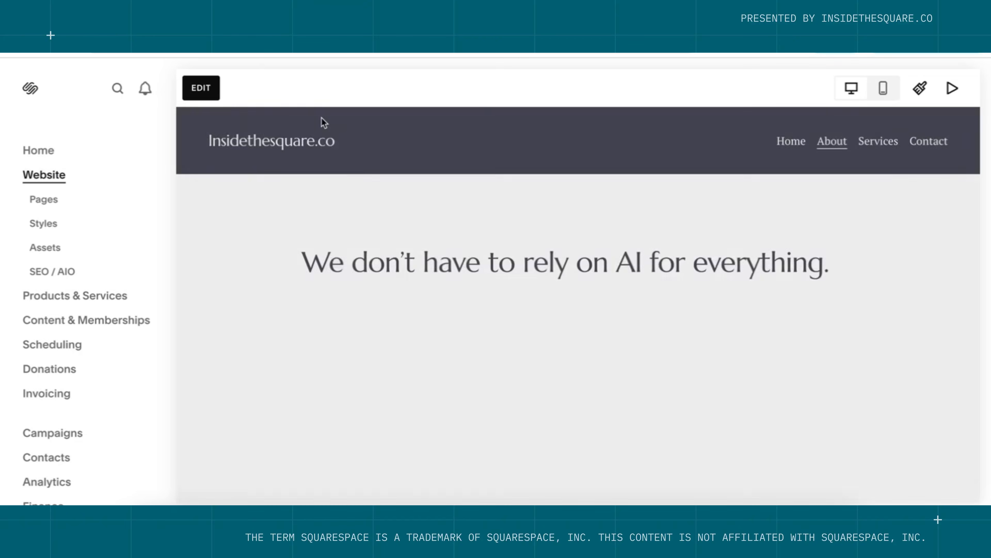
click(303, 142)
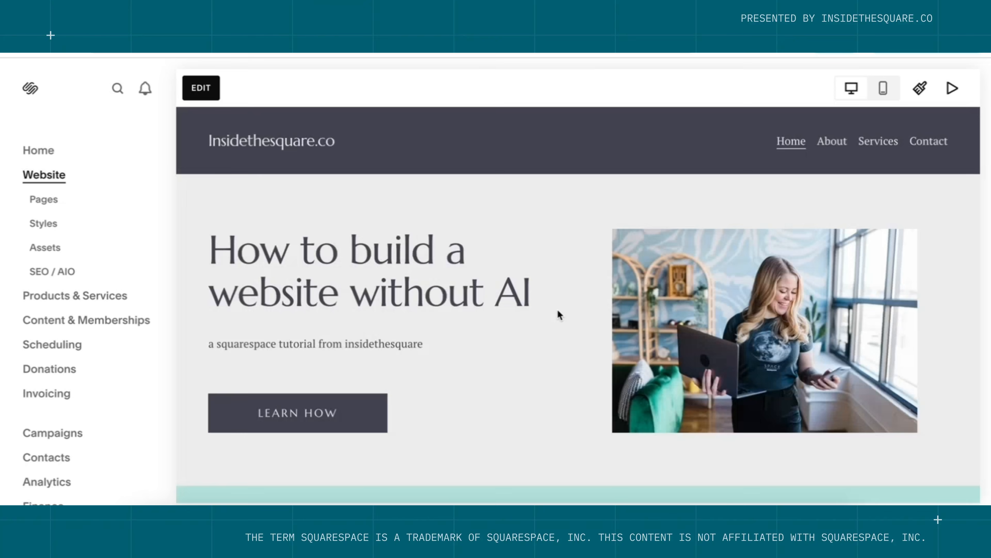
Scroll through the Home page preview to review the new dark header and hero text.
scroll(559, 314, down, 7)
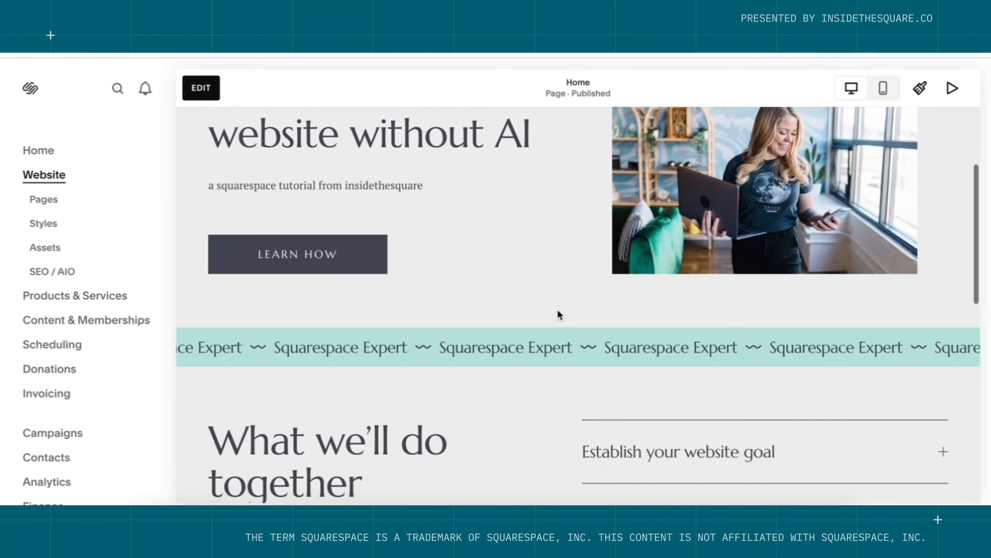
scroll(559, 315, down, 9)
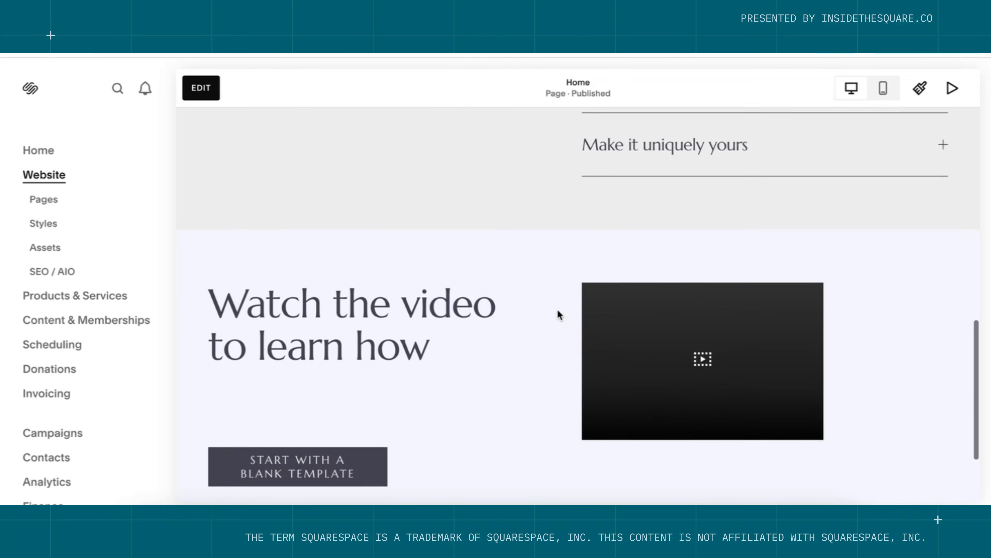
scroll(559, 314, up, 16)
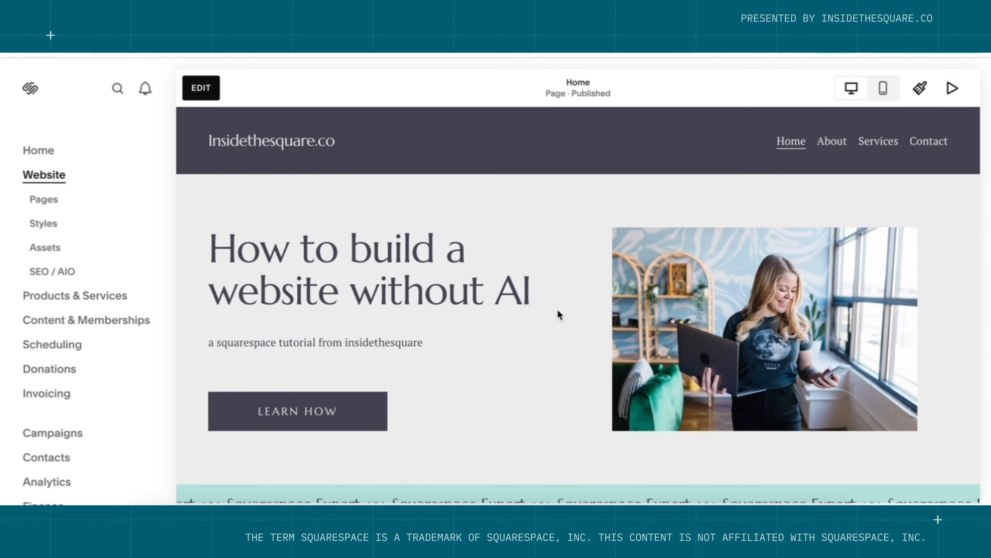
drag(452, 347, 192, 222)
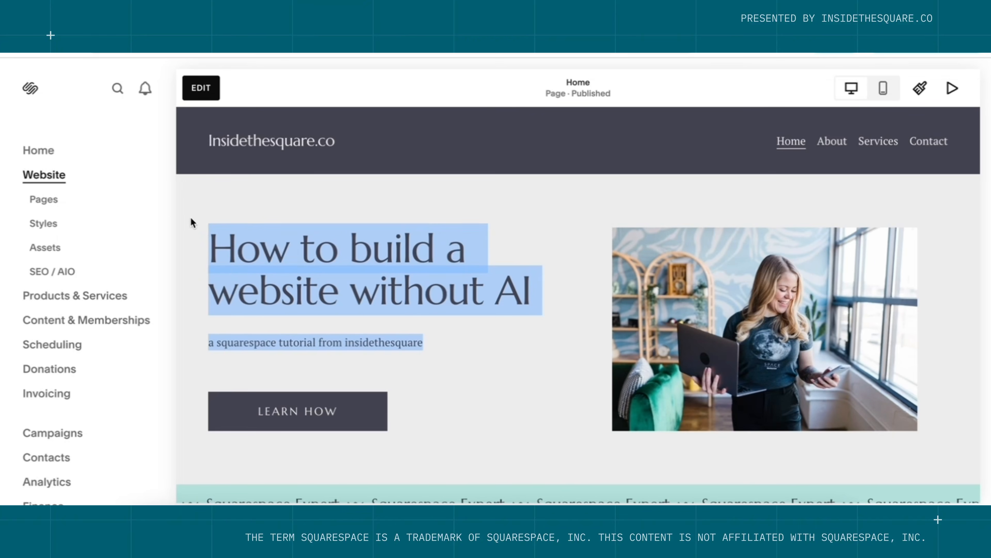
click(552, 372)
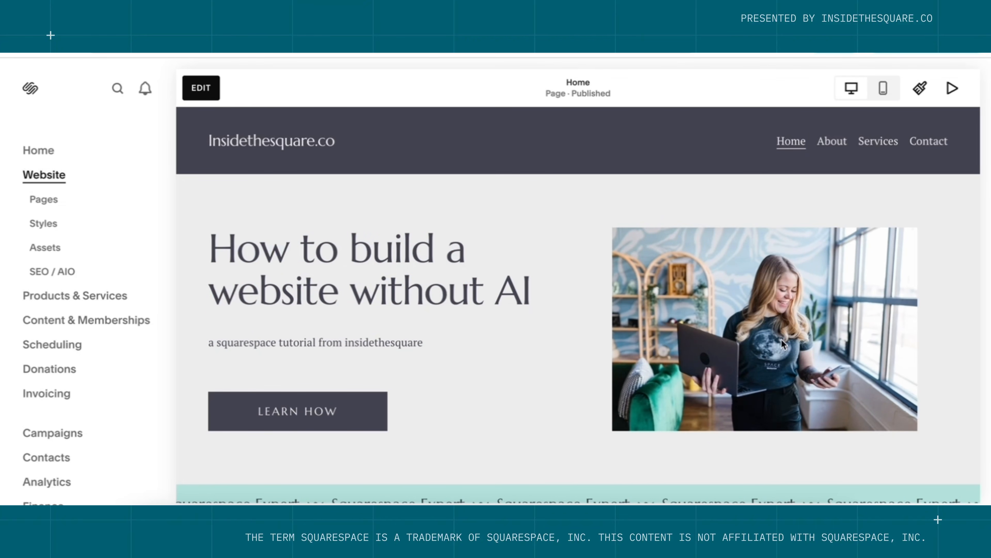
scroll(588, 372, down, 8)
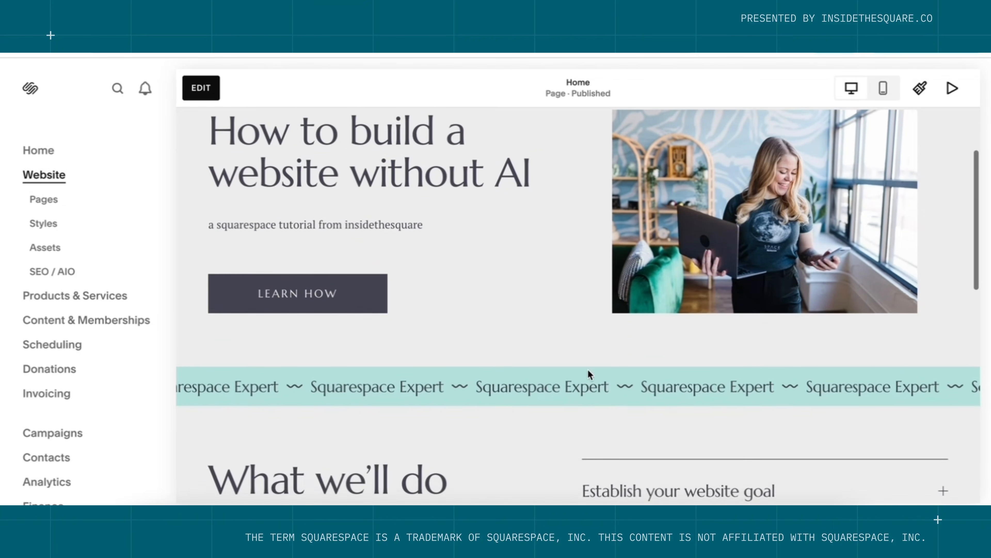
scroll(590, 375, down, 10)
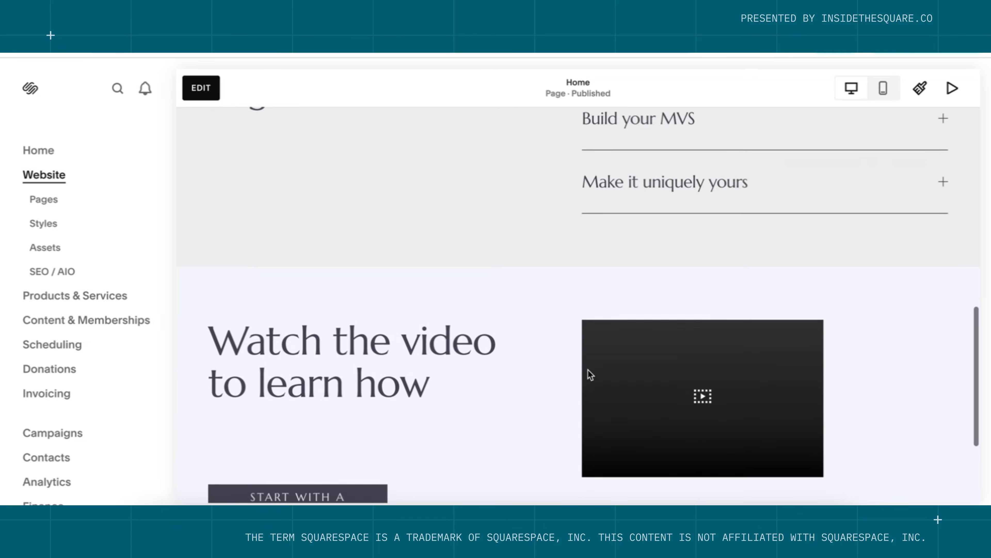
scroll(588, 369, up, 18)
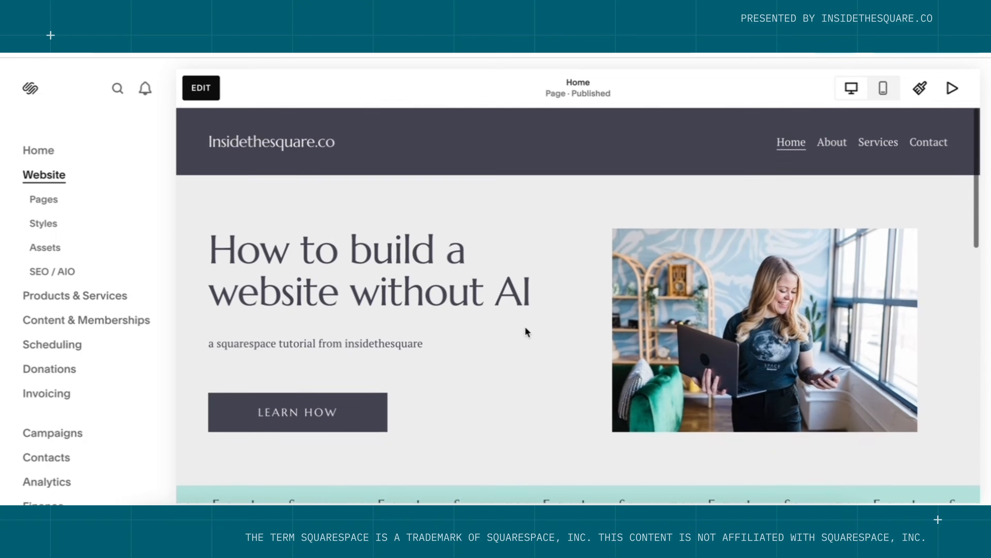